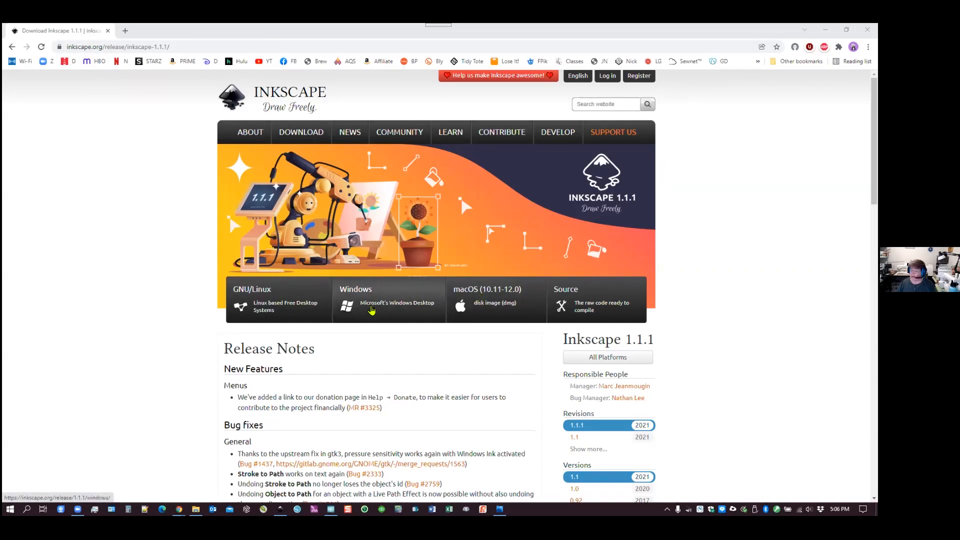
Open the Windows download page for Inkscape 1.1.1 and review its 64-bit and 32-bit options and installation notes
left_click(385, 301)
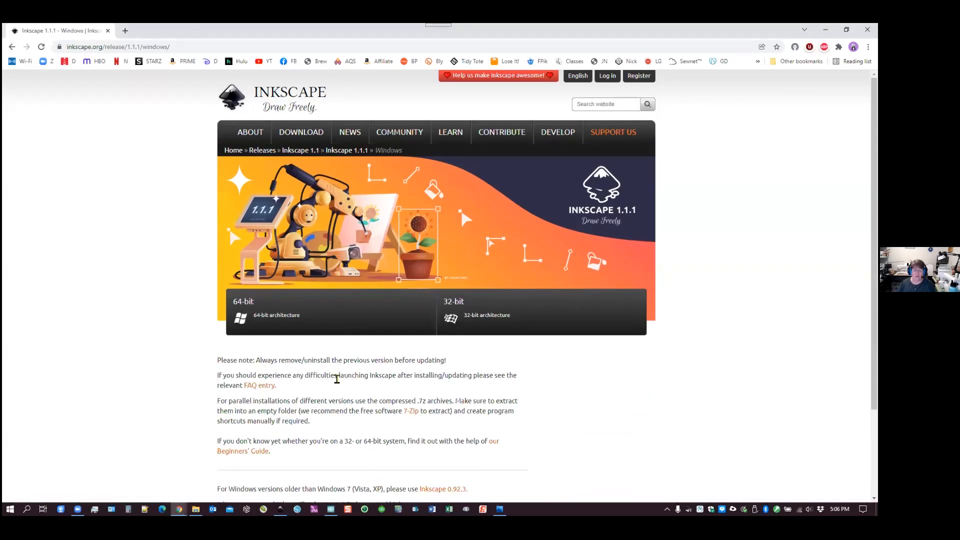
scroll(337, 379, "down", 3)
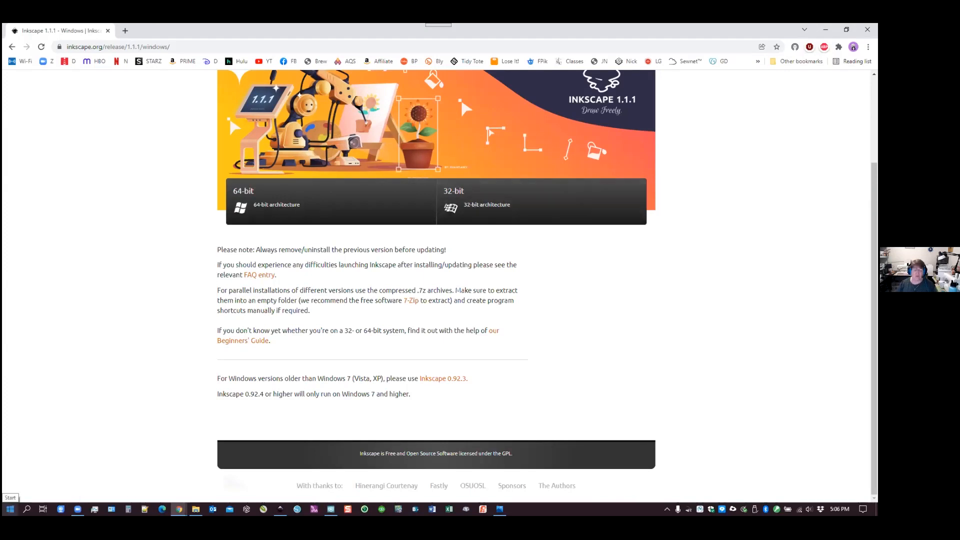
left_click(10, 509)
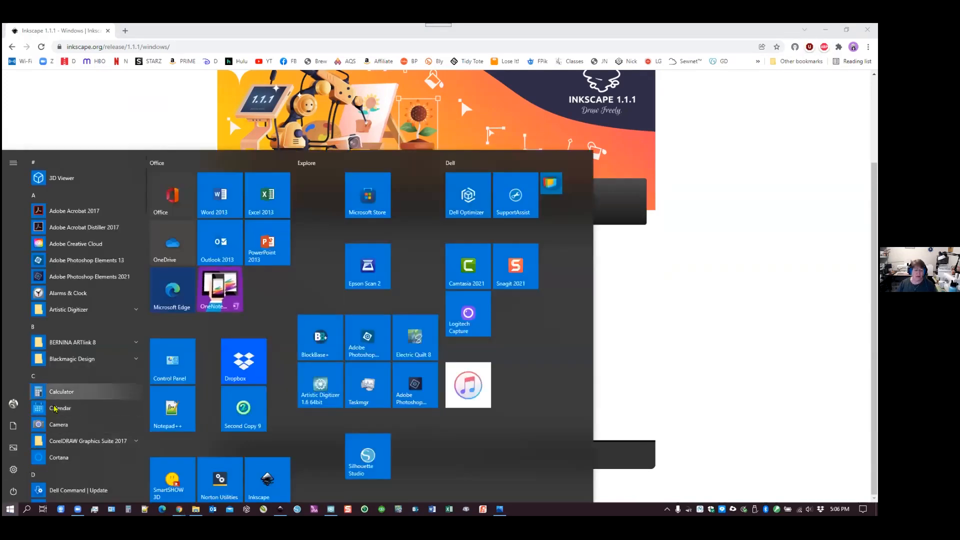
left_click(14, 469)
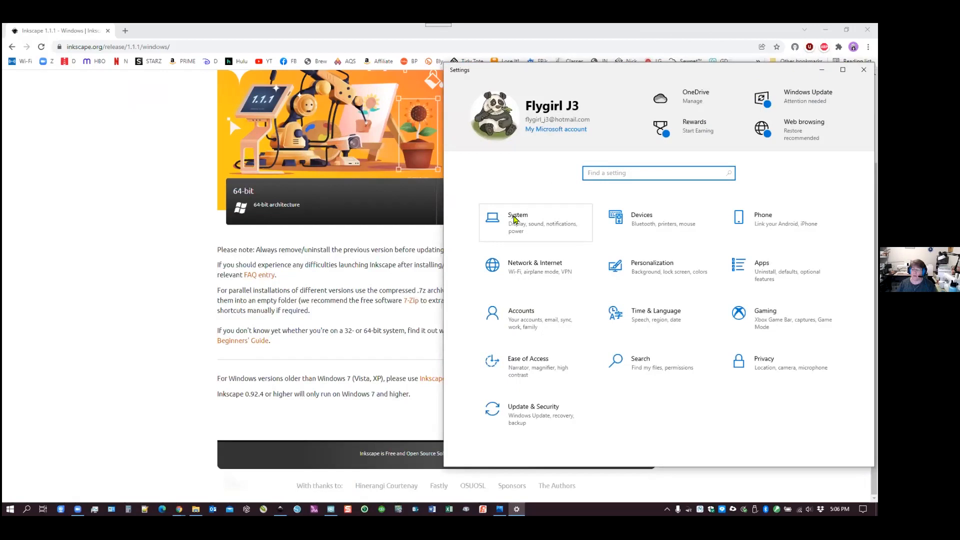
left_click(515, 219)
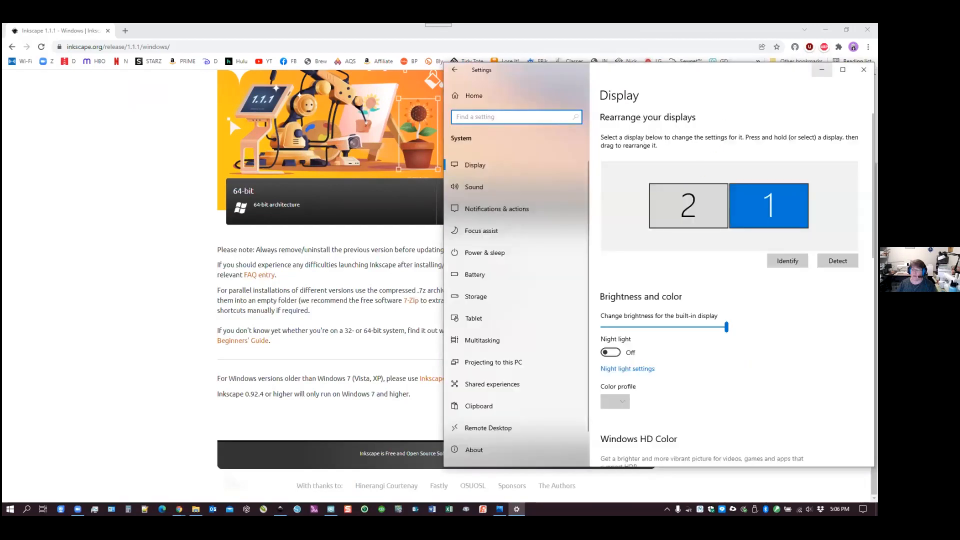
left_click(821, 69)
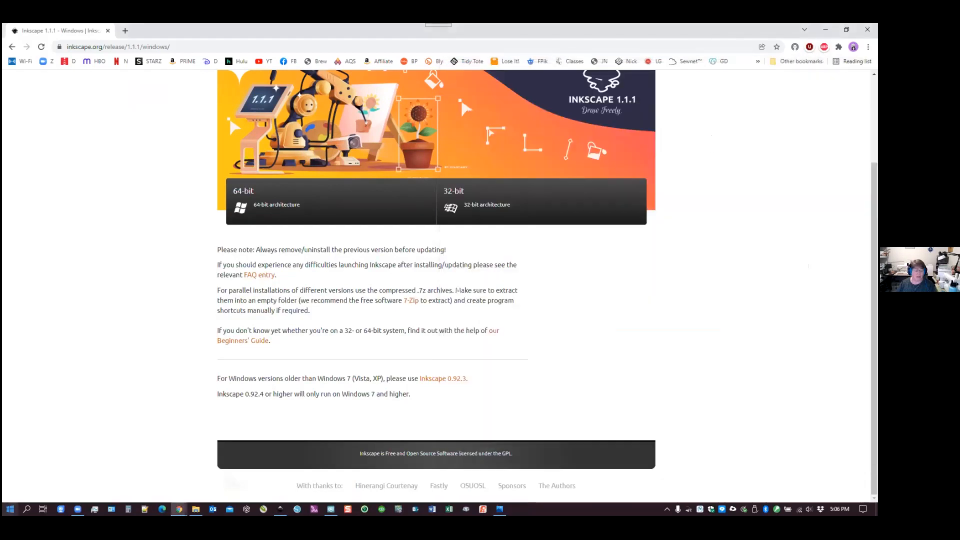
Look up the PC's system type in the Windows device specifications, and close the Settings window
right_click(10, 509)
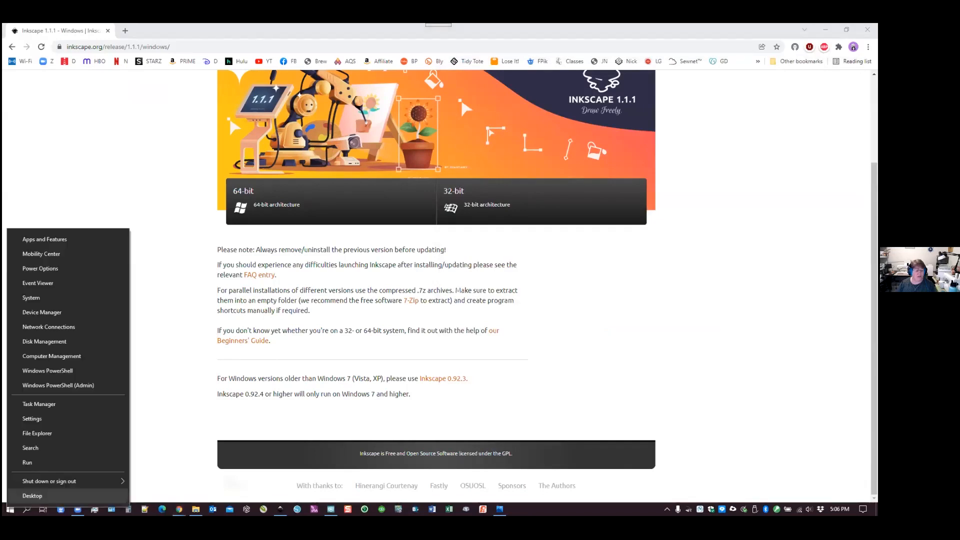
left_click(32, 298)
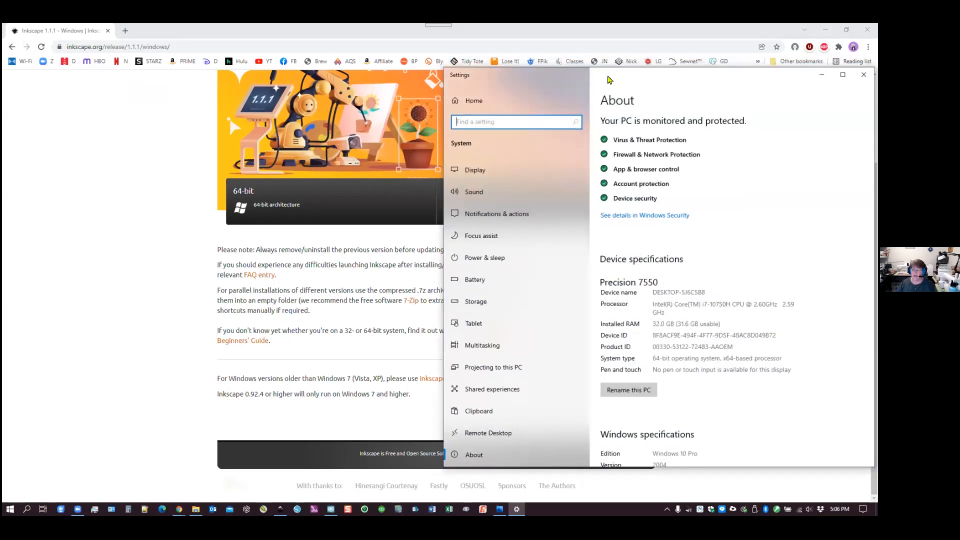
left_click_drag(602, 75, 376, 71)
scroll(415, 290, "down", 3)
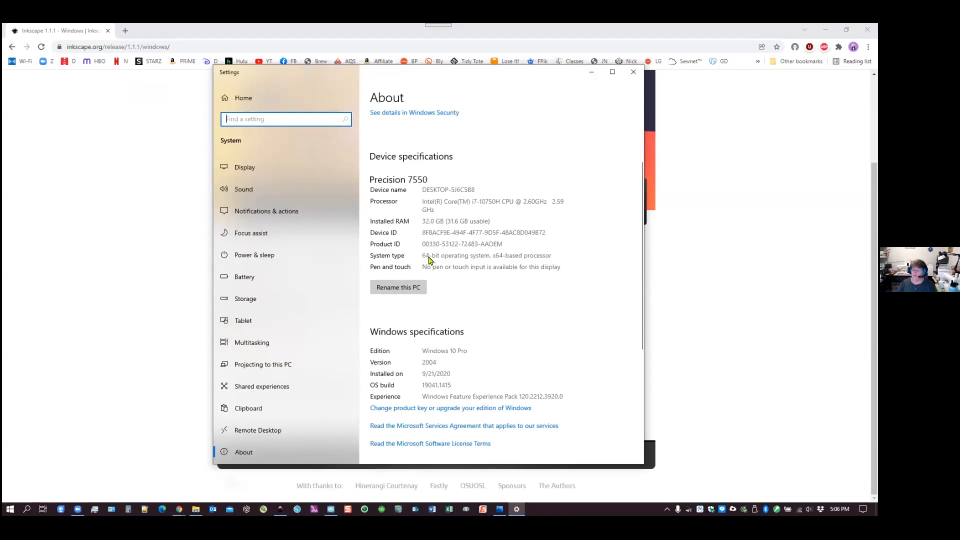
left_click(633, 75)
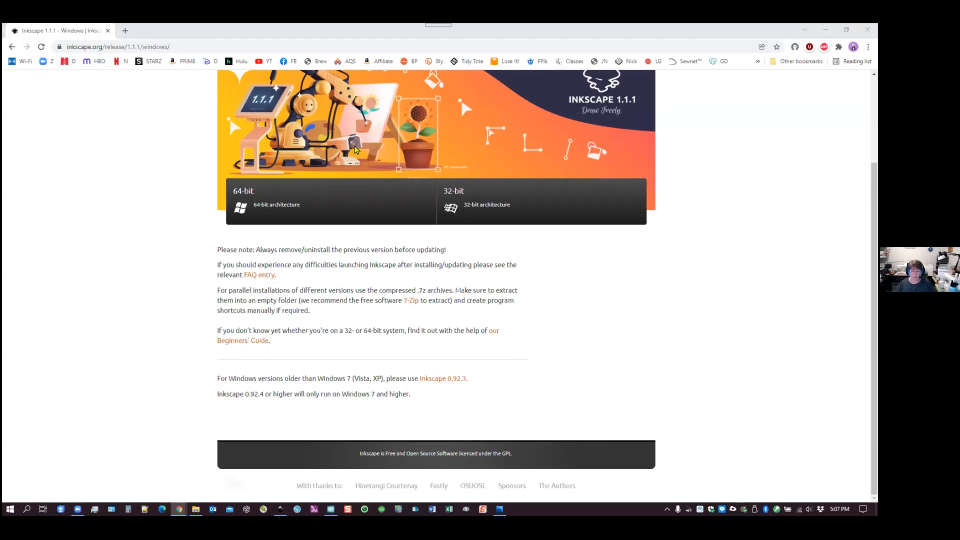
Switch to Inkscape and make all six layers of the drawing visible, from Grouping&Stacking down to BasicPatternMaking
key("alt+Tab")
key("alt+Tab")
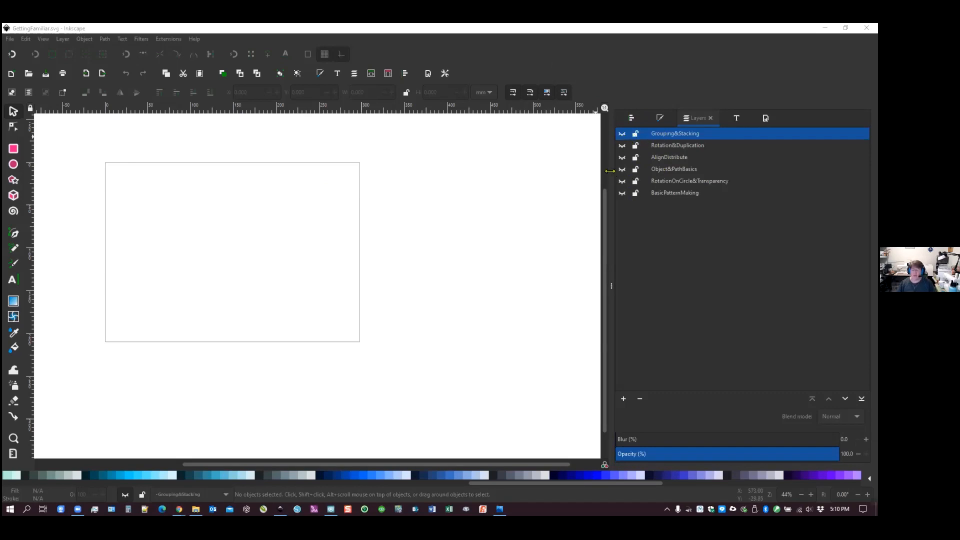
left_click(621, 133)
left_click(621, 146)
left_click(622, 157)
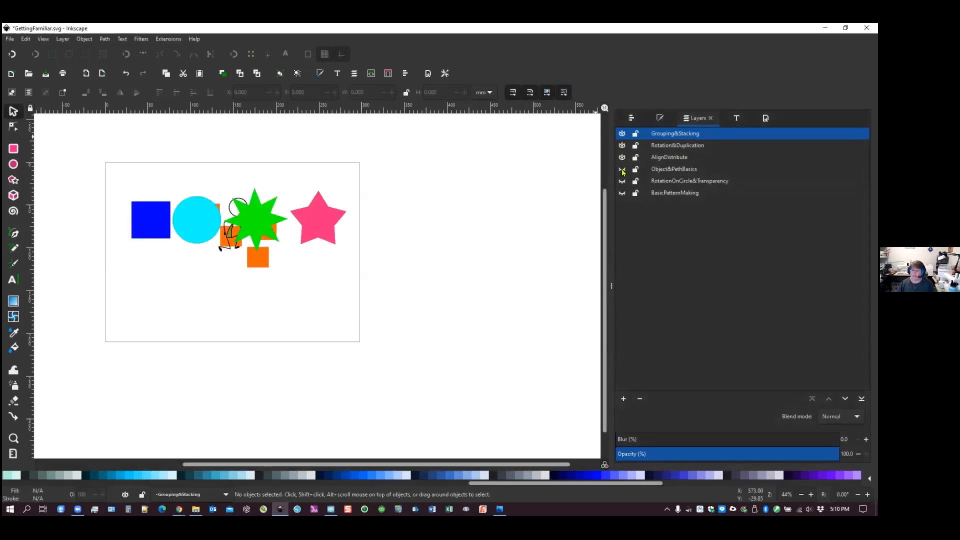
left_click(622, 169)
left_click(622, 181)
left_click(622, 193)
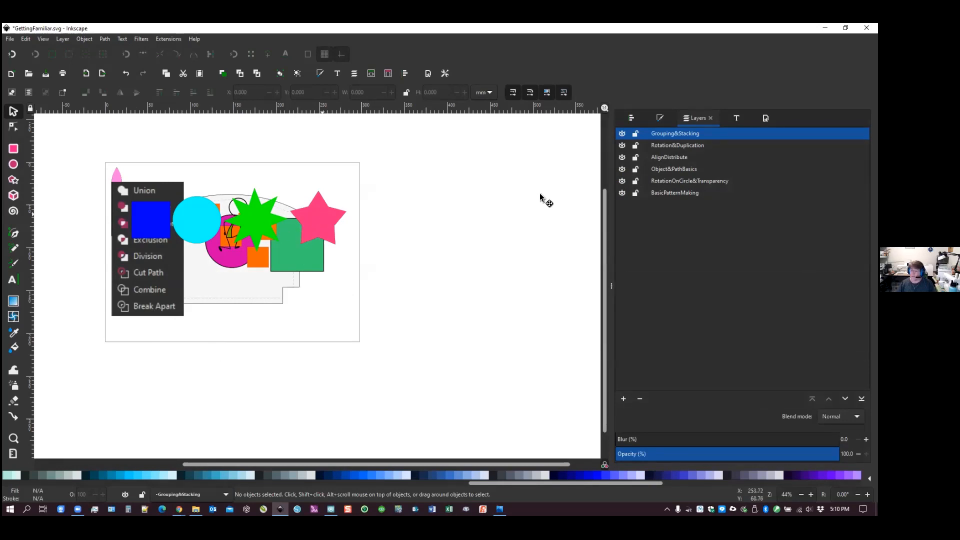
Hide all six layers again, from BasicPatternMaking up to Grouping&Stacking
left_click(621, 193)
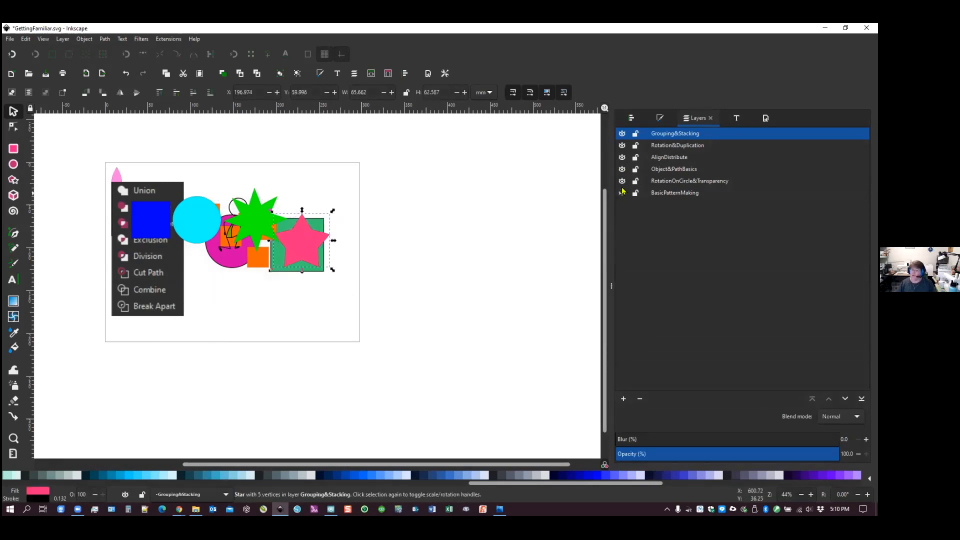
left_click(621, 180)
left_click(621, 169)
left_click(622, 157)
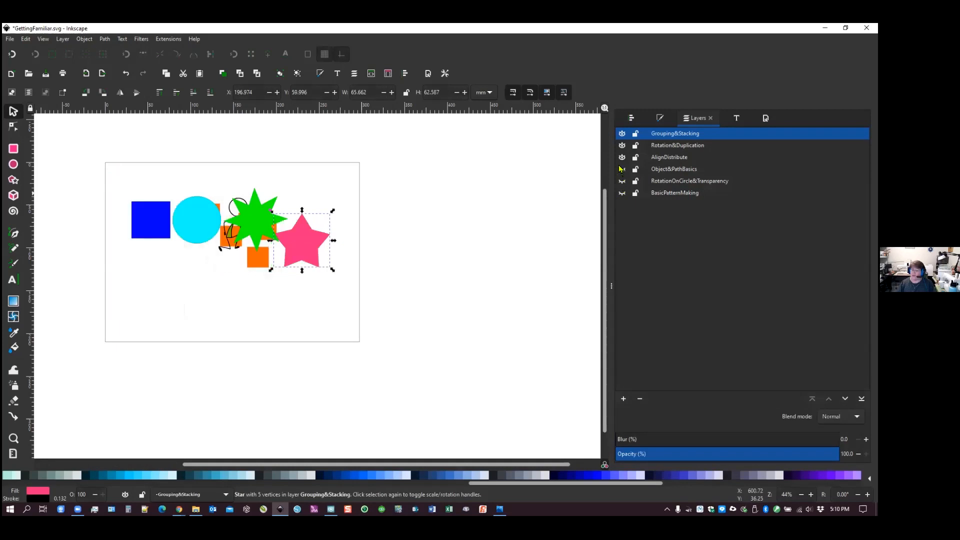
left_click(622, 145)
left_click(622, 134)
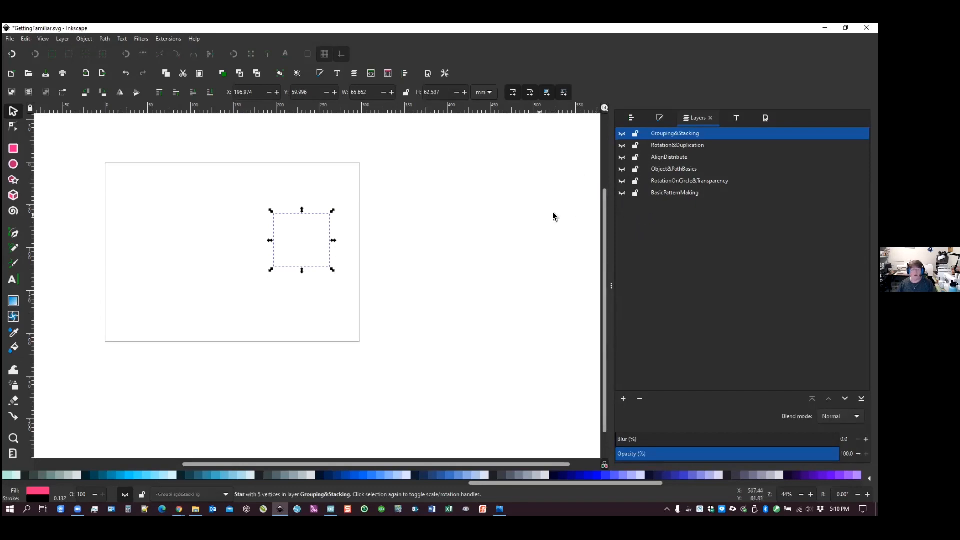
Show the BasicPatternMaking layer, clear the selection, and examine the A Front pattern piece up close
left_click(621, 194)
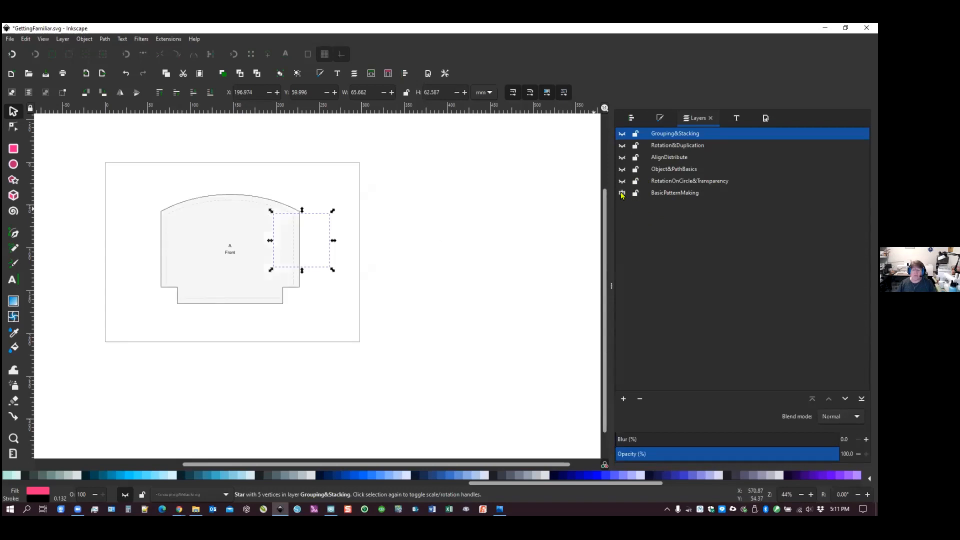
left_click(361, 281)
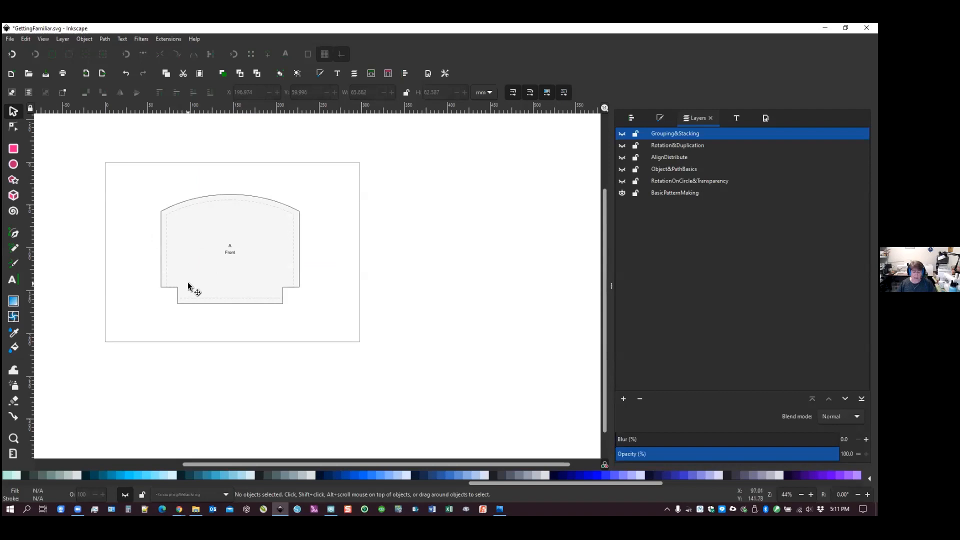
scroll(184, 252, "up", 3, "ctrl")
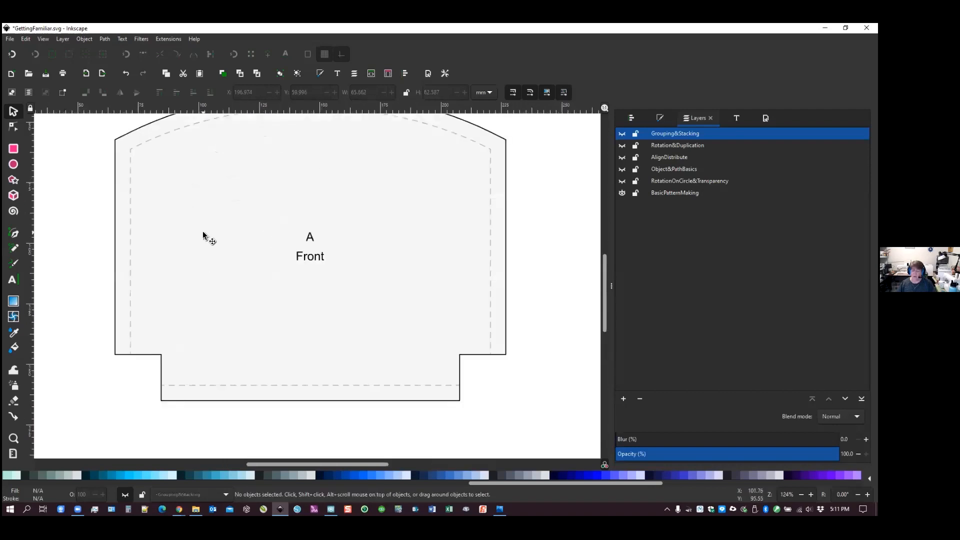
scroll(202, 235, "down", 2)
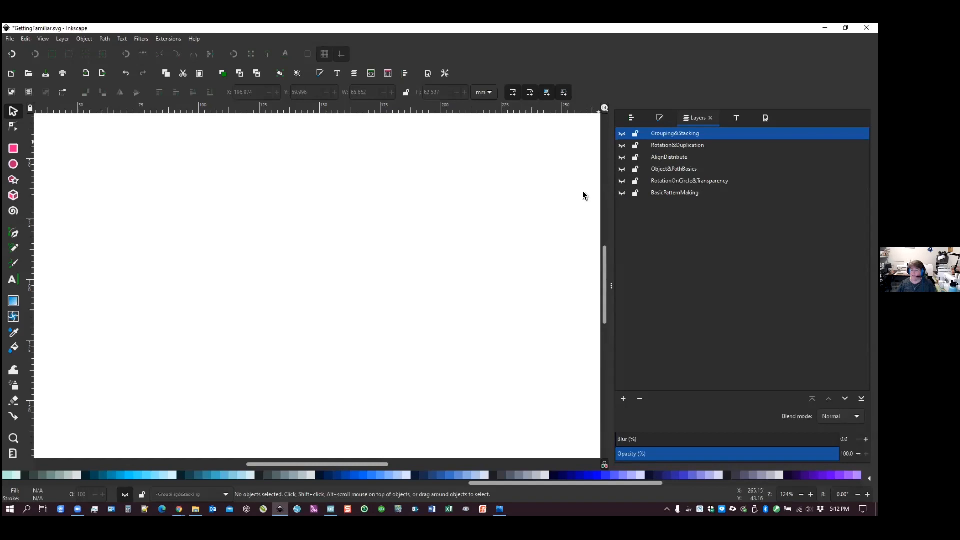
Show the Grouping&Stacking layer with its four coloured shapes and fit the whole page in view
left_click(621, 134)
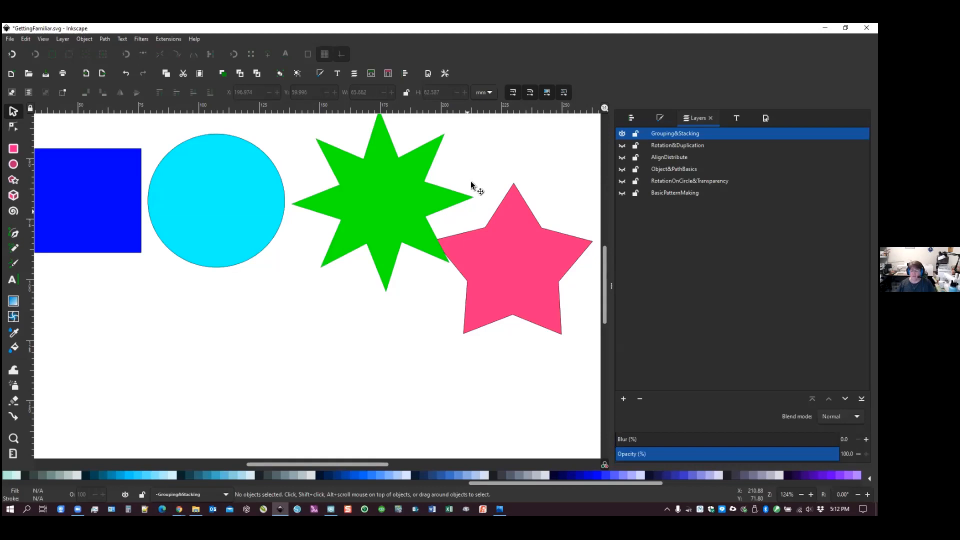
scroll(470, 182, "down", 4, "ctrl")
scroll(506, 184, "up", 2, "ctrl")
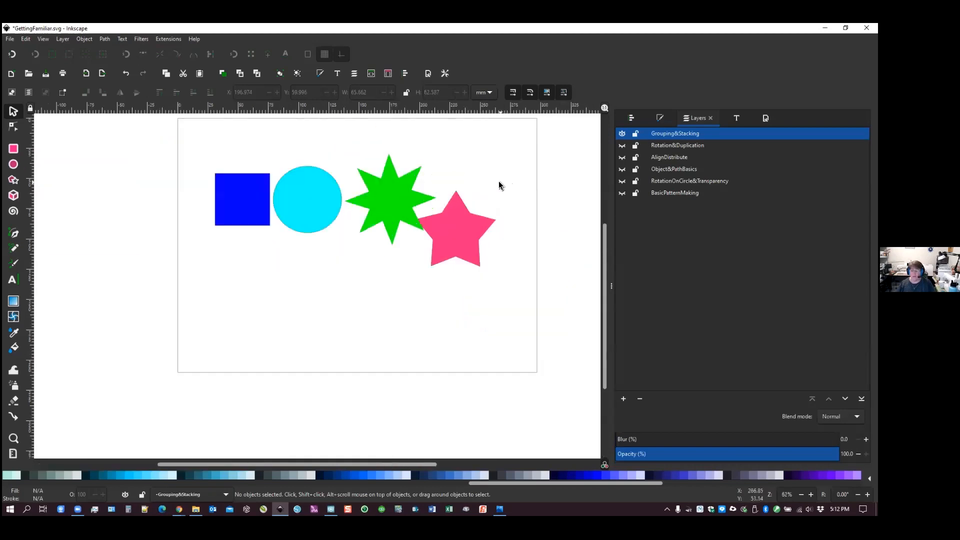
scroll(499, 179, "up", 2)
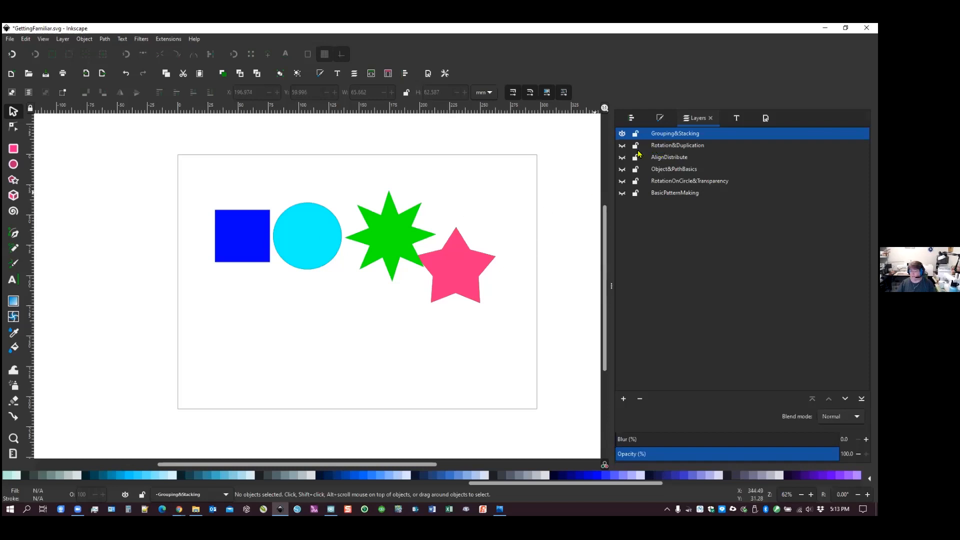
View the Rotation&Duplication layer on its own, then return to showing only the Grouping&Stacking layer
left_click(622, 134)
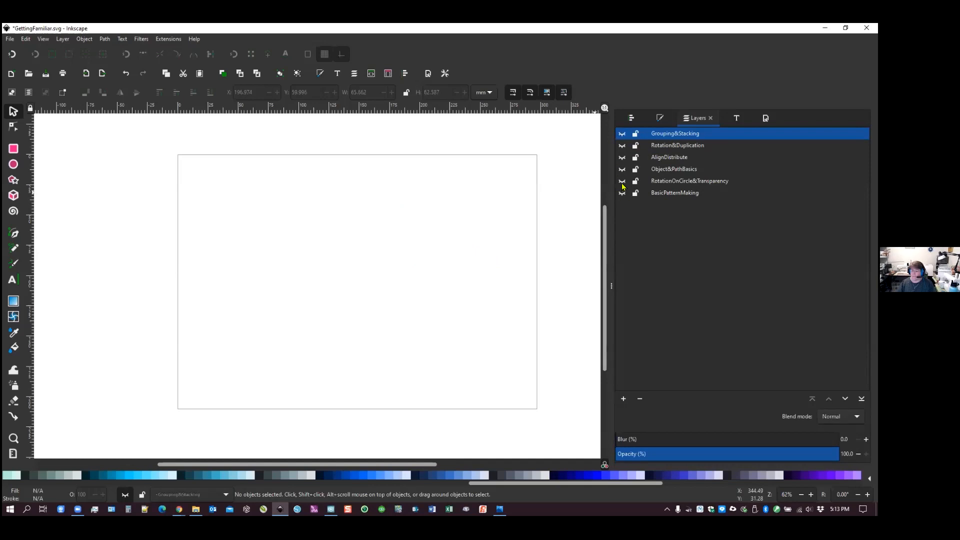
left_click(622, 145)
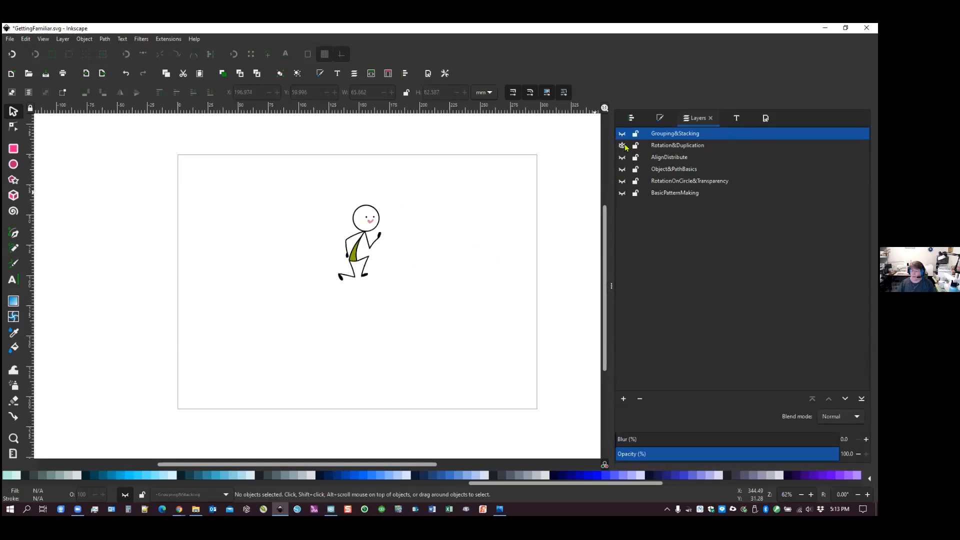
left_click(622, 134)
left_click(621, 145)
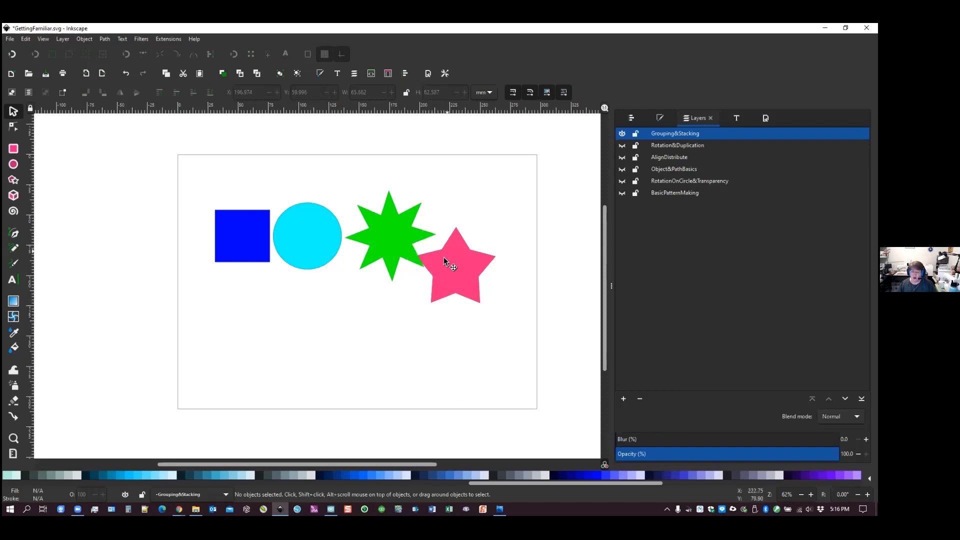
Examine the black outline along the pink star's edge at very high magnification, and return to the whole-page view
scroll(427, 247, "up", 4)
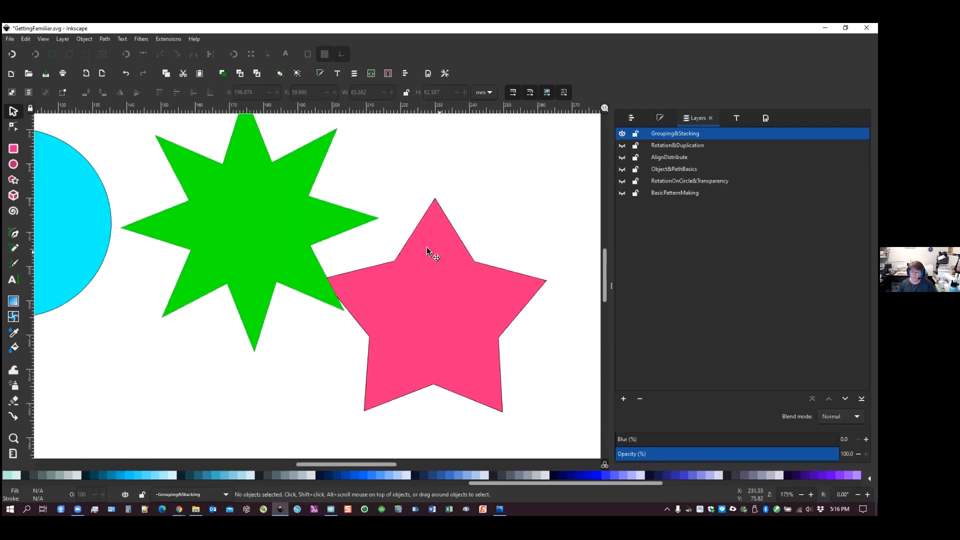
scroll(405, 247, "up", 6)
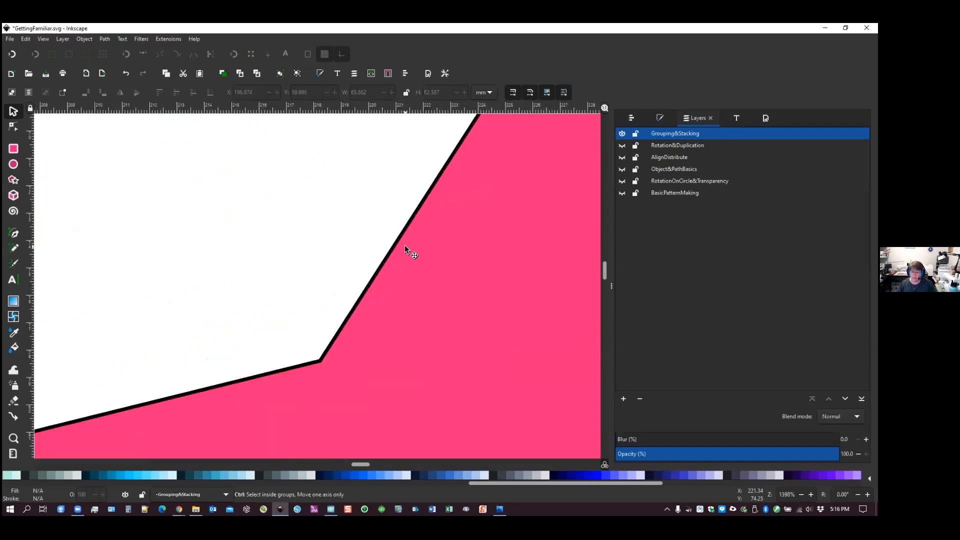
scroll(404, 246, "up", 5)
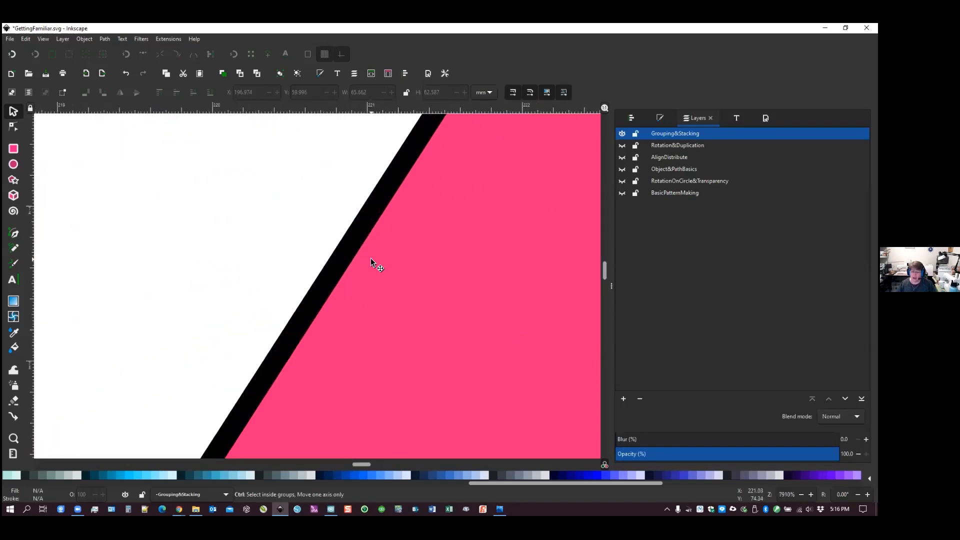
scroll(370, 258, "up", 2)
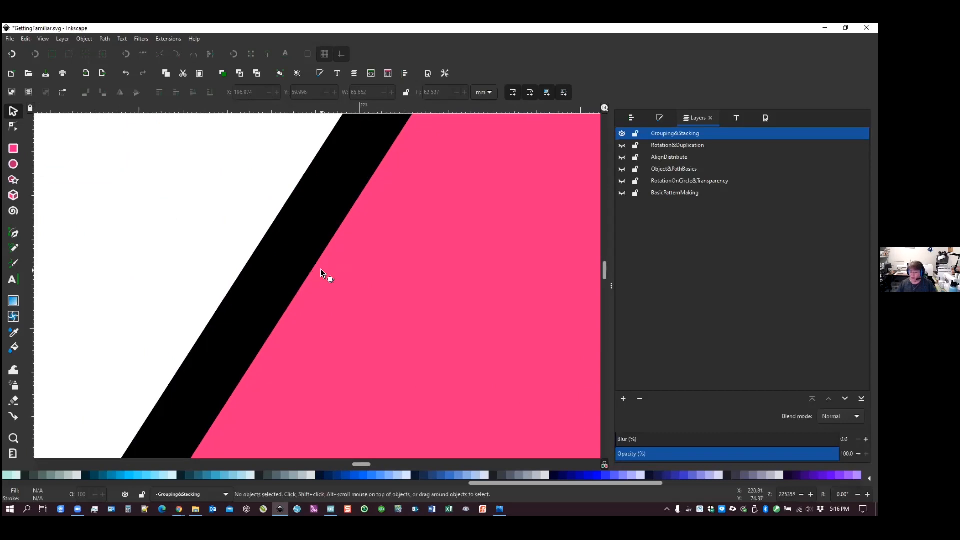
scroll(323, 265, "down", 3)
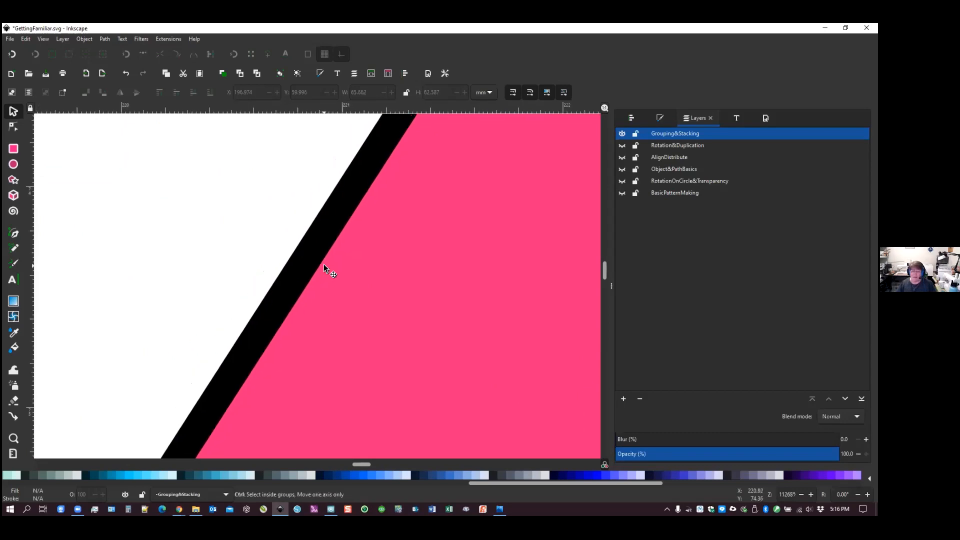
scroll(323, 264, "down", 2)
scroll(323, 266, "down", 5)
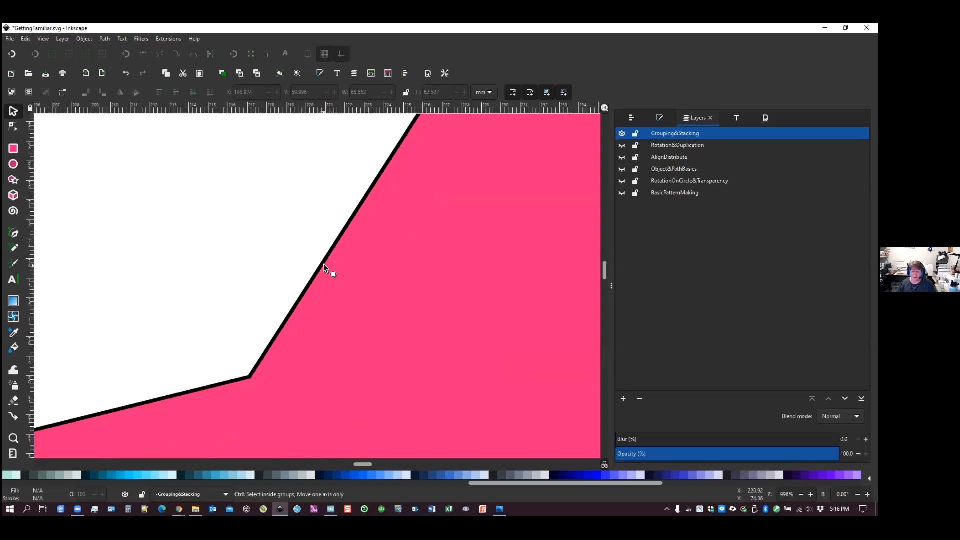
scroll(323, 264, "down", 3)
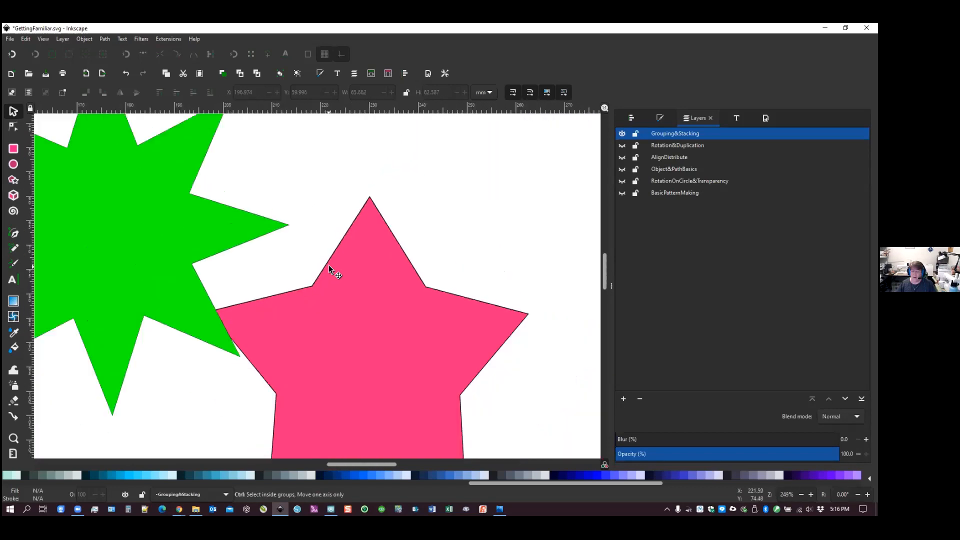
scroll(349, 262, "down", 4)
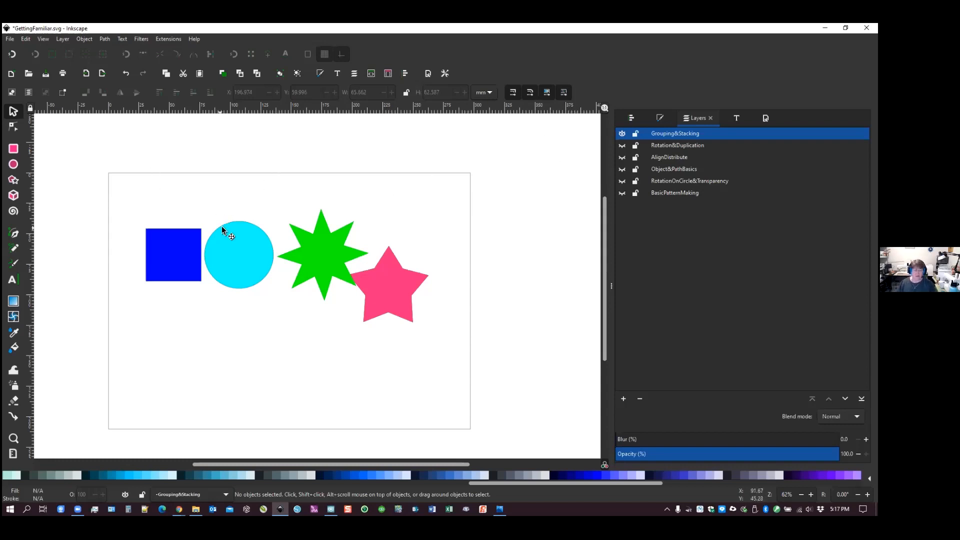
Move the blue square closer to the page's upper-left corner, to about X 12 mm, Y 24 mm
left_click_drag(168, 235, 156, 213)
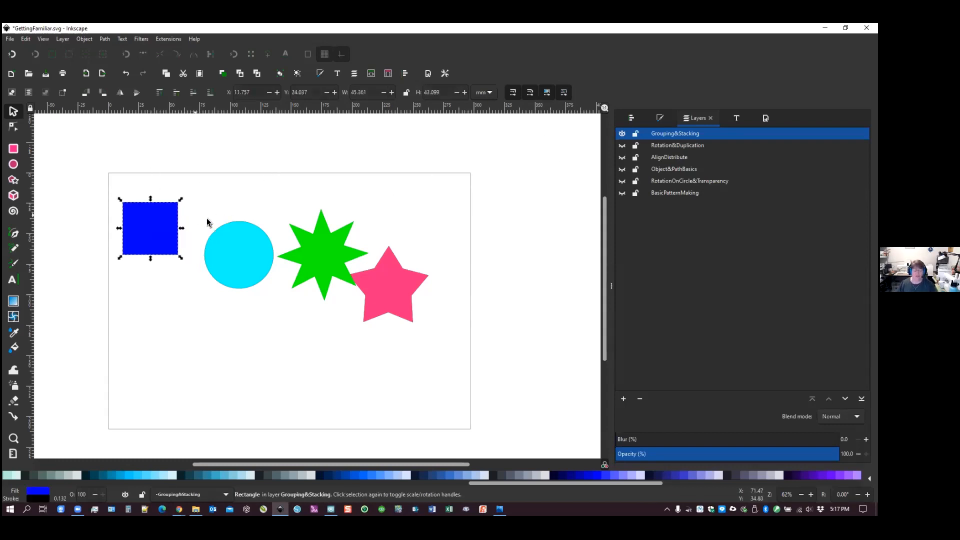
Move the cyan circle up beside the blue square, to about X 74 mm, Y 26 mm, and select each other shape in turn
left_click_drag(245, 227, 229, 195)
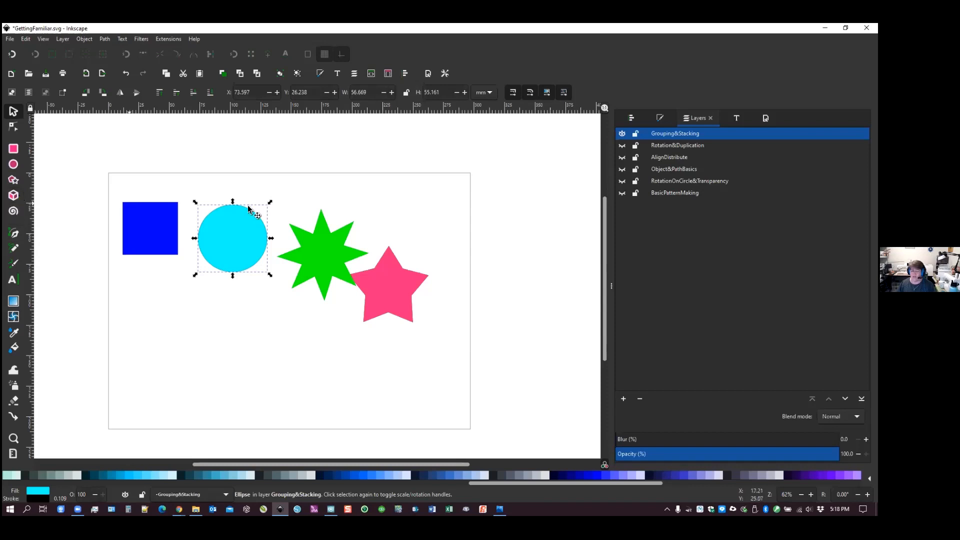
left_click(314, 257)
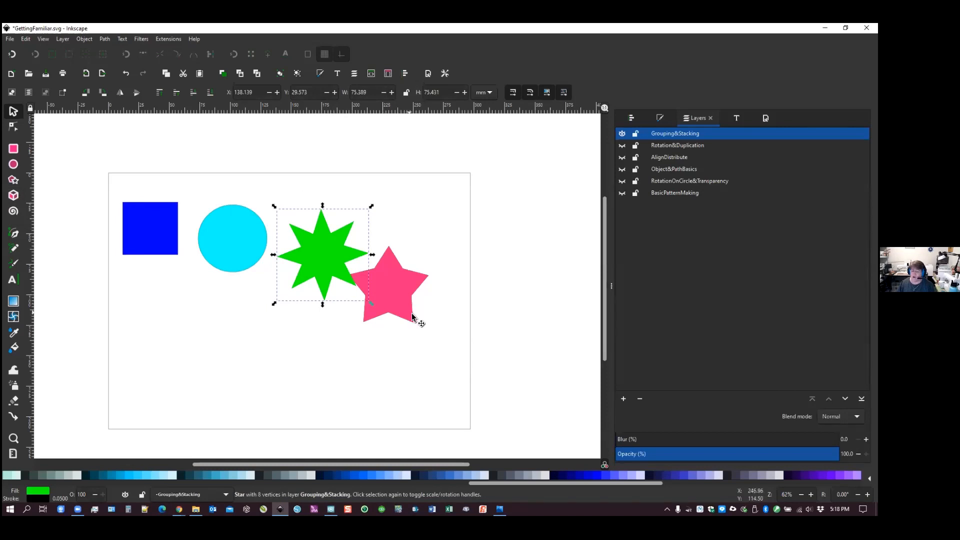
left_click(385, 286)
left_click(148, 232)
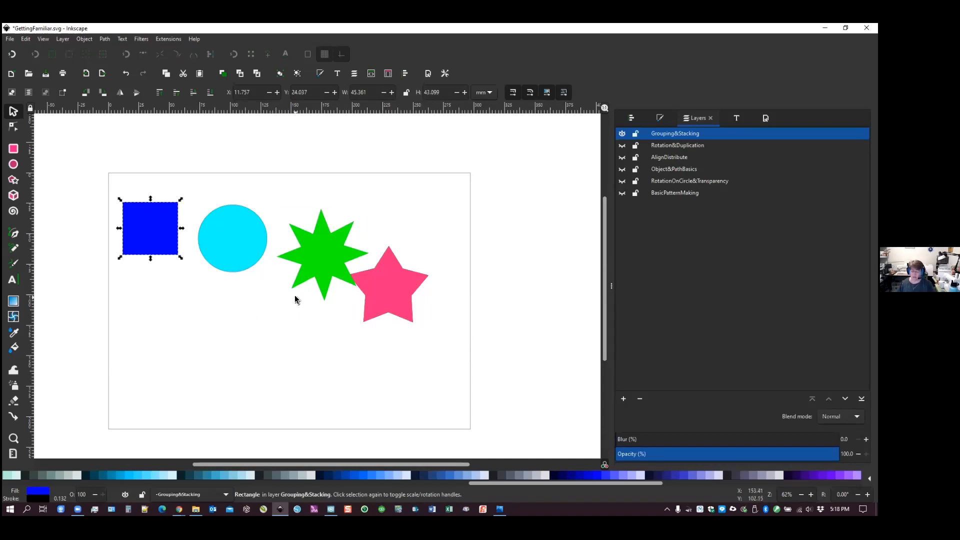
Gather the pink star, cyan circle and blue square at the green star so all four shapes overlap, with the square at about X 140 mm, Y 27 mm
left_click(375, 276)
left_click_drag(375, 276, 294, 264)
left_click_drag(154, 230, 311, 228)
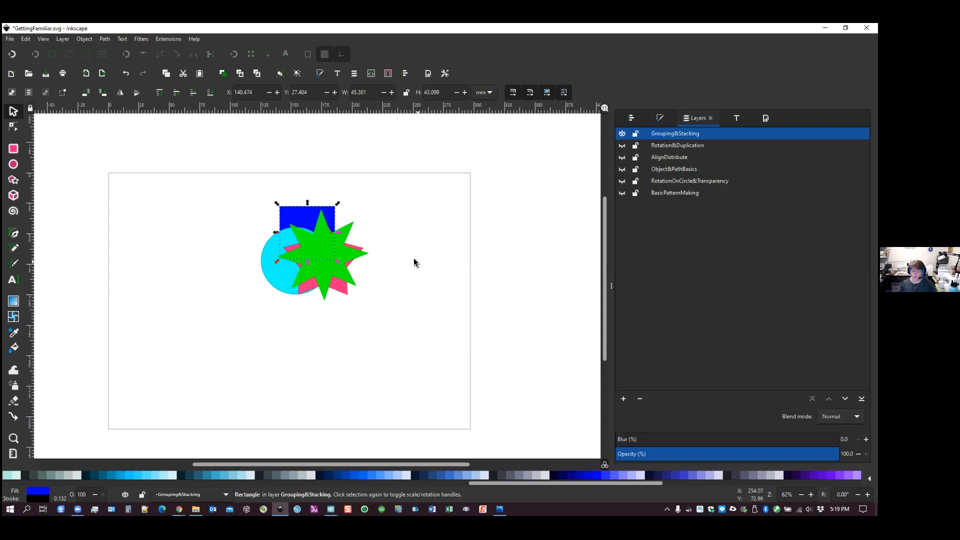
Move the green star over the other shapes, to about X 102 mm, Y 23 mm, and lower it to the bottom of the stack
left_click(322, 274)
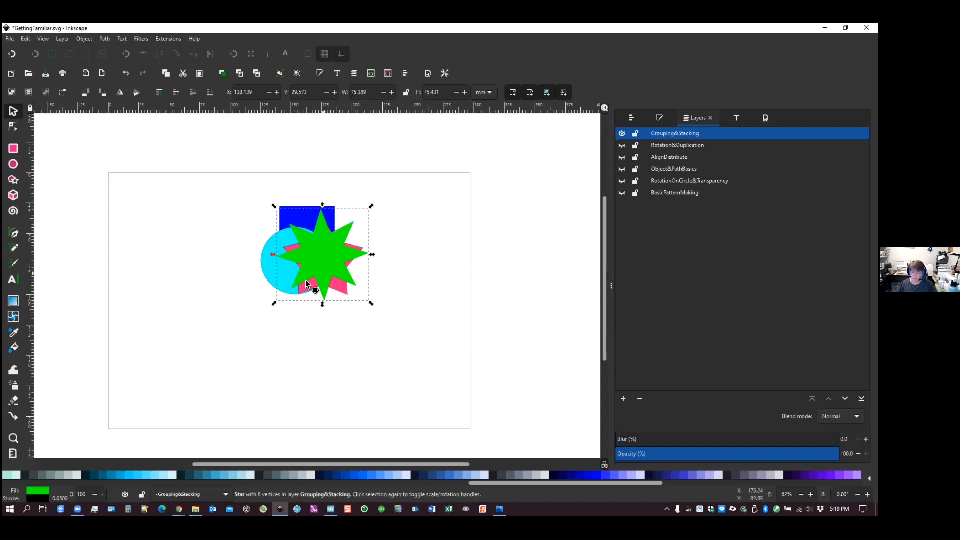
left_click_drag(300, 264, 298, 265)
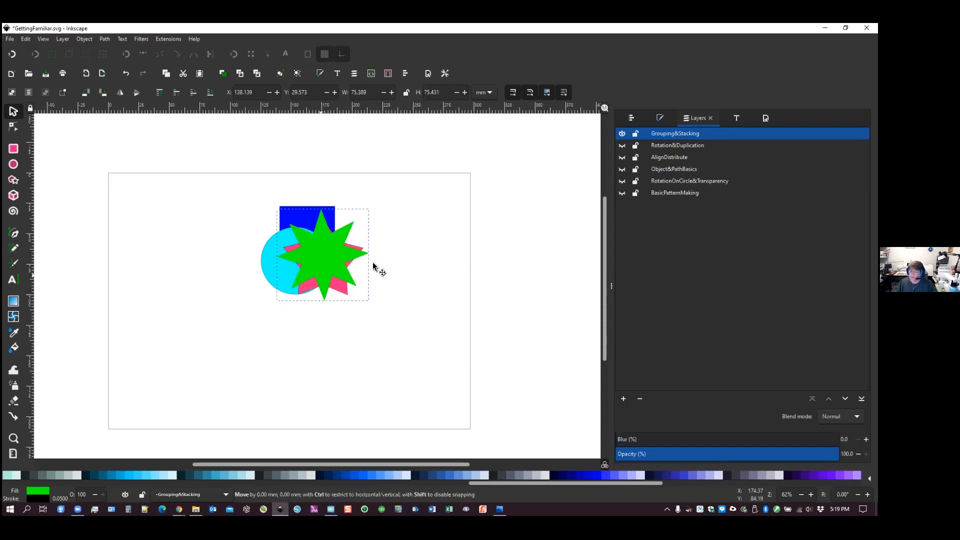
key("Escape")
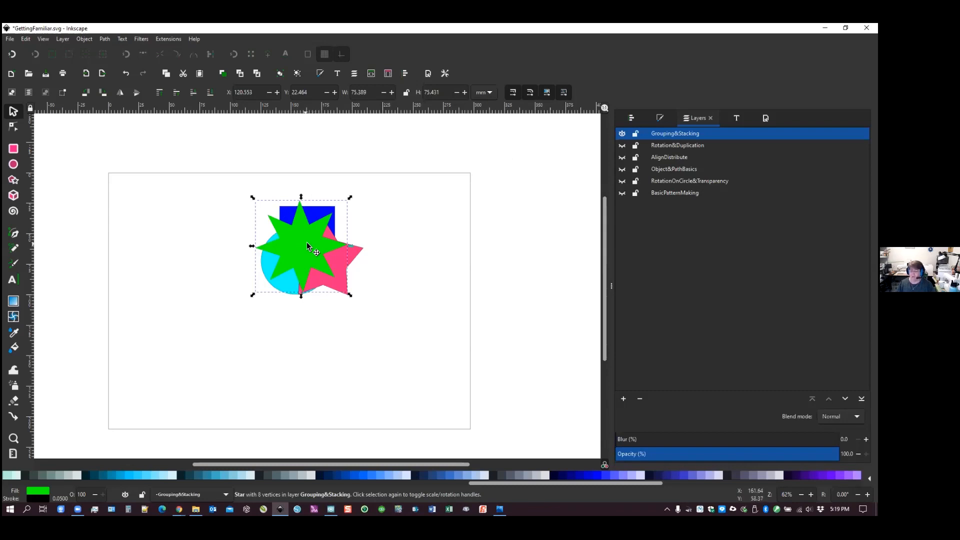
mouse_move(296, 247)
left_mouse_down()
mouse_move(288, 242)
mouse_move(303, 245)
left_mouse_up()
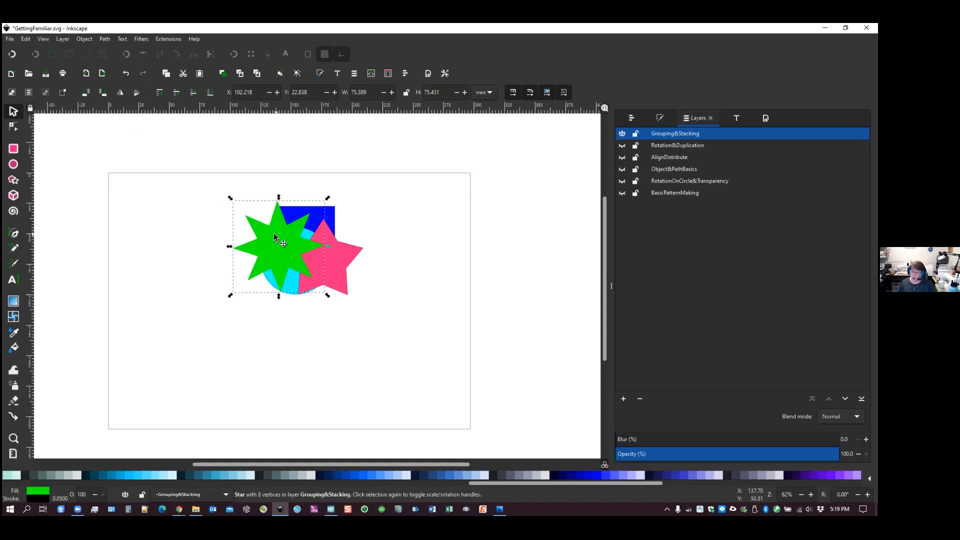
left_click(210, 95)
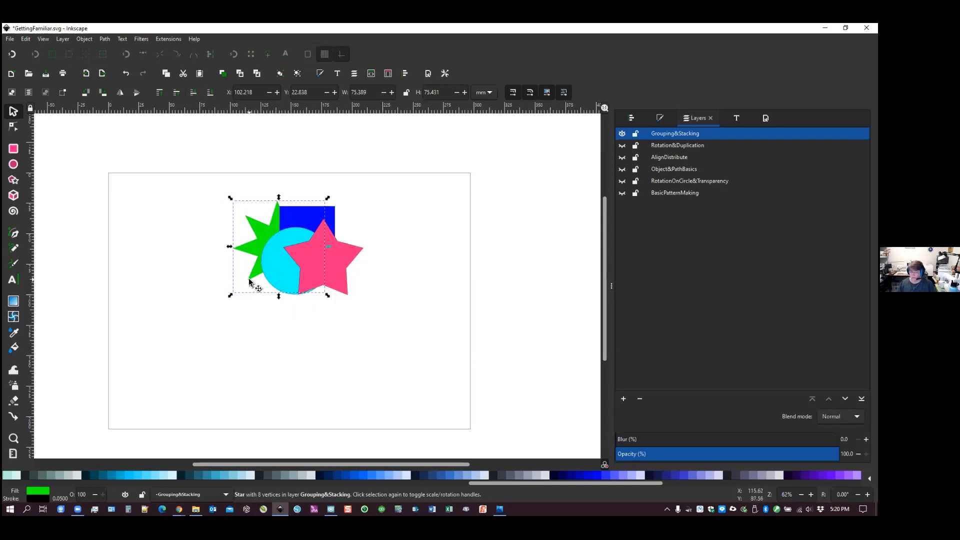
Move the pink star over the green star, to about X 93 mm, Y 29 mm, and raise the cyan circle one level
left_click(316, 253)
left_click_drag(313, 254, 251, 244)
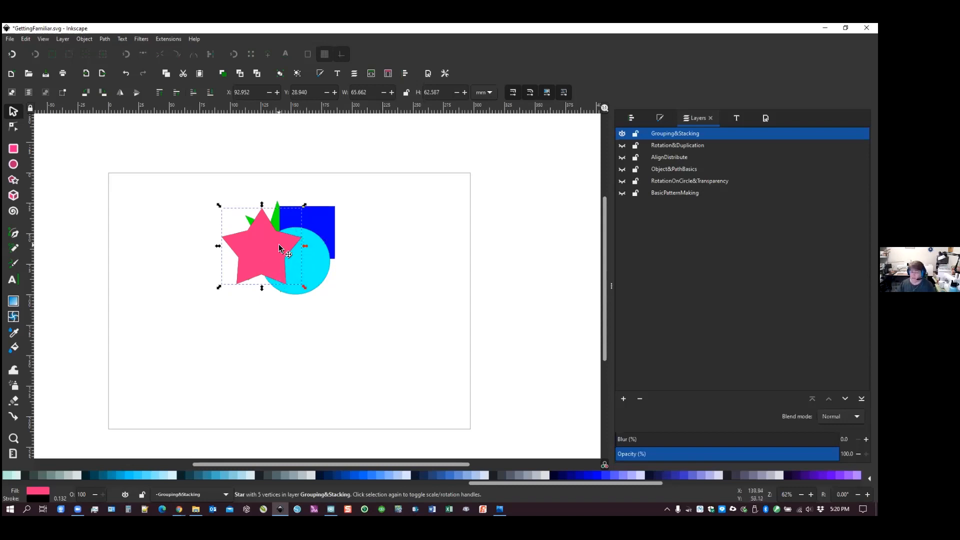
left_click(310, 244)
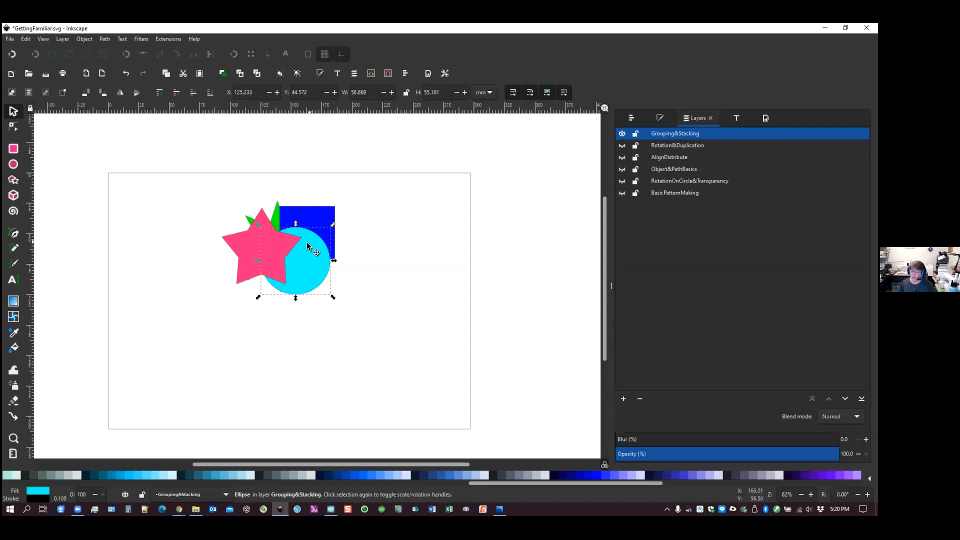
left_click(178, 93)
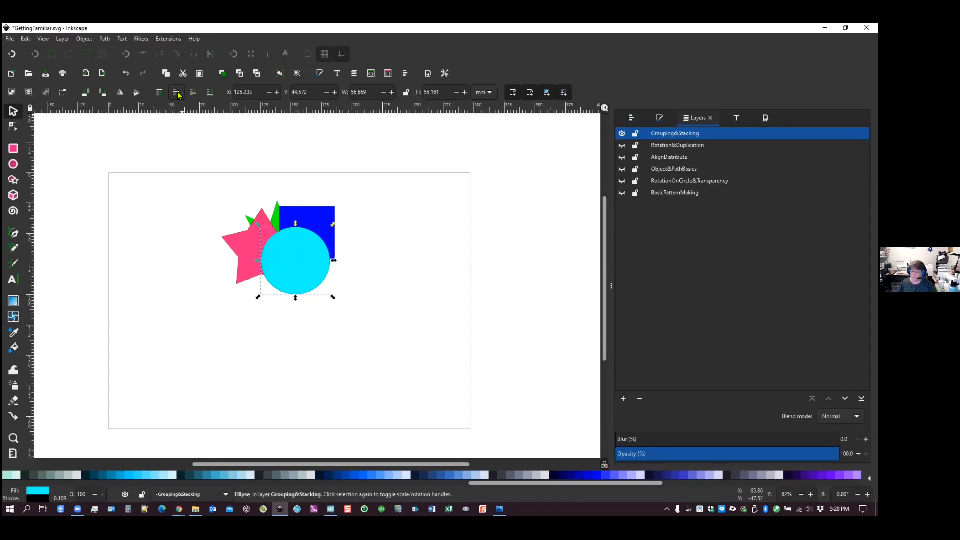
Raise the green star one level at a time until it lies in front of the other three shapes
left_click(271, 215)
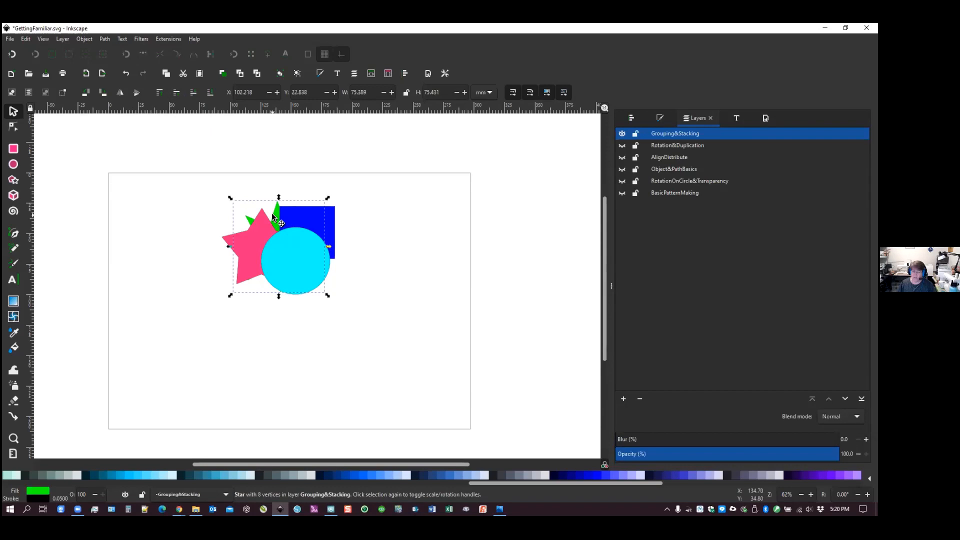
left_click(178, 93)
left_click(179, 92)
left_click(179, 93)
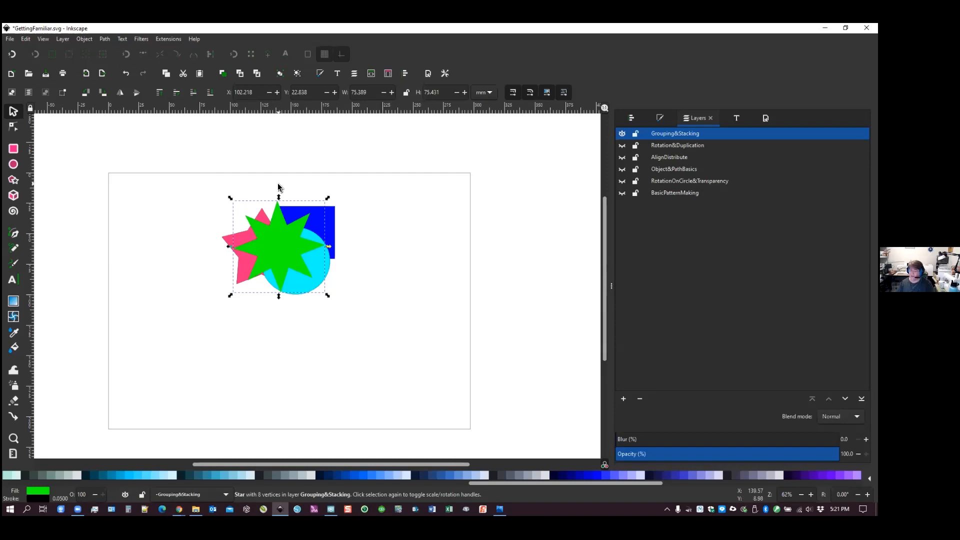
Raise the pink star to the top of the stack and move it off the pile, to about X 20 mm, Y 26 mm
left_click(265, 220)
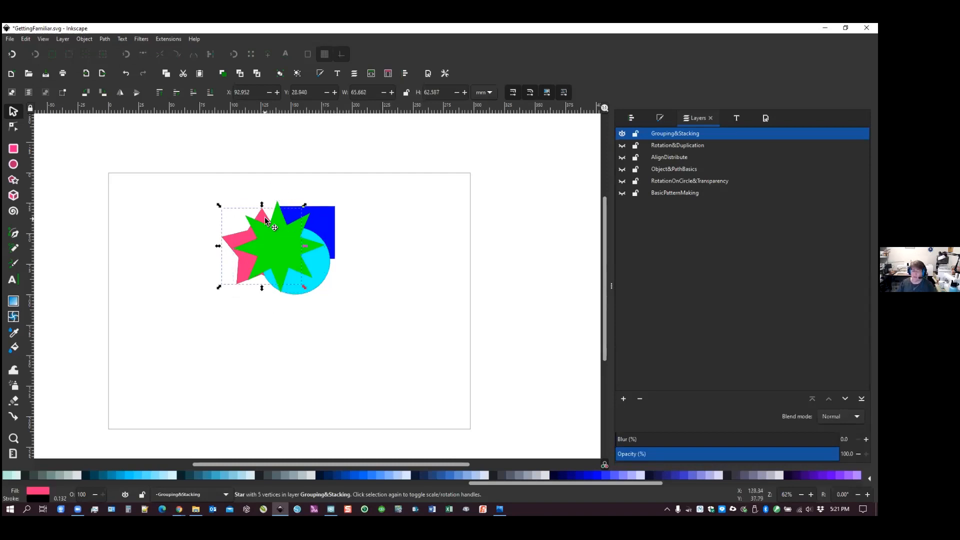
left_click(160, 93)
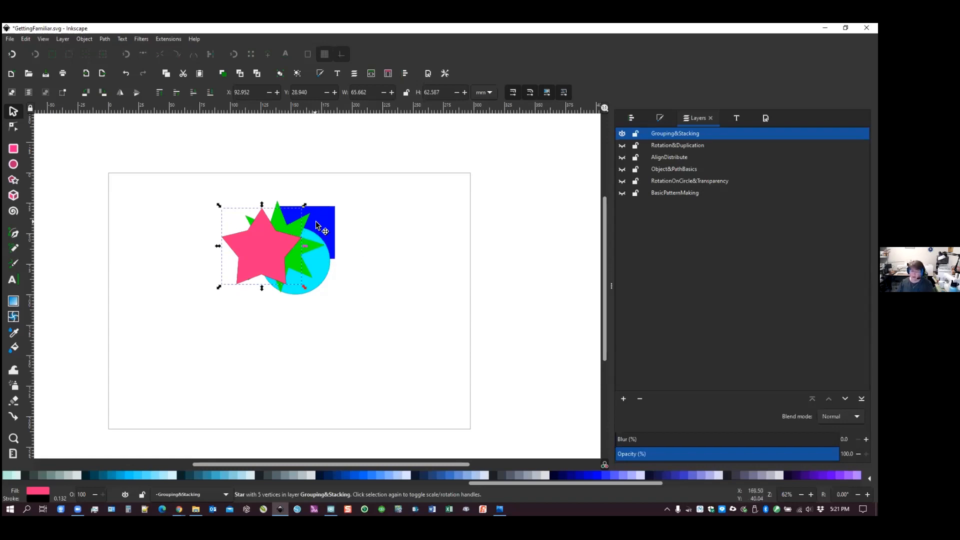
left_click_drag(249, 245, 158, 243)
Move the green star off the pile onto the page's right edge, to about X 245 mm, Y 29 mm
left_click(278, 241)
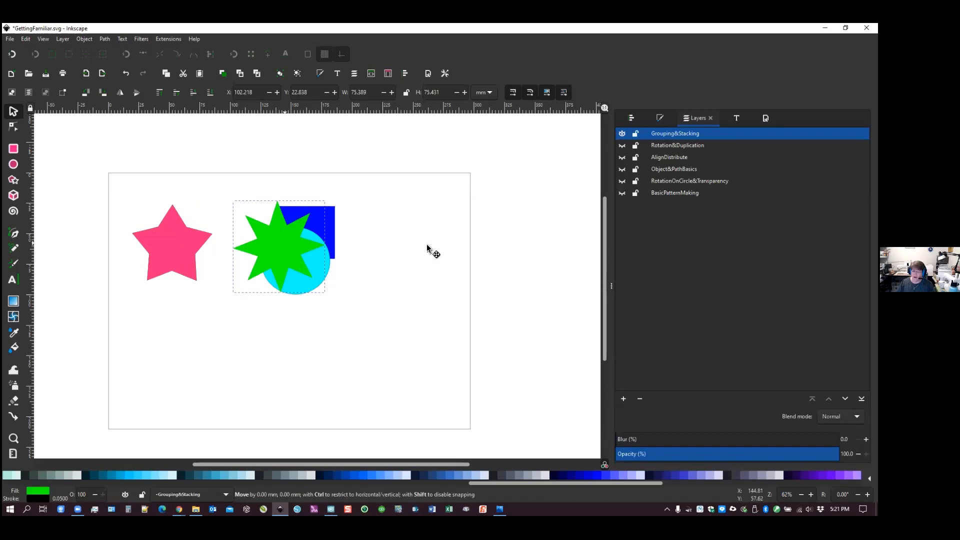
mouse_move(270, 256)
left_mouse_down()
mouse_move(420, 255)
mouse_move(271, 261)
left_mouse_up()
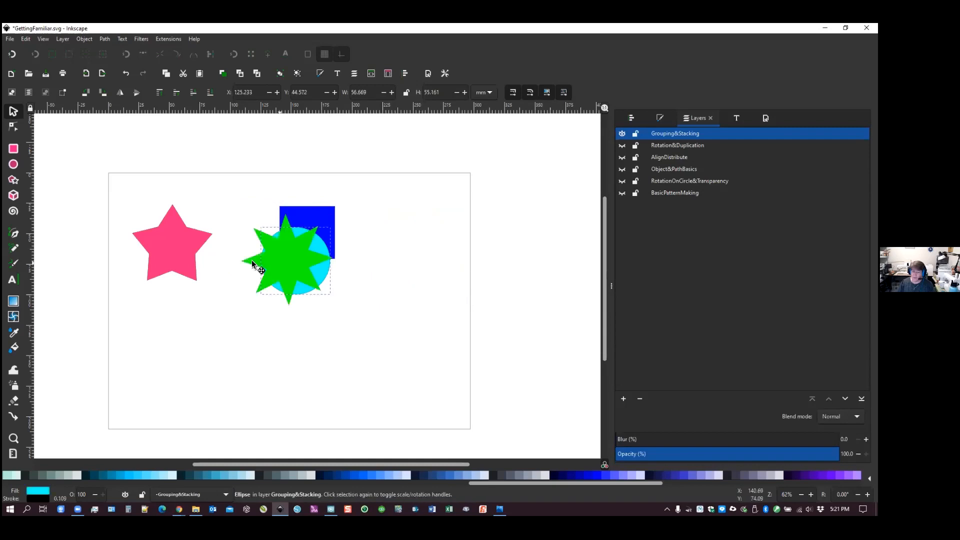
left_click(305, 257)
mouse_move(411, 260)
left_mouse_down()
mouse_move(419, 261)
mouse_move(412, 258)
left_mouse_up()
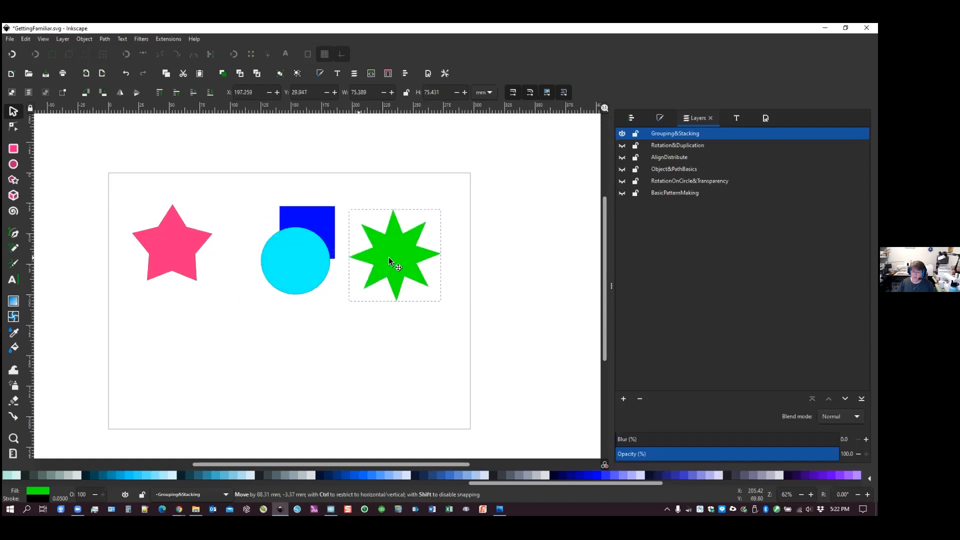
Shift the cyan circle partly off the blue square, to about X 108 mm, Y 45 mm, and clear the selection
left_click(296, 254)
left_click_drag(296, 258, 241, 252)
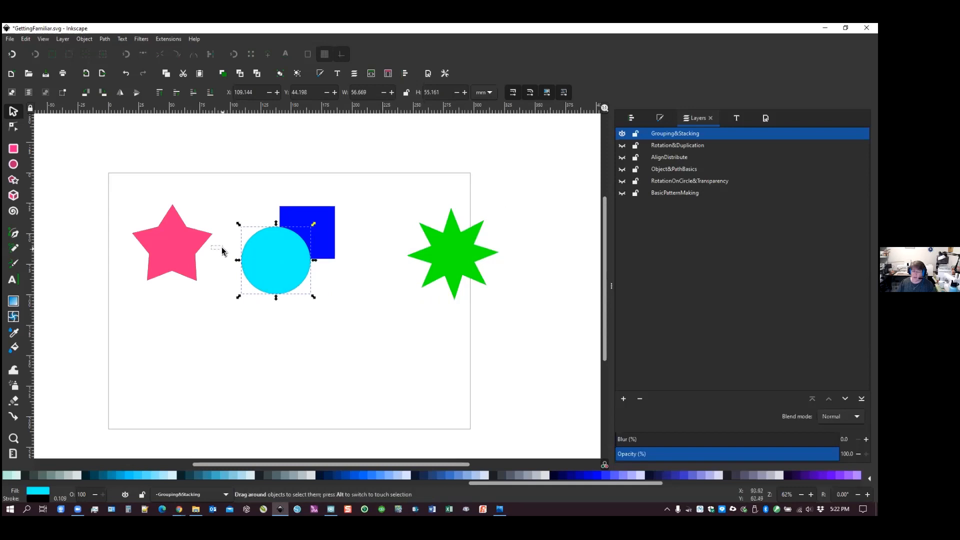
left_click(231, 250)
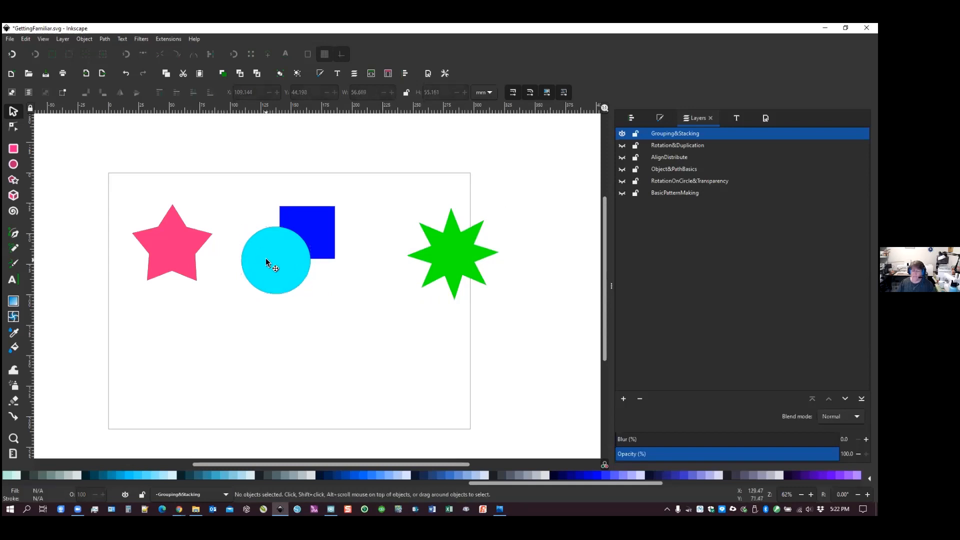
left_click(266, 262)
left_click_drag(231, 301, 231, 320)
left_click_drag(266, 274, 264, 276)
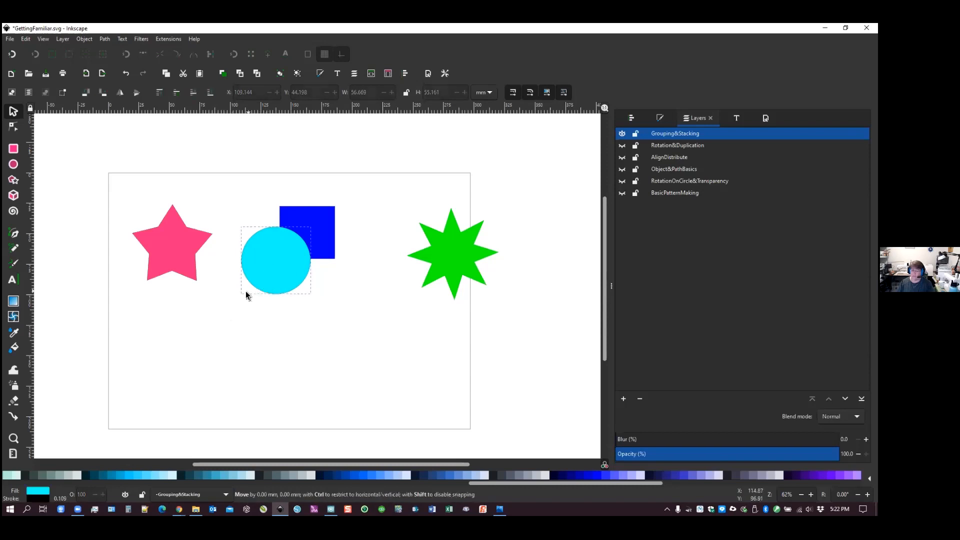
left_click_drag(212, 339, 202, 355)
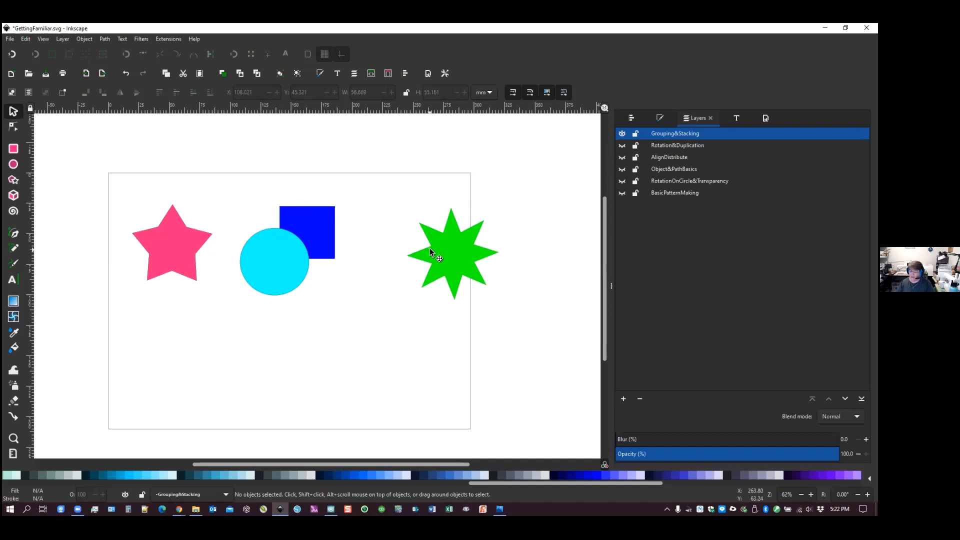
Group the green star and the pink star into one object and clear the selection
left_click(450, 240)
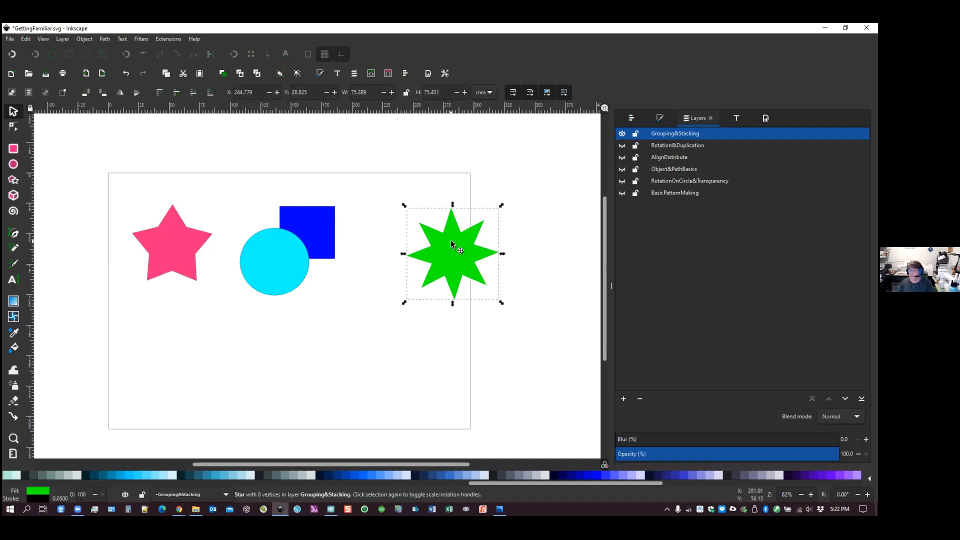
left_click(180, 240, "shift")
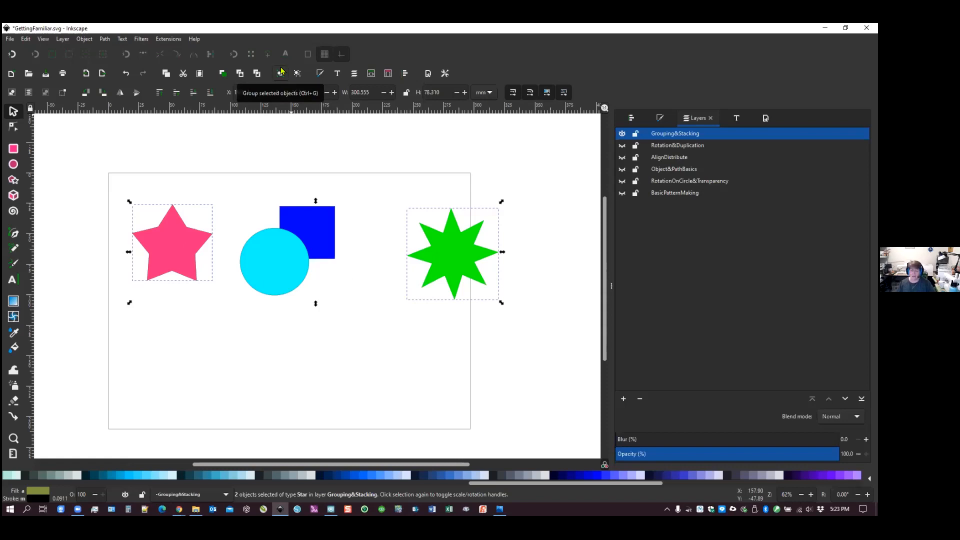
key("ctrl")
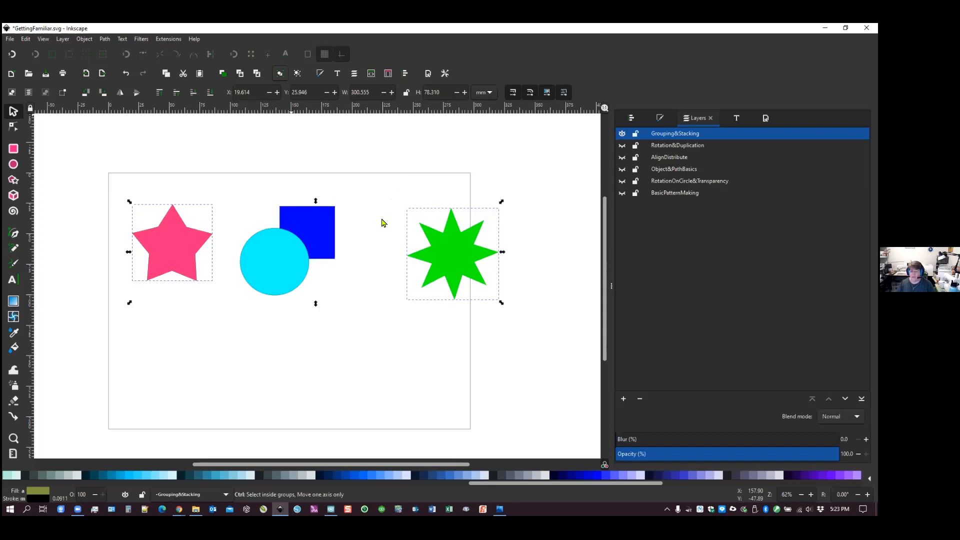
left_click(350, 336)
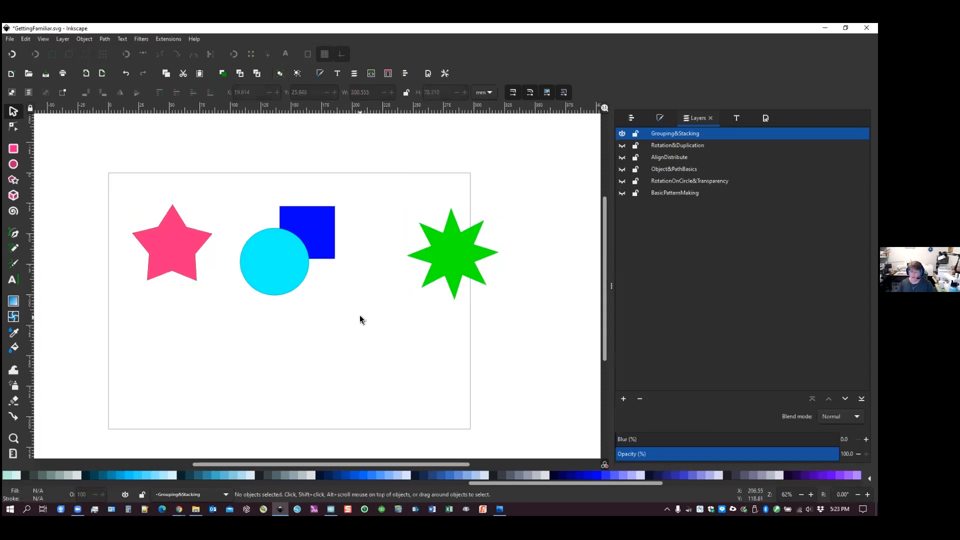
Move the group of two stars down the page, to about X 15 mm, Y 82 mm, and deselect it
left_click(441, 265)
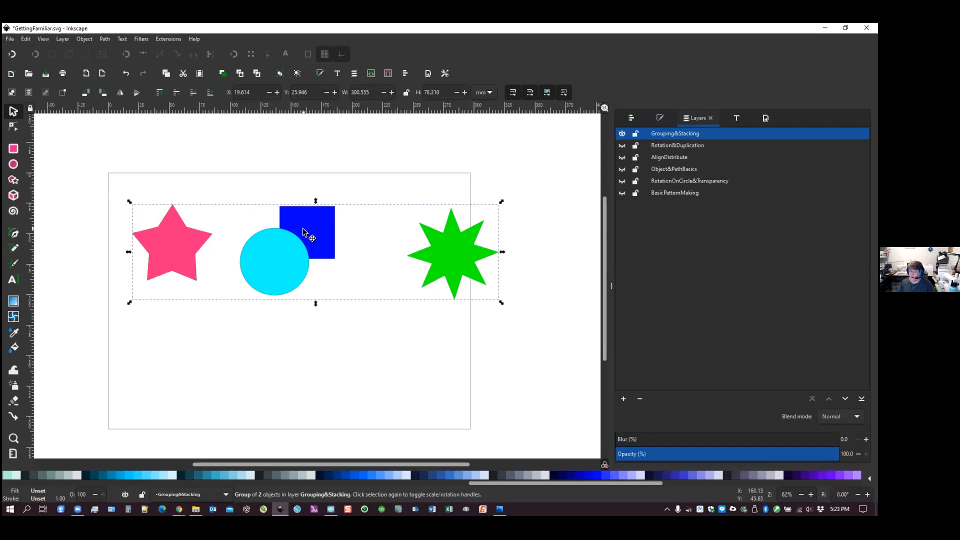
left_click_drag(446, 255, 347, 365)
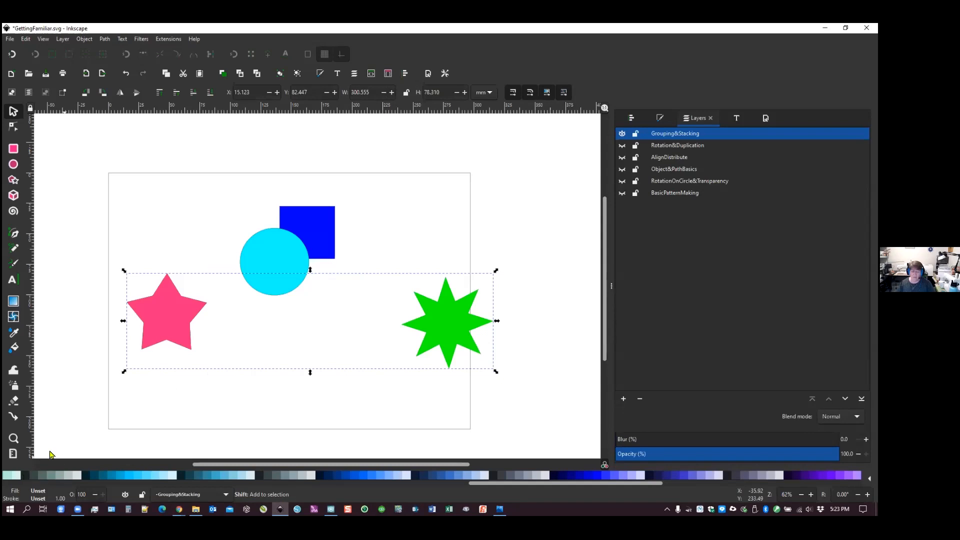
left_click(416, 262)
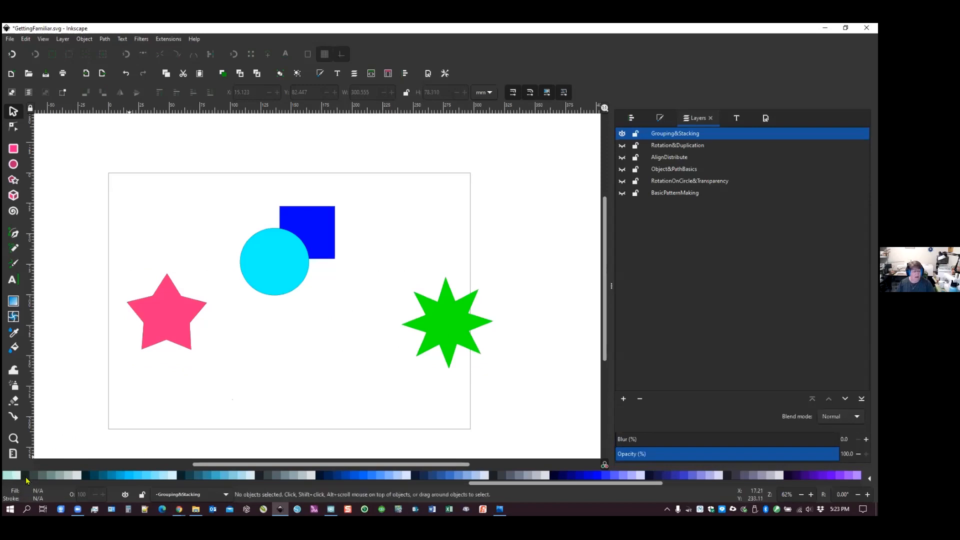
Check the star group's scale and rotation handles by selecting it through each star, and clear the selection
left_click(160, 340)
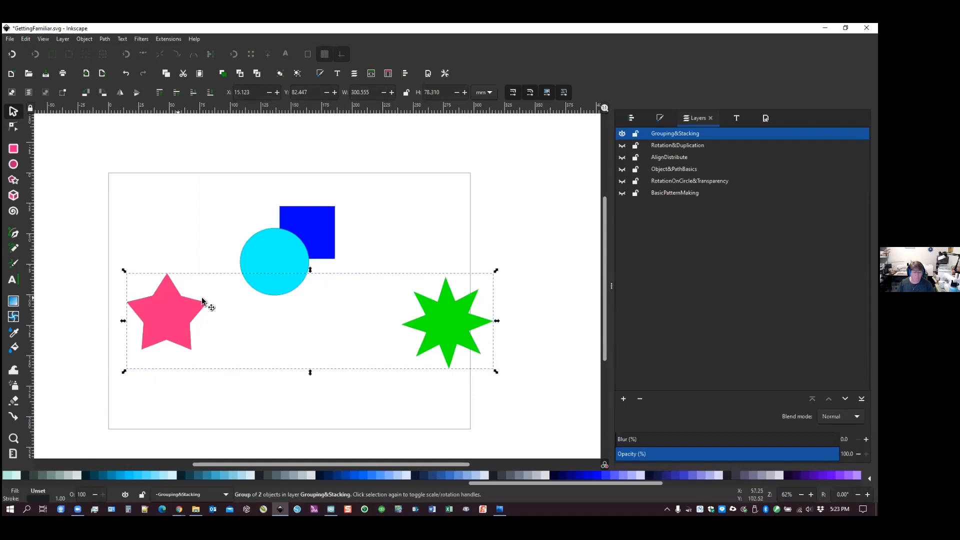
left_click(452, 289)
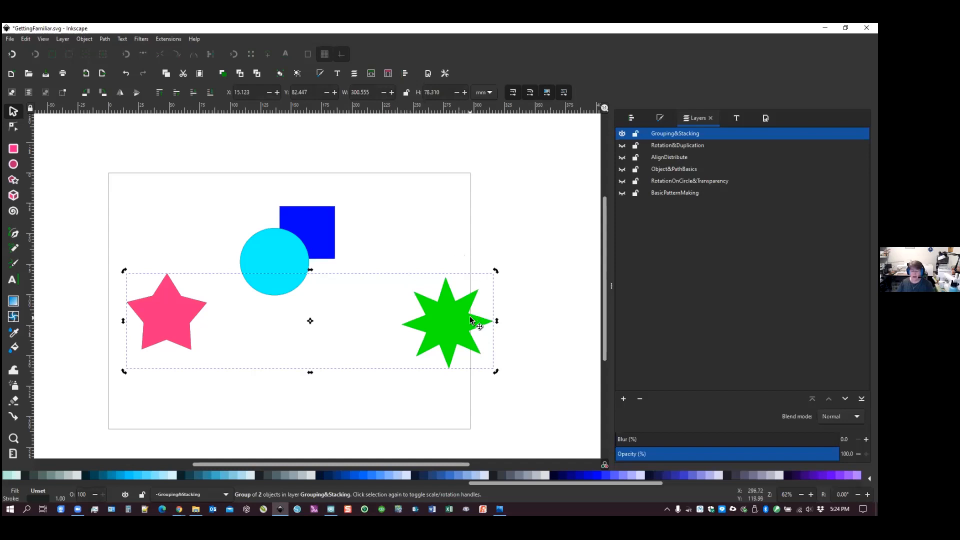
left_click(376, 244)
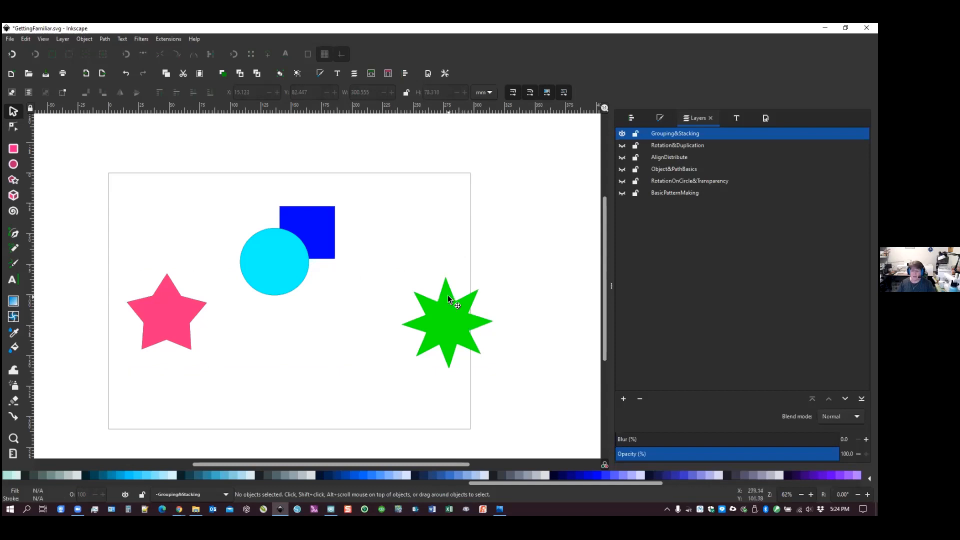
Group the cyan circle and the blue square and move the group up to about X 112 mm, Y 8 mm
left_click(292, 265)
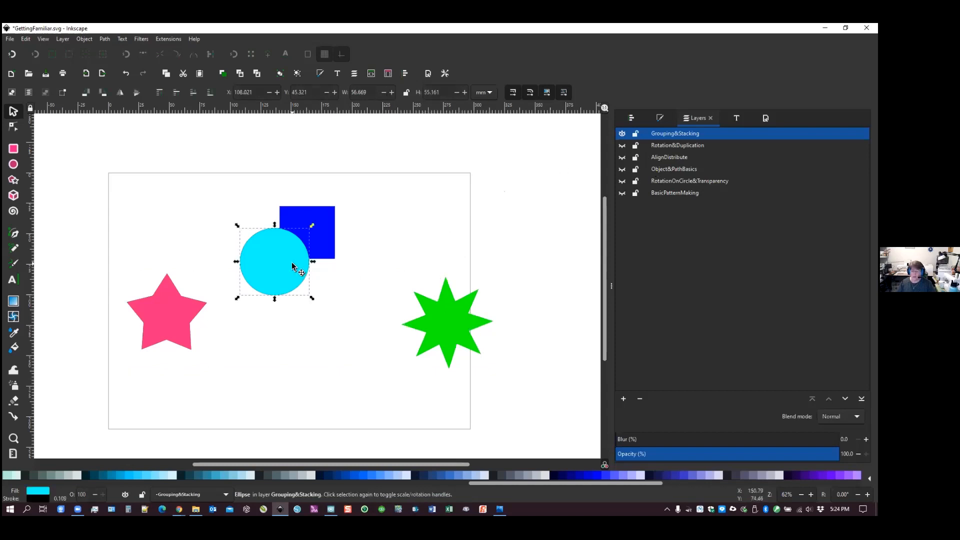
left_click(317, 226, "shift")
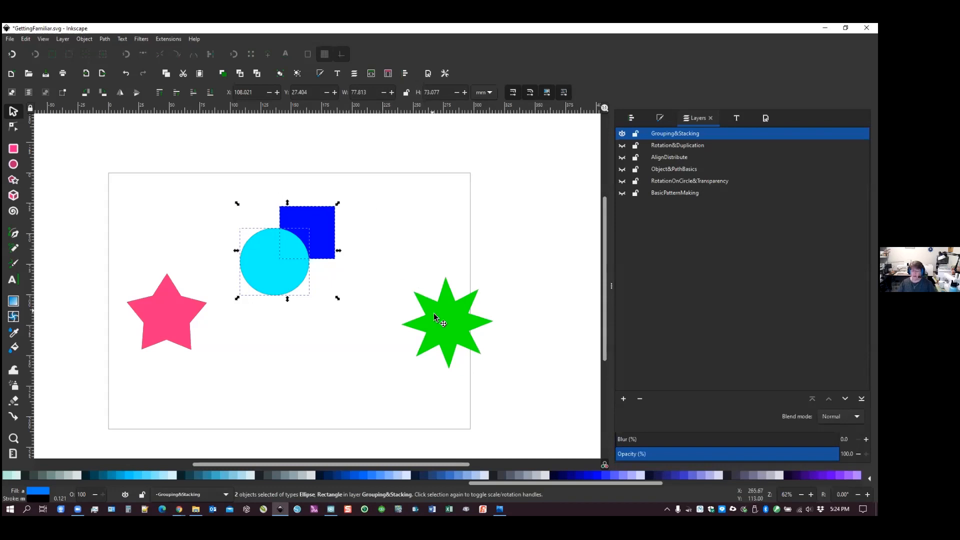
key("ctrl")
key("ctrl+g")
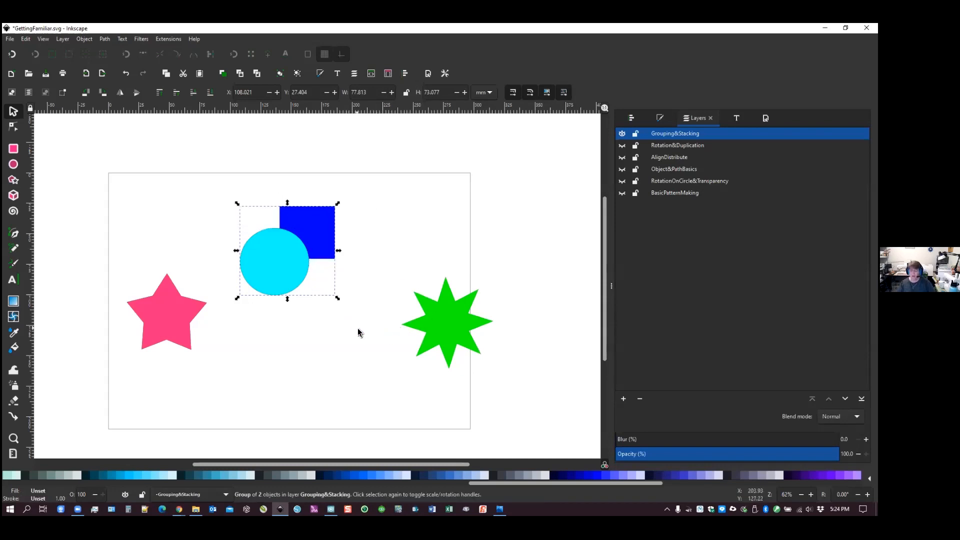
left_click_drag(292, 266, 293, 239)
Move the star group up around the circle and square, to about X -10 mm, Y 25 mm, and clear the selection
left_click(433, 318)
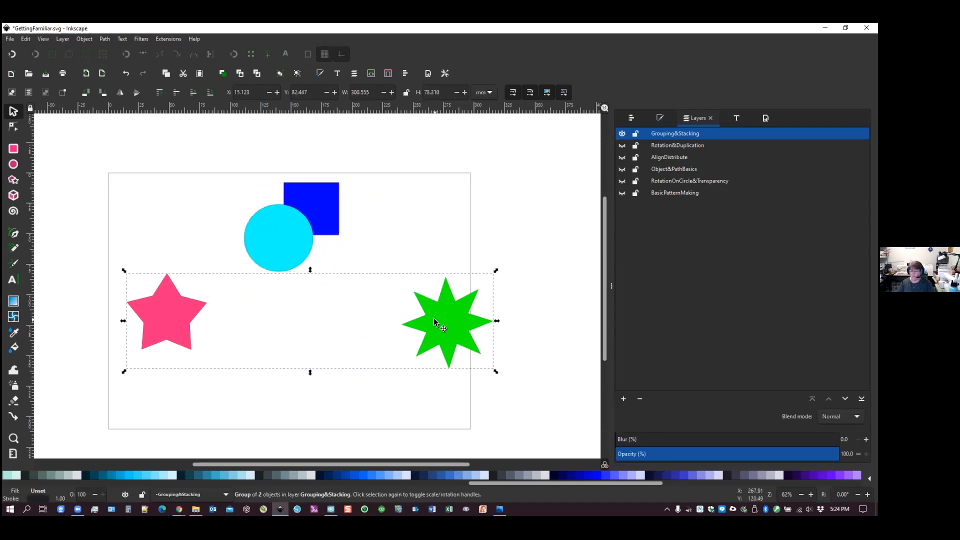
left_click_drag(391, 244, 434, 320)
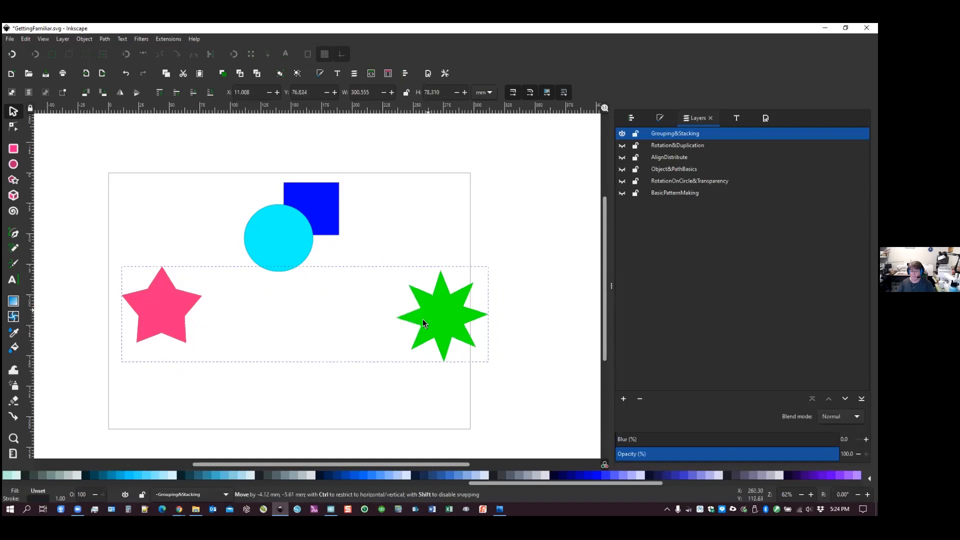
left_click_drag(339, 359, 300, 285)
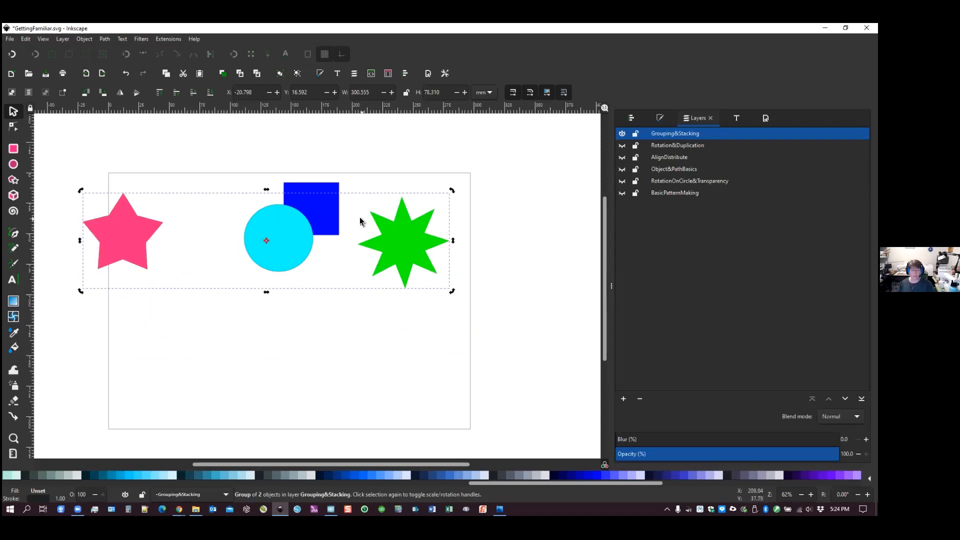
left_click_drag(390, 243, 418, 250)
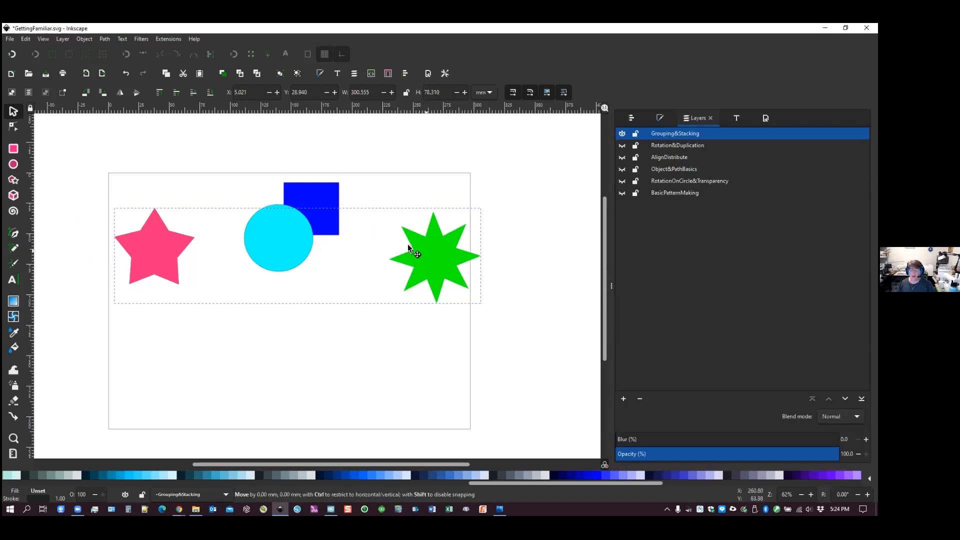
left_click_drag(370, 281, 365, 280)
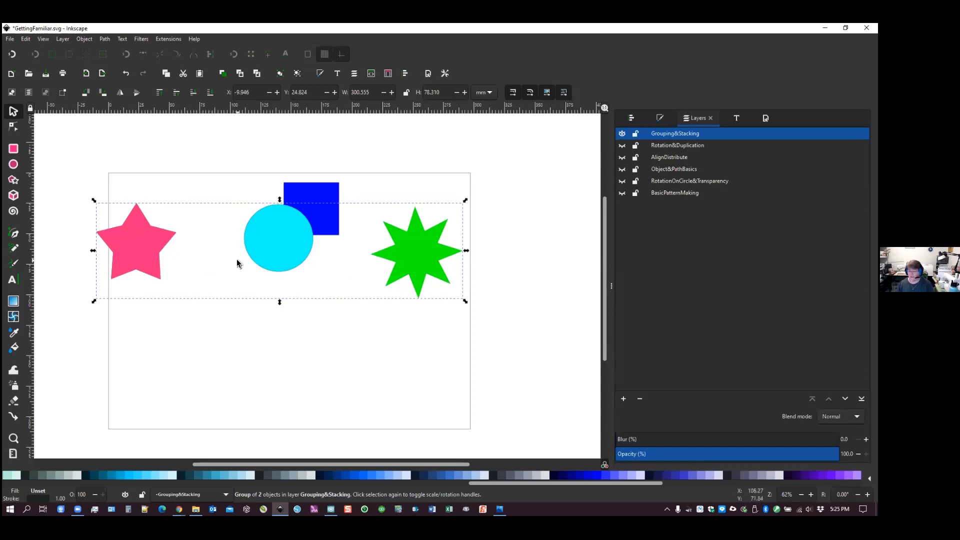
left_click(428, 199)
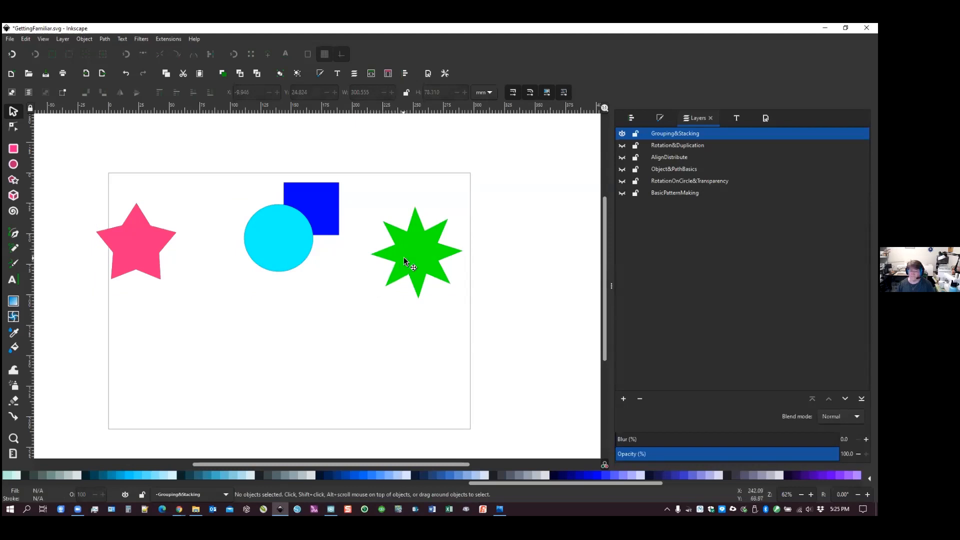
Ungroup the circle and square and move the circle on its own to about X 96 mm, Y 57 mm
left_click(292, 254)
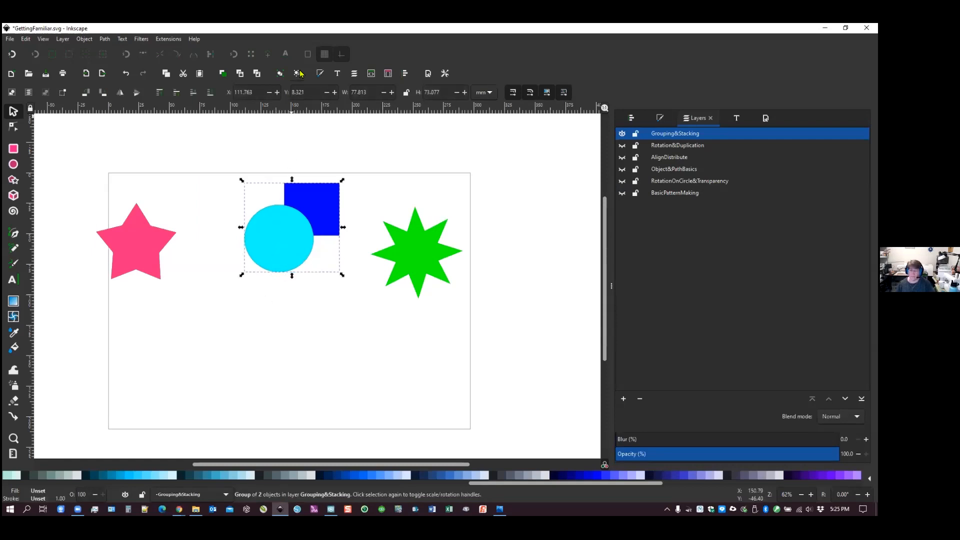
left_click(309, 149)
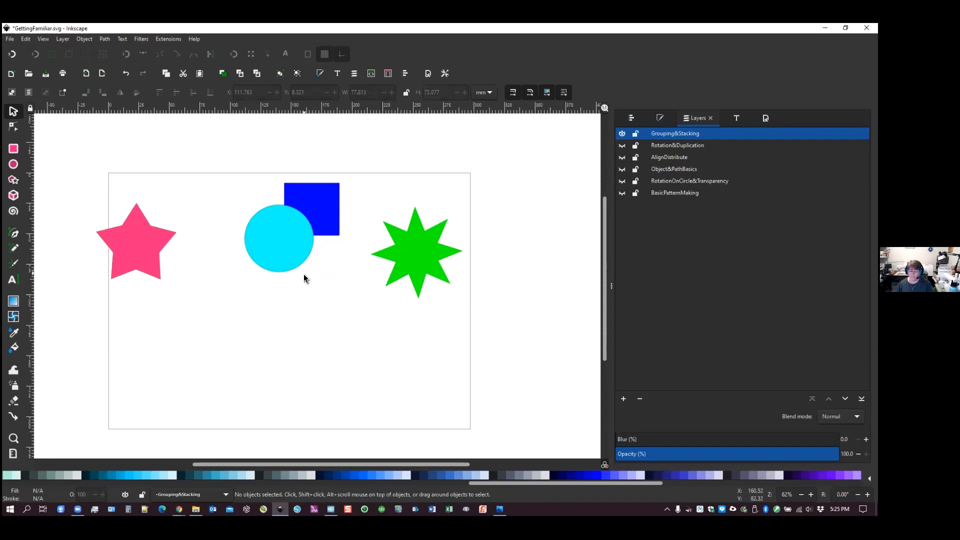
left_click(286, 248)
left_click_drag(287, 249, 266, 286)
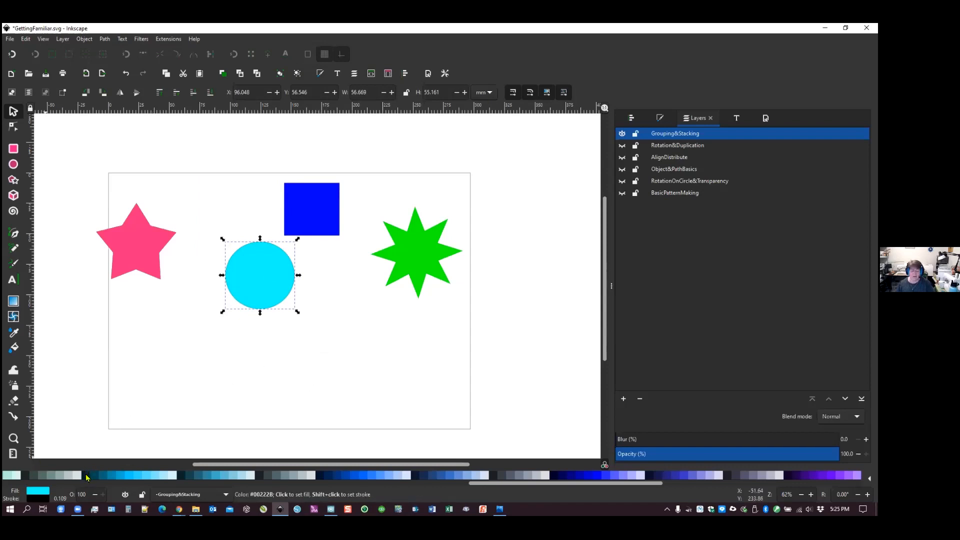
Set the cyan circle's stroke colour to red and clear the selection
scroll(85, 473, "left", 5)
key("shift")
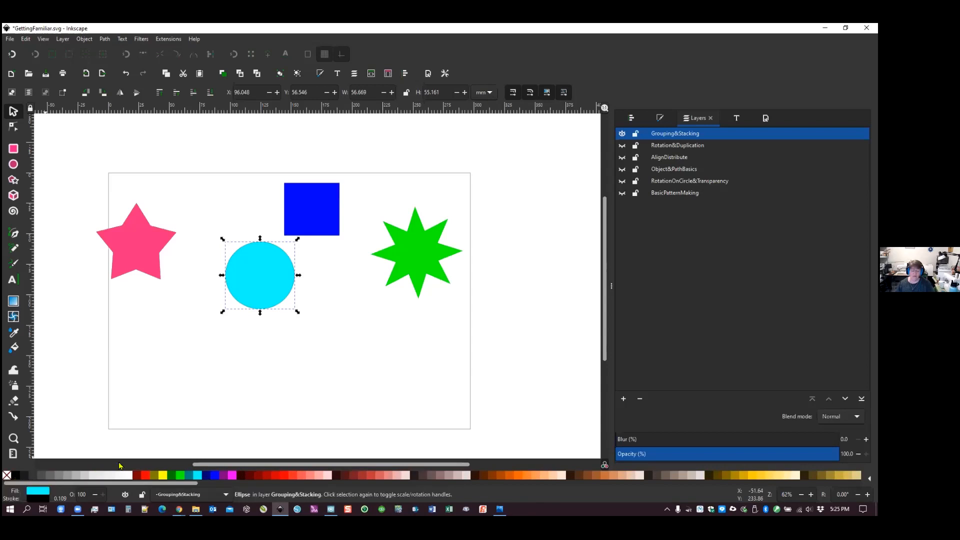
left_click(148, 475, "shift")
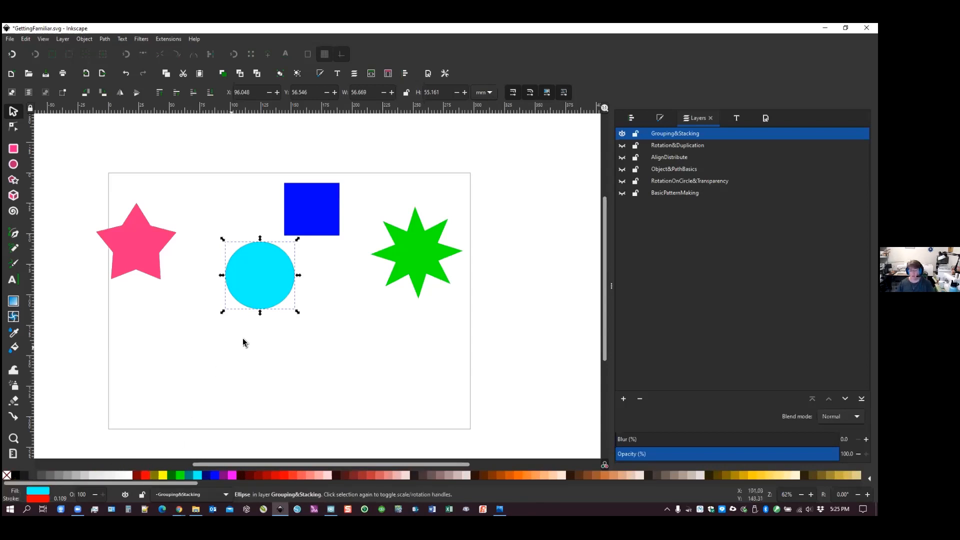
left_click(331, 295)
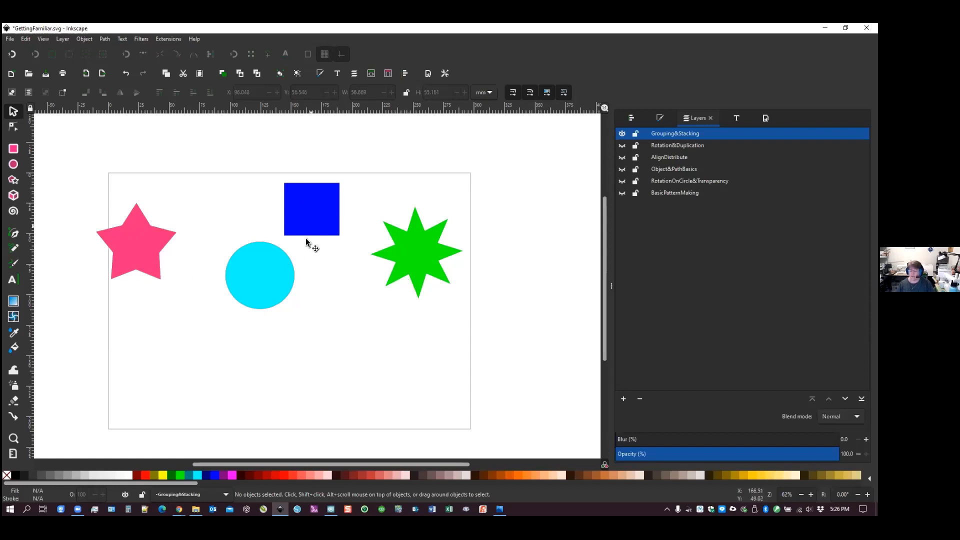
Ungroup the pink star and the green star and leave nothing selected
left_click(148, 247)
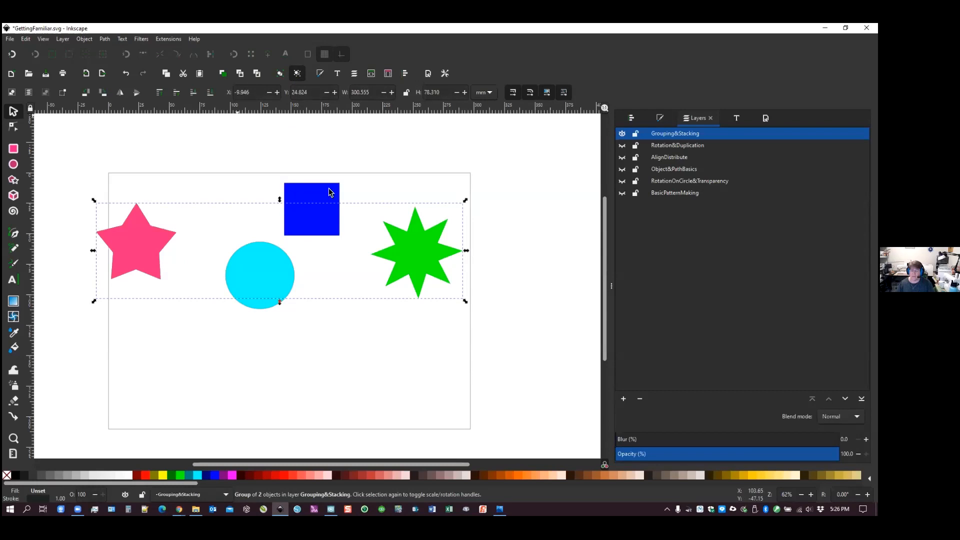
left_click(298, 75)
left_click(313, 209)
left_click(356, 215)
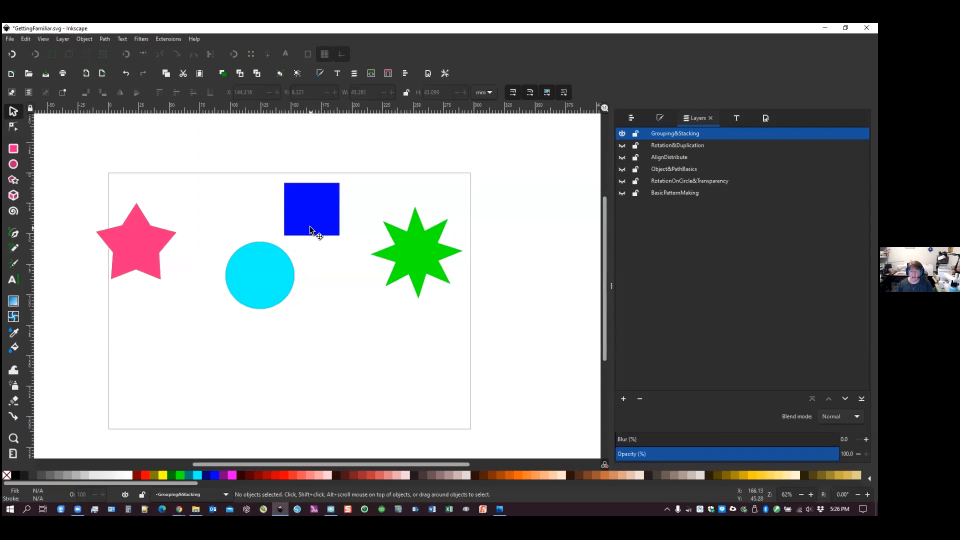
Open the blue square for editing with the Node tool in a close-up view
left_click(308, 209)
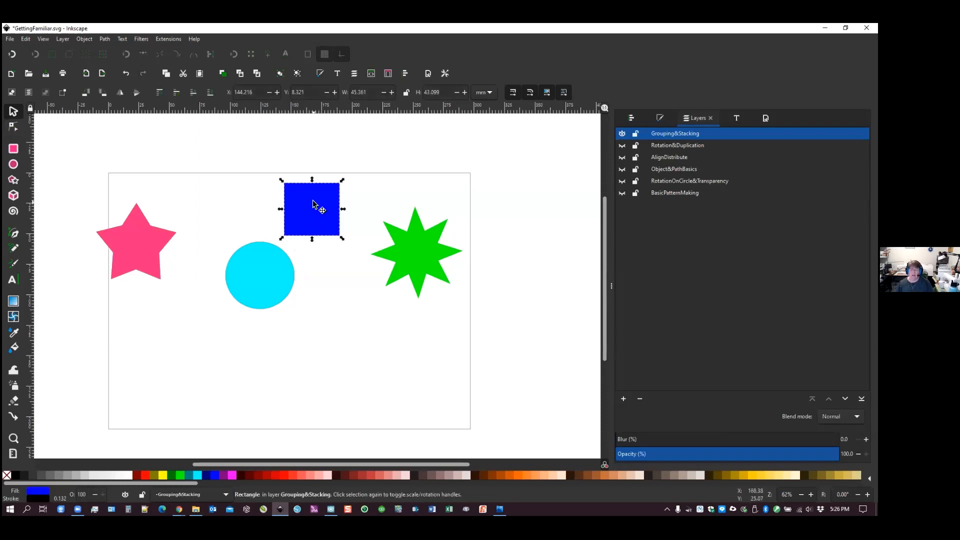
left_click(13, 128)
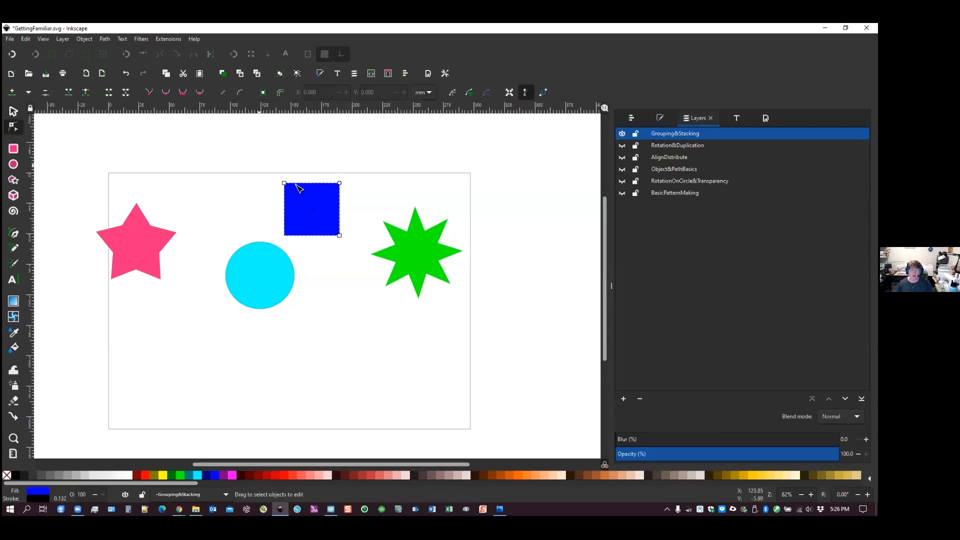
scroll(330, 213, "up", 4)
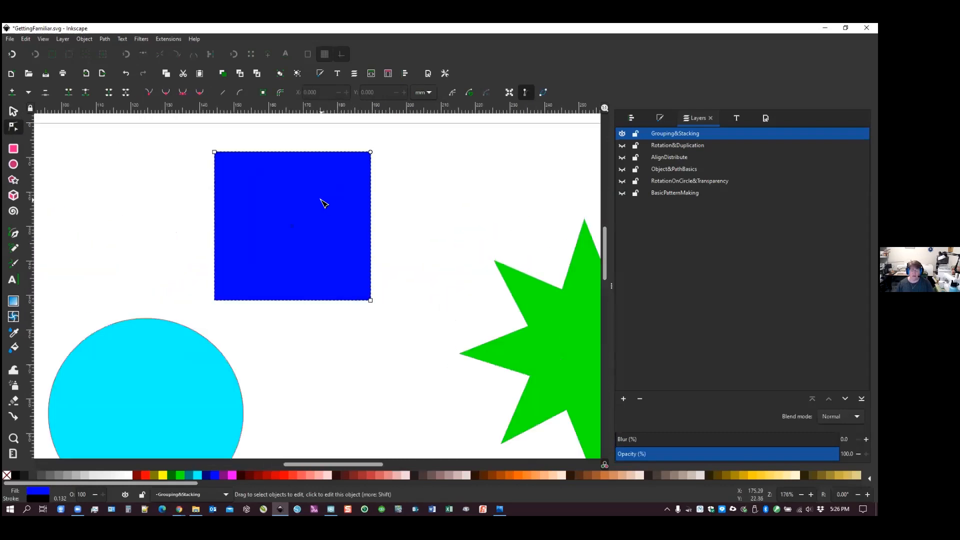
scroll(323, 205, "up", 2)
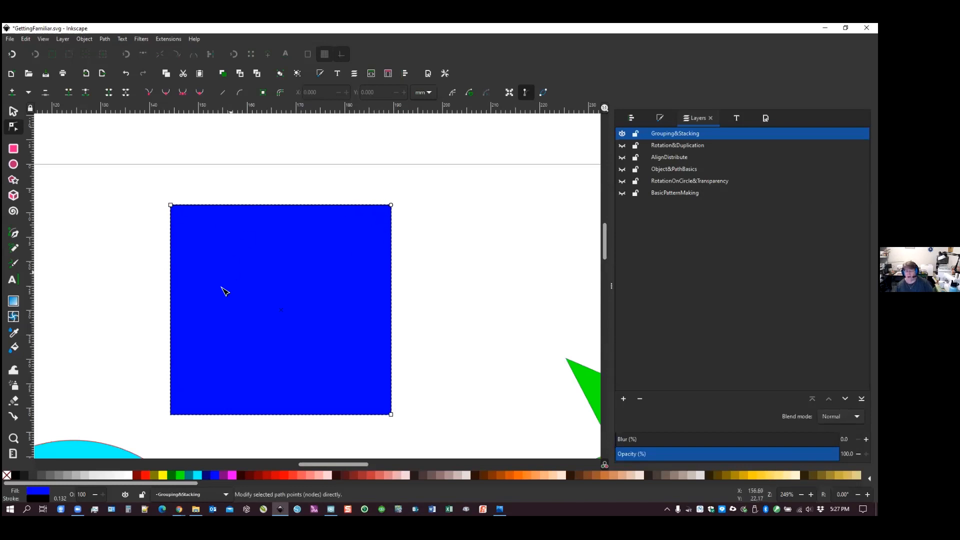
Round the blue square's corners to a radius of about 10 mm and undo the rounding
left_click(393, 210)
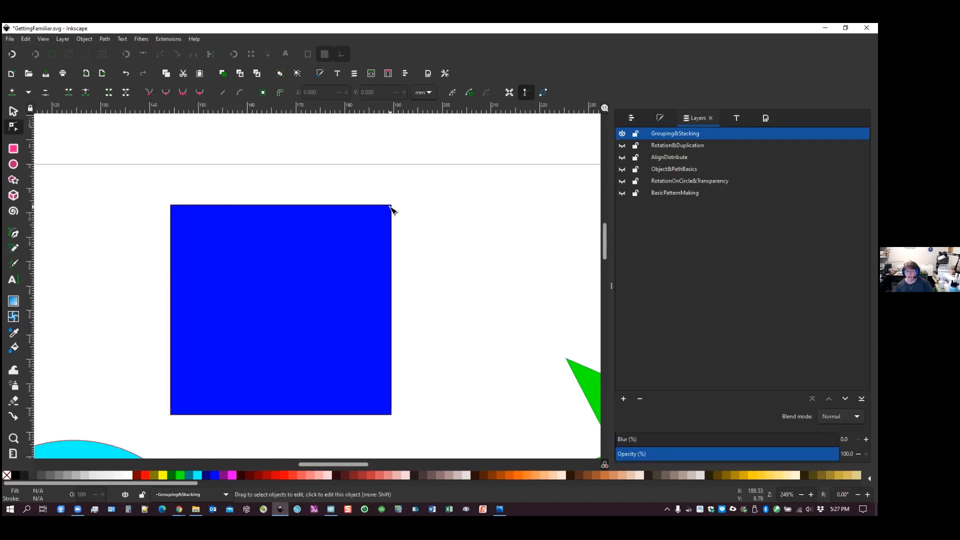
left_click(392, 208)
left_click_drag(391, 206, 392, 257)
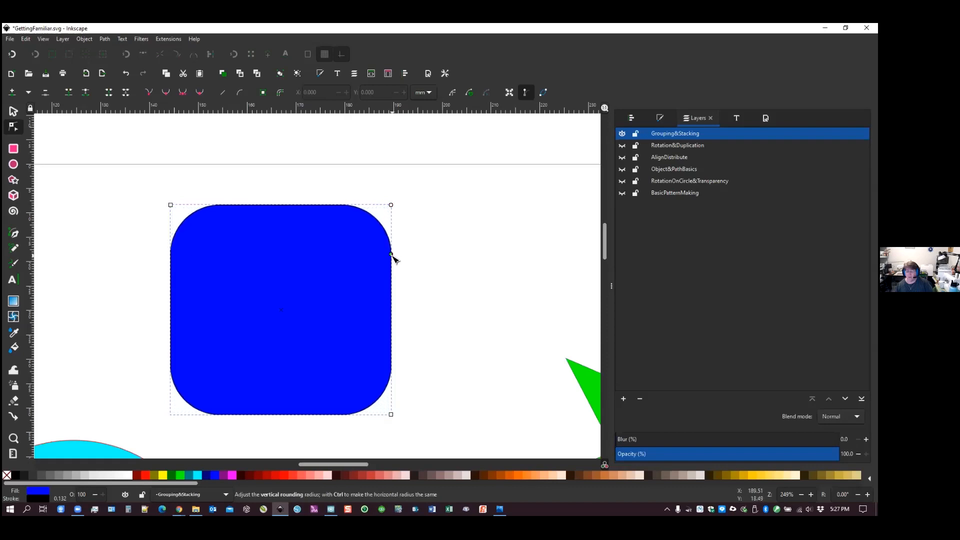
left_click(418, 259)
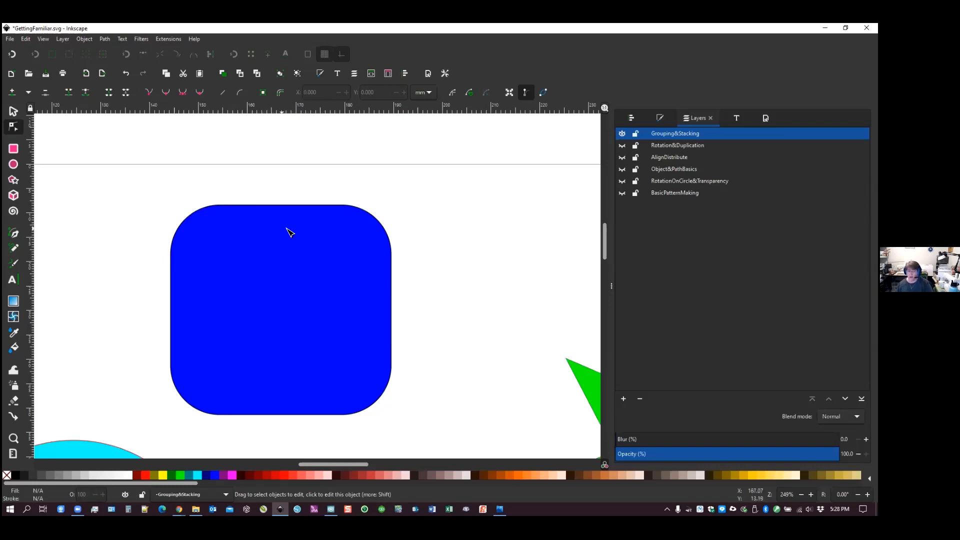
left_click(272, 249)
key("ctrl+z")
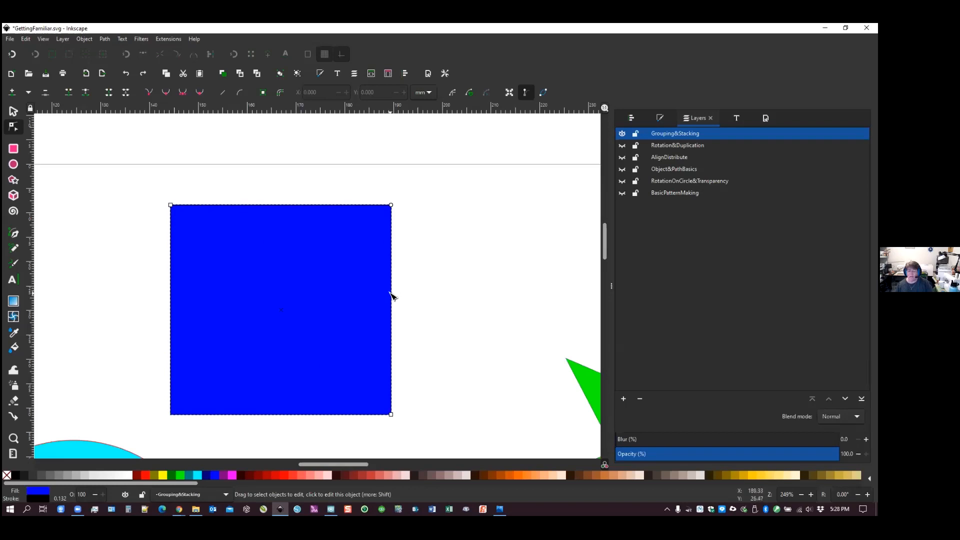
Try to reshape the blue square by pulling its right and top edges outward with the Node tool
left_click_drag(391, 296, 432, 290)
left_click_drag(311, 205, 328, 173)
left_click_drag(392, 296, 453, 295)
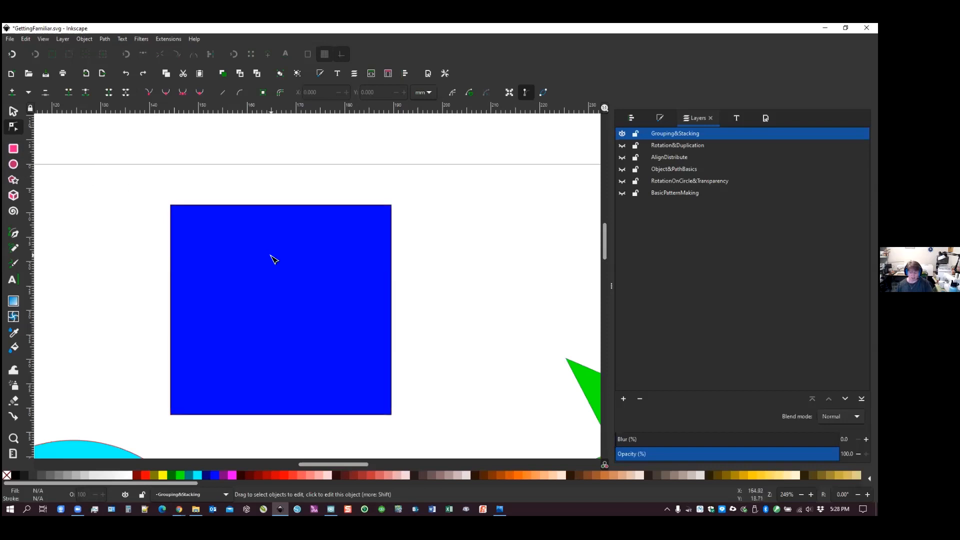
Round the blue square's corners to a radius of about 6.5 mm and convert the object to a path
left_click(303, 246)
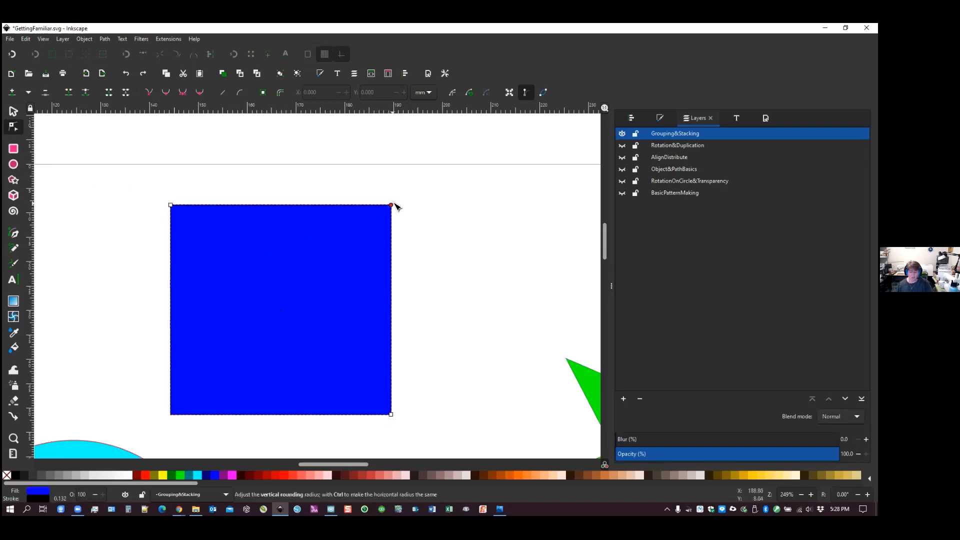
left_click_drag(391, 205, 392, 237)
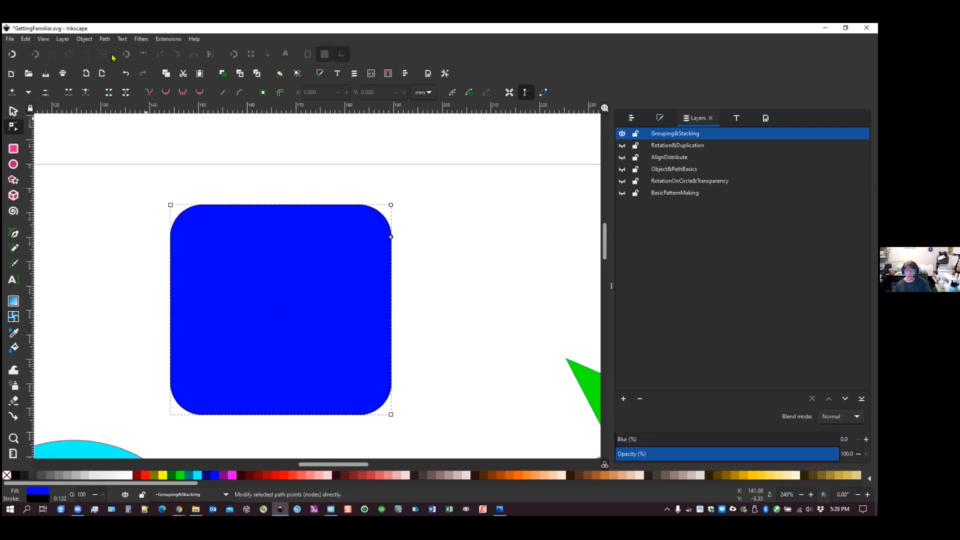
left_click(103, 39)
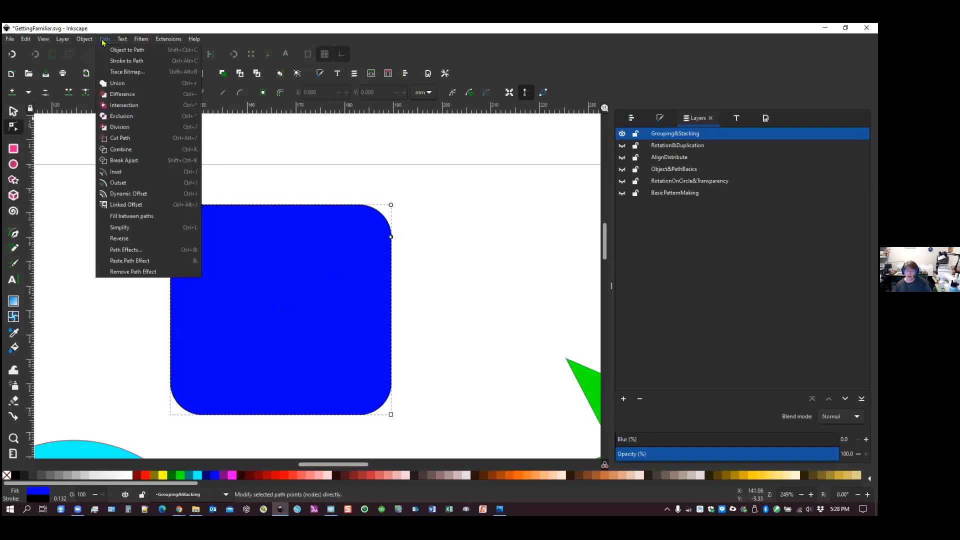
left_click(136, 51)
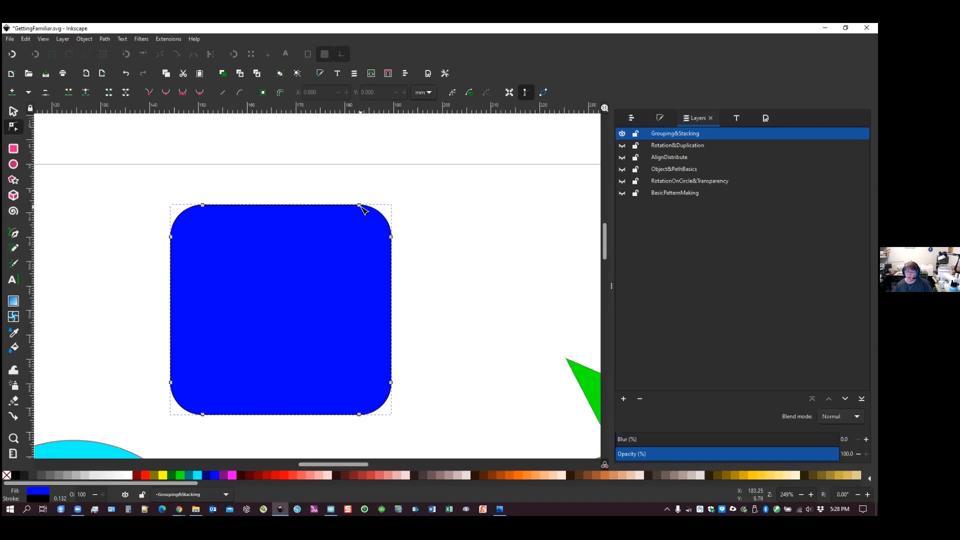
Move the blue path's upper-right corner nodes to about X 184, Y 5 mm and X 194, Y 26 mm, and lengthen the top node's handle outward
mouse_move(362, 210)
left_mouse_down()
mouse_move(370, 188)
mouse_move(376, 203)
left_mouse_up()
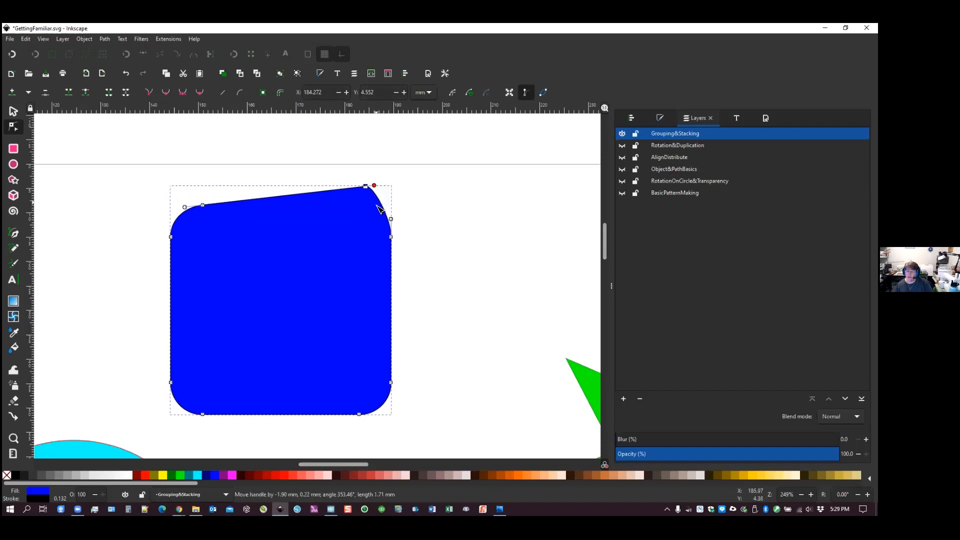
left_click_drag(391, 236, 415, 289)
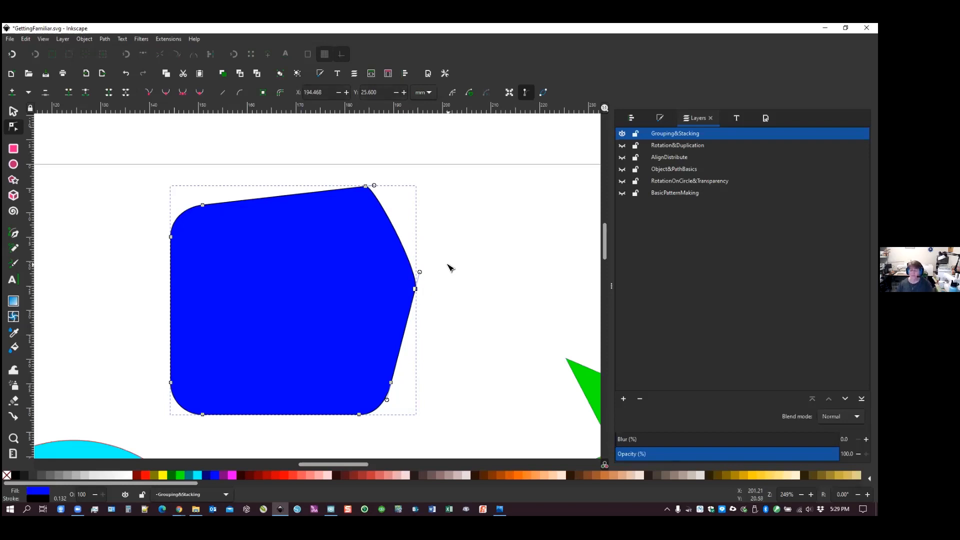
left_click(422, 269)
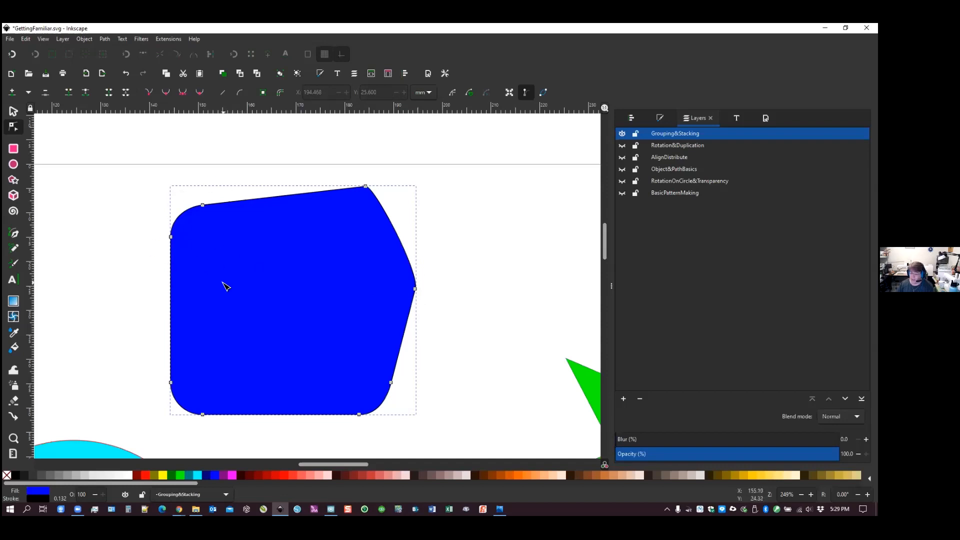
left_click(367, 186)
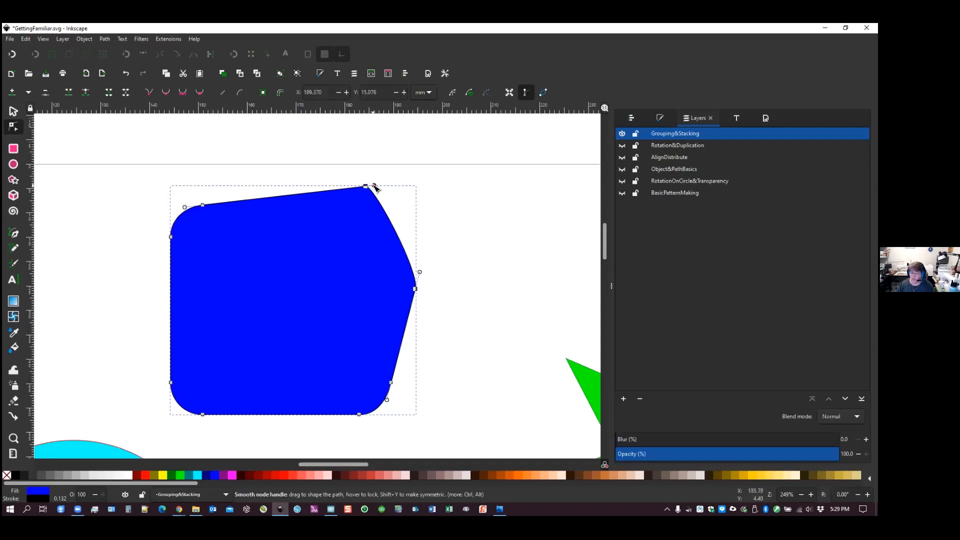
left_click_drag(375, 190, 438, 226)
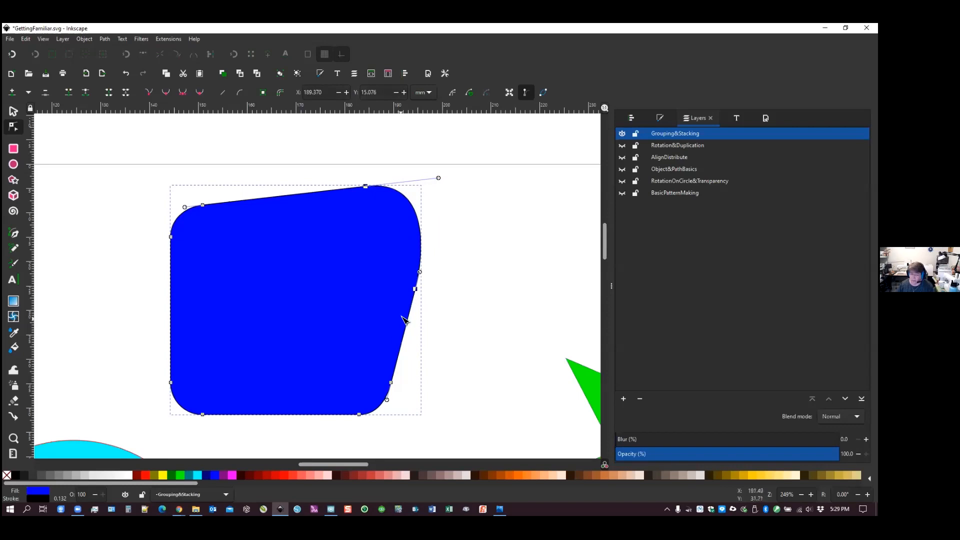
Raise the blue path's two upper-right nodes, bringing the top one to about X 185, Y 1 mm, and shorten its outer handle
left_click_drag(414, 291, 414, 268)
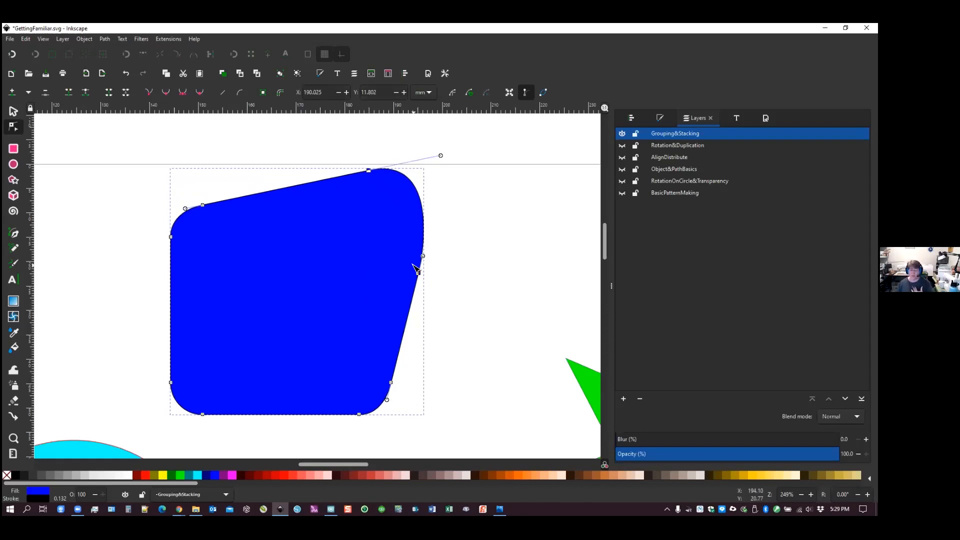
left_click(369, 171)
left_click_drag(439, 156, 418, 197)
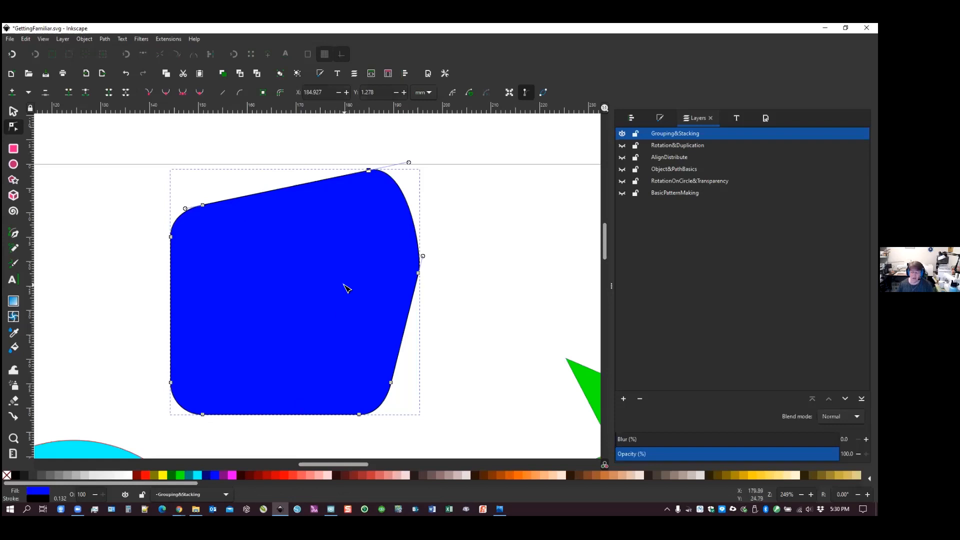
Add nodes to the blue path: two on the top edge, two on the left edge, one on the right edge and one on the upper-right curve
left_click(314, 187)
double_click(311, 183)
double_click(248, 195)
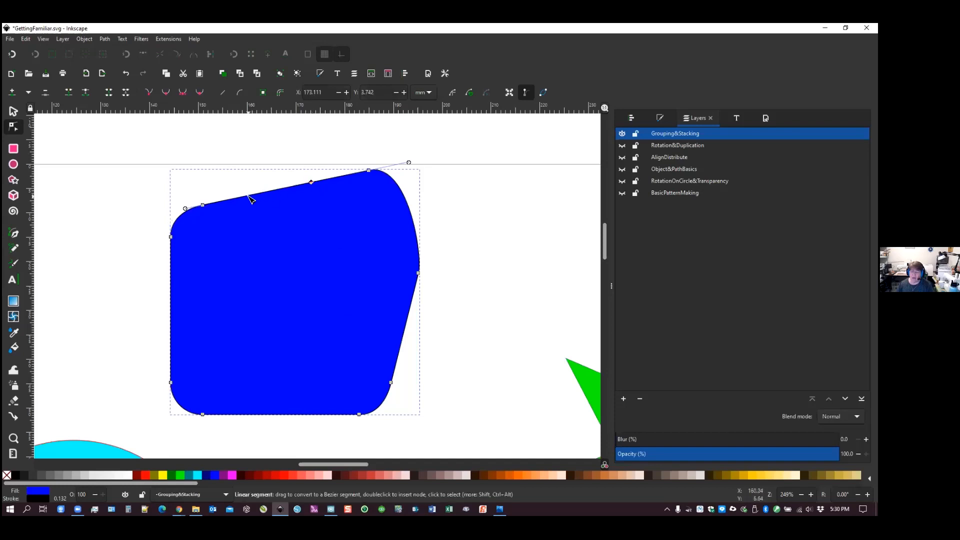
double_click(172, 287)
double_click(171, 342)
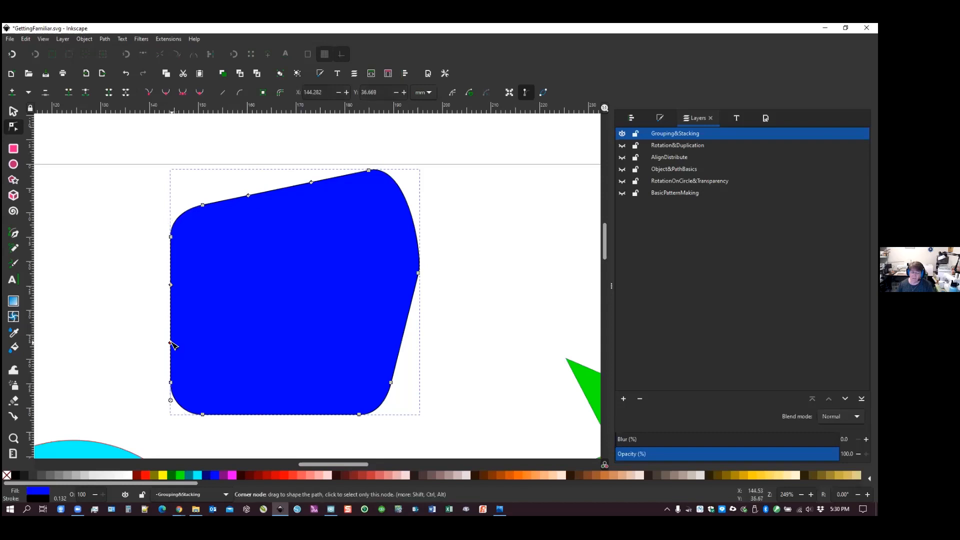
left_click(406, 325)
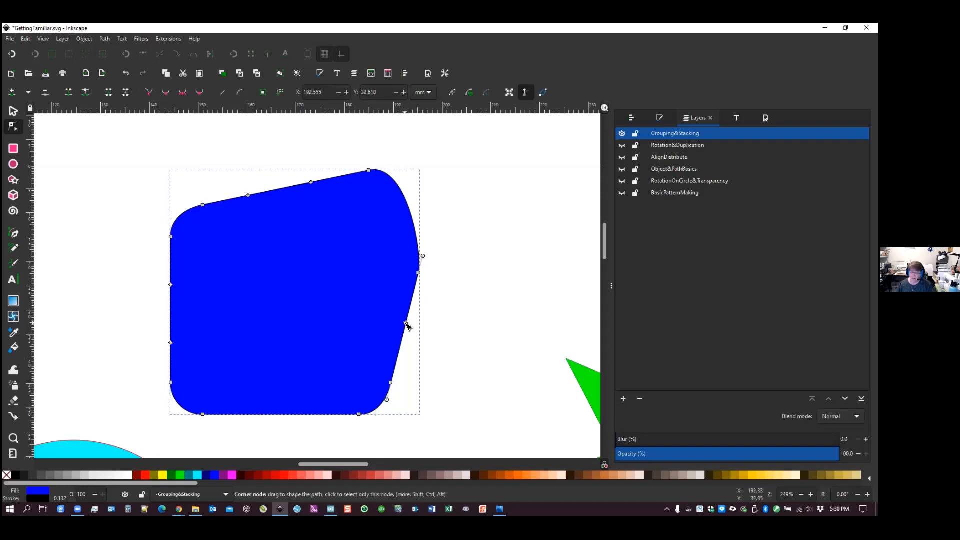
double_click(409, 213)
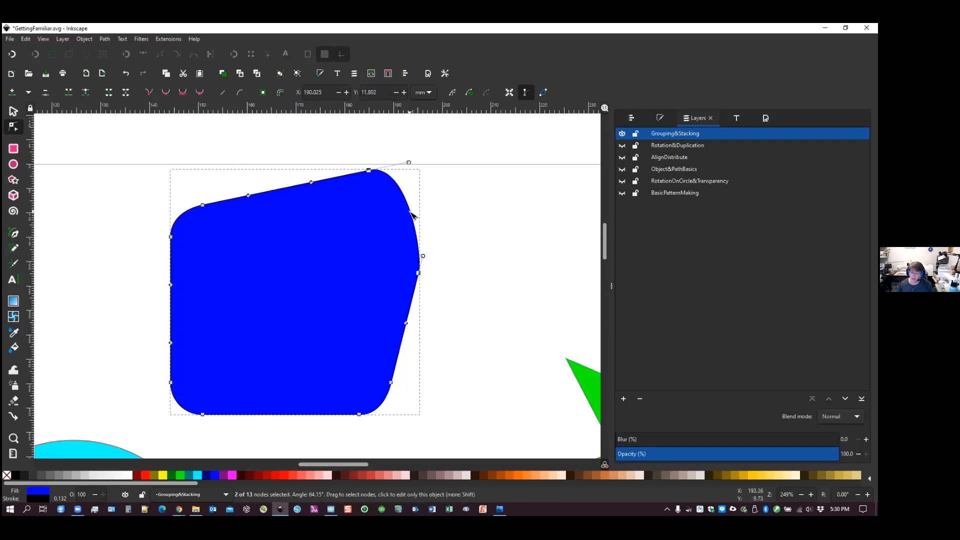
Reshape the blue path with the added nodes into an upper-right bulge, a top peak and notch, and a curved right lobe ending near X 205, Y 35 mm
left_click_drag(410, 213, 514, 160)
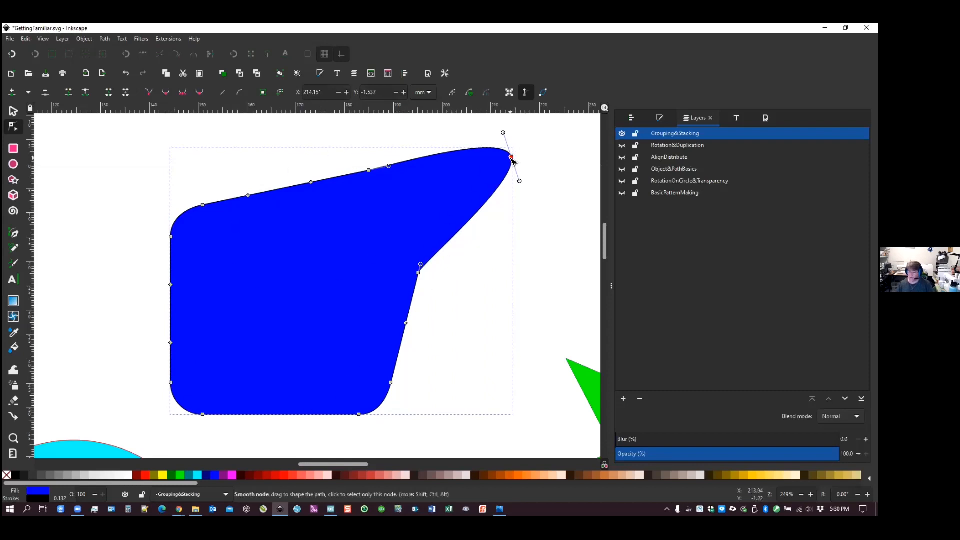
left_click_drag(512, 157, 446, 189)
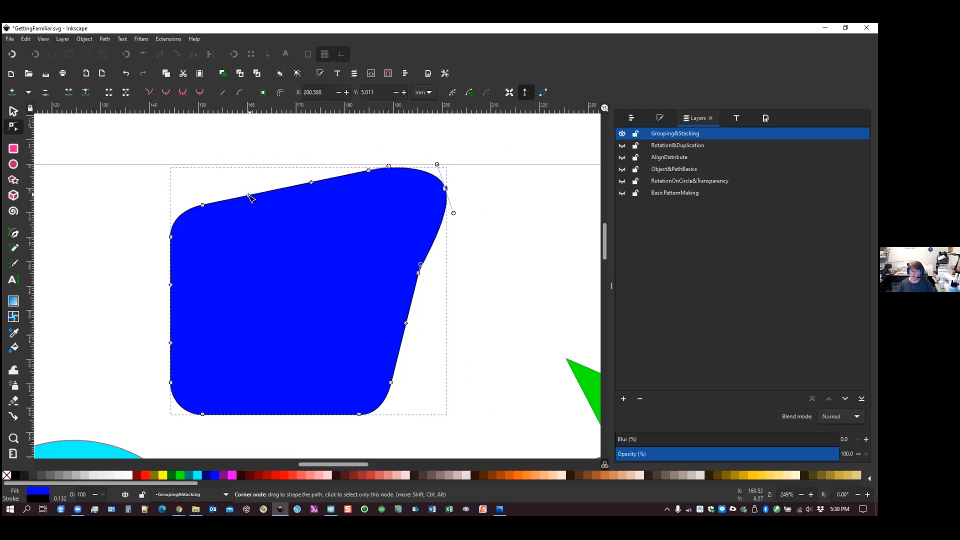
left_click_drag(248, 195, 245, 153)
left_click_drag(311, 182, 298, 213)
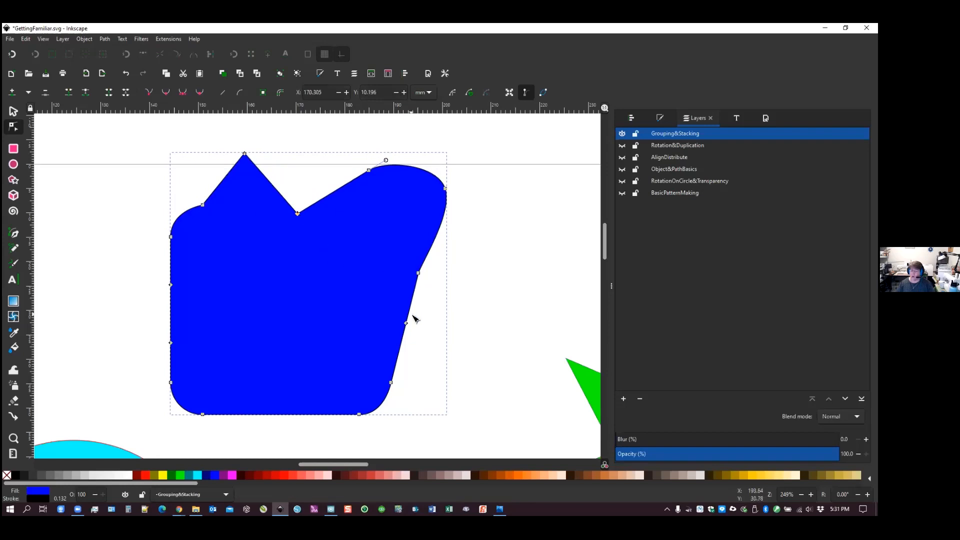
left_click_drag(406, 324, 470, 334)
mouse_move(424, 281)
left_mouse_down()
mouse_move(407, 240)
mouse_move(449, 268)
mouse_move(413, 293)
mouse_move(435, 287)
mouse_move(448, 281)
mouse_move(422, 271)
mouse_move(430, 277)
mouse_move(406, 283)
left_mouse_up()
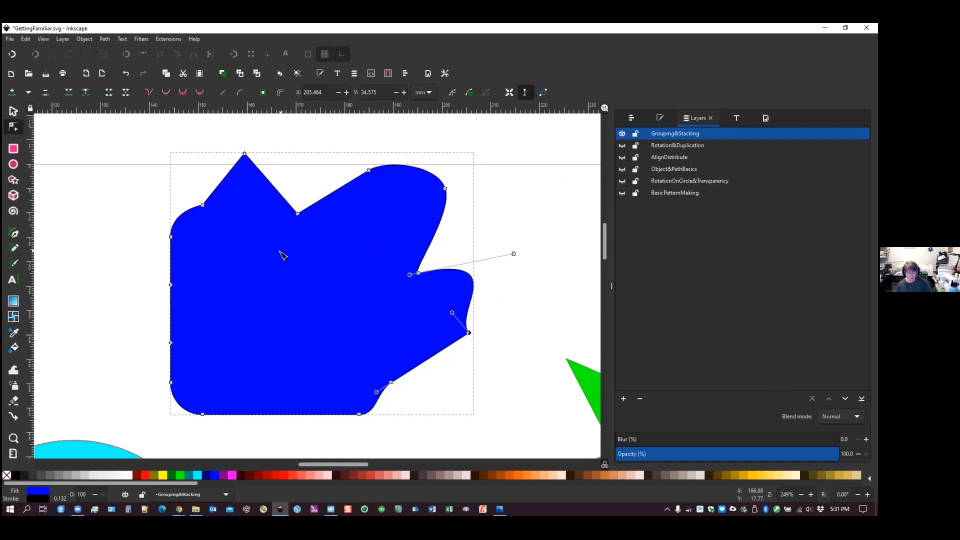
Try to reshape the cyan circle by pulling its right node upward with the Node tool, and undo the change
scroll(291, 269, "down", 3)
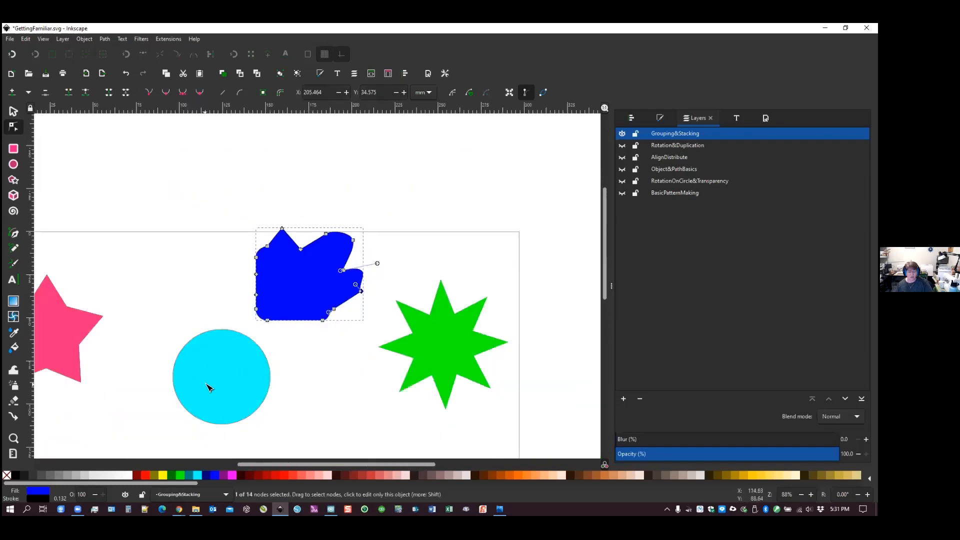
scroll(208, 385, "up", 3)
scroll(209, 385, "down", 3)
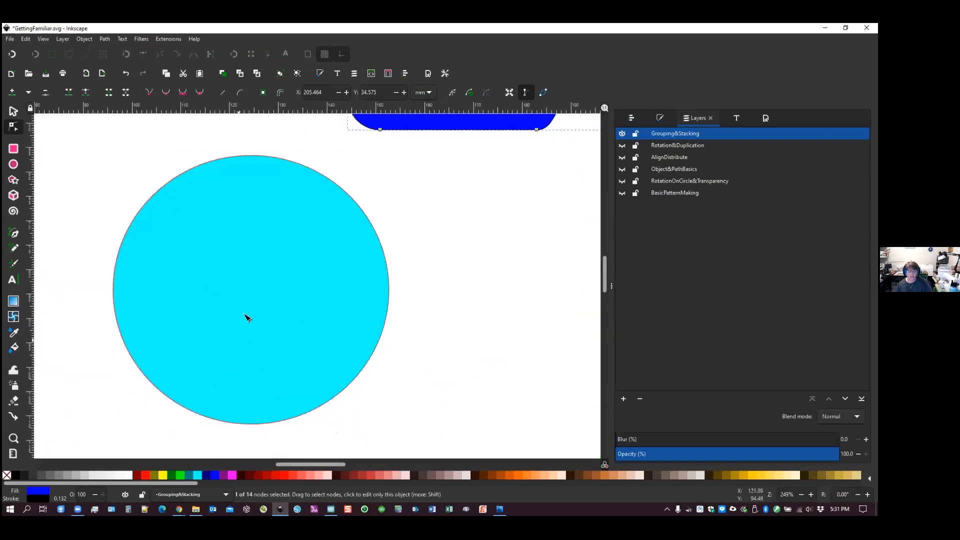
left_click(258, 294)
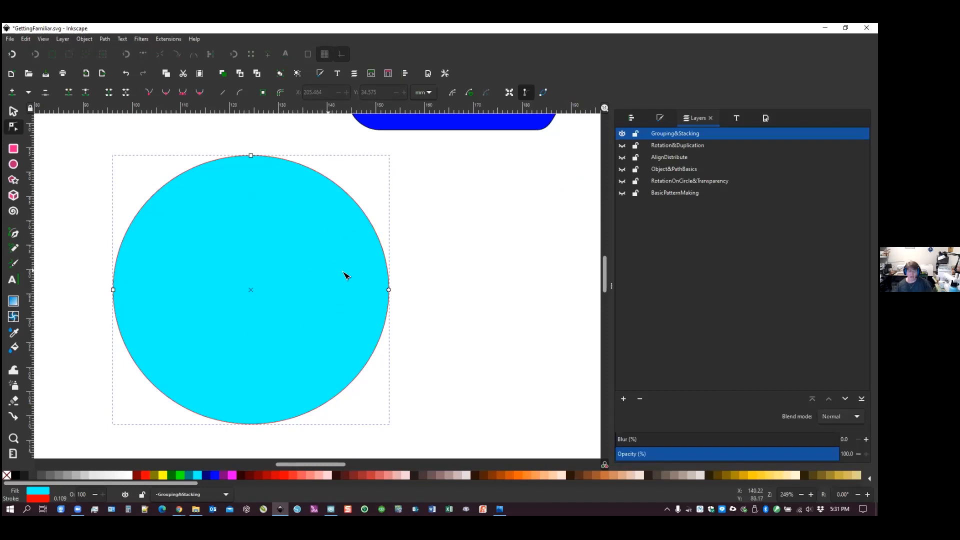
left_click_drag(388, 287, 390, 258)
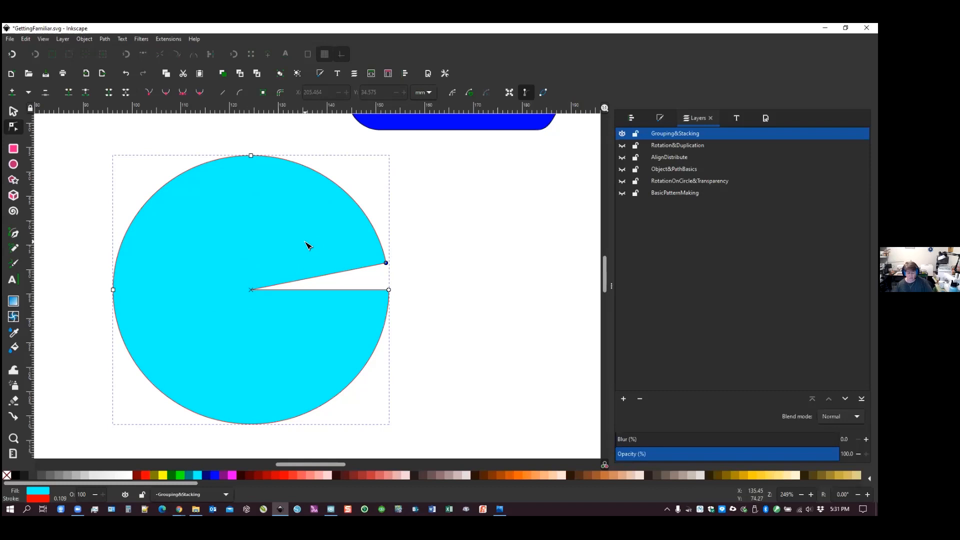
key("ctrl+z")
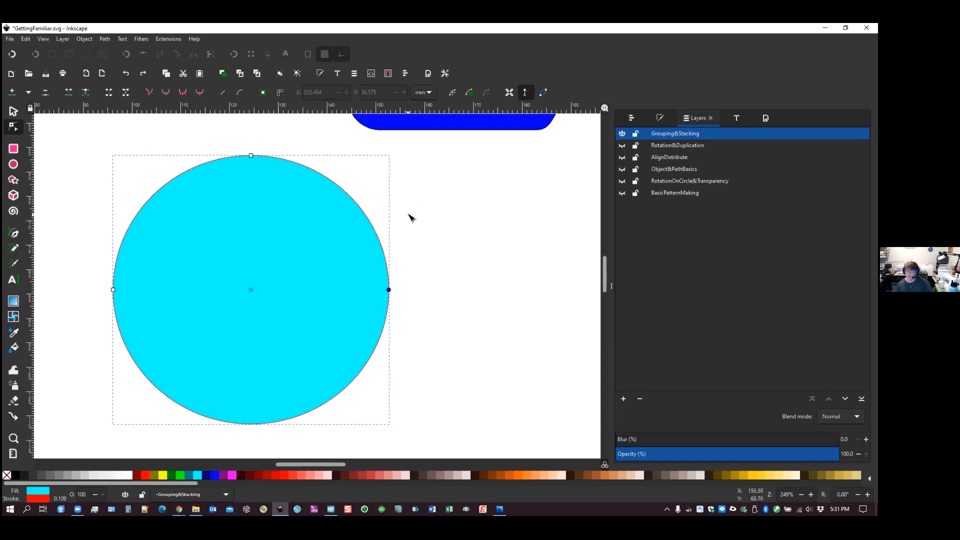
left_click(25, 39)
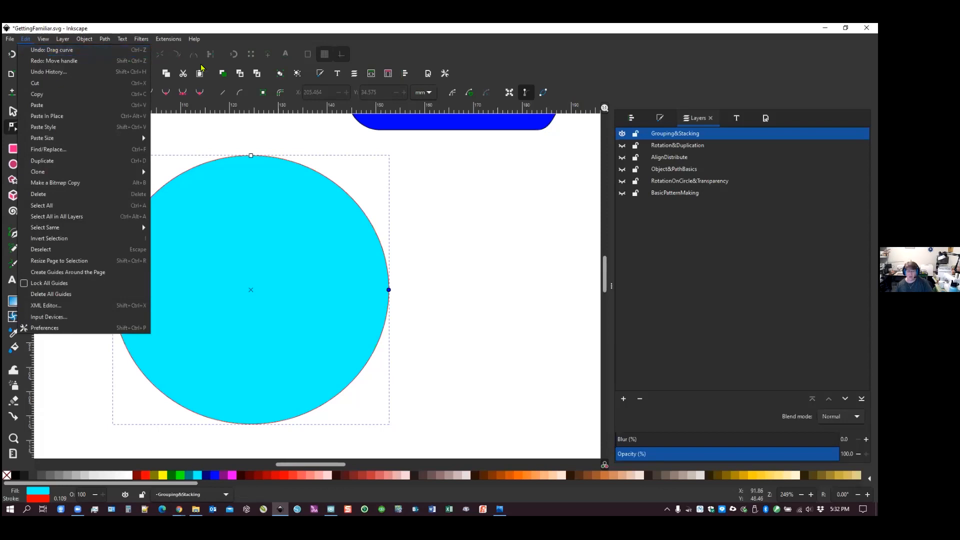
left_click(362, 153)
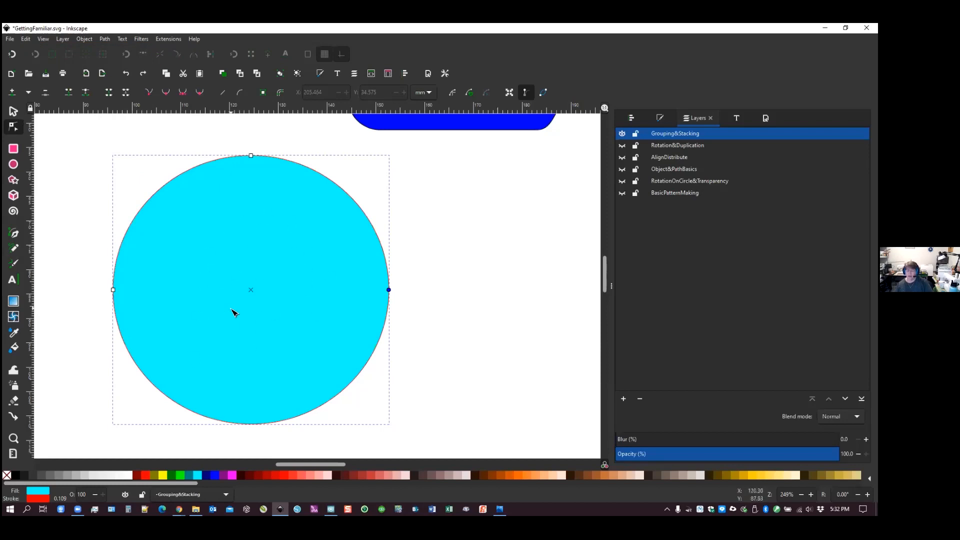
Convert the cyan circle from an object to a path
left_click(103, 40)
left_click(103, 40)
left_click(103, 40)
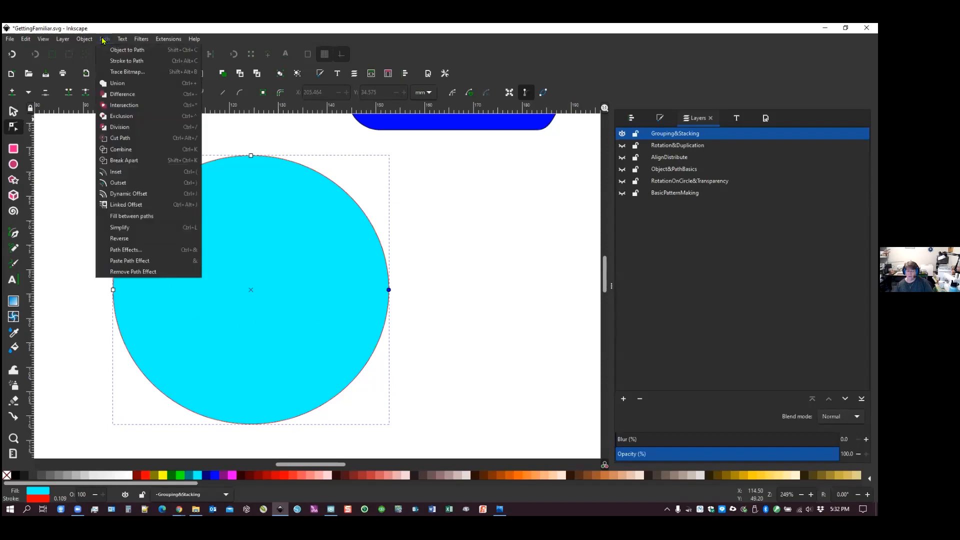
left_click(133, 51)
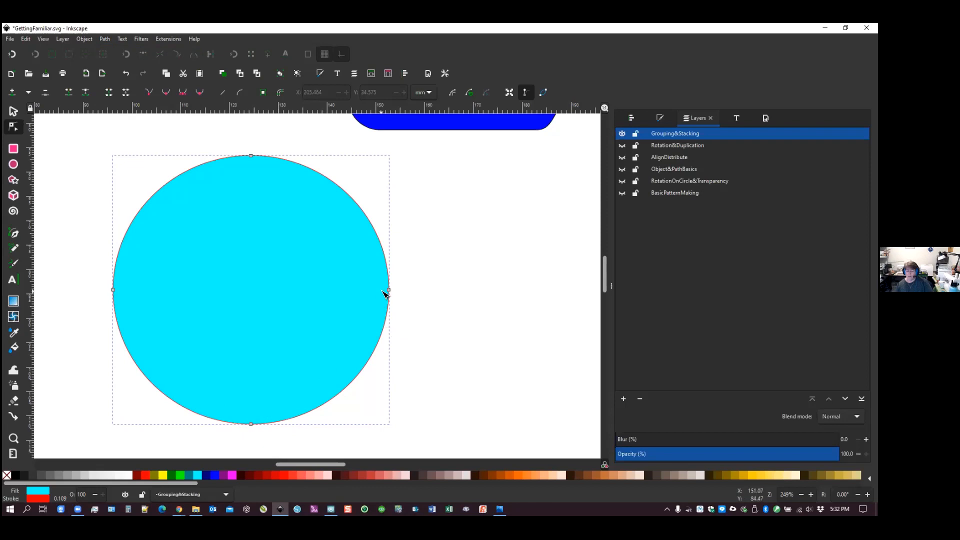
Reshape the cyan path into a crescent: right node at about X 164, Y 76 mm, top node at about X 127, Y 93 mm, left end curved outward
left_click_drag(389, 291, 445, 253)
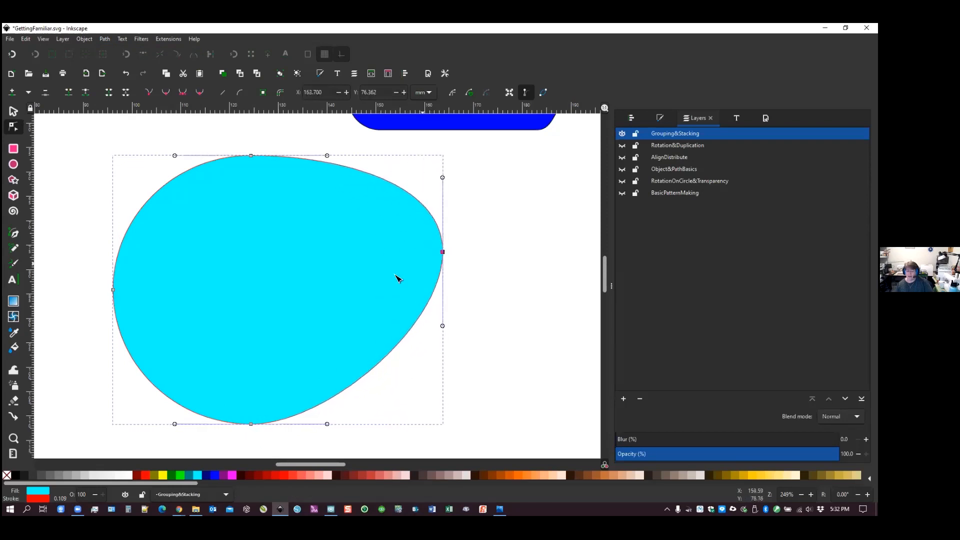
left_click_drag(251, 157, 264, 334)
mouse_move(116, 294)
left_mouse_down()
mouse_move(99, 255)
mouse_move(139, 295)
mouse_move(124, 283)
mouse_move(115, 291)
left_mouse_up()
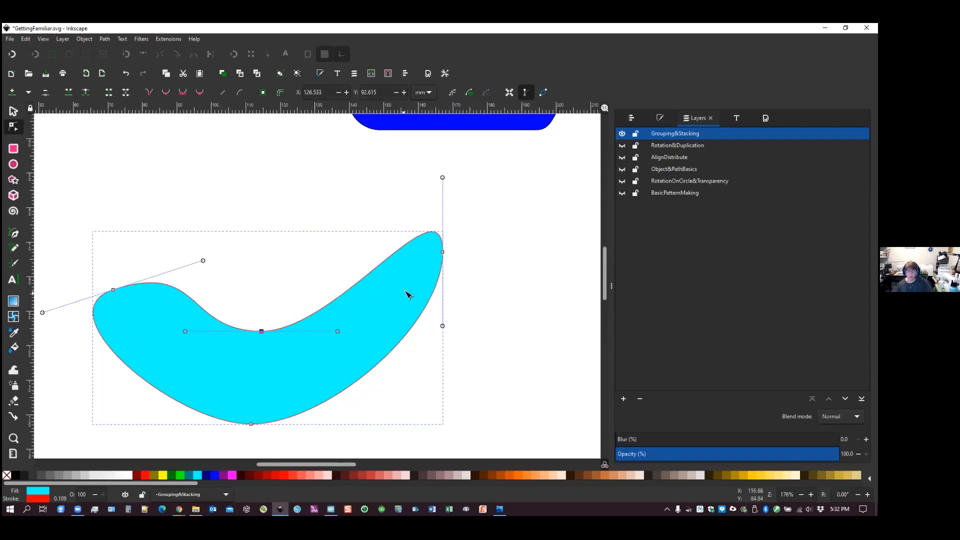
scroll(407, 295, "down", 6)
scroll(454, 295, "up", 2)
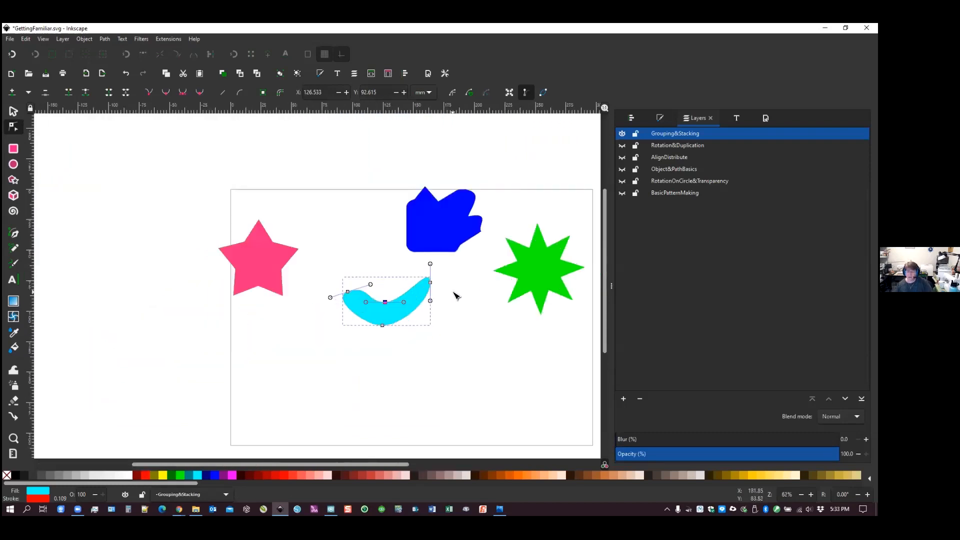
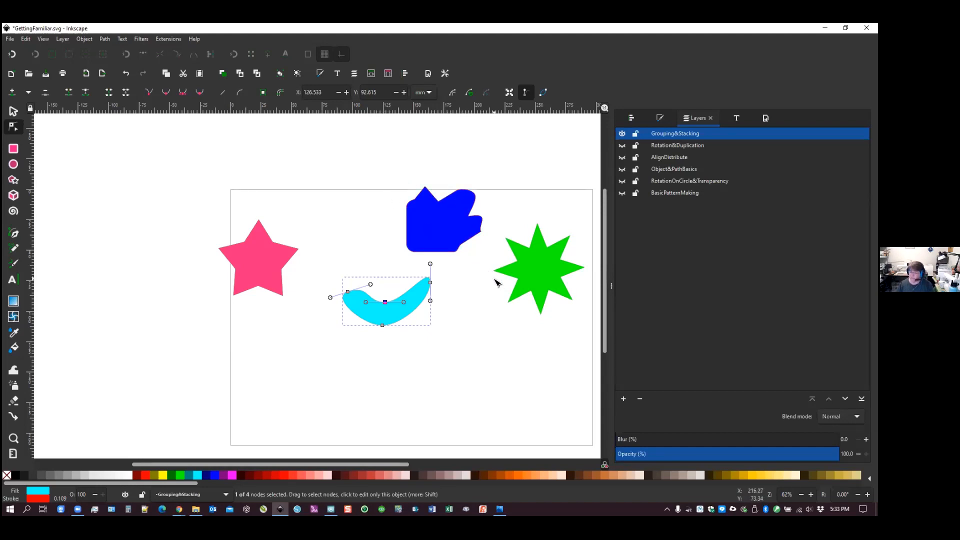
Hide the Grouping&Stacking layer and show the Rotation&Duplication layer
left_click(622, 134)
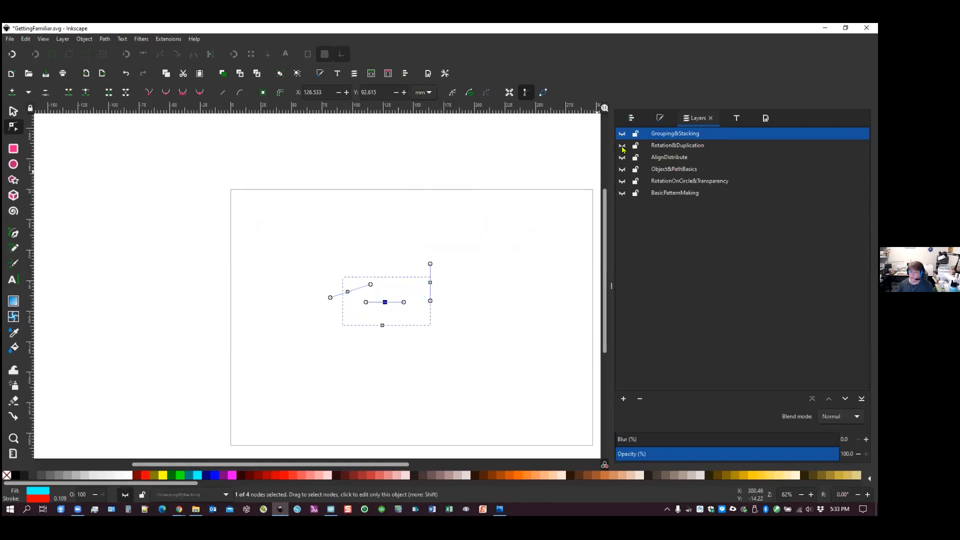
left_click(622, 146)
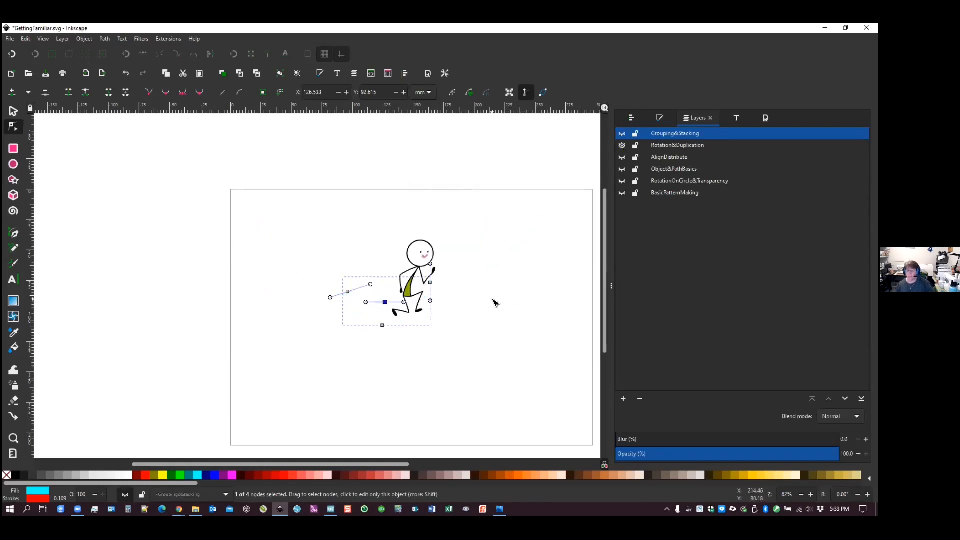
Select the stick figure group, move it down to about X 128, Y 61 mm and deselect it
left_click(13, 111)
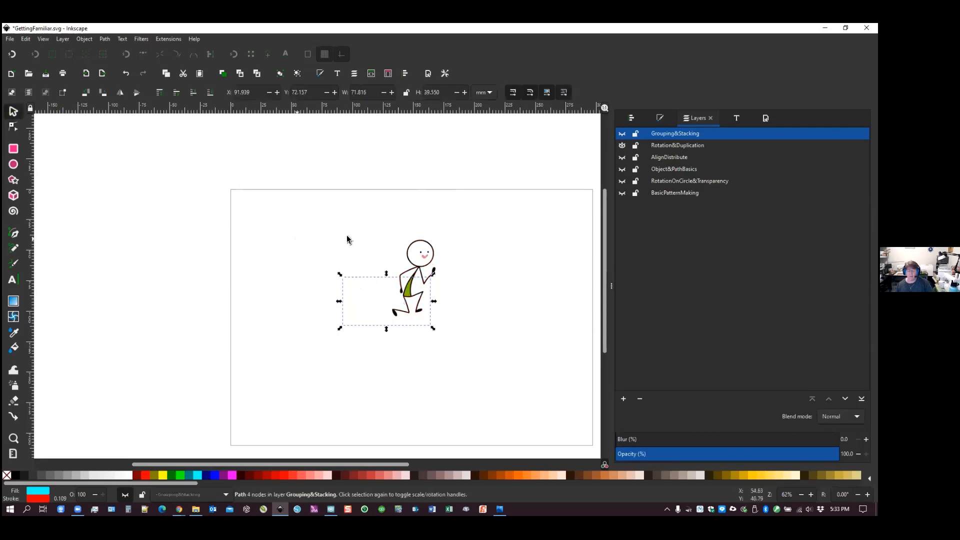
left_click(412, 290)
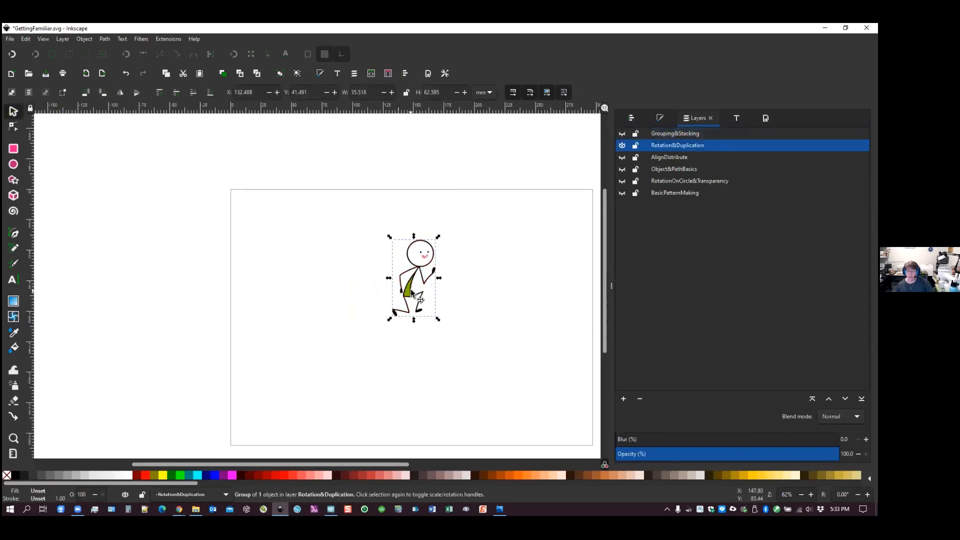
left_click_drag(412, 291, 407, 315)
left_click(460, 316)
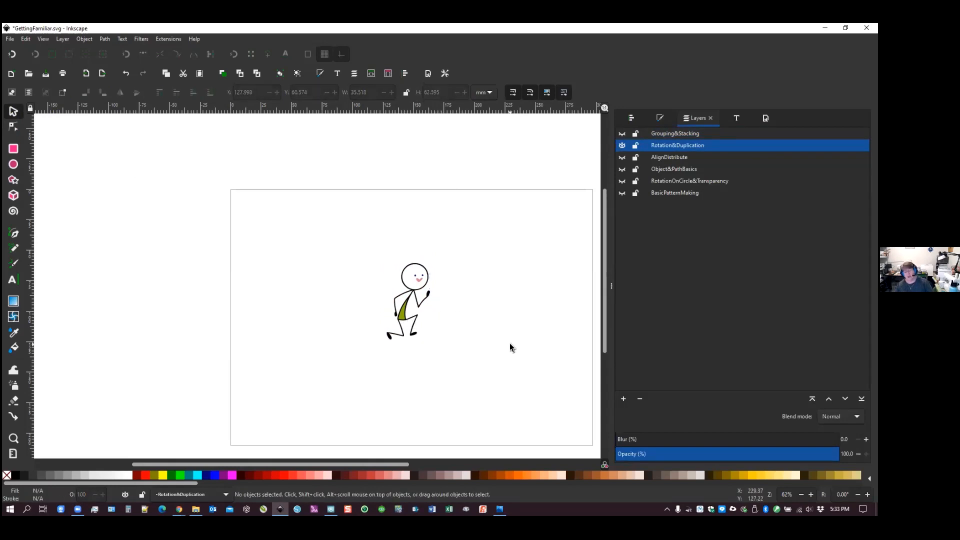
Flip the stick figure horizontally back and forth, finishing with it facing its original direction
left_click(413, 298)
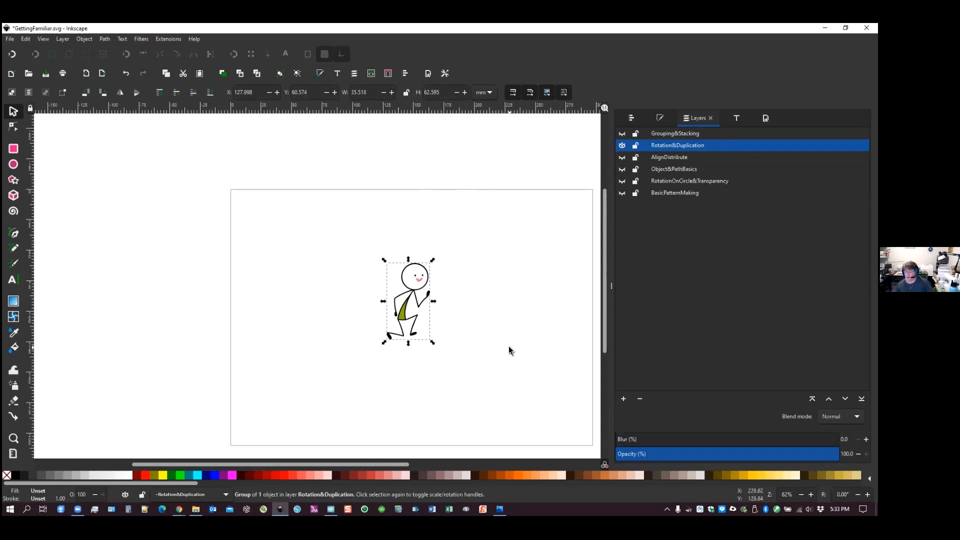
left_click(121, 94)
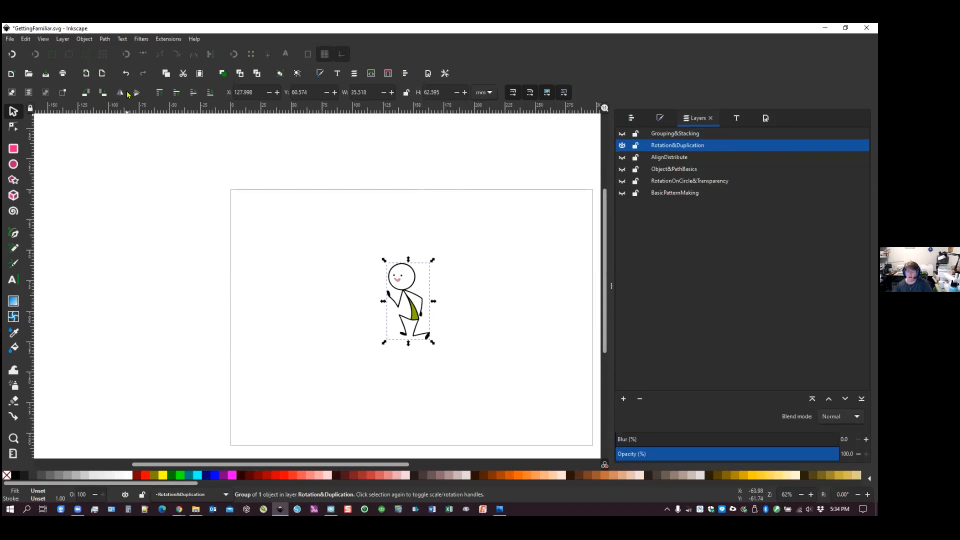
left_click(120, 94)
left_click(121, 93)
left_click(121, 94)
left_click(120, 93)
left_click(121, 94)
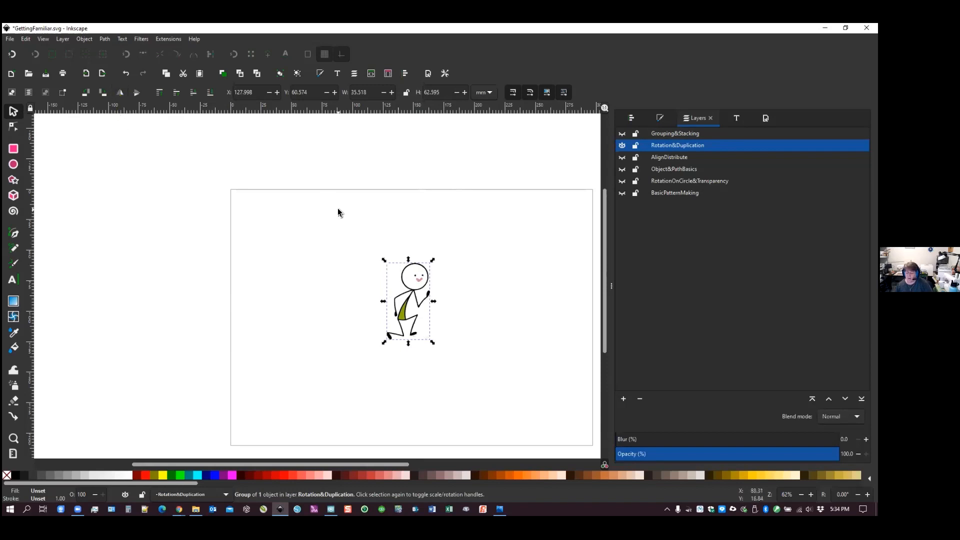
Show the BasicPatternMaking layer, move the stick figure off the pattern to about X 5, Y 19 mm, and hide that layer again
left_click(622, 193)
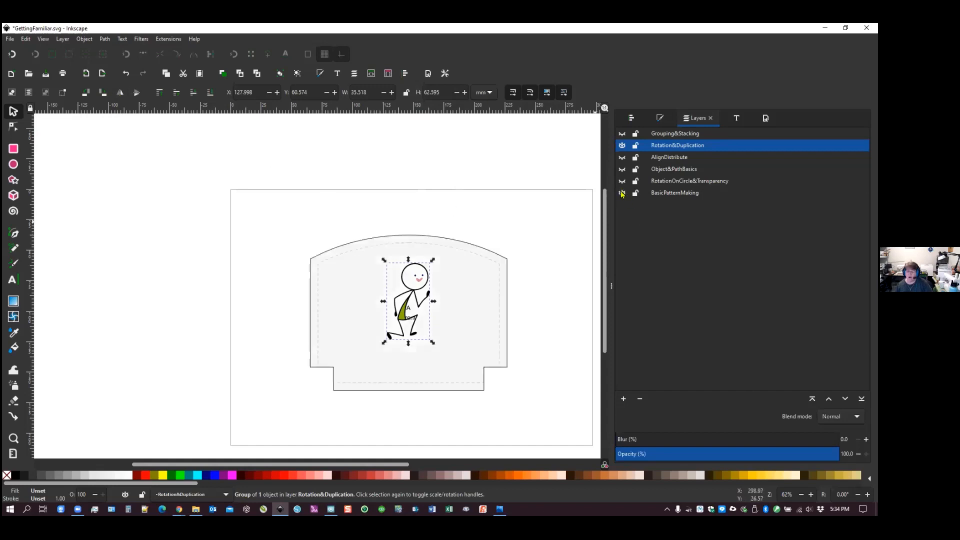
left_click_drag(400, 290, 250, 240)
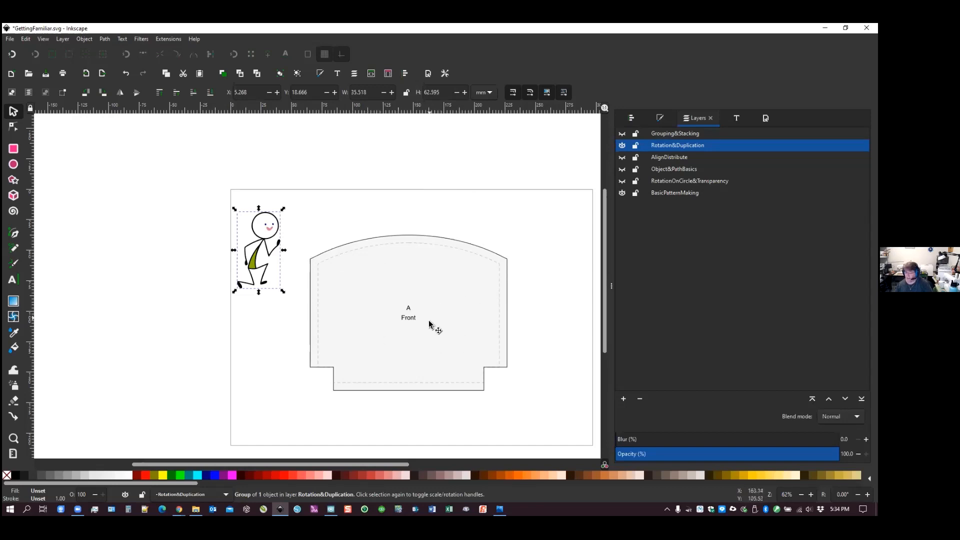
left_click(622, 193)
Move the stick figure back to the middle of the page at about X 133, Y 56 mm and flip it vertically
left_click_drag(296, 247, 450, 294)
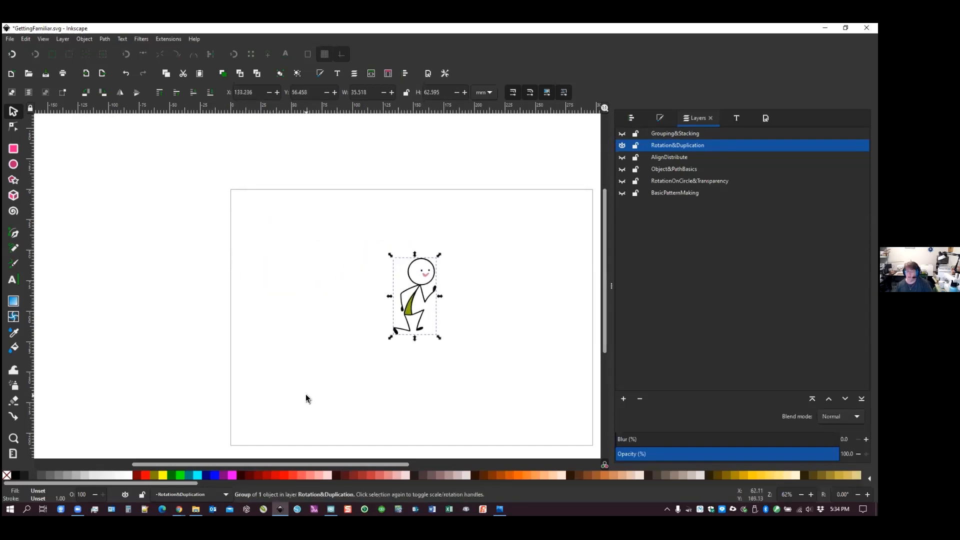
left_click(138, 92)
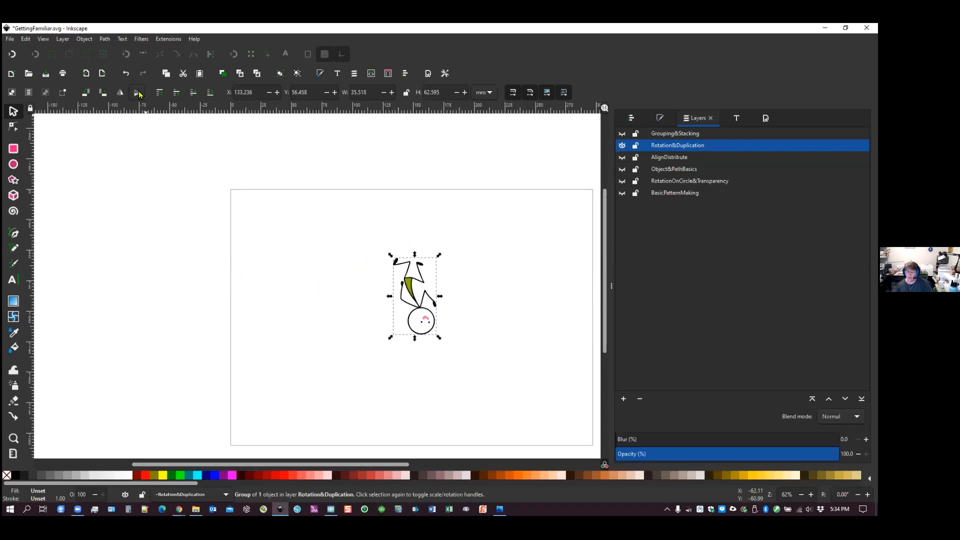
Flip the stick figure vertically and horizontally several times, finishing with it upright and facing its original direction
left_click(138, 92)
left_click(138, 92)
left_click(120, 92)
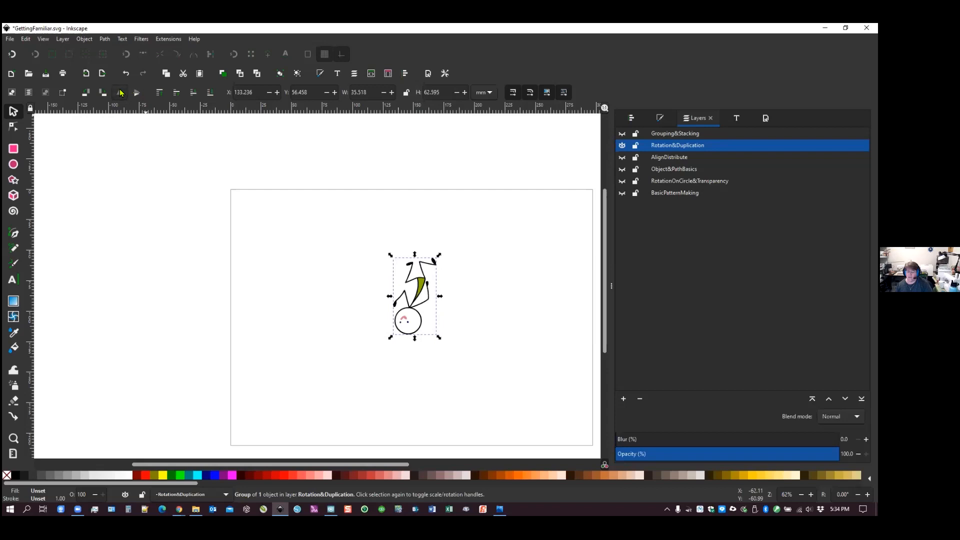
left_click(121, 93)
left_click(135, 94)
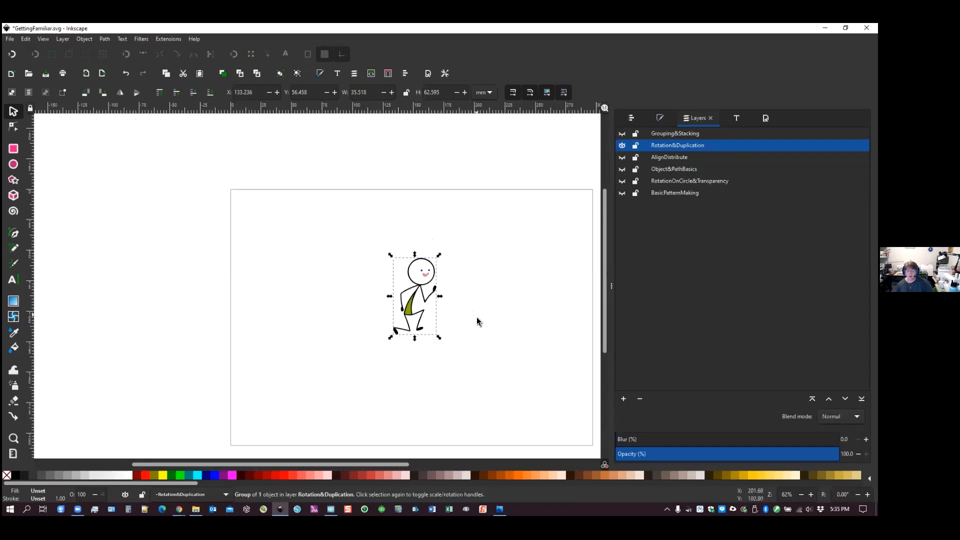
Duplicate the stick figure, place the copy beside it at about X 173, Y 56 mm, and flip the copy horizontally to face the original
left_click(86, 40)
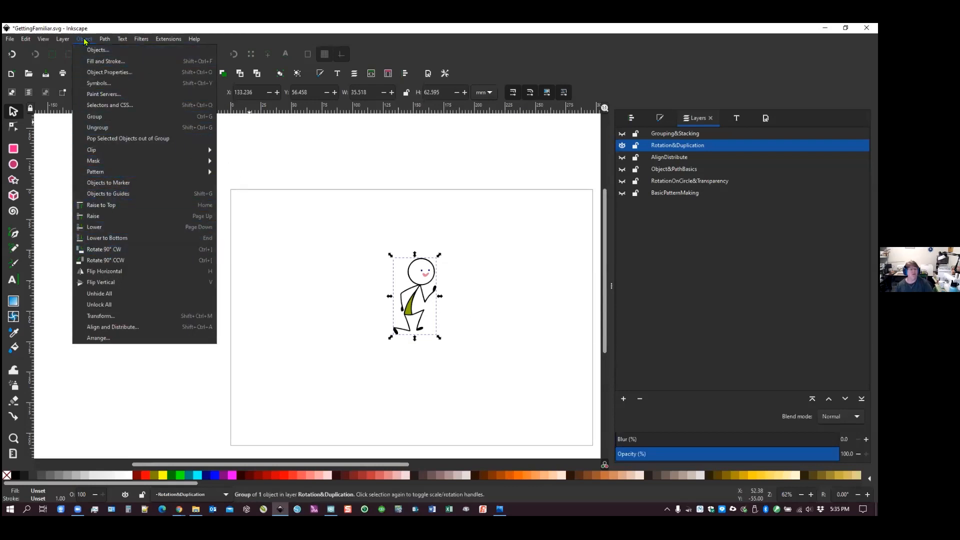
left_click(370, 173)
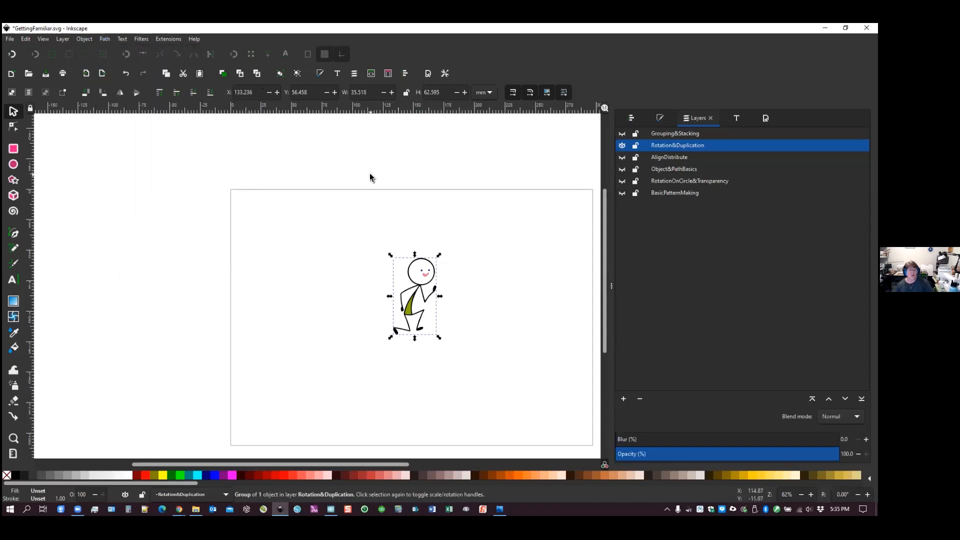
right_click(414, 288)
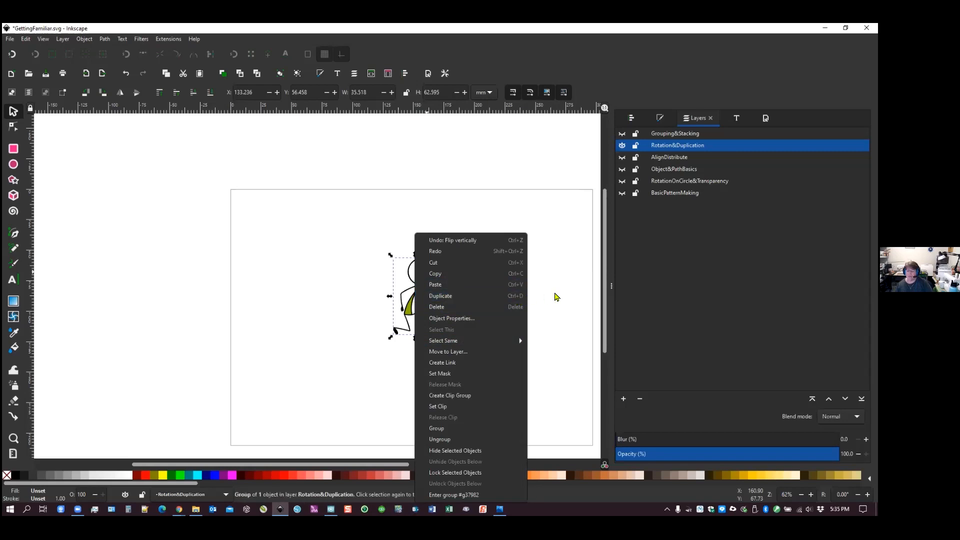
left_click(456, 297)
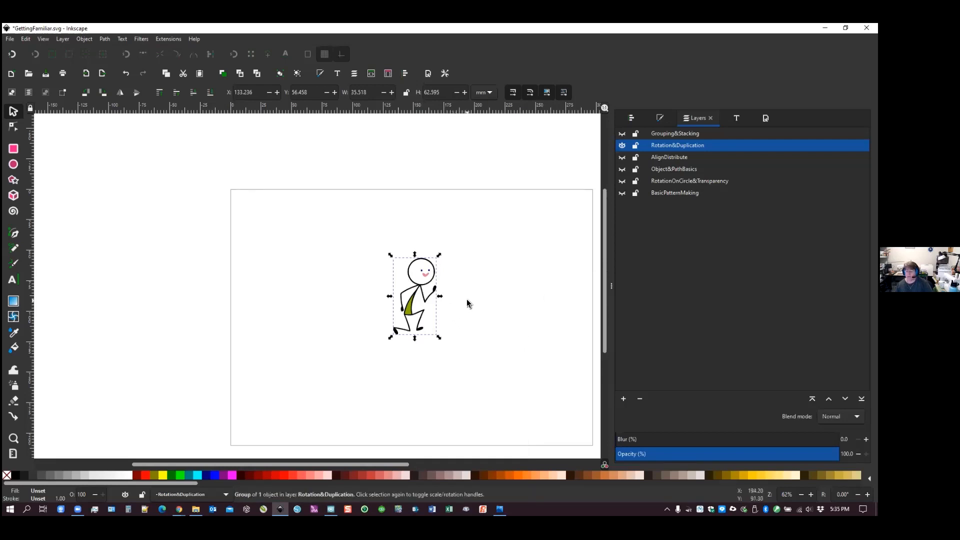
left_click_drag(426, 289, 475, 288)
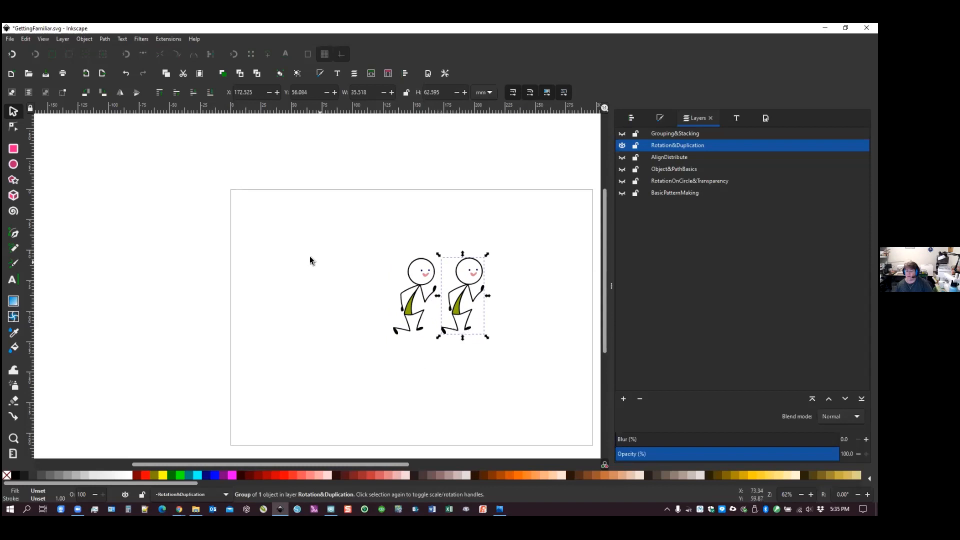
left_click(121, 92)
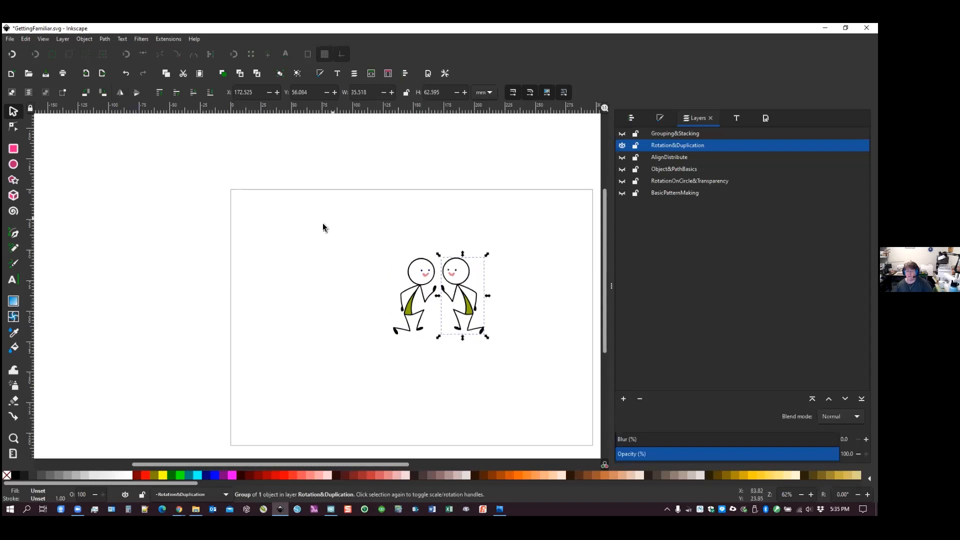
key("Escape")
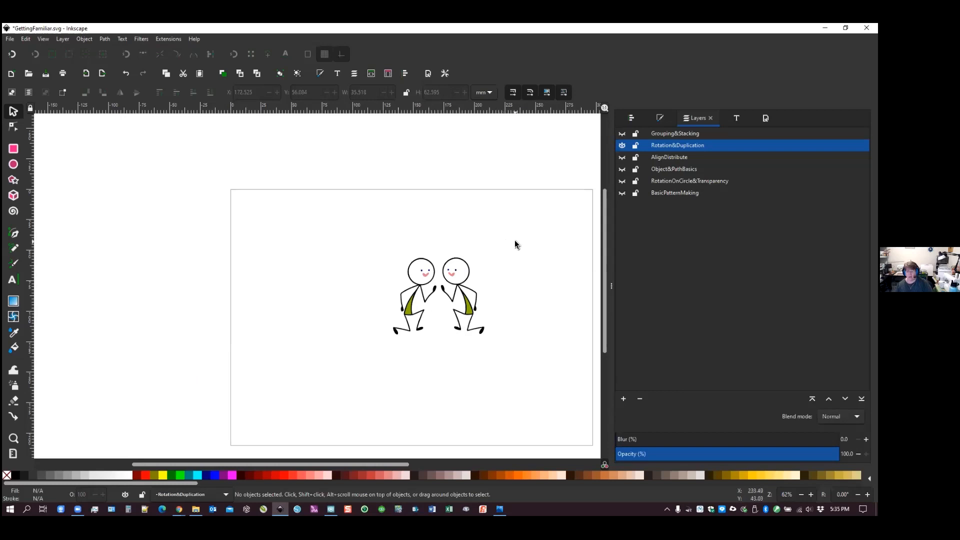
Move the original stick figure to about X 66, Y 49 mm and rotate it slightly counterclockwise around its centre
left_click_drag(425, 288, 338, 277)
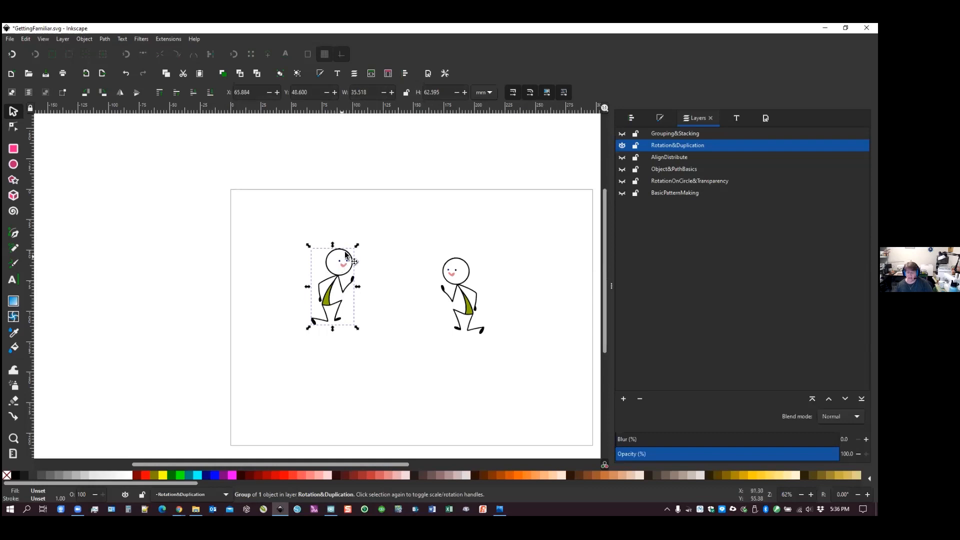
left_click(333, 280)
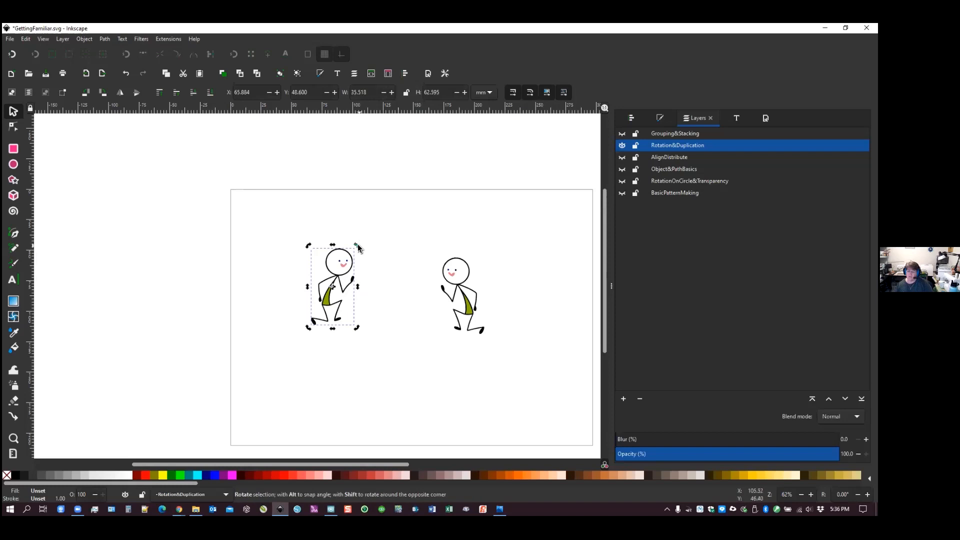
left_click_drag(358, 245, 333, 245)
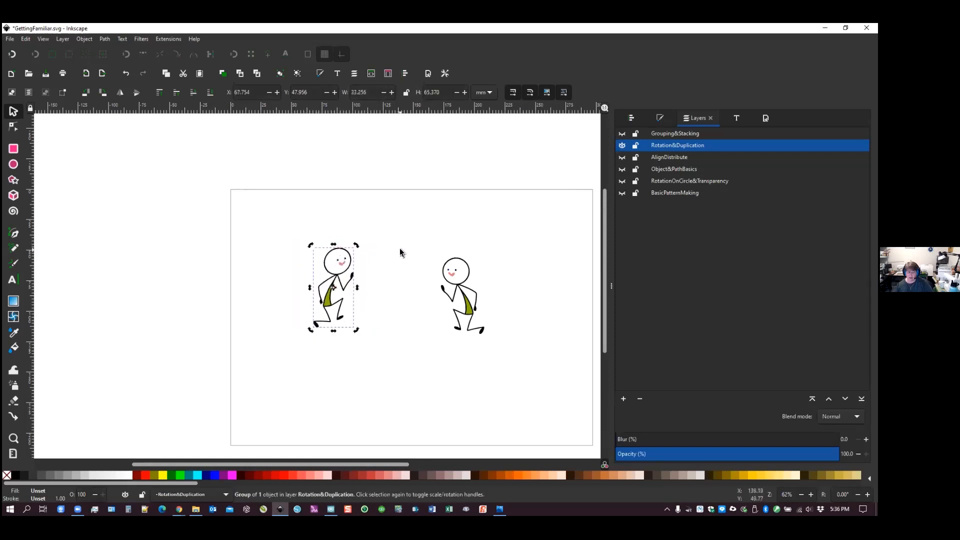
key("ctrl+z")
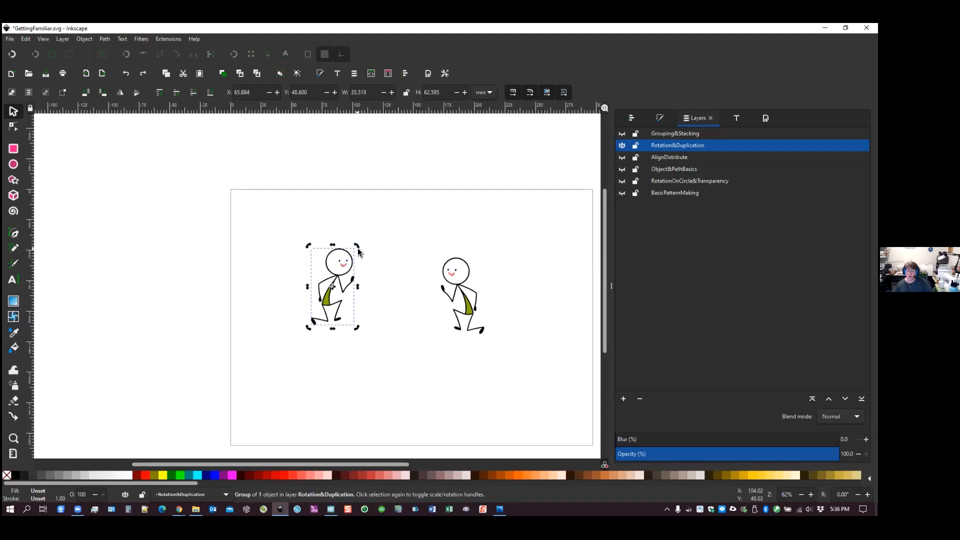
mouse_move(358, 245)
left_mouse_down()
mouse_move(369, 292)
mouse_move(345, 328)
mouse_move(311, 329)
mouse_move(297, 287)
mouse_move(323, 261)
mouse_move(349, 255)
left_mouse_up()
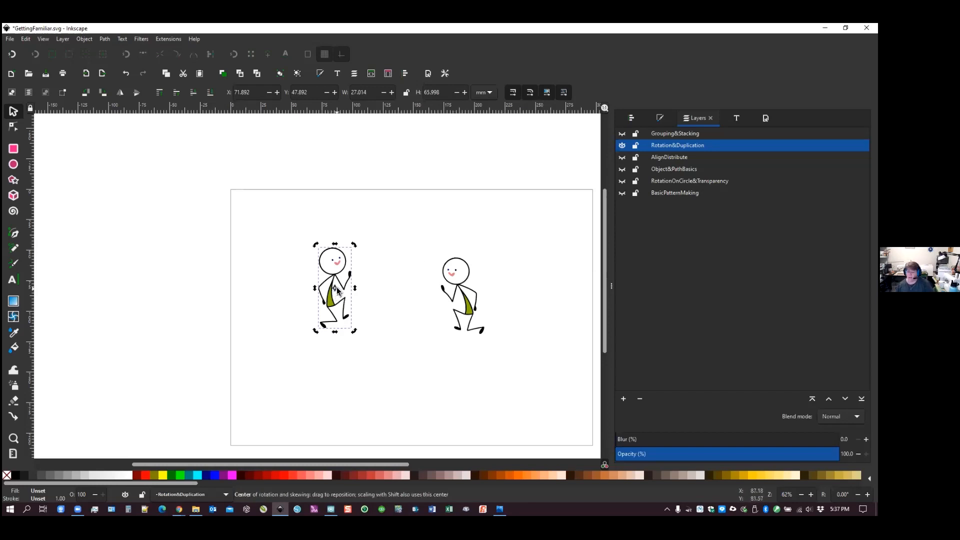
Move the original stick figure's rotation centre to its back foot, rotate the figure slightly counterclockwise around it, and deselect
scroll(337, 290, "up", 3)
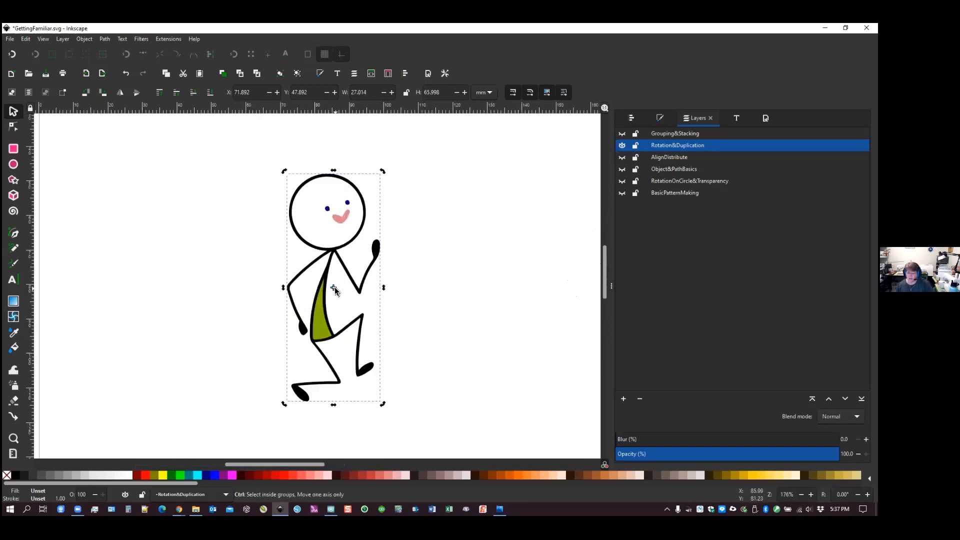
scroll(335, 291, "up", 1)
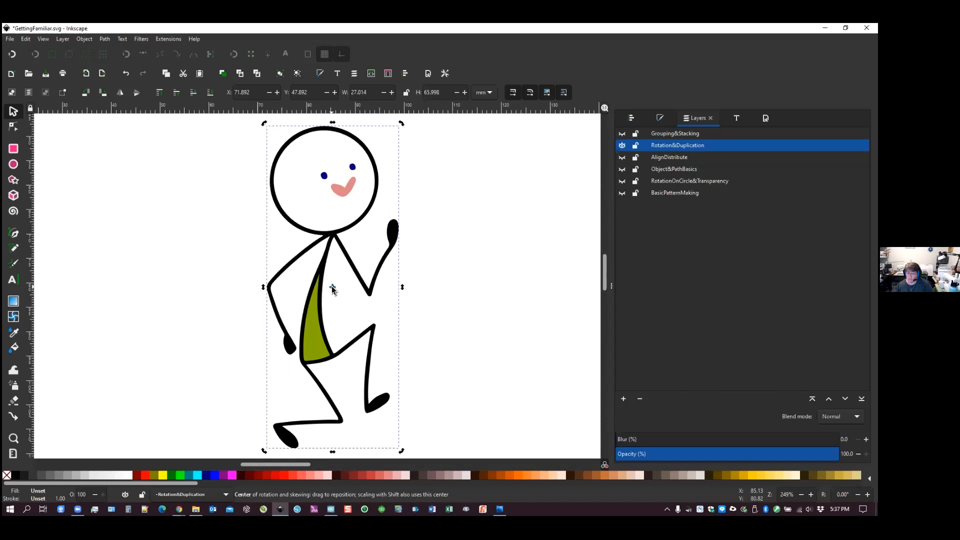
scroll(332, 290, "down", 2)
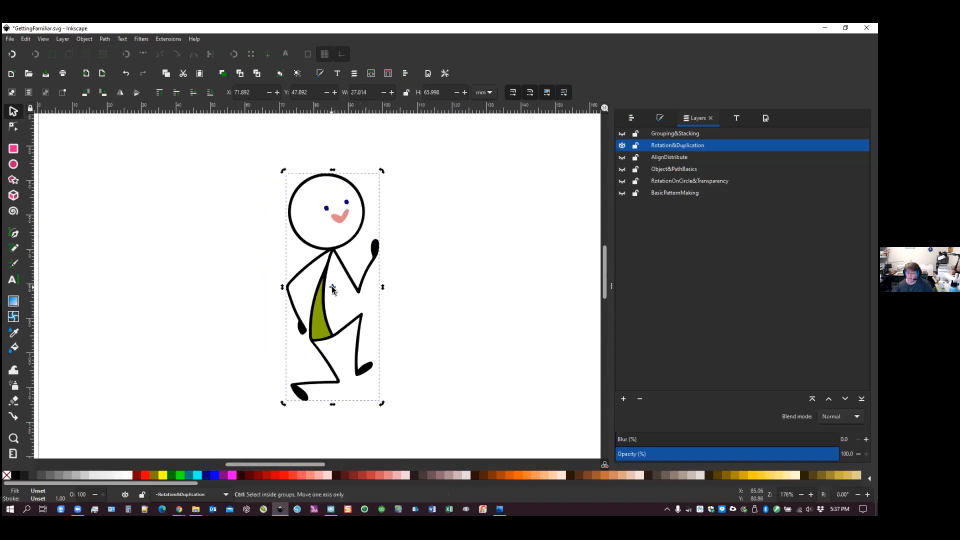
mouse_move(332, 289)
left_mouse_down()
mouse_move(336, 370)
mouse_move(314, 370)
left_mouse_up()
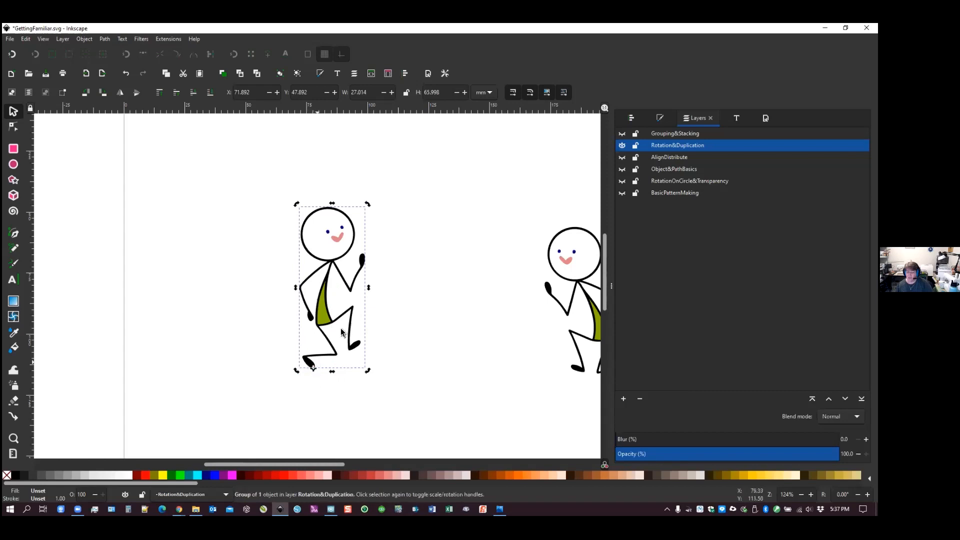
left_click_drag(373, 214, 338, 278)
left_click(374, 288)
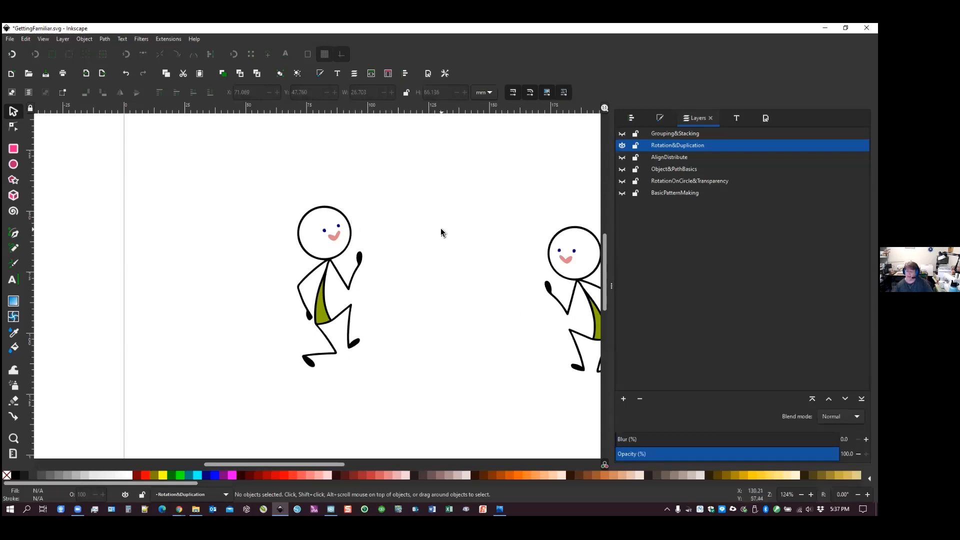
Hide the Rotation&Duplication layer, show AlignDistribute, and move the middle orange square to about X 101, Y 74 mm
left_click(622, 146)
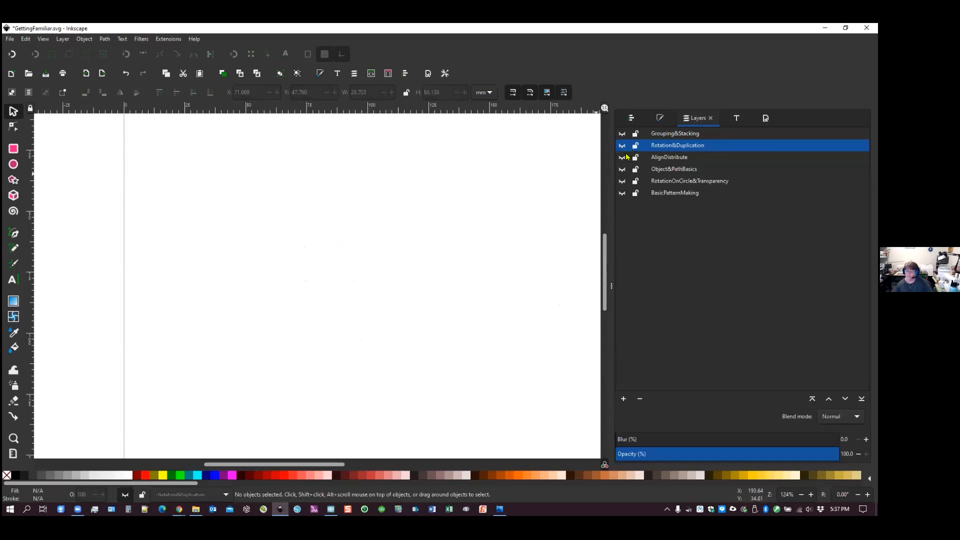
left_click(621, 158)
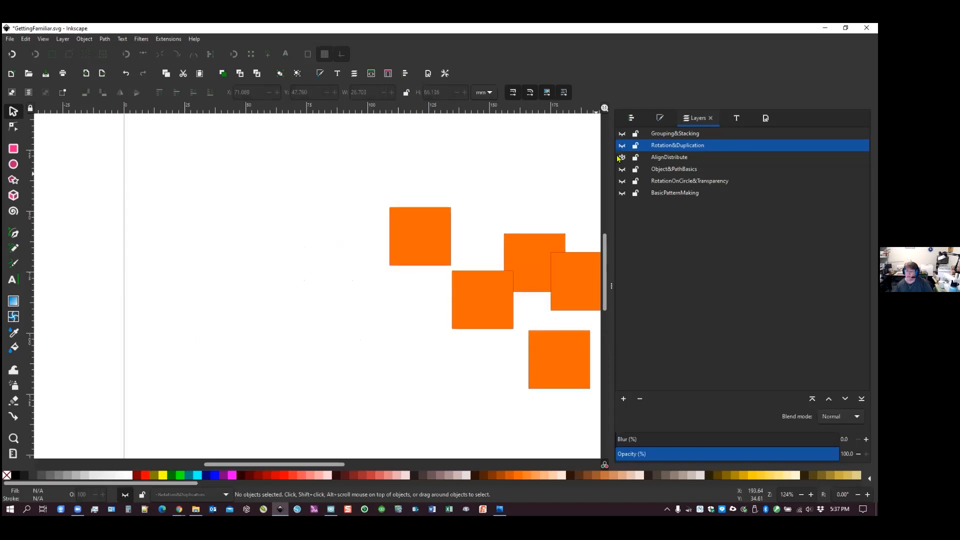
left_click(413, 256)
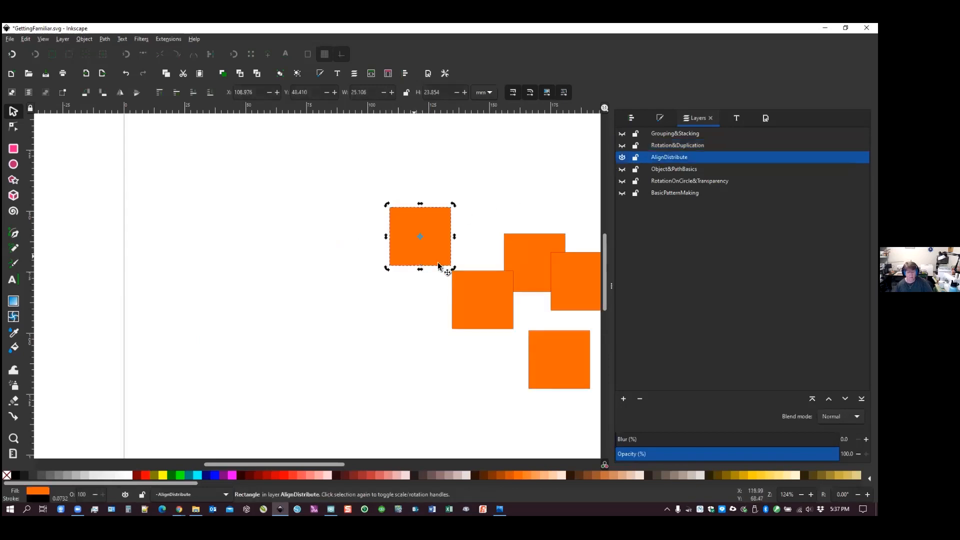
left_click_drag(475, 285, 388, 279)
scroll(463, 308, "down", 2)
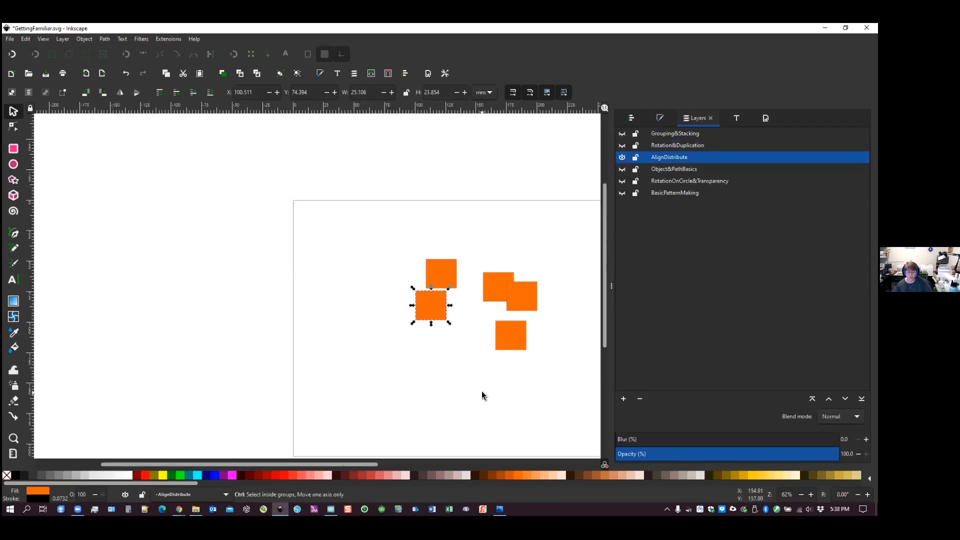
Deselect the moved square and bring up the Align and Distribute options
left_click_drag(481, 392, 327, 335)
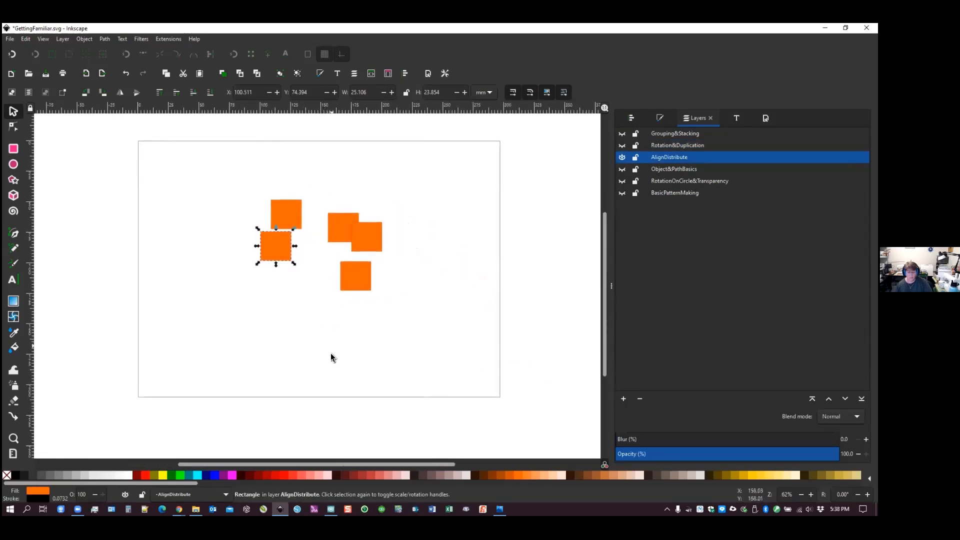
left_click(392, 338)
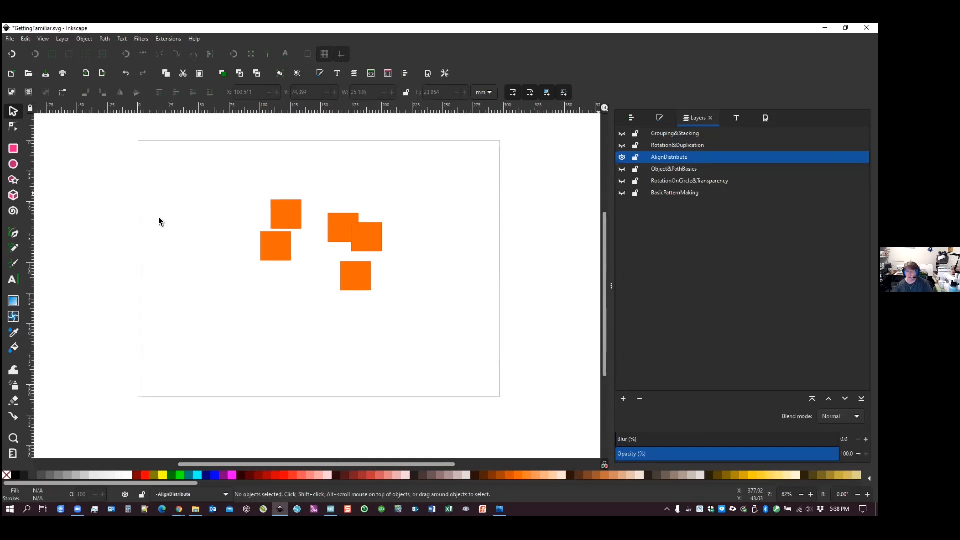
left_click(631, 119)
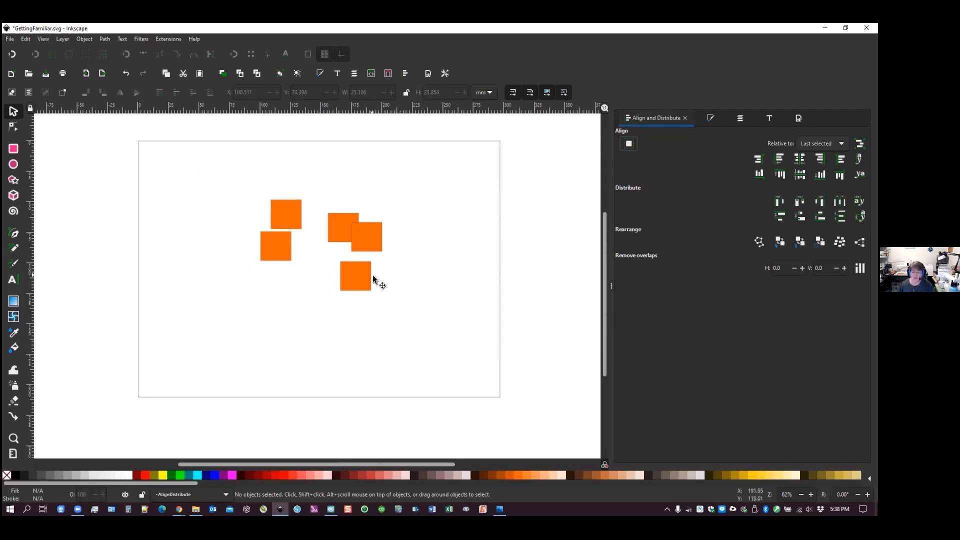
Try centring all five squares on the vertical axis of the rightmost square, selected last, and undo the alignment
left_click(353, 276)
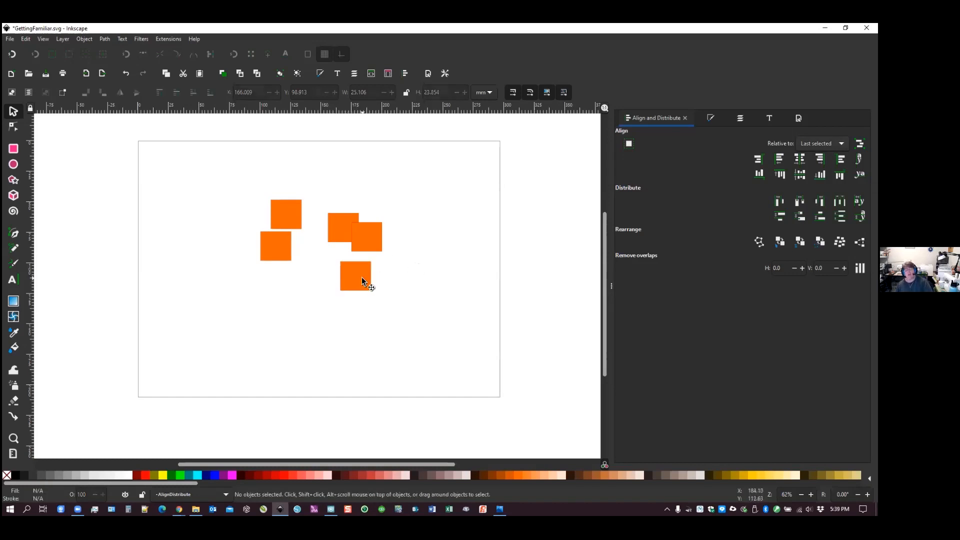
left_click(277, 244, "shift")
left_click(295, 221, "shift")
left_click(371, 239, "shift")
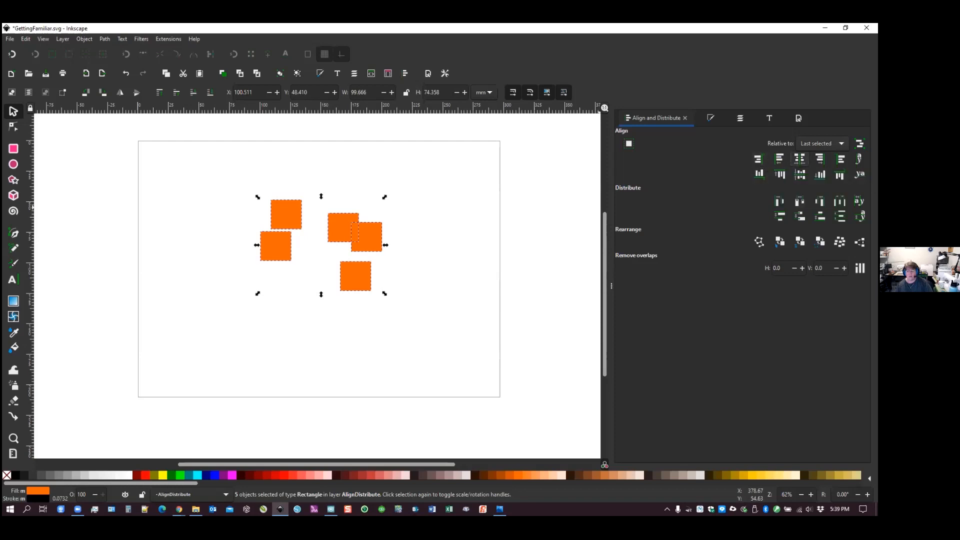
left_click(799, 158)
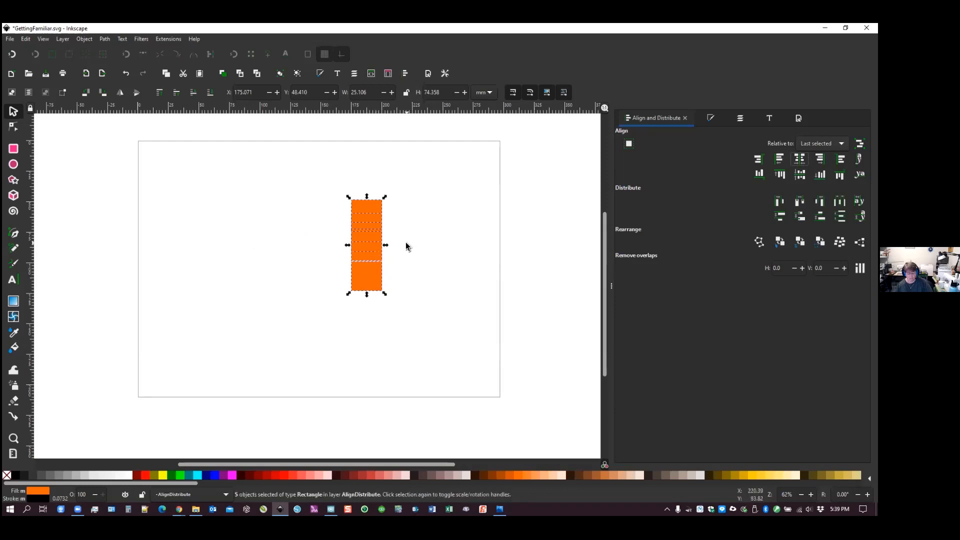
key("ctrl+z")
left_click(421, 245)
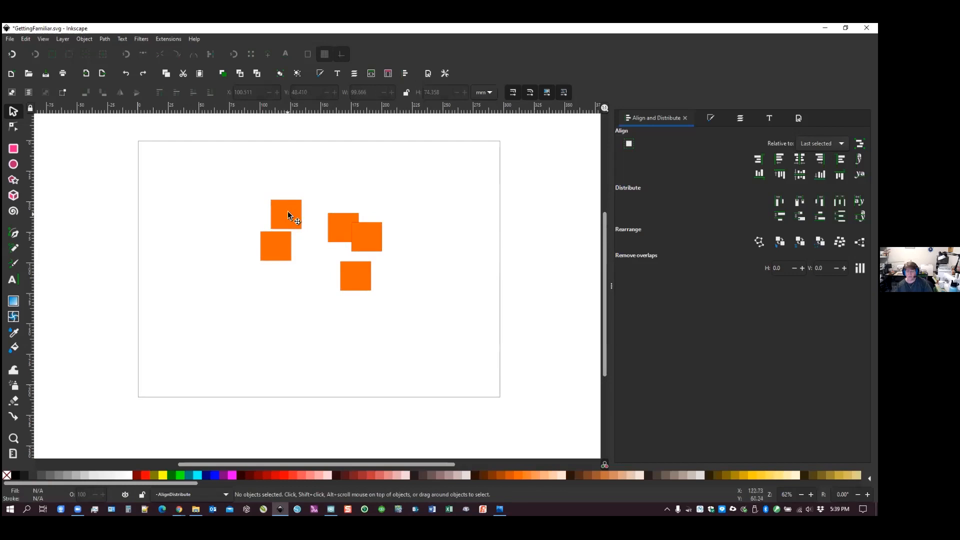
Try centring all five squares on the vertical axis of the lowest square, selected last, and undo the alignment
left_click(284, 215)
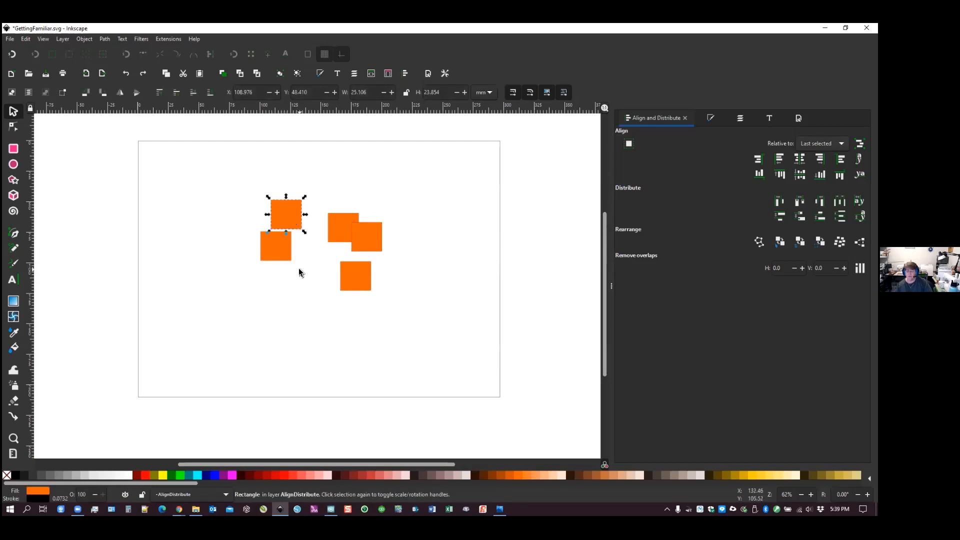
left_click(275, 247, "shift")
left_click(339, 228, "shift")
left_click(370, 235, "shift")
left_click(358, 262, "shift")
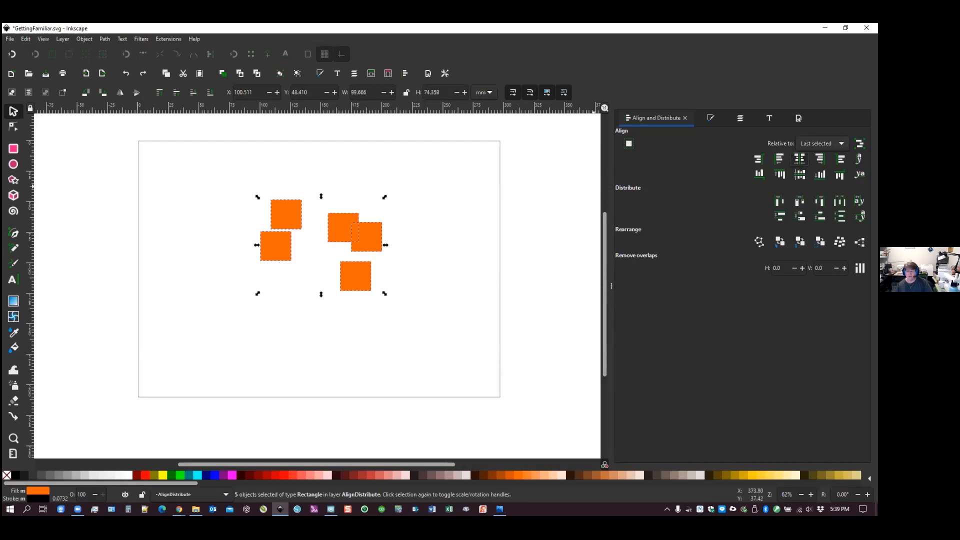
left_click(799, 158)
left_click(431, 238)
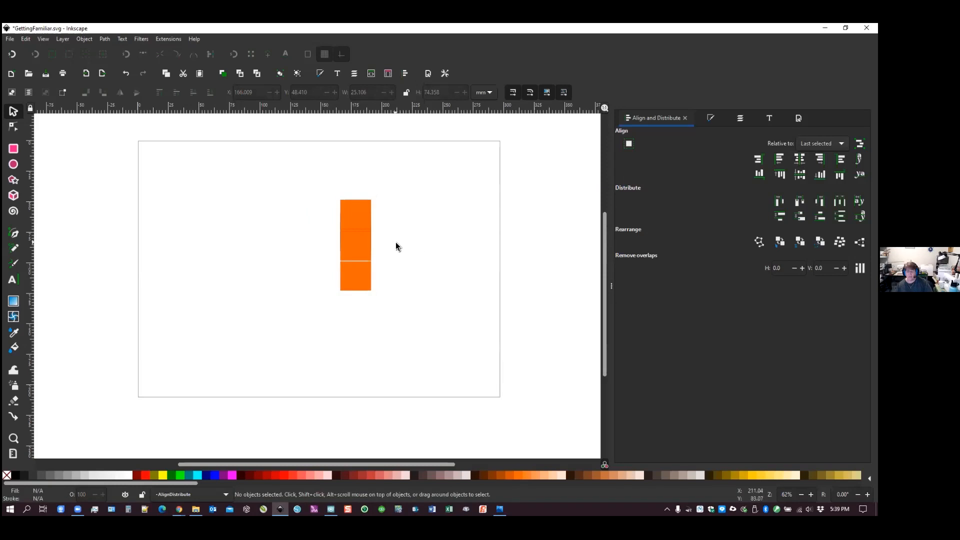
key("ctrl+z")
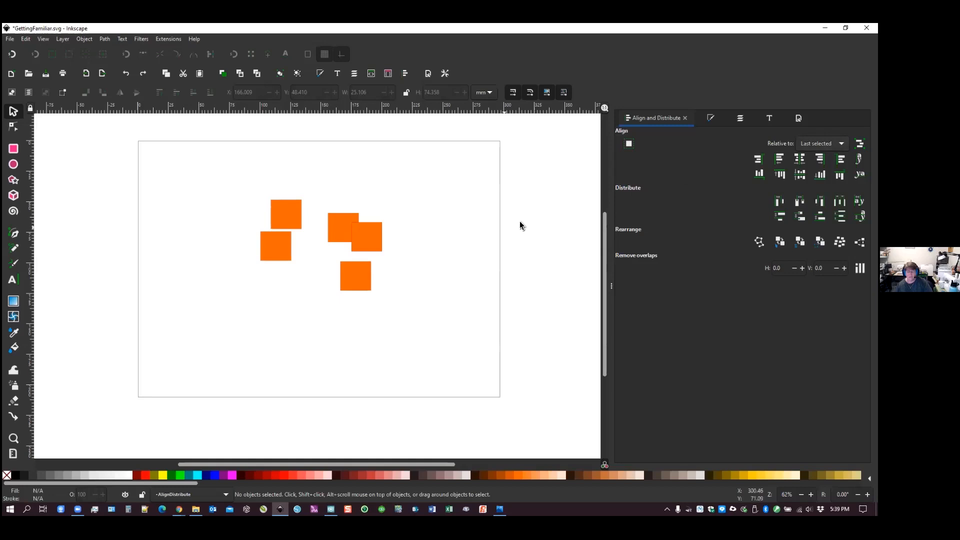
Repeat the vertical-axis centring of all five squares with the lowest one selected last, then undo it and clear the selection
left_click(361, 238)
left_click(334, 232, "shift")
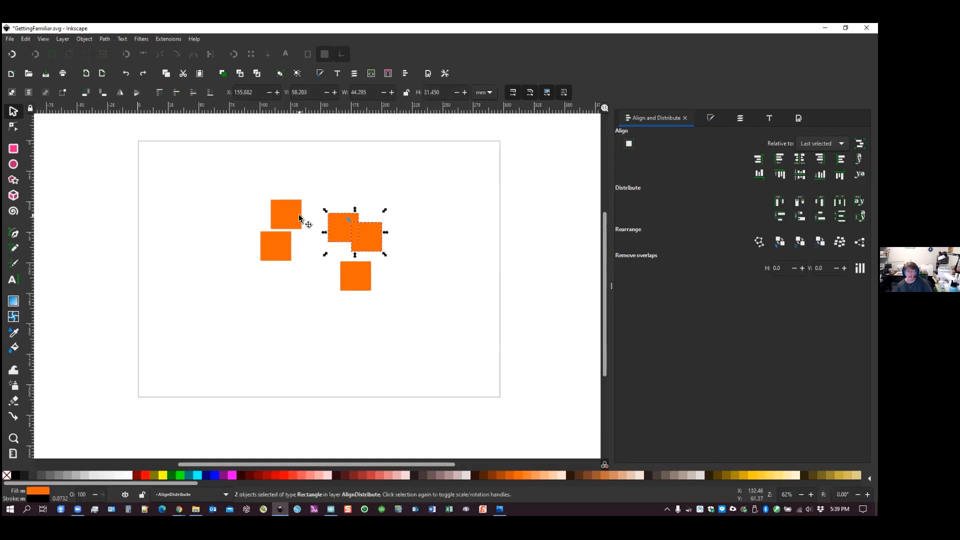
left_click(281, 219, "shift")
left_click(275, 244, "shift")
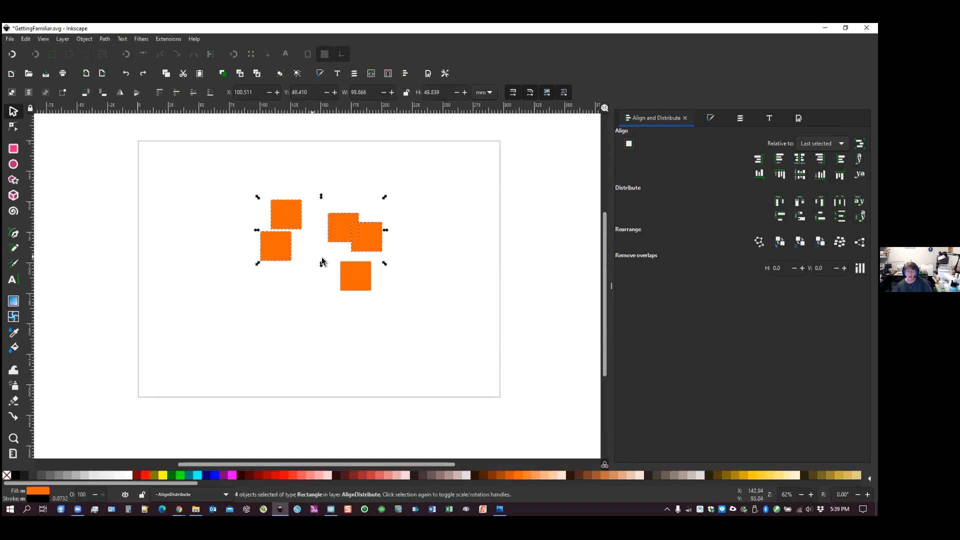
left_click(355, 276, "shift")
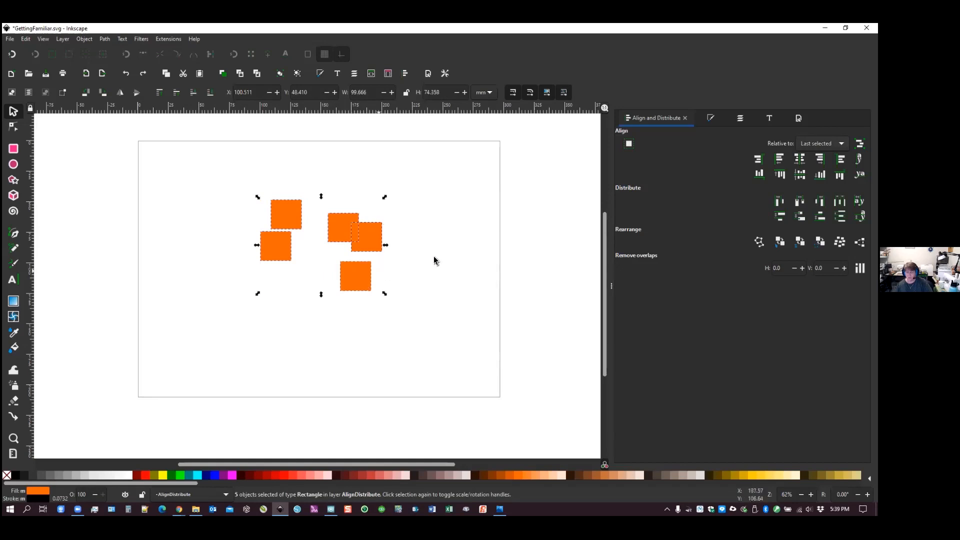
left_click(799, 159)
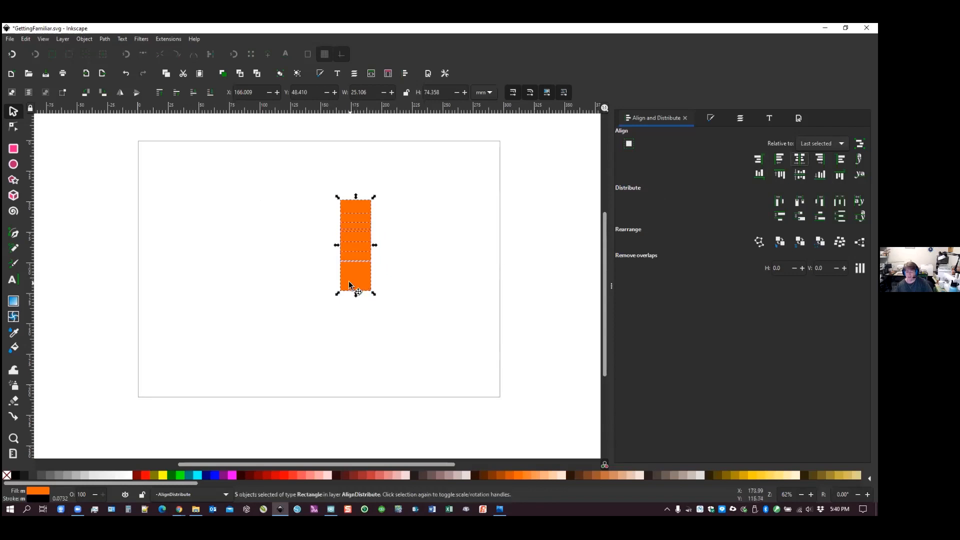
key("ctrl+z")
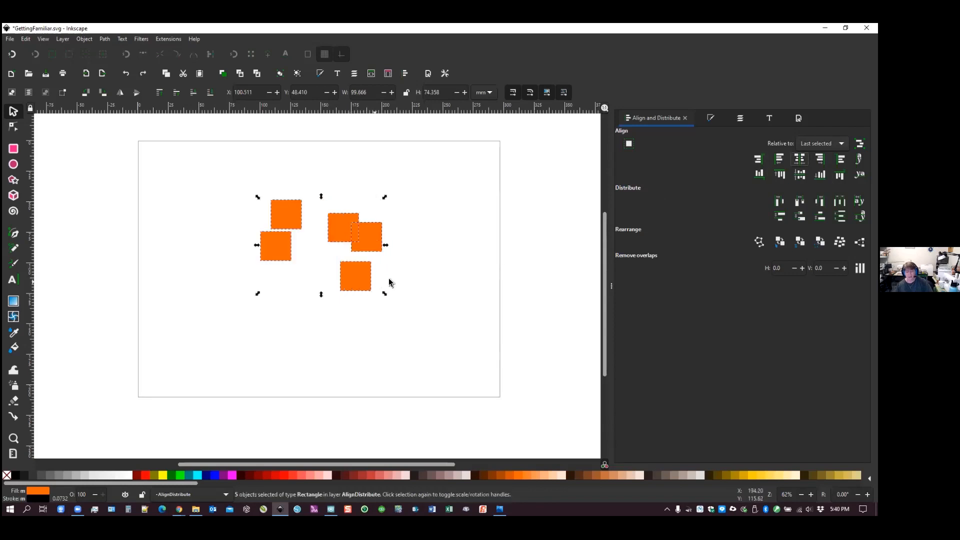
left_click(412, 263)
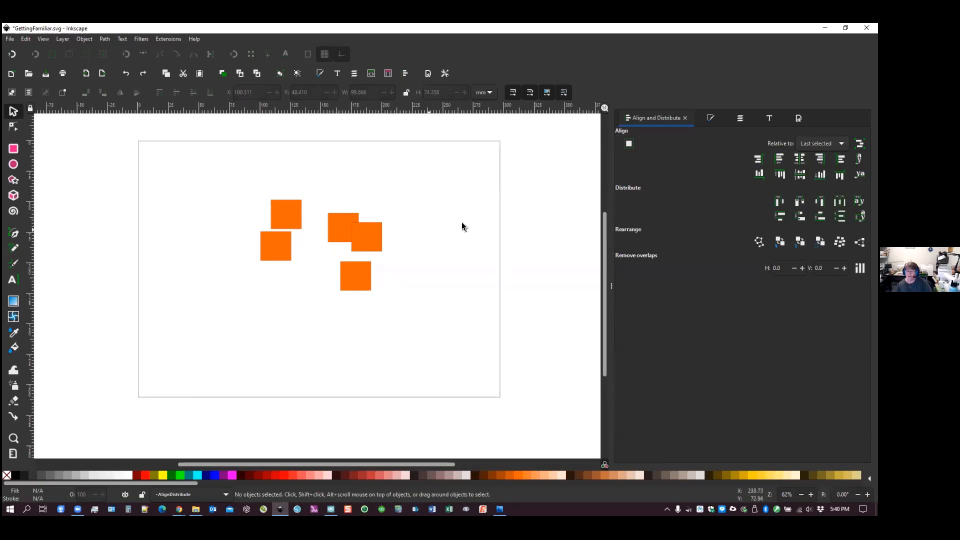
Keep alignment relative to Last selected and centre all five squares on the vertical axis of the leftmost square, selected last
left_click(822, 144)
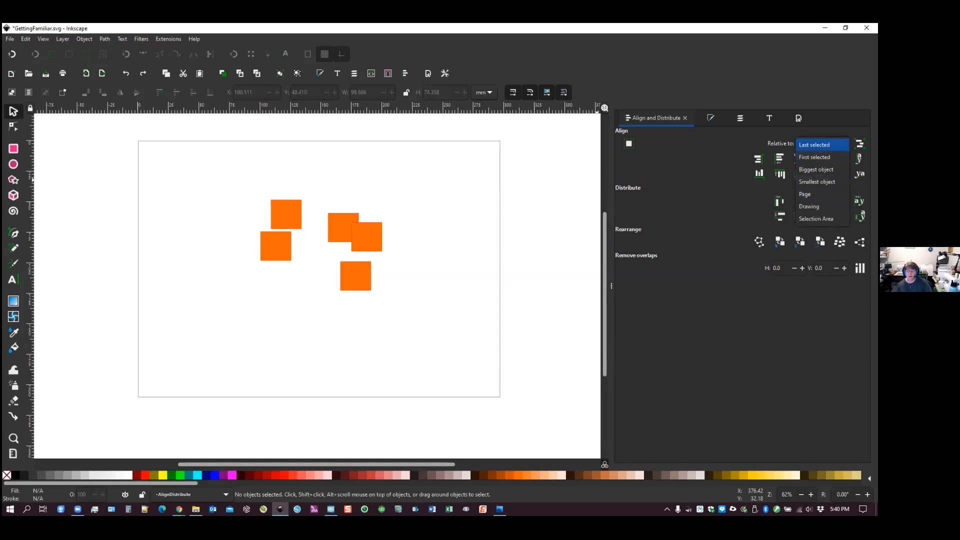
left_click(813, 144)
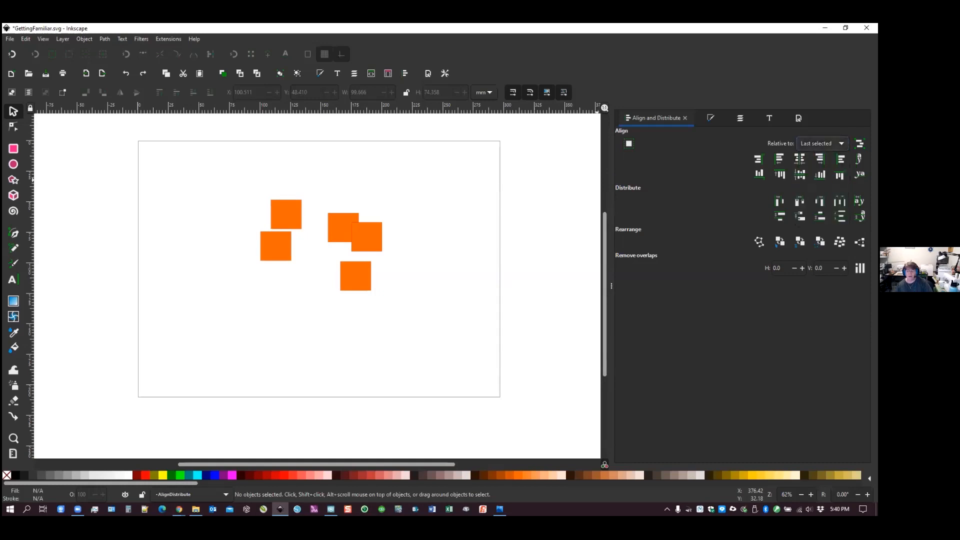
left_click(358, 268)
left_click(370, 232, "shift")
left_click(343, 226, "shift")
left_click(288, 228, "shift")
left_click(275, 247, "shift")
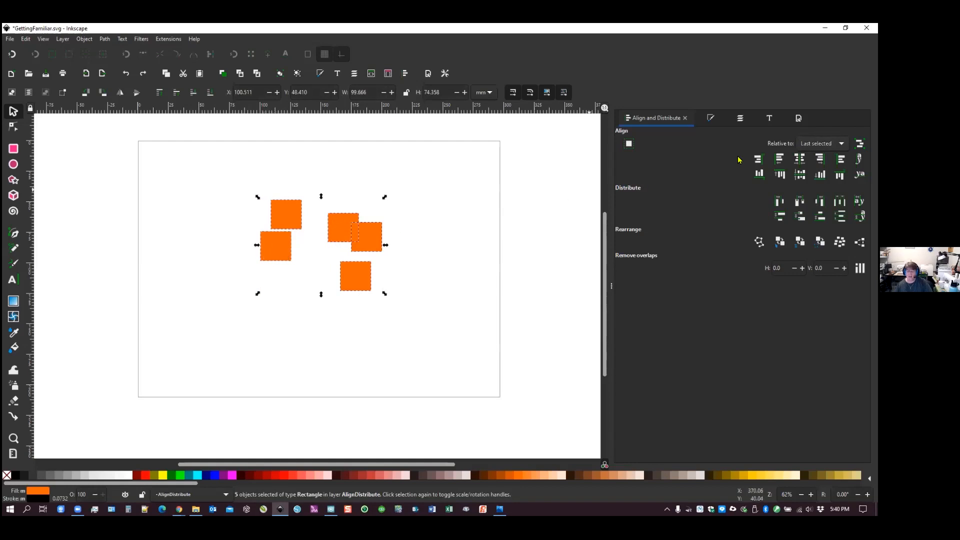
left_click(799, 158)
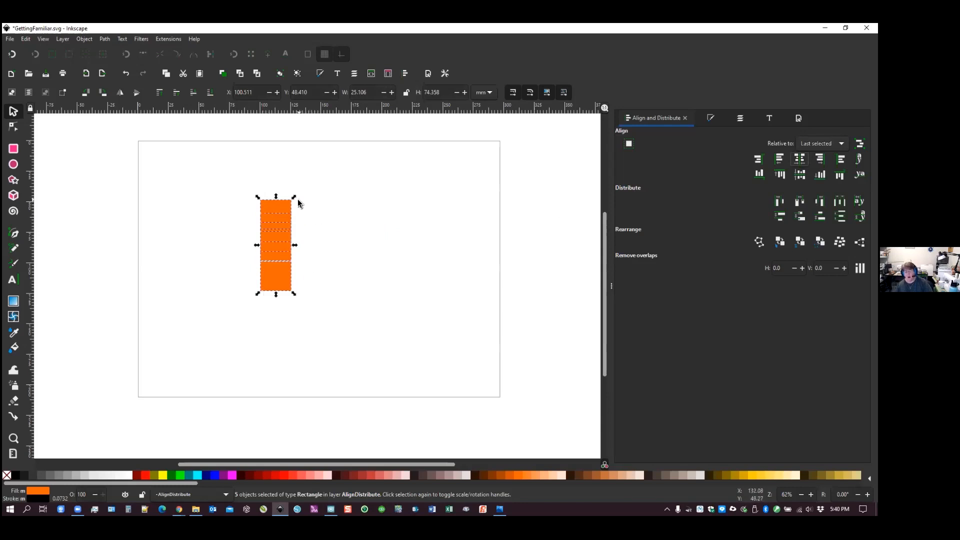
Move the top square up to about Y 8 mm and the lowest square down to about X 100, Y 182 mm
left_click(299, 258)
left_click_drag(277, 216, 270, 172)
left_click_drag(268, 271, 261, 357)
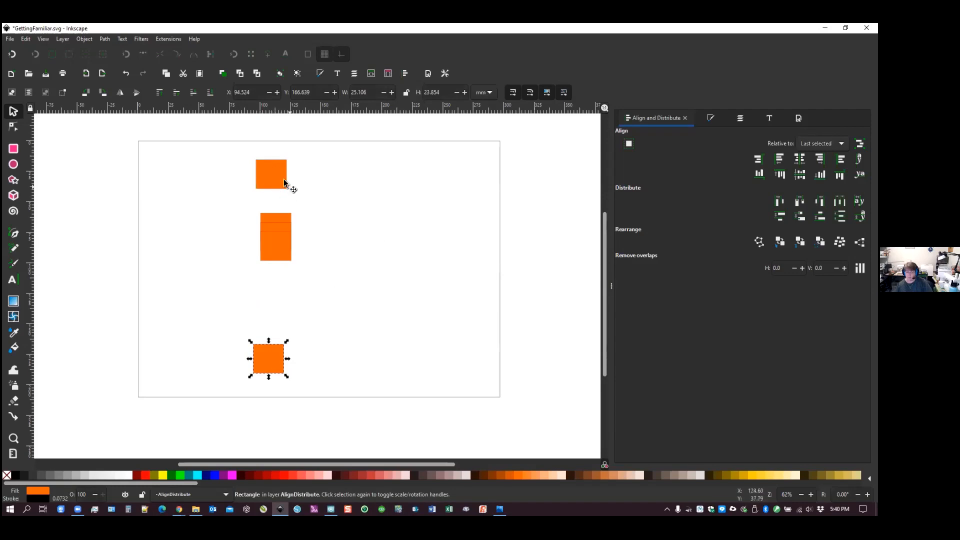
left_click_drag(275, 171, 274, 161)
left_click_drag(268, 352, 275, 374)
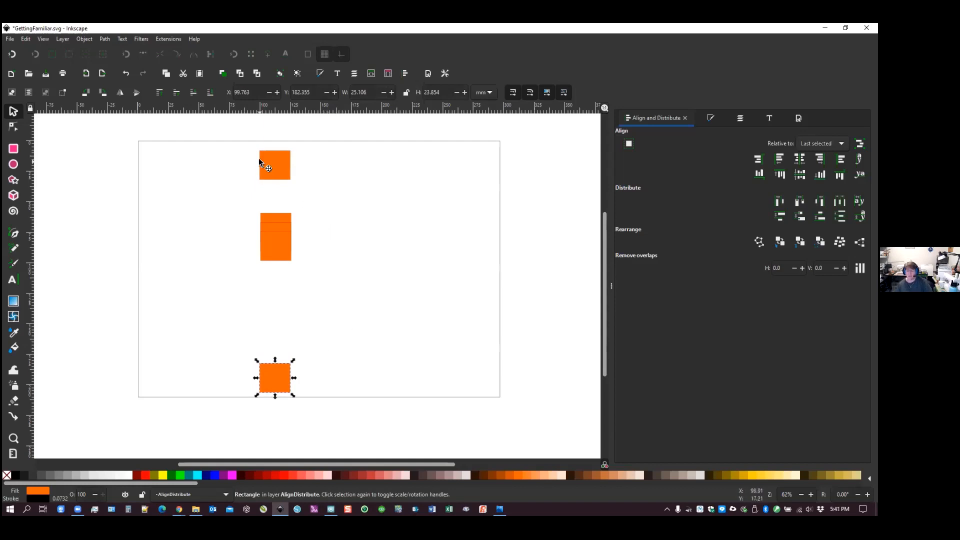
Centre all five squares on a common vertical axis, make the vertical gaps between them equal, and deselect them
left_click_drag(235, 138, 286, 348)
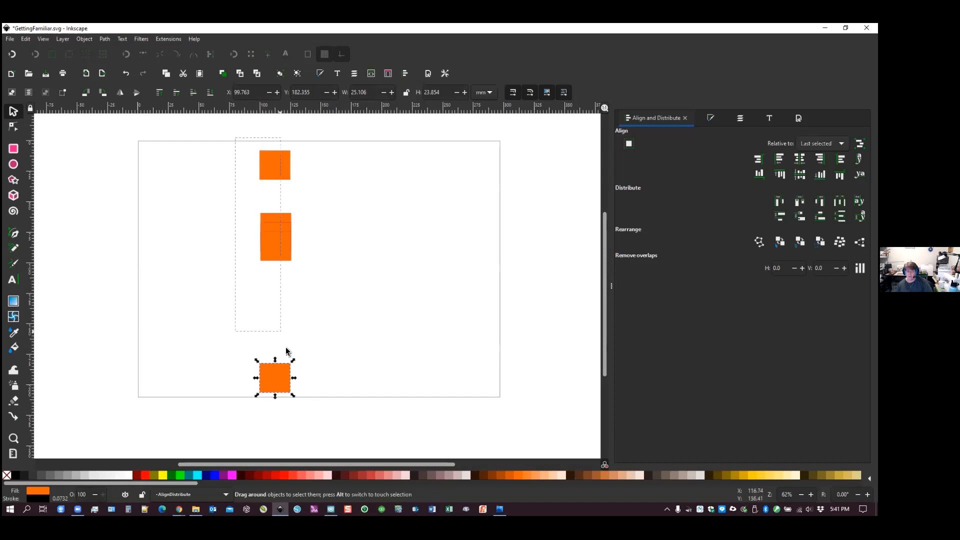
left_click_drag(331, 426, 329, 426)
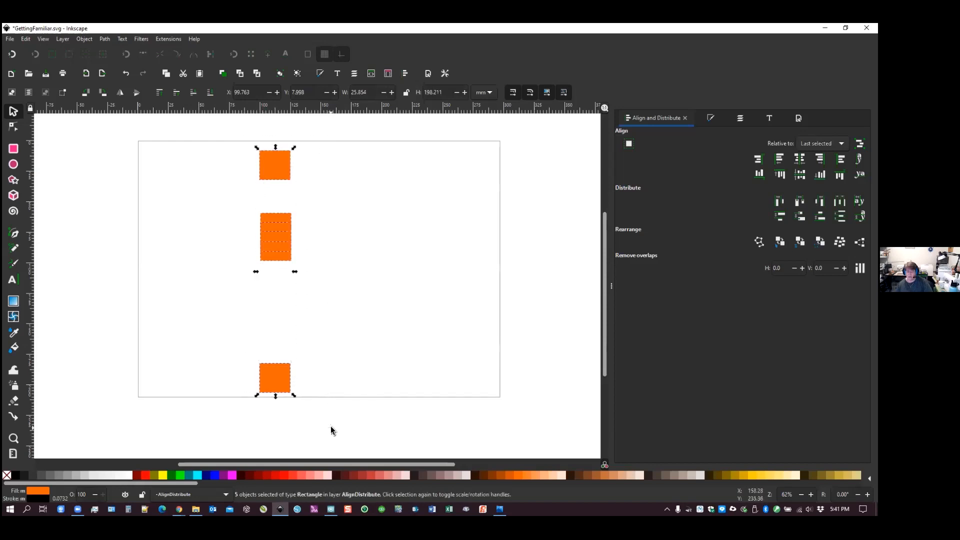
left_click(339, 380)
left_click_drag(246, 130, 345, 424)
left_click(799, 159)
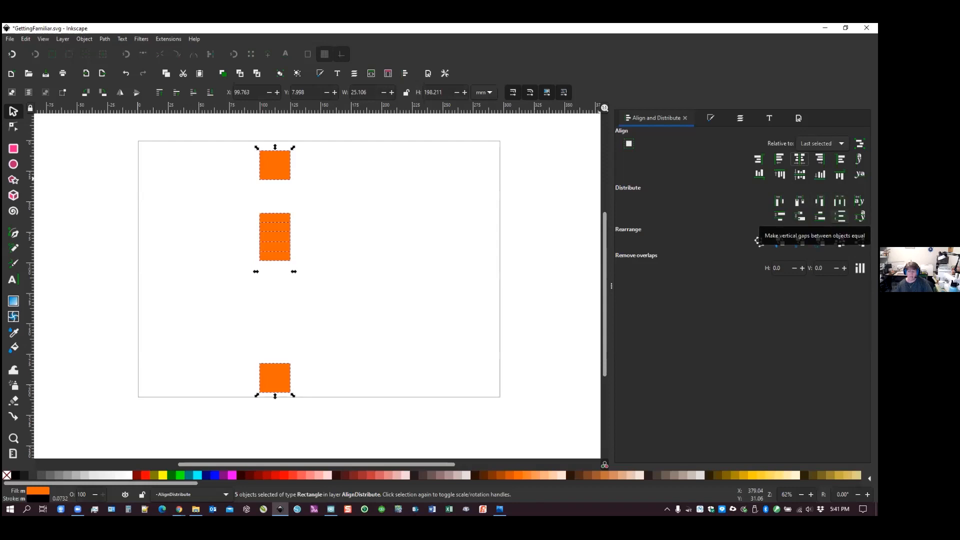
left_click(840, 216)
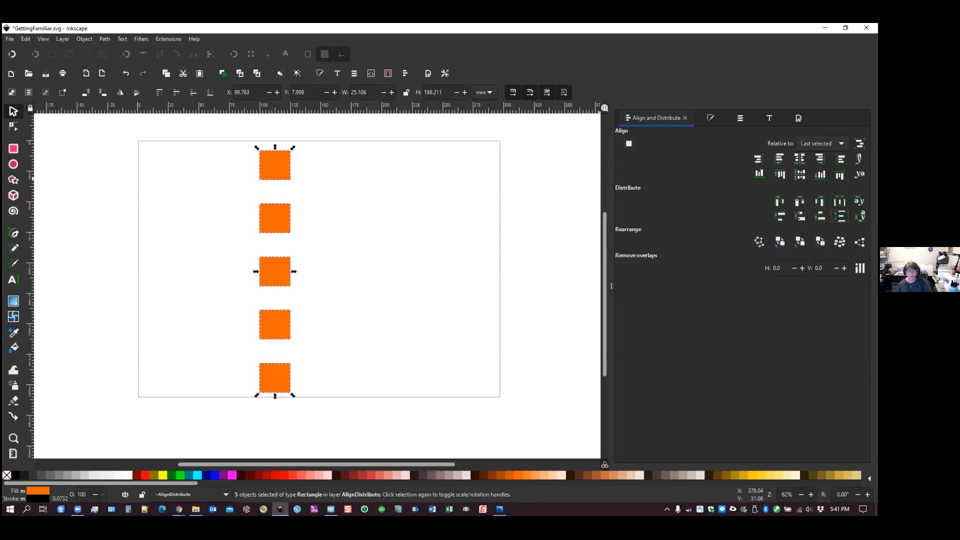
left_click(372, 281)
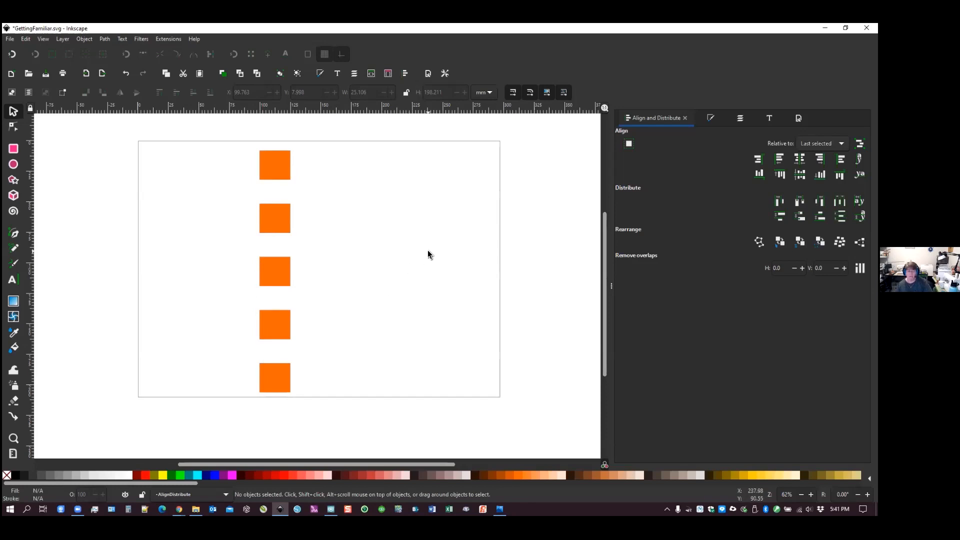
Shift the upper three squares out of line, the top one to about X 101, Y 18 mm and the third to about X 101, Y 84 mm
left_click_drag(274, 165, 274, 179)
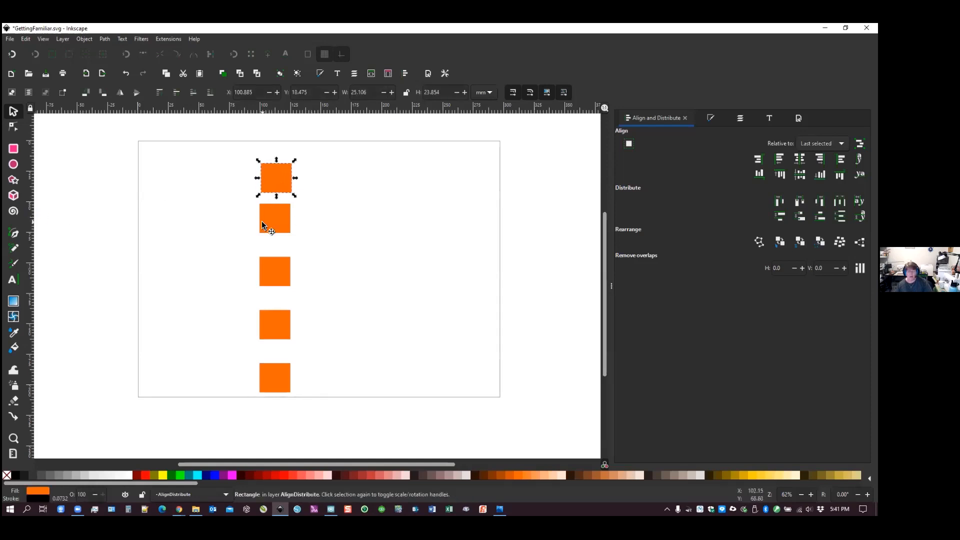
left_click_drag(262, 221, 266, 215)
left_click_drag(265, 261, 286, 232)
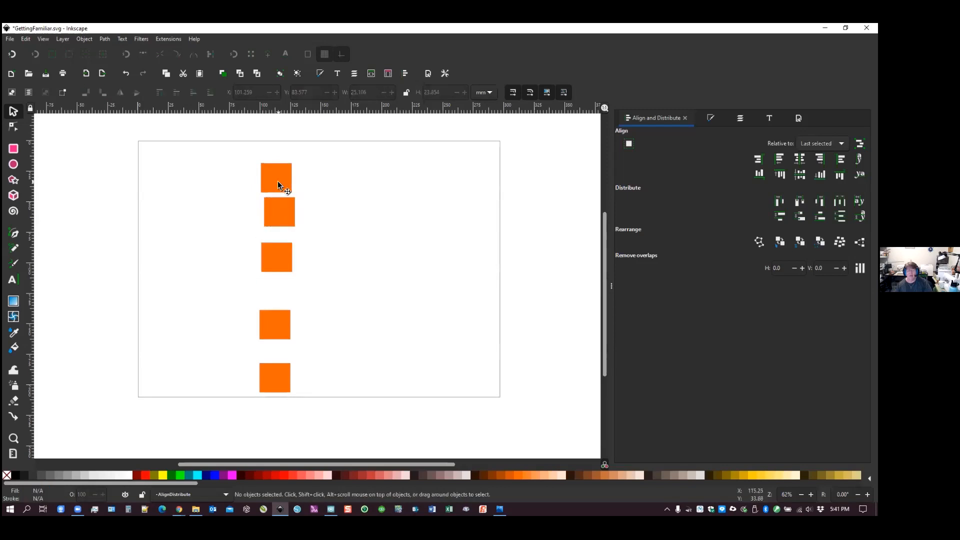
Centre the five squares on the vertical axis of the lowest one, selected last, and equalize the vertical gaps between them
left_click(278, 181)
left_click(271, 223, "shift")
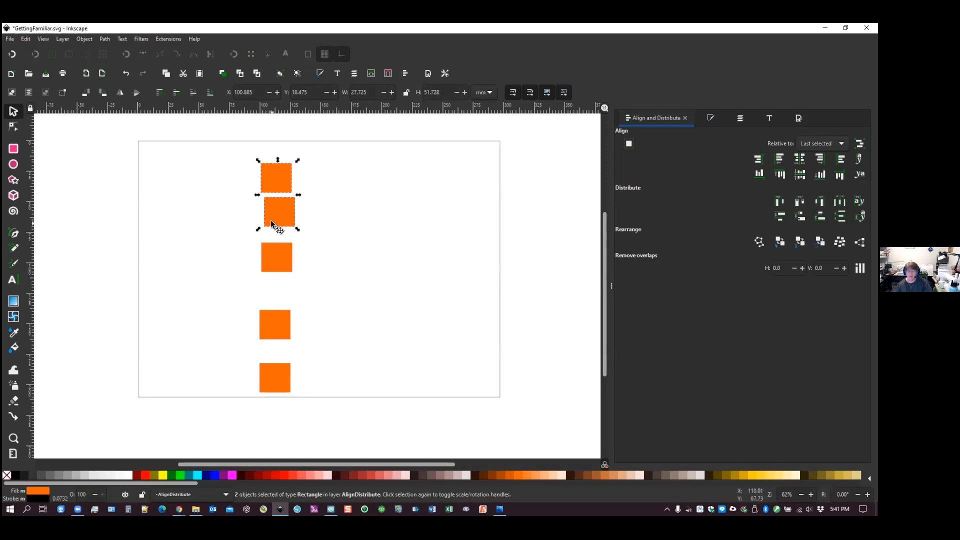
left_click(274, 269, "shift")
left_click(272, 324, "shift")
left_click(265, 372, "shift")
left_click(799, 158)
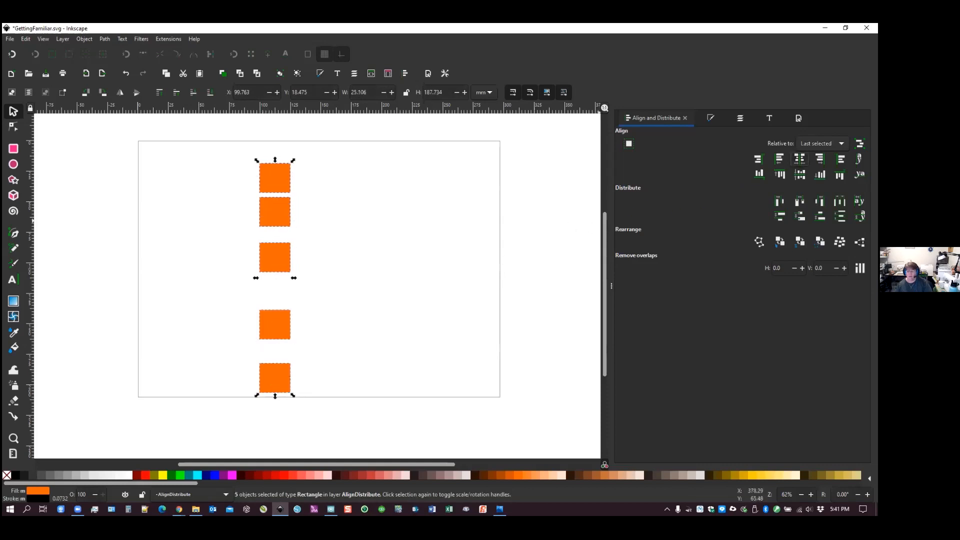
left_click(840, 216)
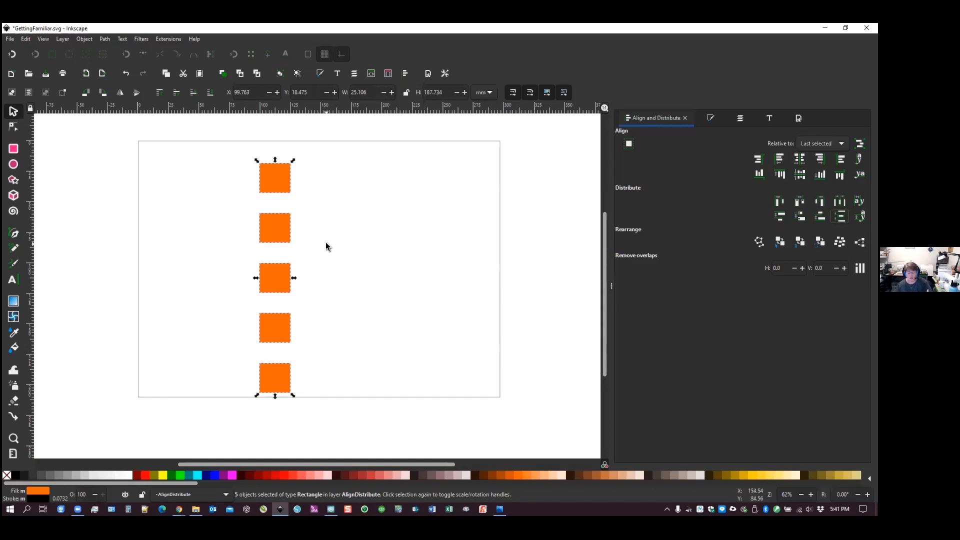
left_click(362, 253)
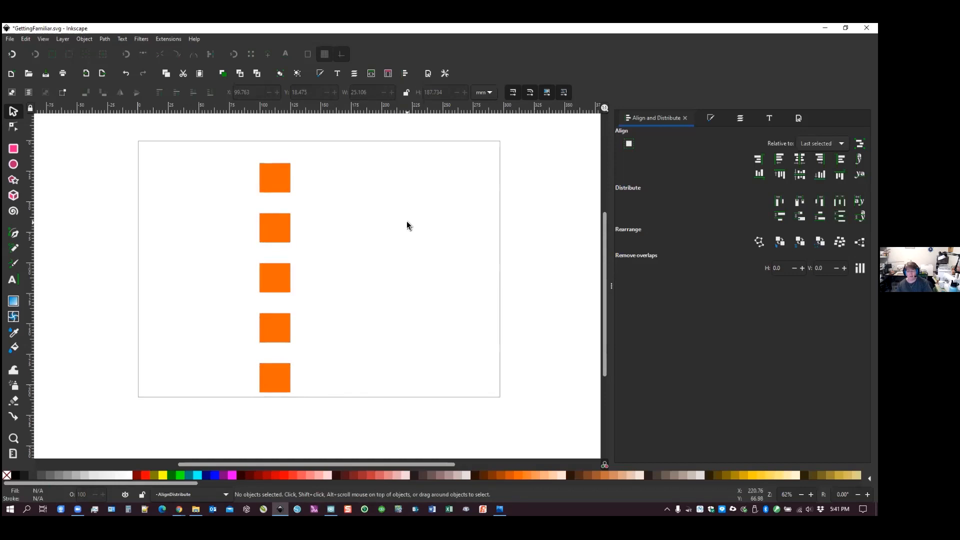
Hide the AlignDistribute layer, show the Object&PathBasics layer, and look over the available path operations
left_click(740, 119)
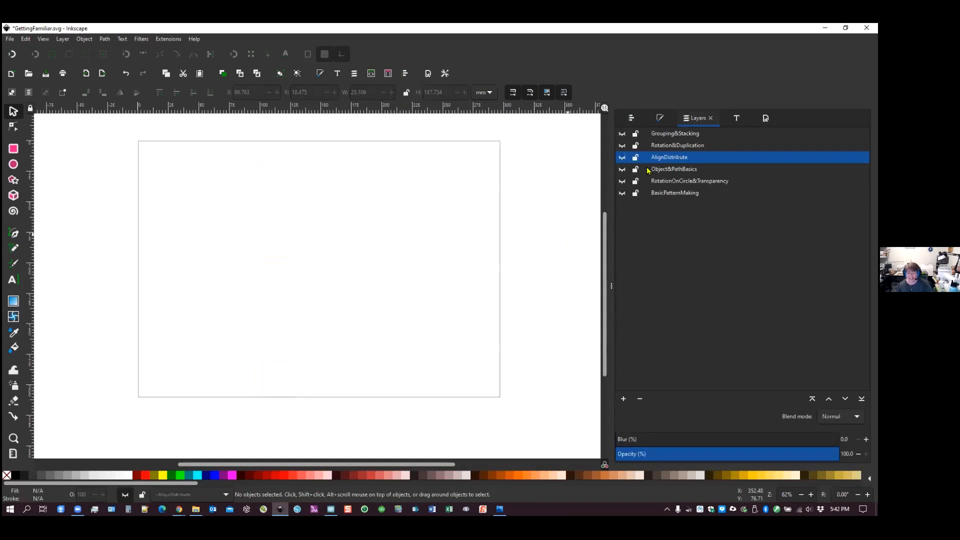
left_click(622, 169)
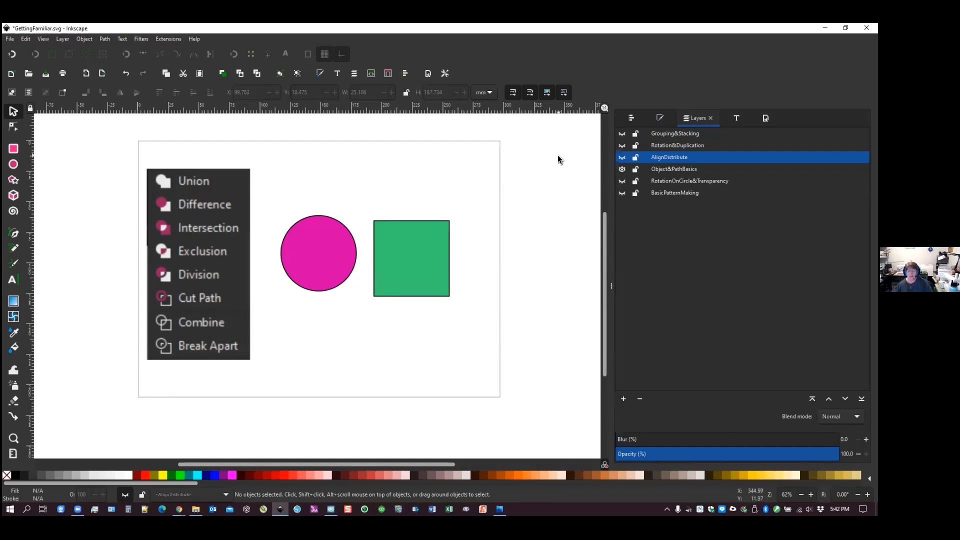
left_click(104, 40)
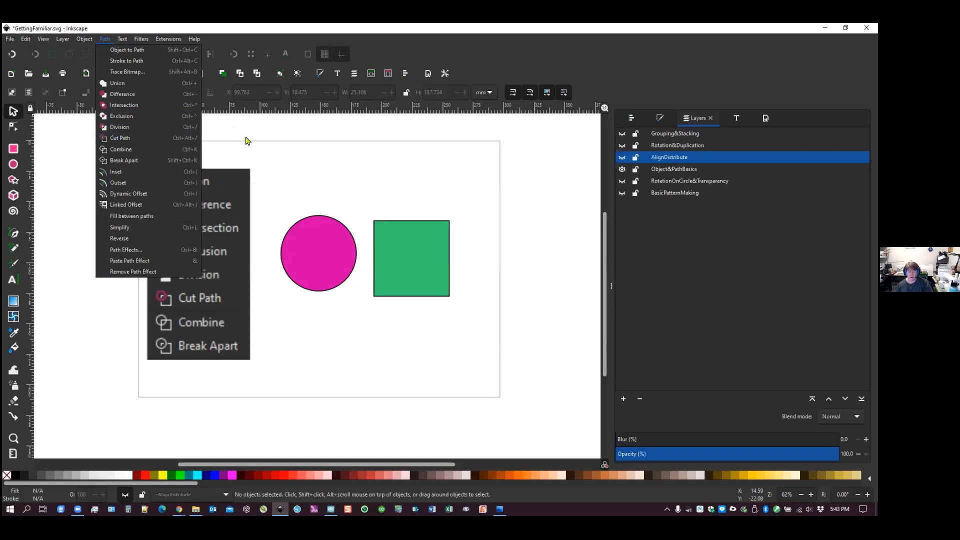
left_click(268, 134)
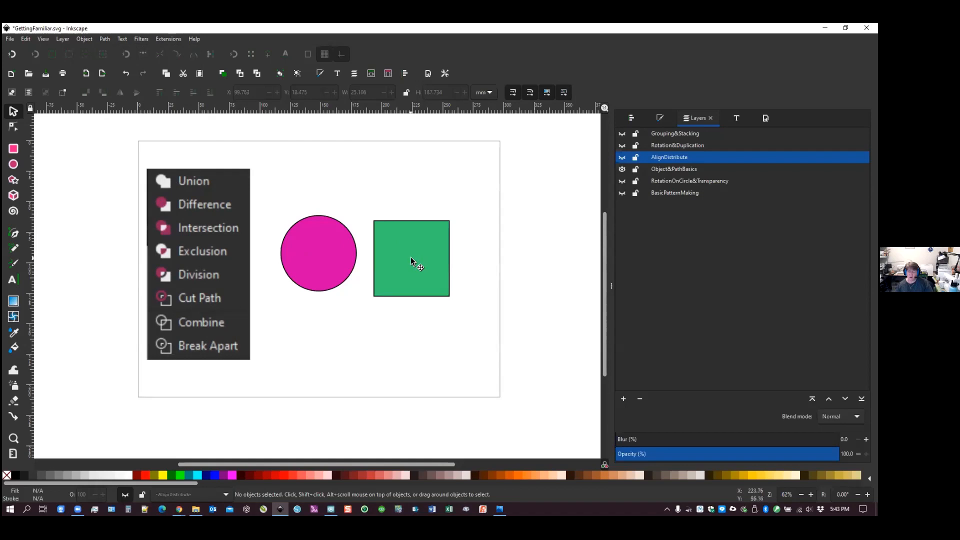
Move the pink circle over the green square's upper-left corner, to about X 163, Y 42 mm
left_click(320, 255)
left_click_drag(319, 255, 380, 231)
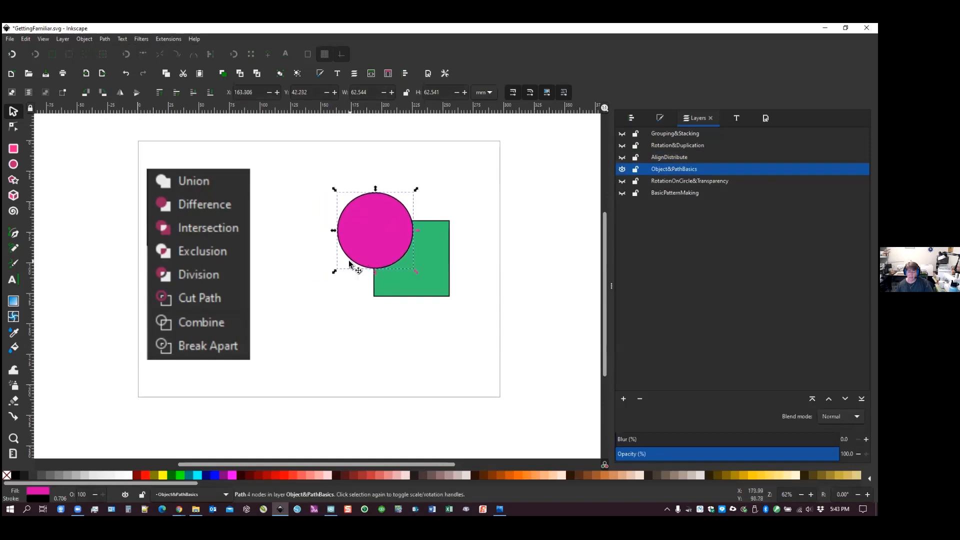
Combine the overlapping square and circle with Union and move the united shape to about X 151, Y 36 mm
left_click(422, 280)
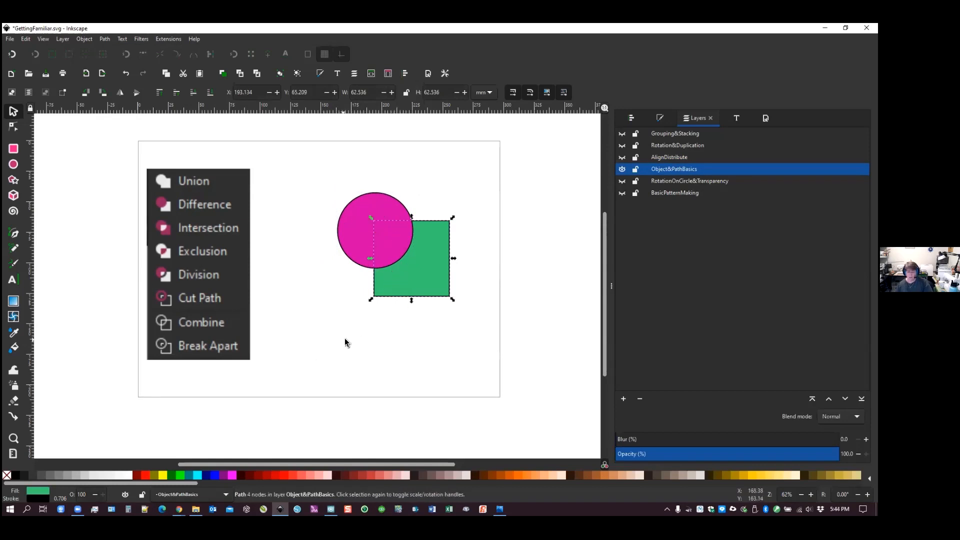
left_click(371, 217, "shift")
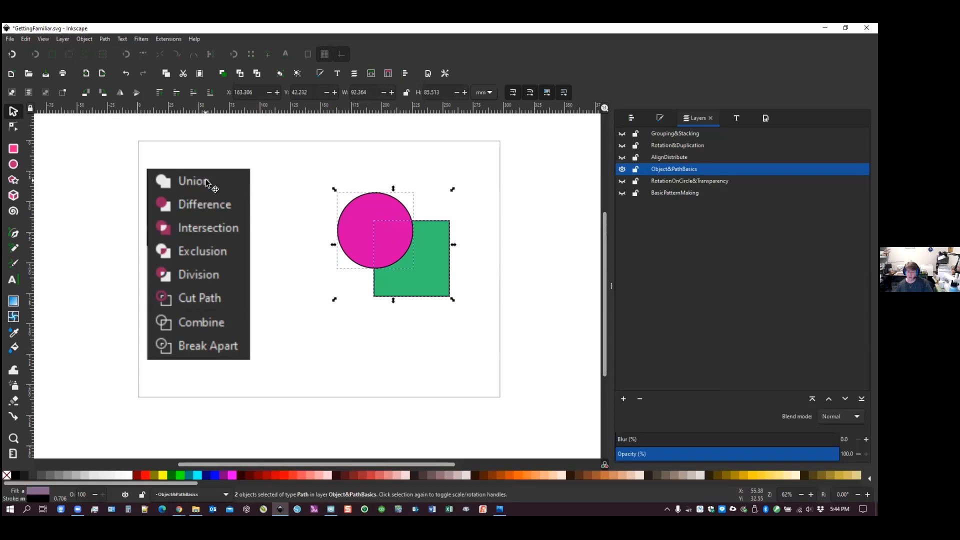
left_click(107, 40)
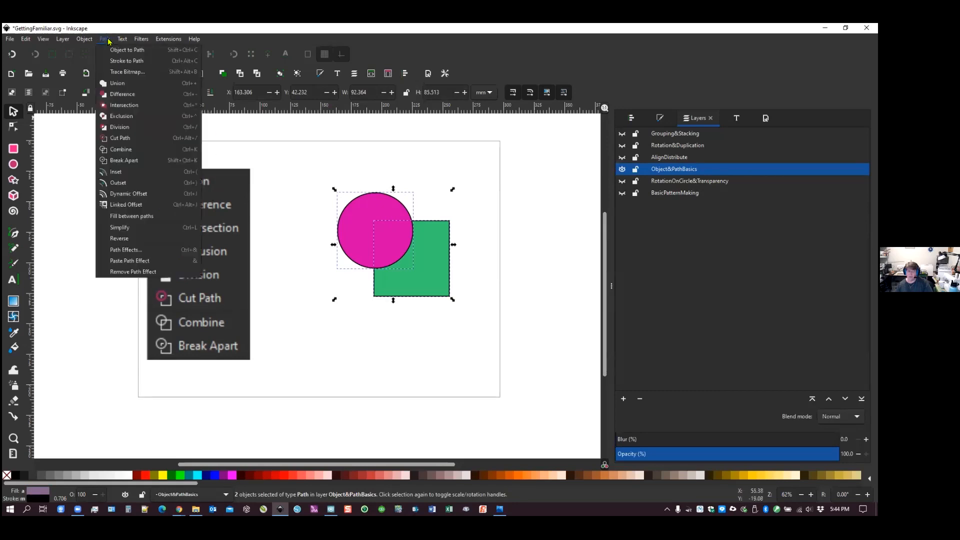
left_click(118, 83)
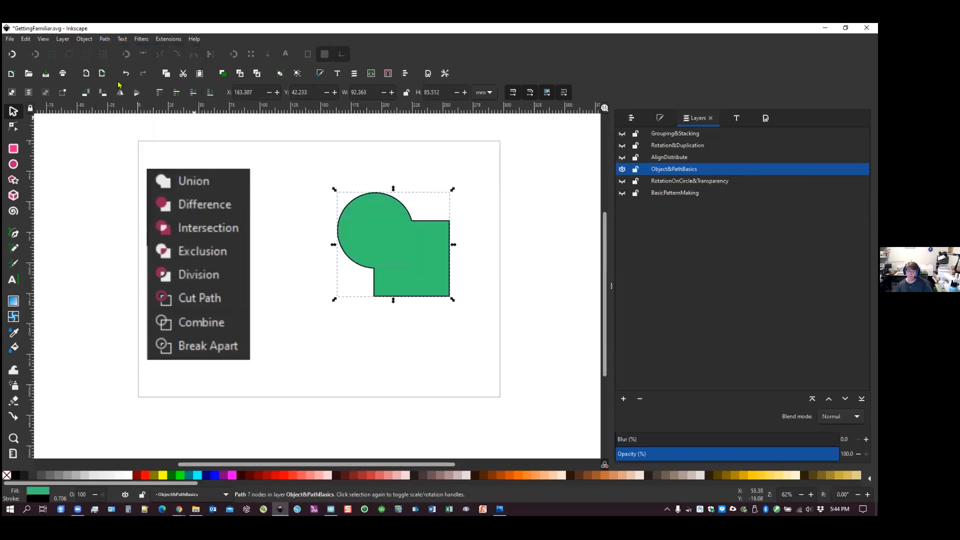
left_click(470, 242)
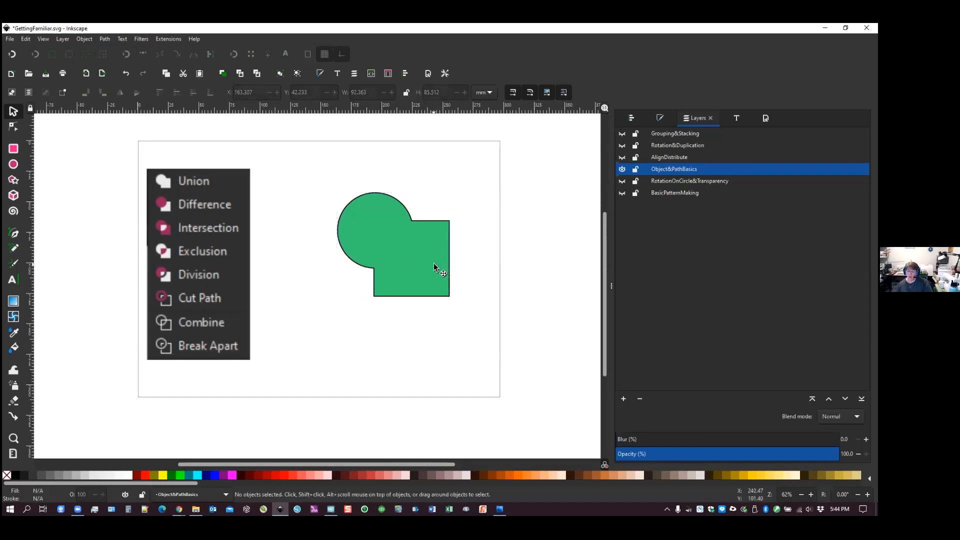
mouse_move(424, 263)
left_mouse_down()
mouse_move(439, 225)
mouse_move(415, 250)
left_mouse_up()
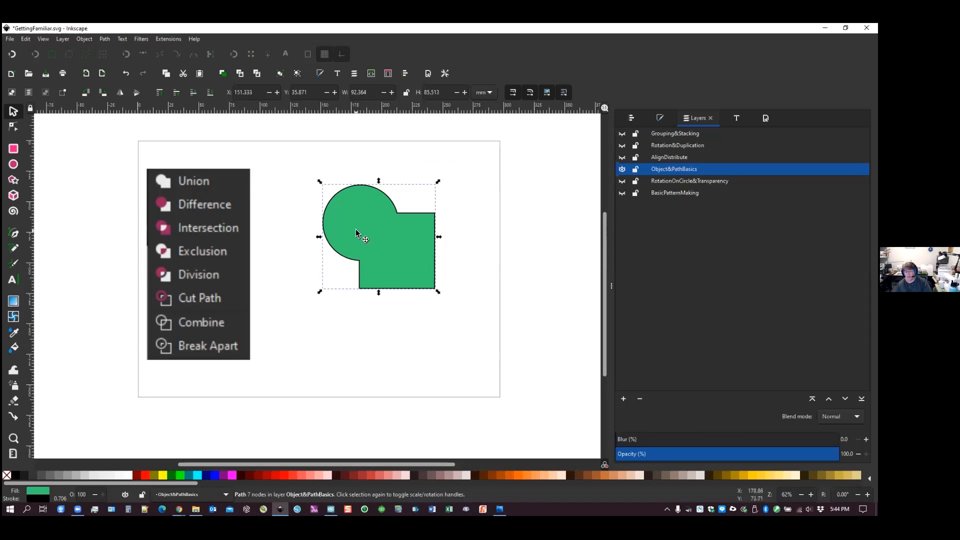
Undo the union of the circle and square, and move the pink circle clear of the green square
left_click_drag(342, 221, 357, 228)
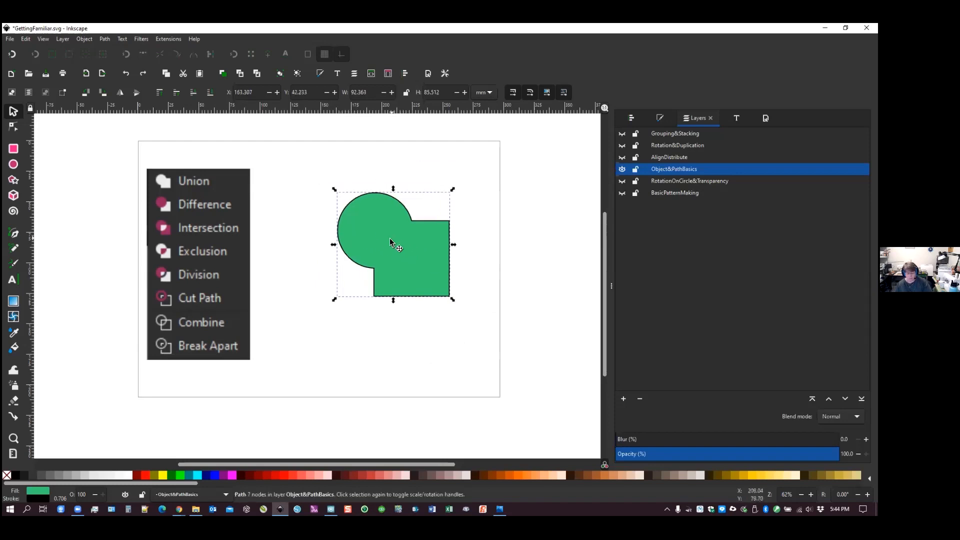
key("ctrl+z")
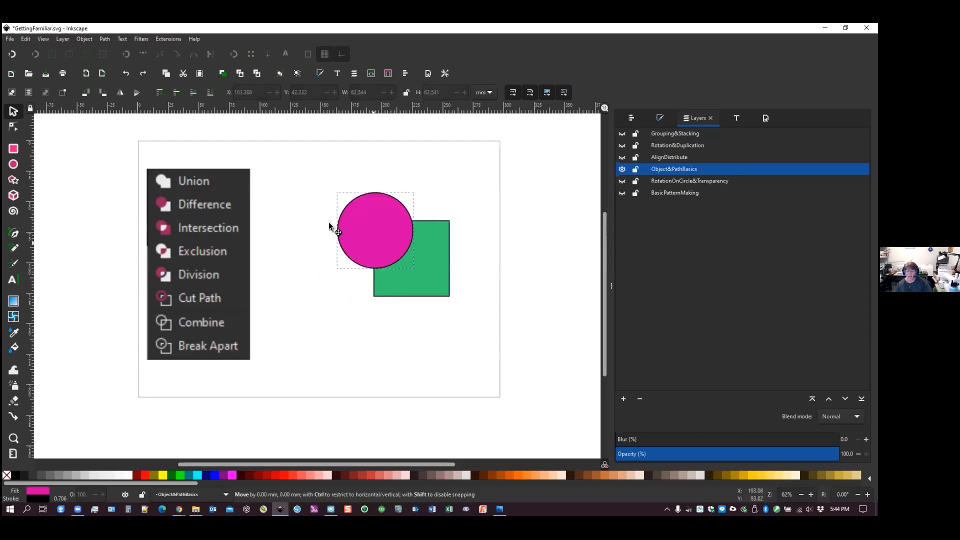
key("ctrl+z")
left_click(328, 222)
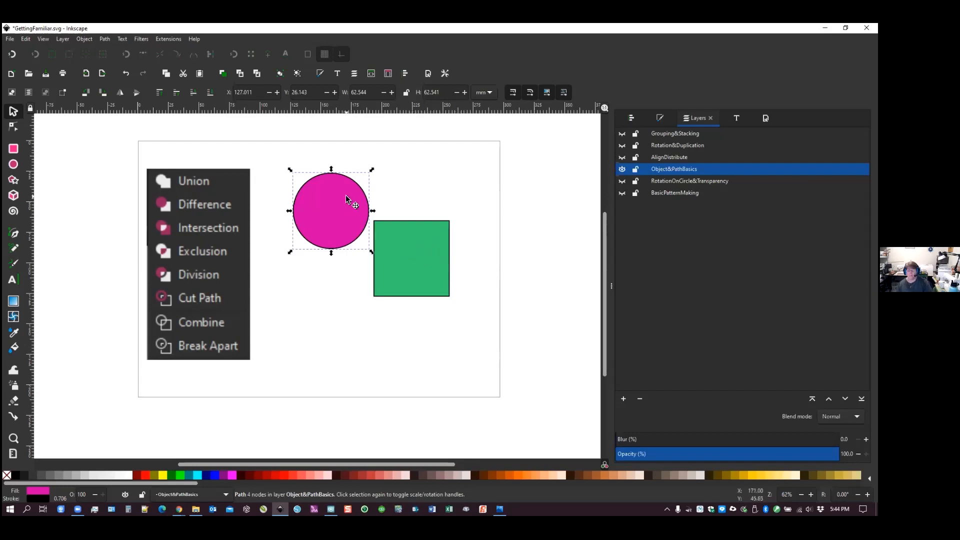
left_click(399, 258)
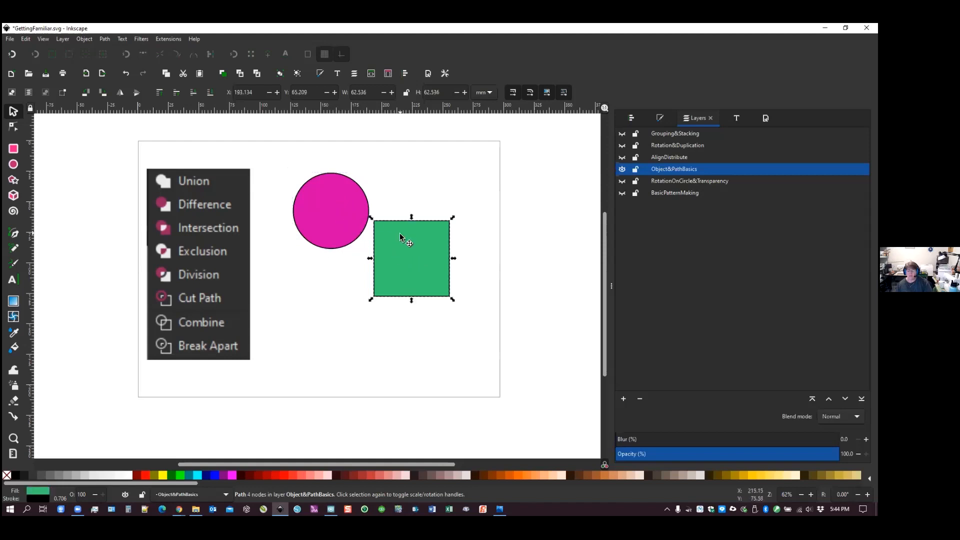
left_click(395, 206)
Overlap the pink circle with the green square's upper-left corner, unite both shapes with Union, and undo the union
left_click(343, 201)
left_click_drag(344, 201, 383, 216)
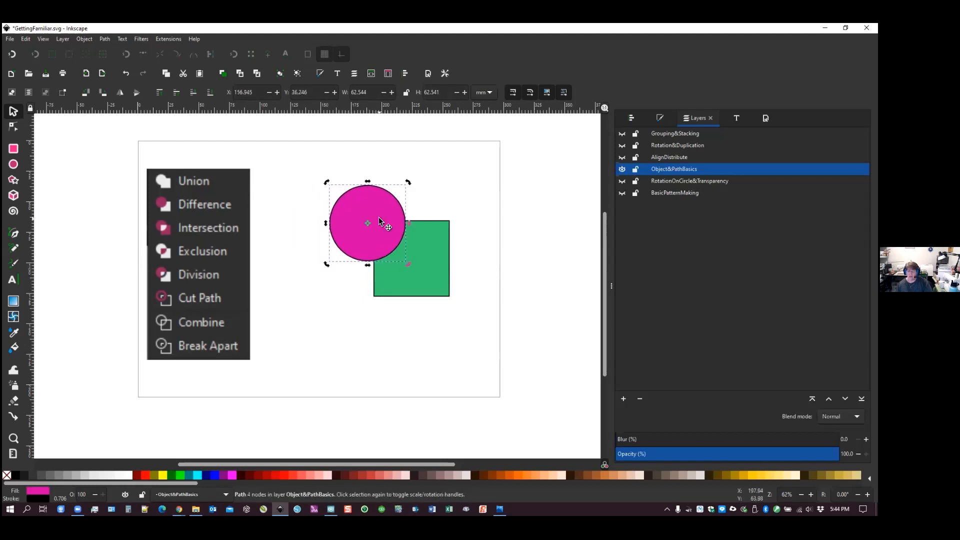
left_click(433, 260, "shift")
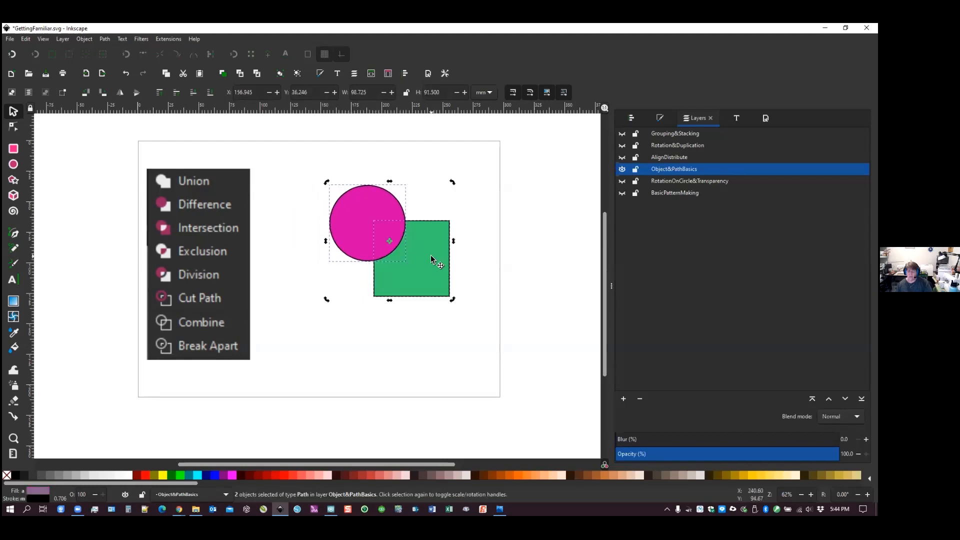
left_click(105, 39)
left_click(120, 88)
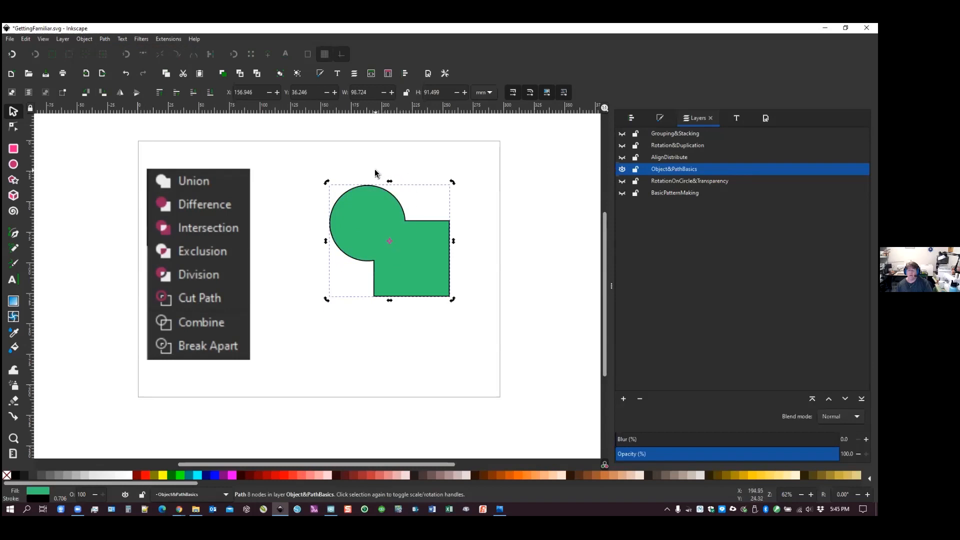
key("ctrl+z")
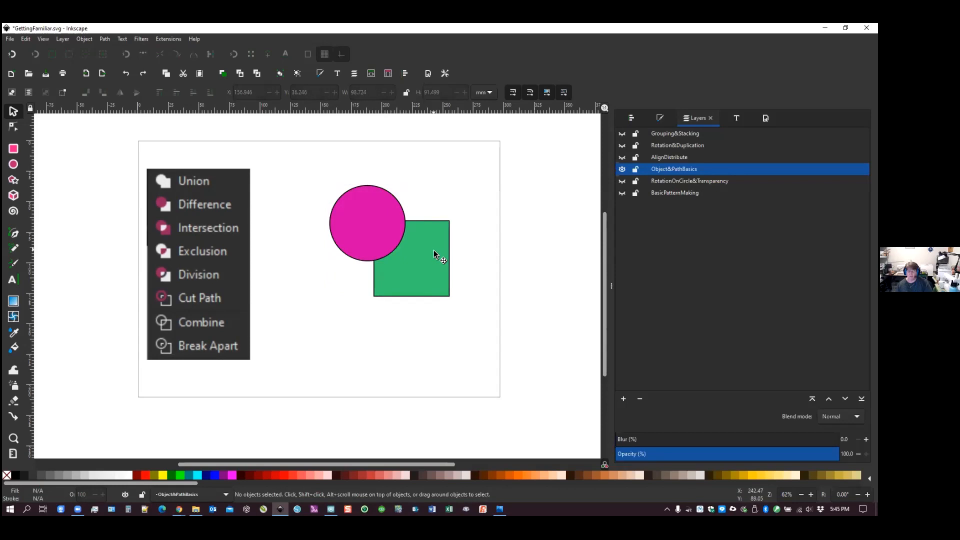
Apply Union again to the overlapping shapes, selecting the square before the circle, and undo it
left_click(419, 248)
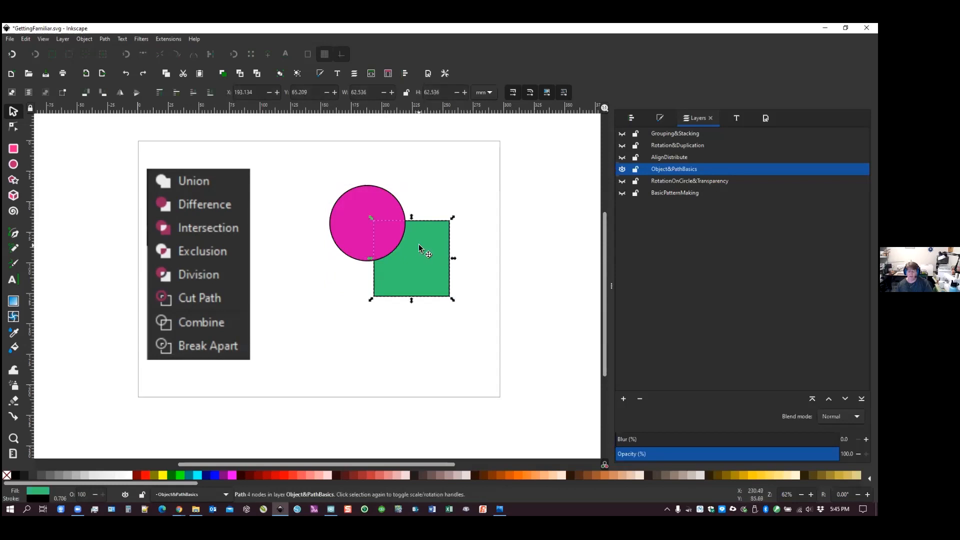
left_click(367, 206, "shift")
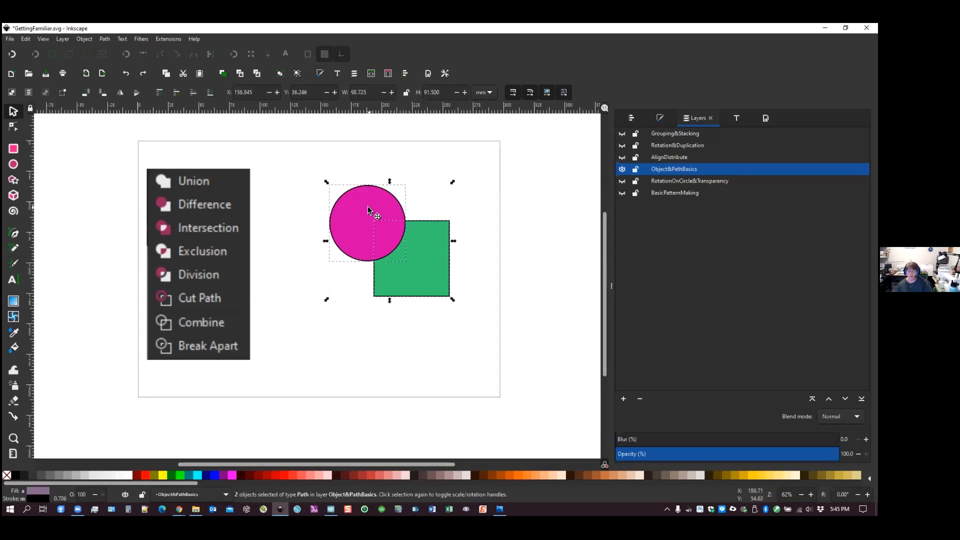
left_click(105, 39)
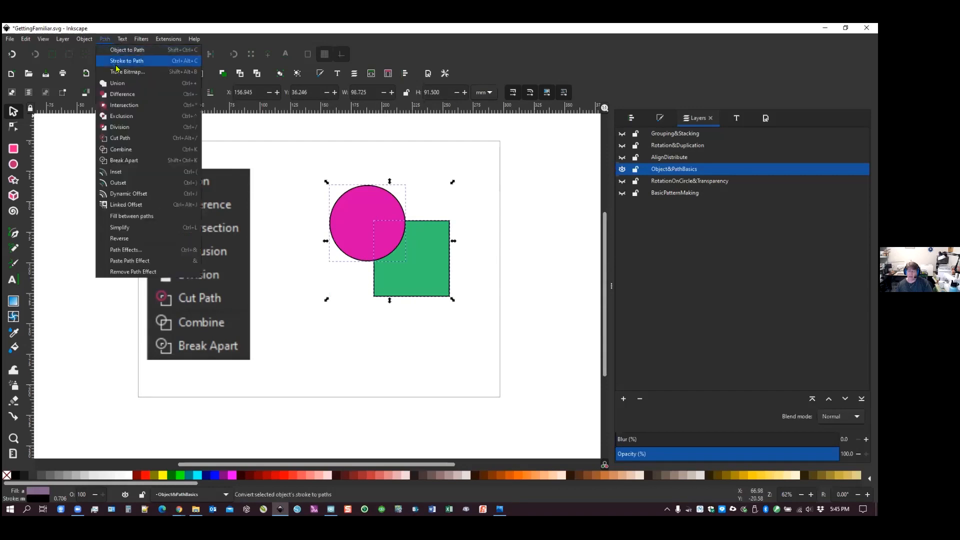
left_click(119, 83)
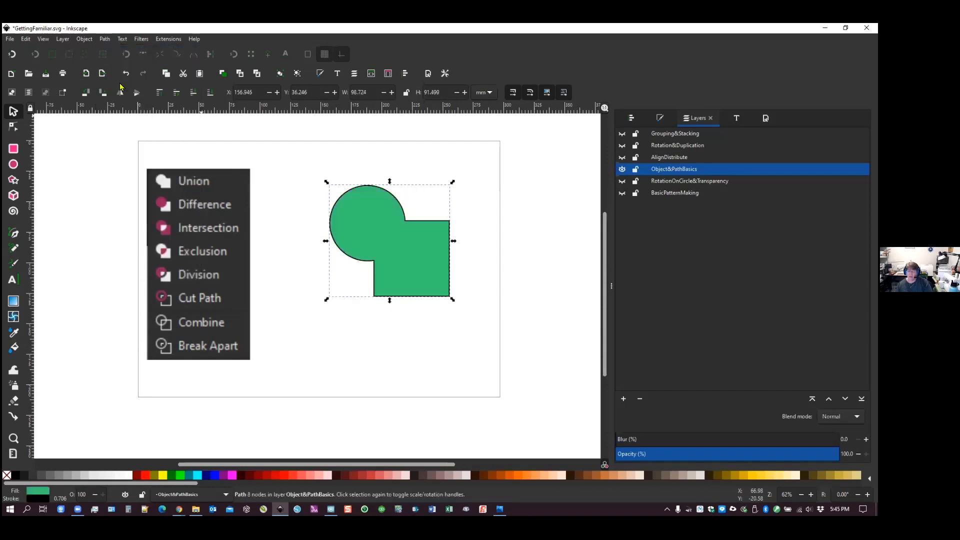
left_click(415, 214)
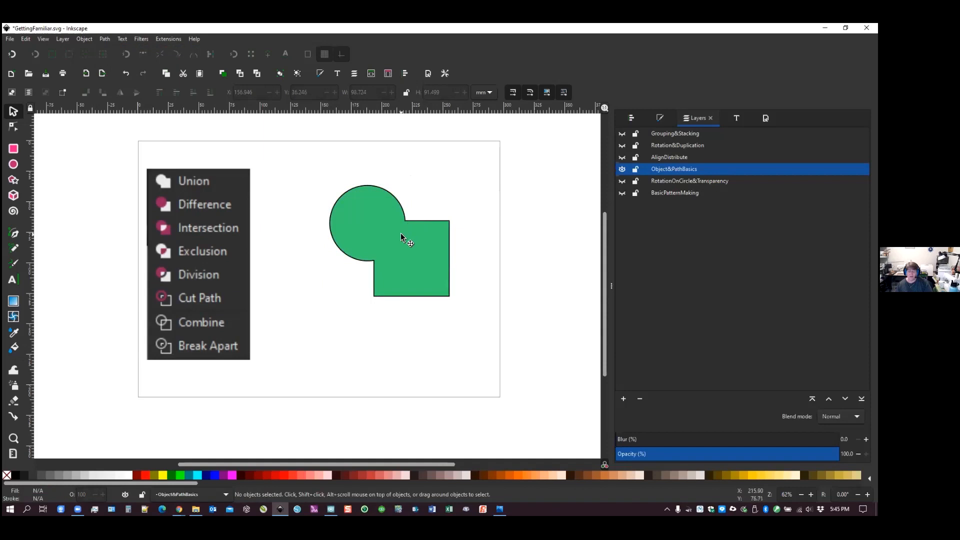
key("ctrl+z")
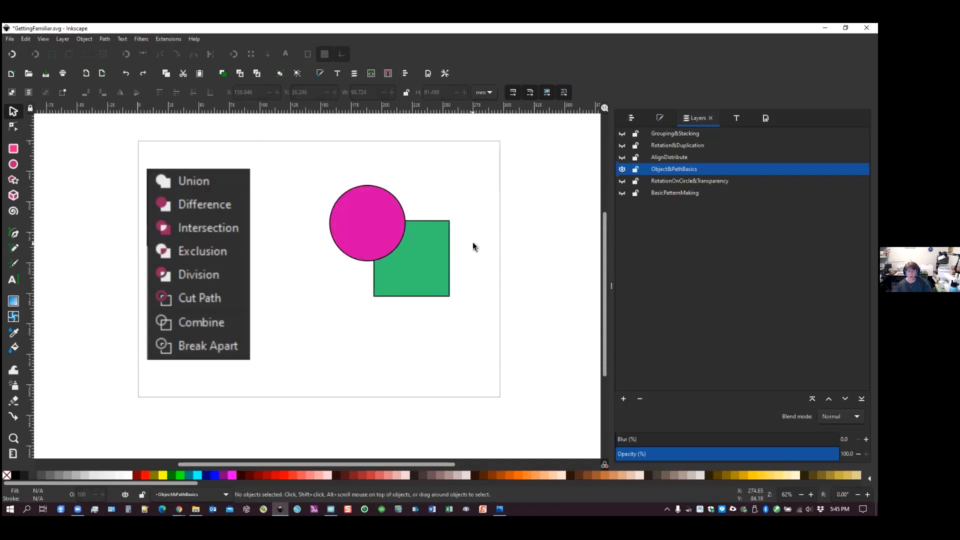
Separate the shapes, placing the square at about X 205, Y 70 mm and the circle at about X 132, Y 14 mm
left_click_drag(345, 228, 344, 227)
left_click(419, 245)
left_click_drag(418, 245, 433, 252)
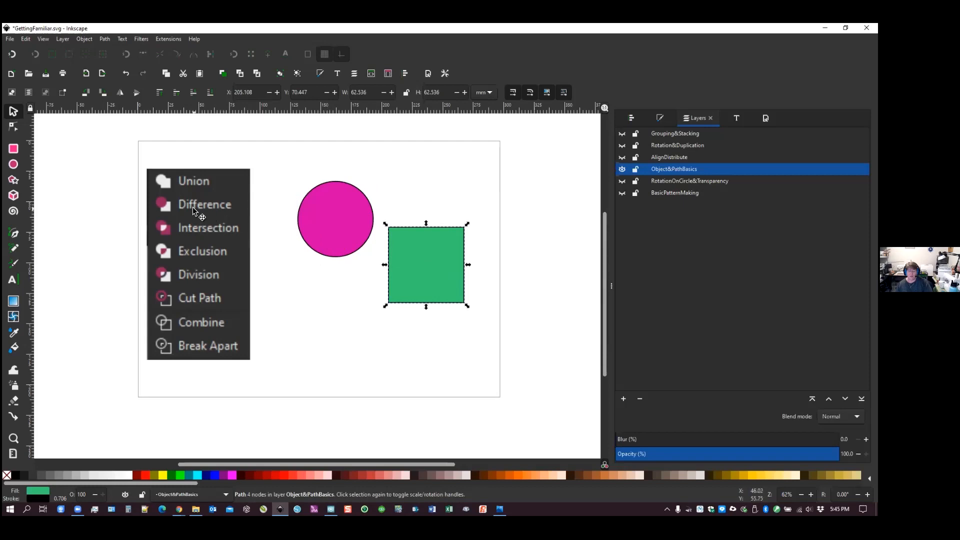
left_click(364, 235)
left_click_drag(365, 236, 310, 199)
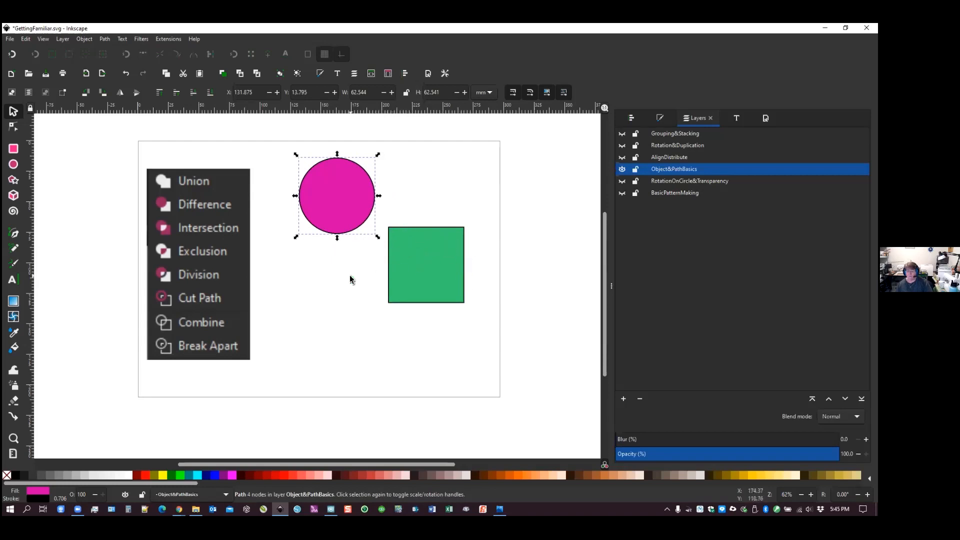
Overlap the circle with the square's corner, cut it out of the square with Difference, and undo the cut and the move
left_click_drag(348, 220, 387, 242)
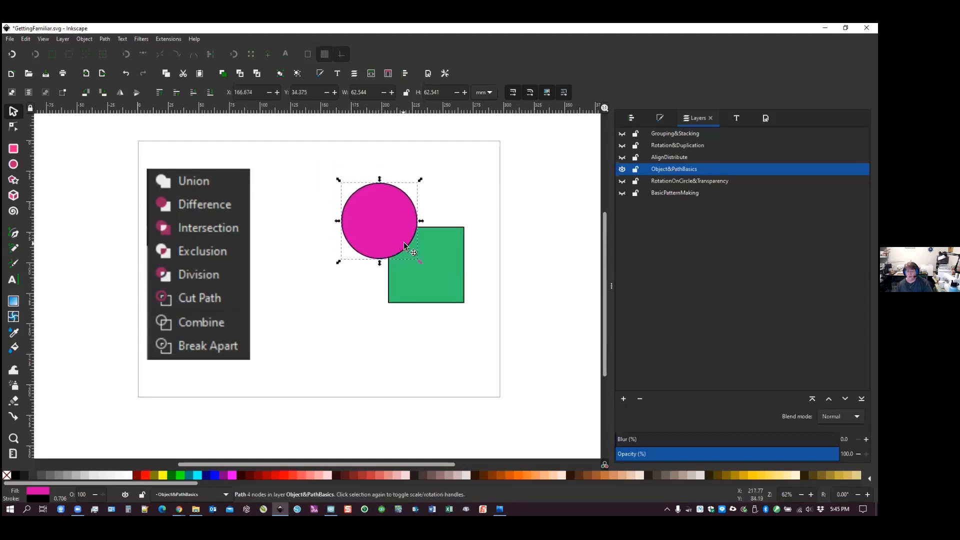
left_click(436, 253, "shift")
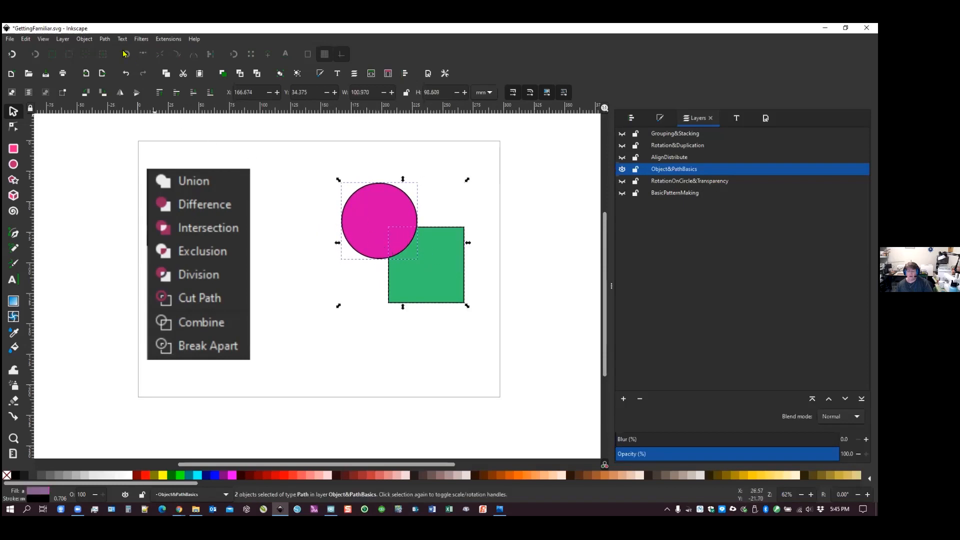
left_click(105, 39)
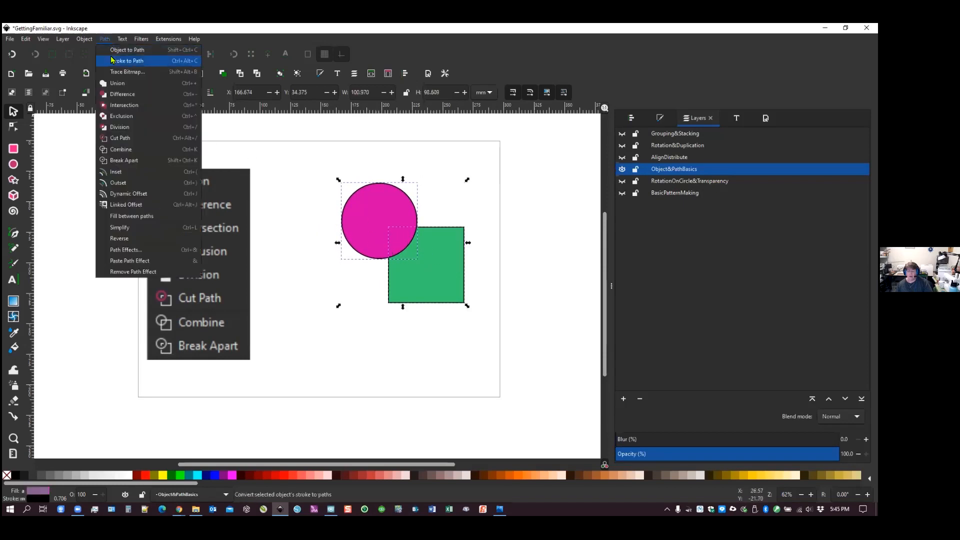
left_click(120, 99)
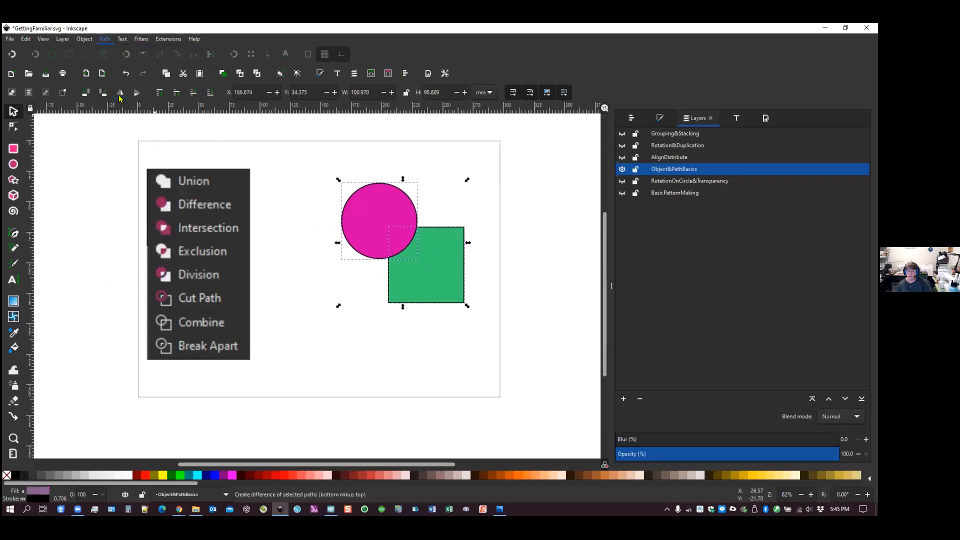
left_click(445, 339)
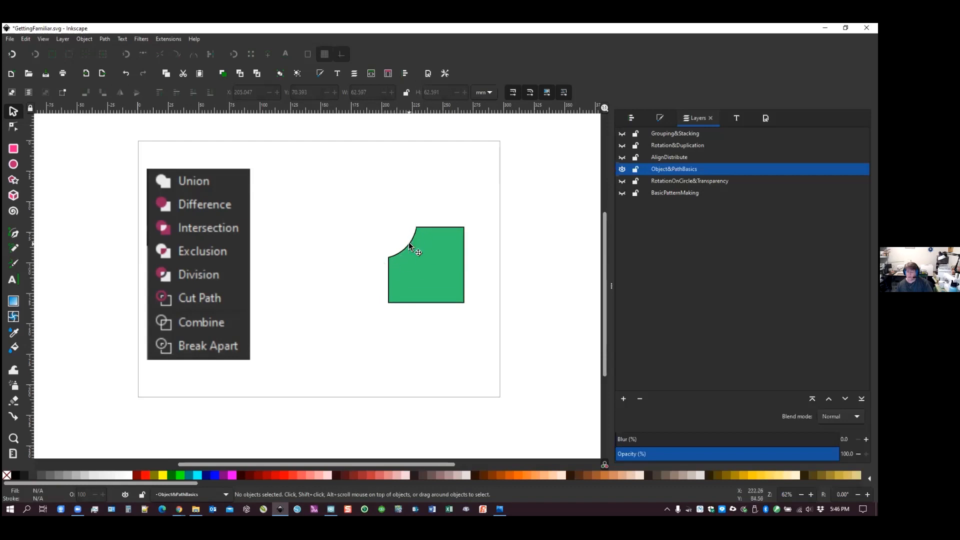
key("ctrl+z")
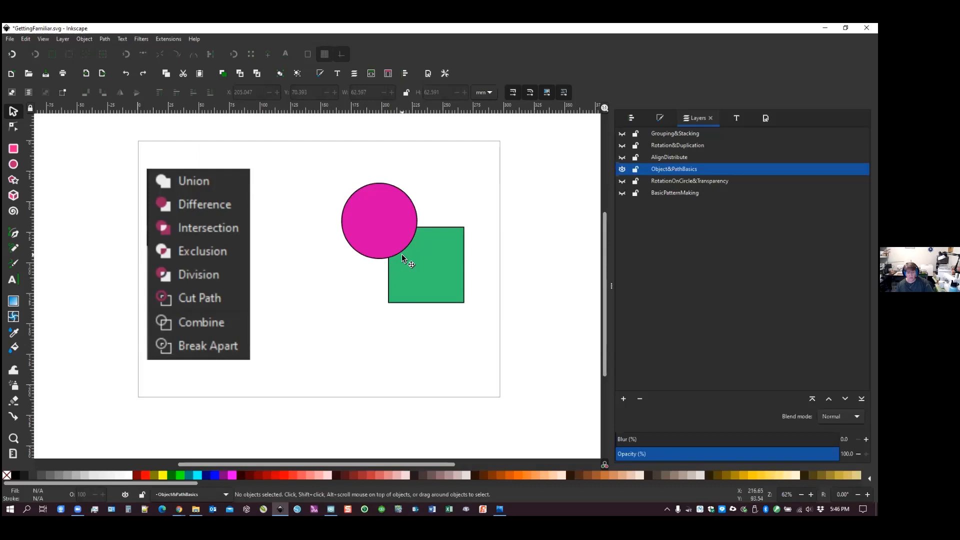
key("ctrl+z")
Duplicate the pink circle and place one copy over each upper corner of the green square
left_click(359, 213)
left_click_drag(355, 211, 470, 241)
key("ctrl+d")
left_click(395, 230)
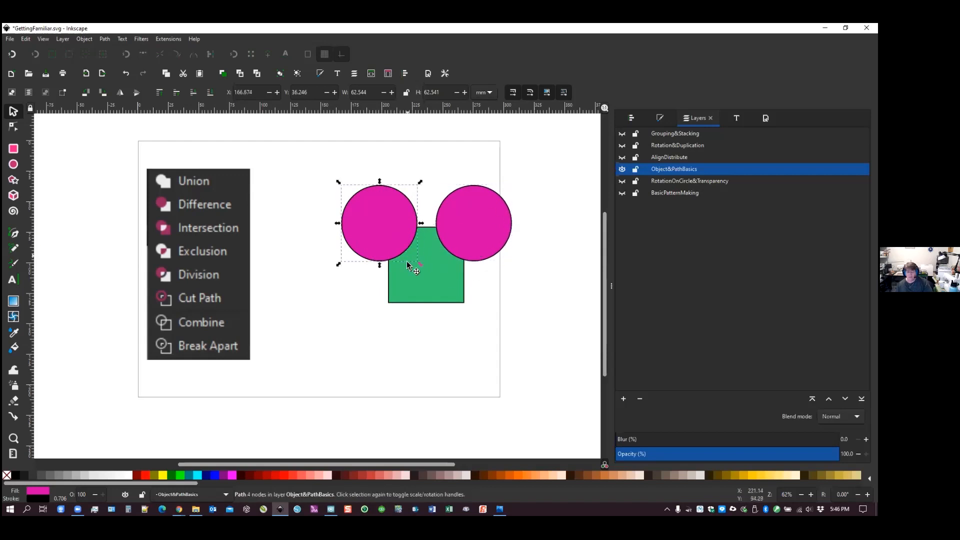
Subtract both pink circles from the square one after the other with Difference
left_click(407, 277, "shift")
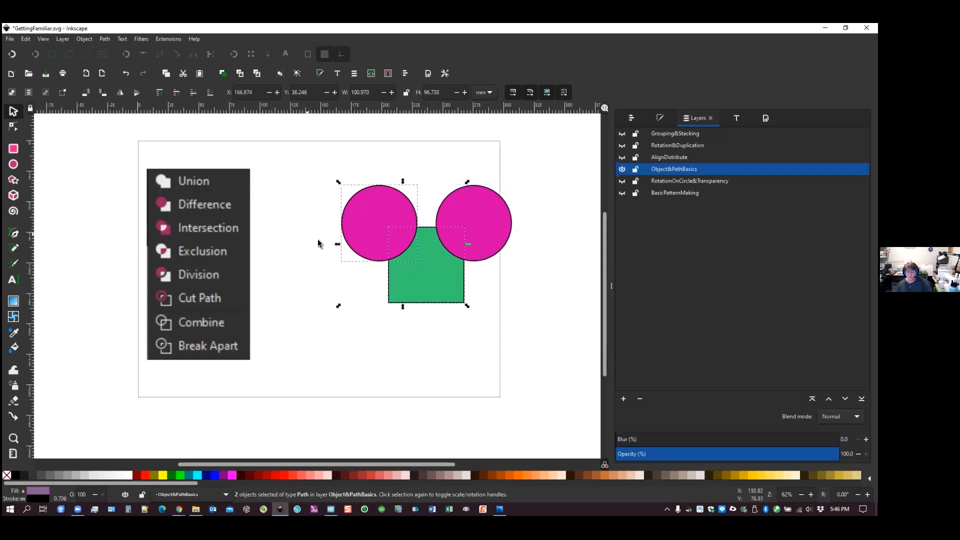
left_click(104, 38)
left_click(120, 94)
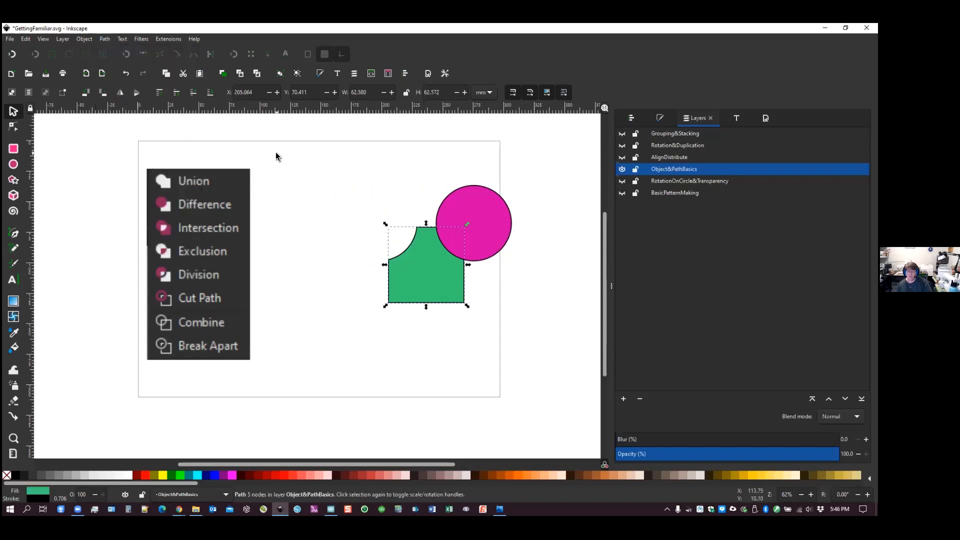
left_click(484, 233)
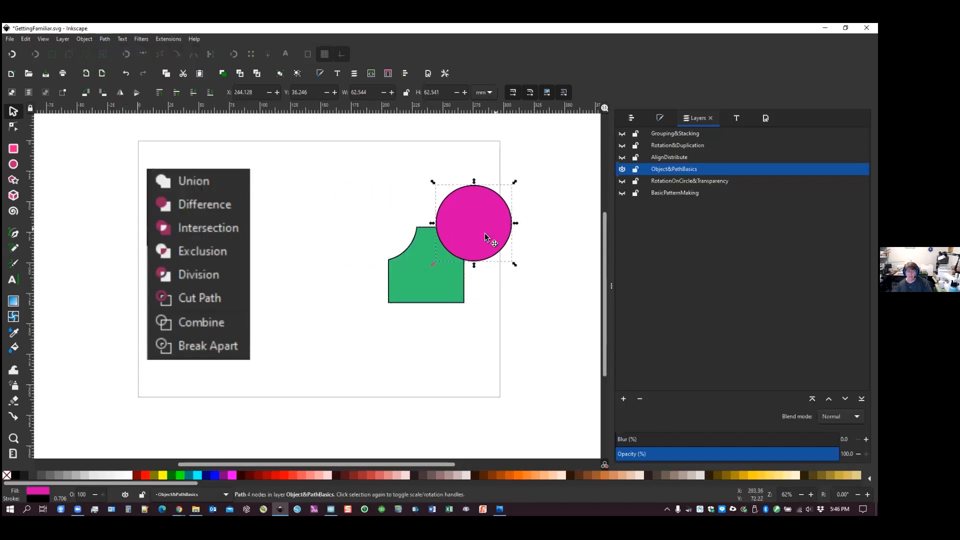
left_click(413, 280, "shift")
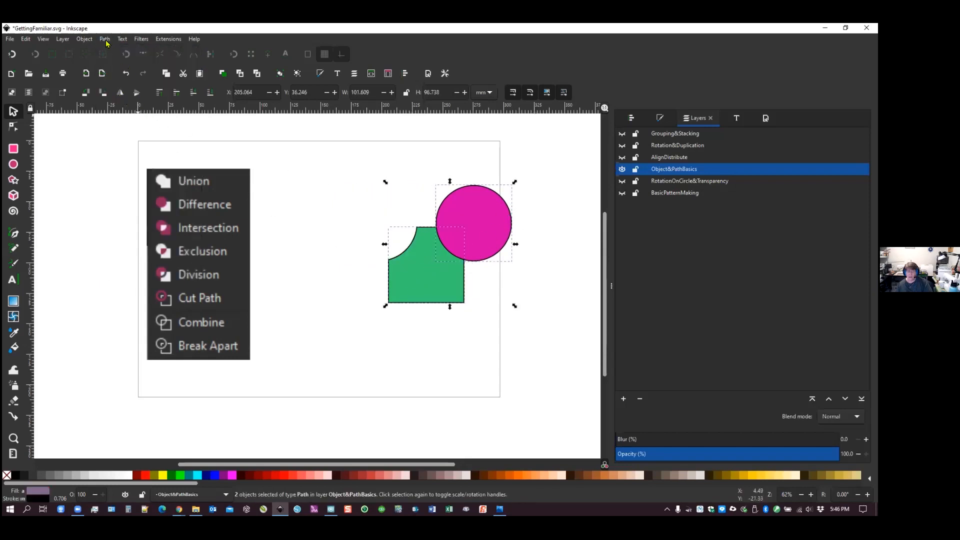
left_click(105, 39)
left_click(119, 94)
left_click(434, 219)
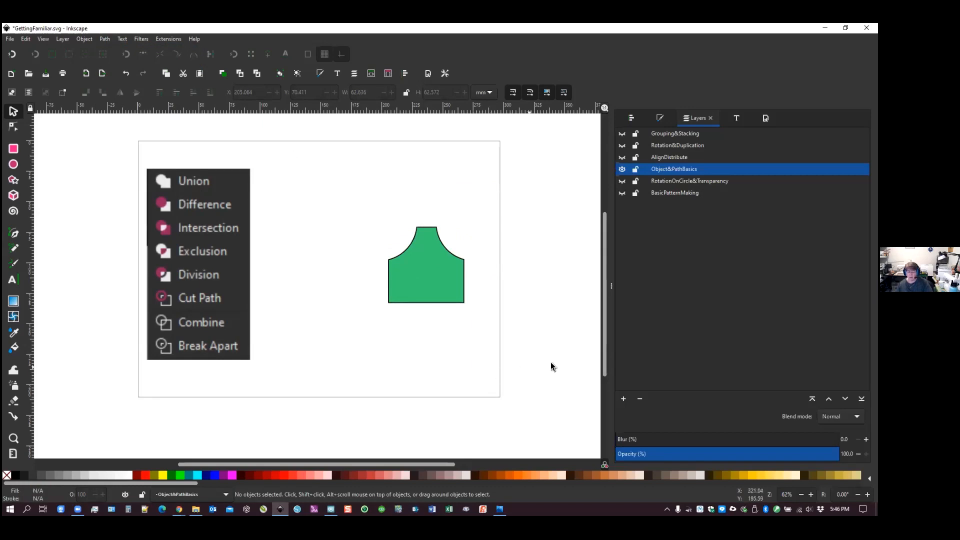
Undo both Difference cuts and the circle duplication, leaving the original circle and square separated
key("ctrl+z")
key("ctrl+z")
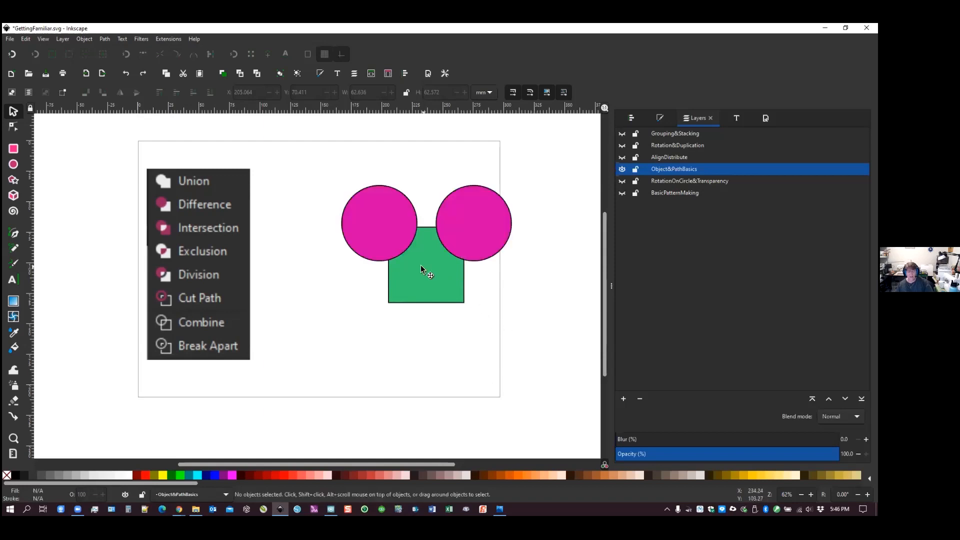
key("ctrl+z")
left_click_drag(383, 220, 357, 205)
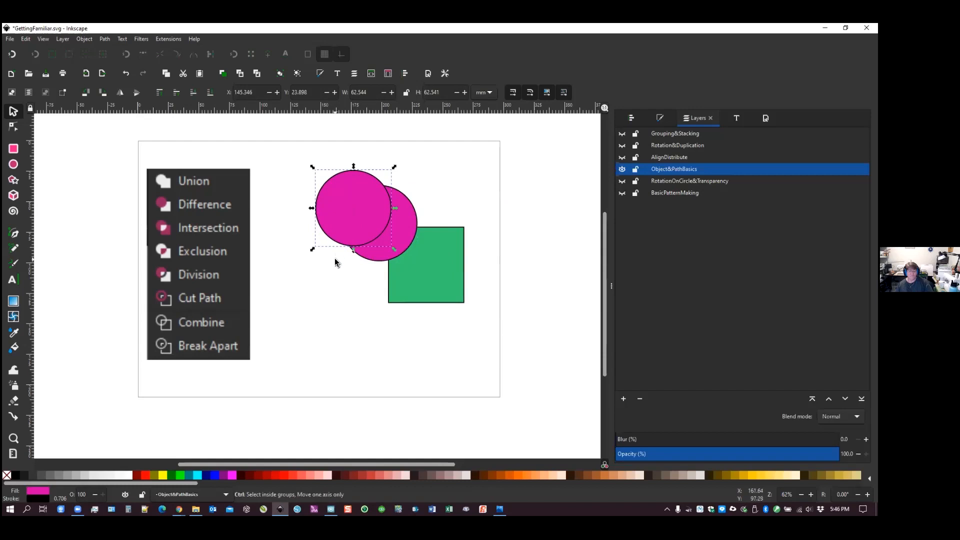
key("ctrl+z")
key("ctrl+z")
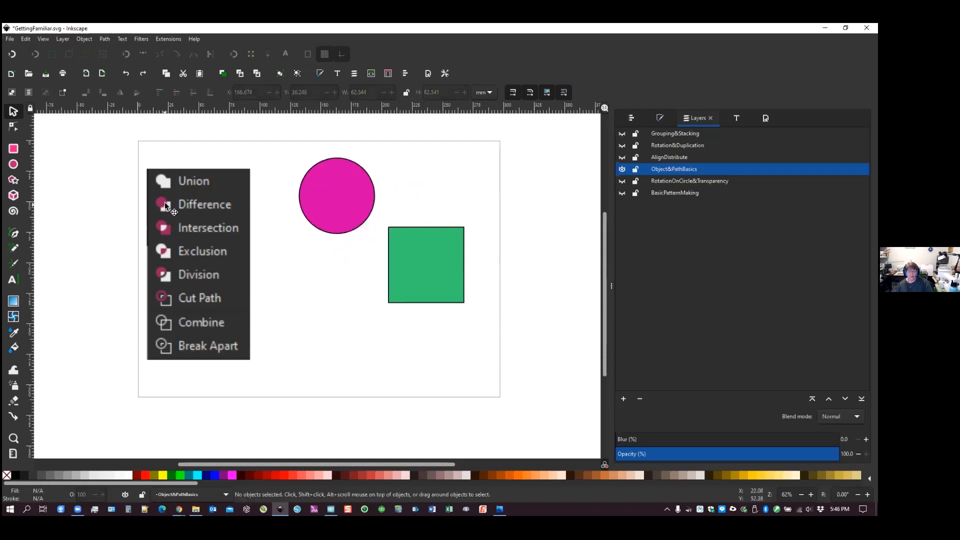
Shrink the pink circle to about 27 by 25 mm and place it inside the green square
left_click_drag(350, 202, 388, 234)
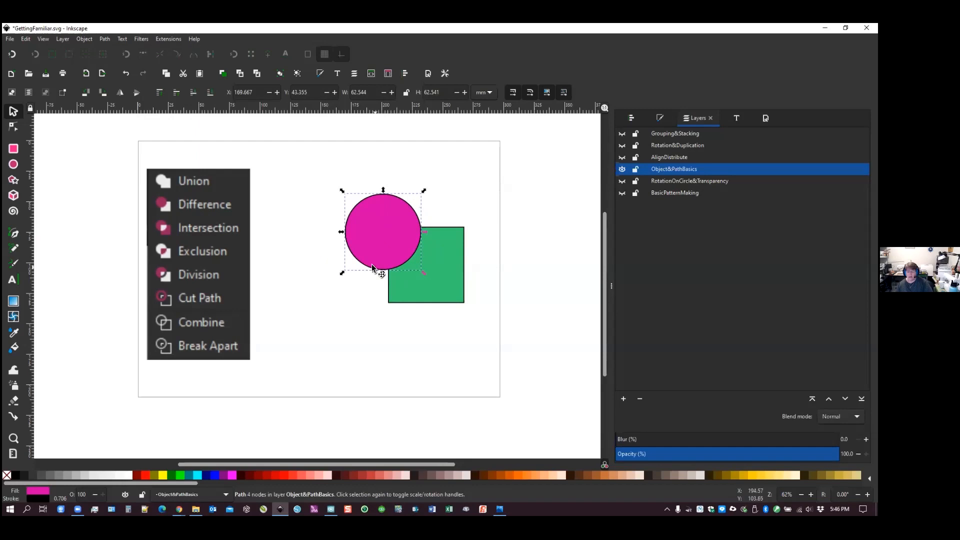
left_click_drag(383, 229, 355, 217)
left_click_drag(395, 181, 431, 261)
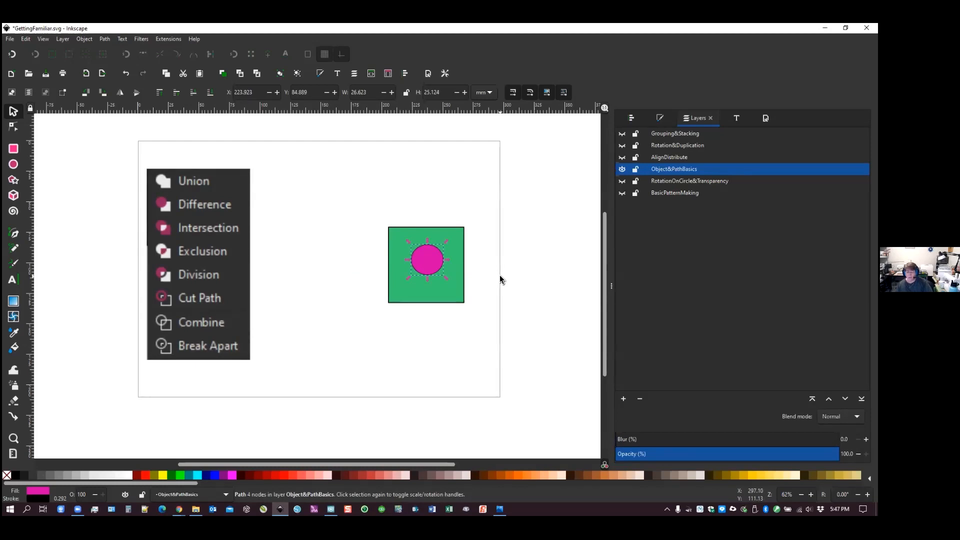
Subtract the small pink circle from the green square with Difference
key("shift")
left_click(417, 236, "shift")
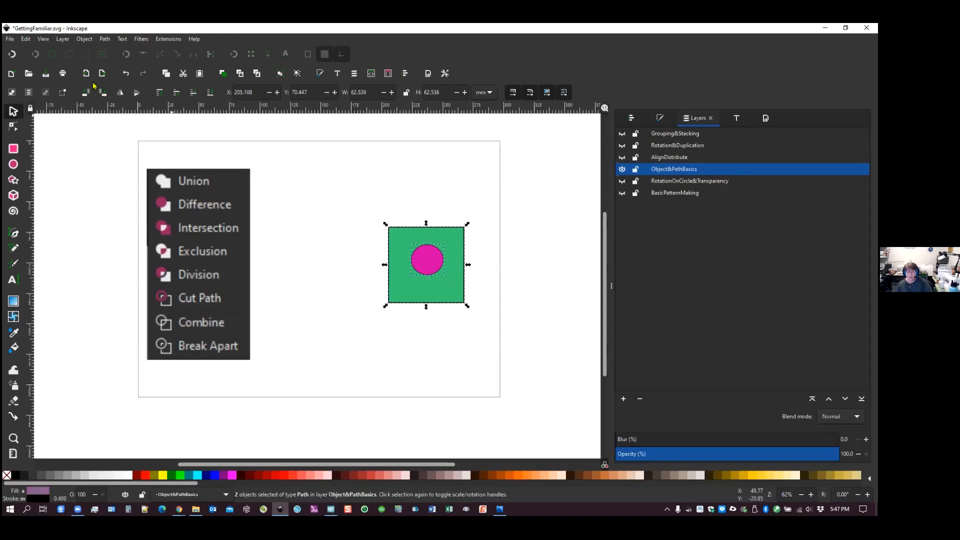
left_click(105, 39)
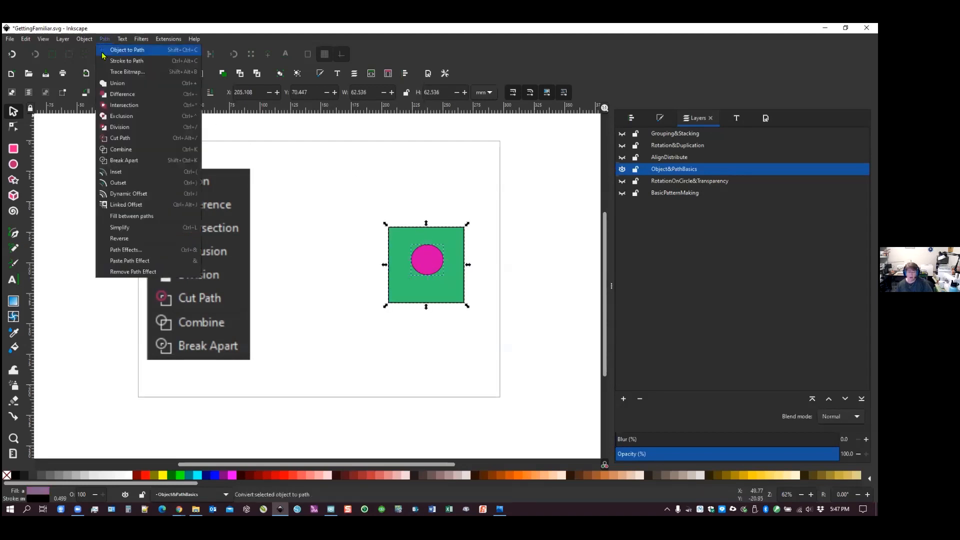
left_click(114, 96)
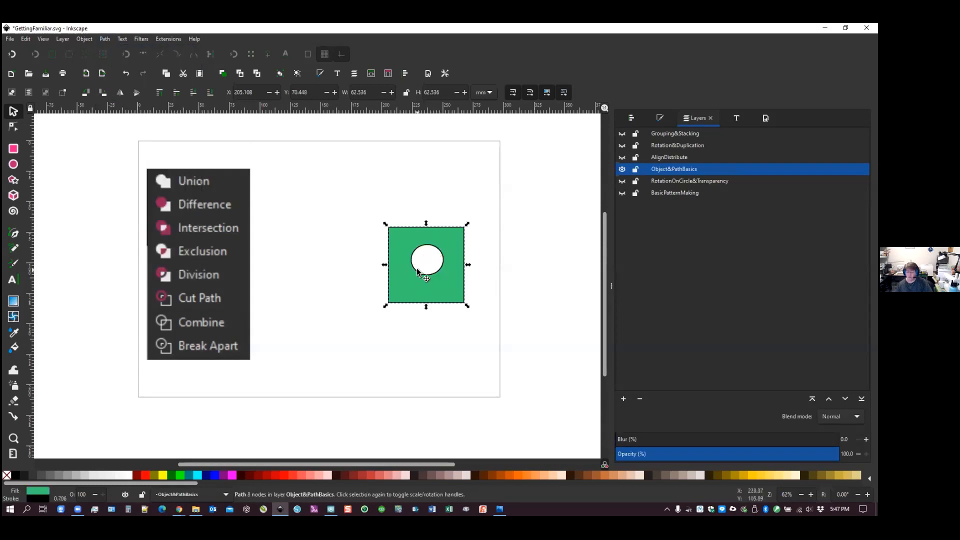
Undo the Difference and the circle's resizing, and place the full-size circle beside the square
key("ctrl+z")
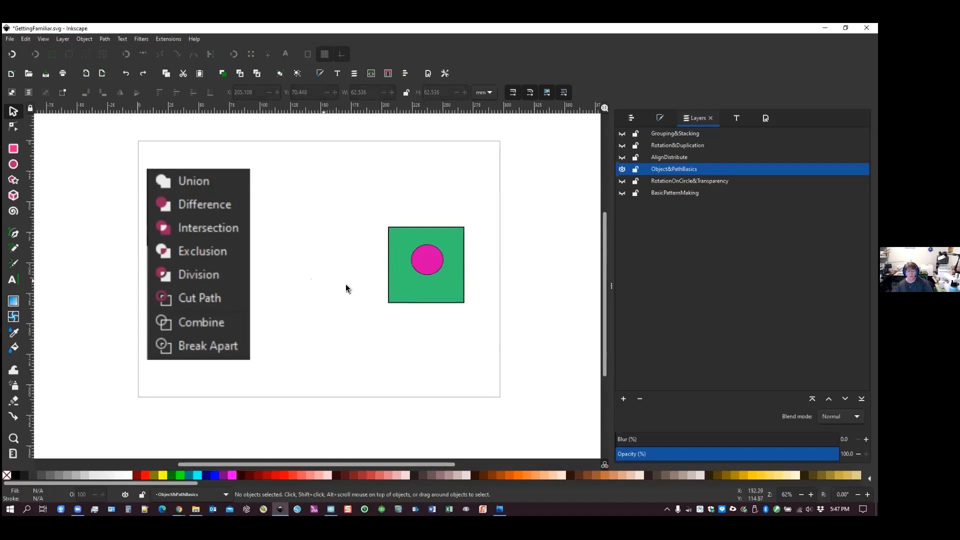
key("ctrl+z")
key("ctrl+z")
left_click_drag(361, 219, 346, 229)
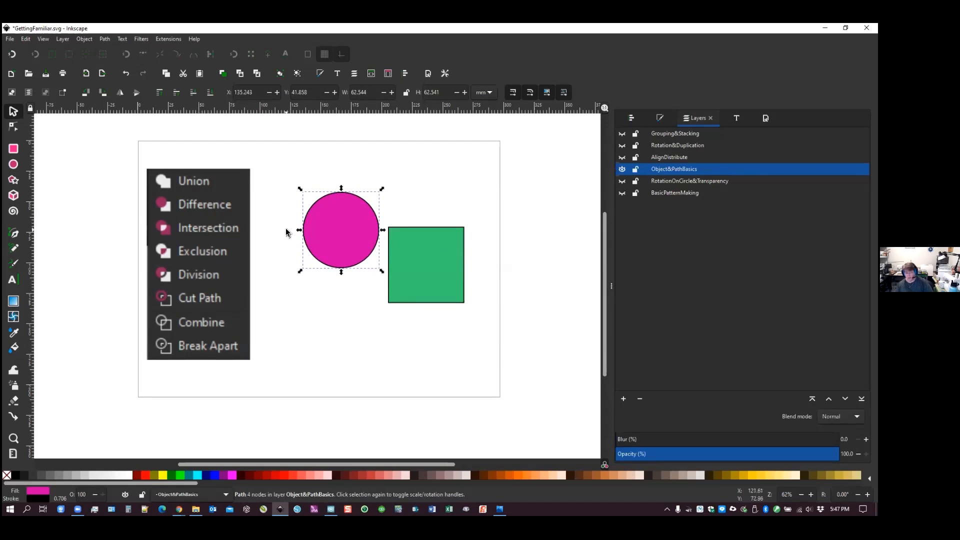
Overlap the pink circle on the square's upper-left corner and apply Intersection to both shapes
left_click_drag(344, 238, 388, 236)
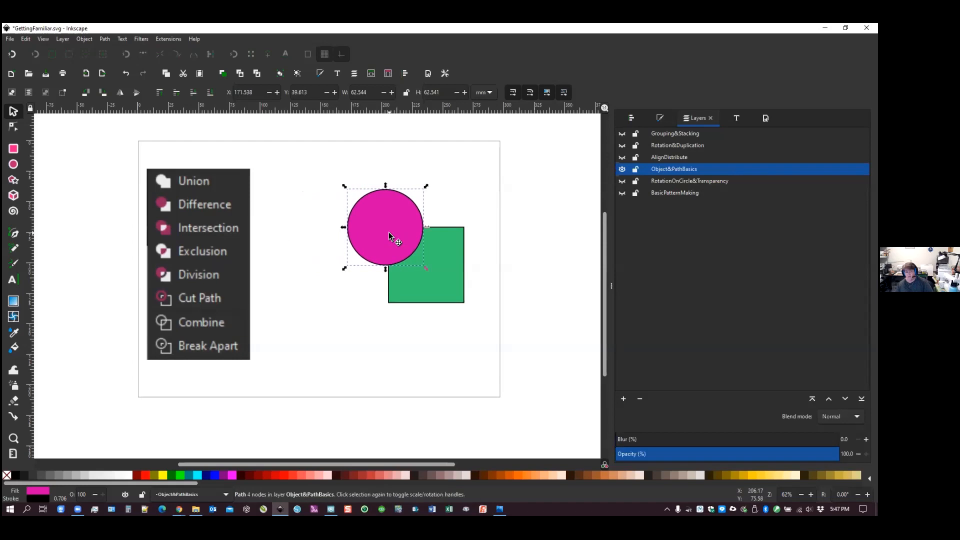
left_click(441, 262, "shift")
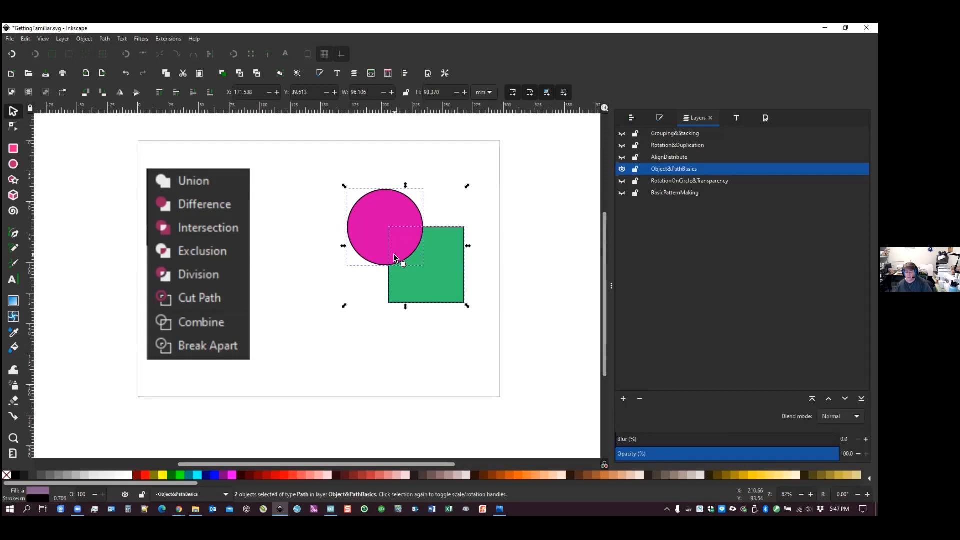
left_click(86, 39)
mouse_move(101, 40)
left_click(109, 106)
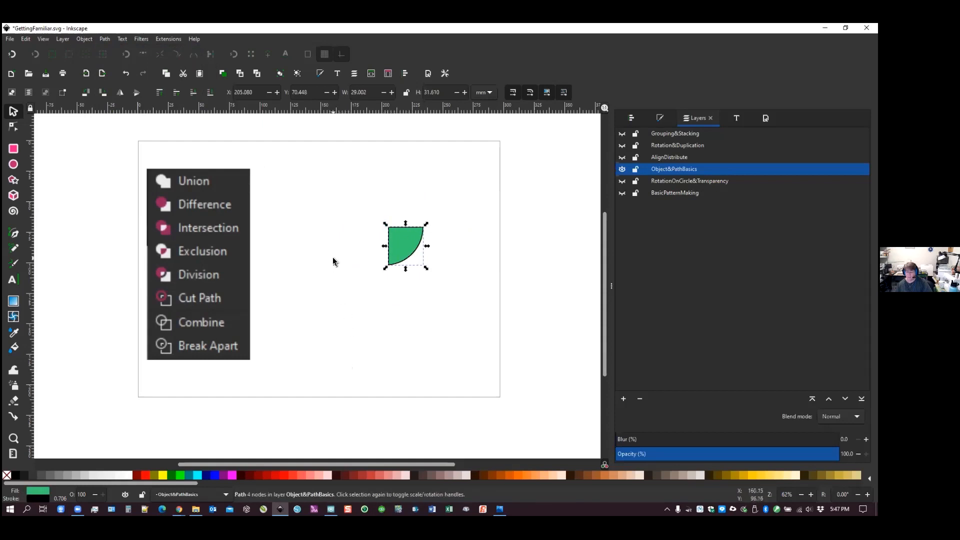
Undo the Intersection and move the pink circle clear of the green square
key("ctrl+z")
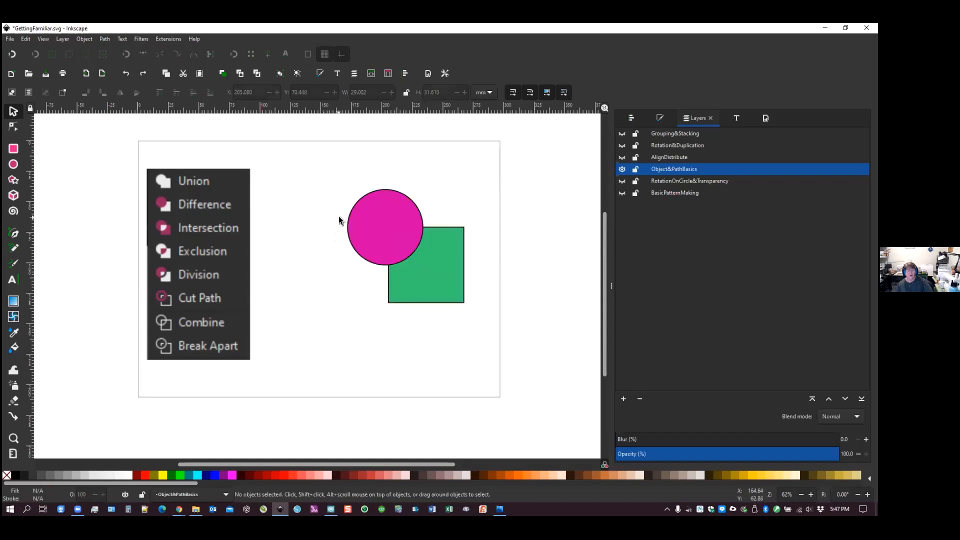
left_click_drag(389, 234, 349, 226)
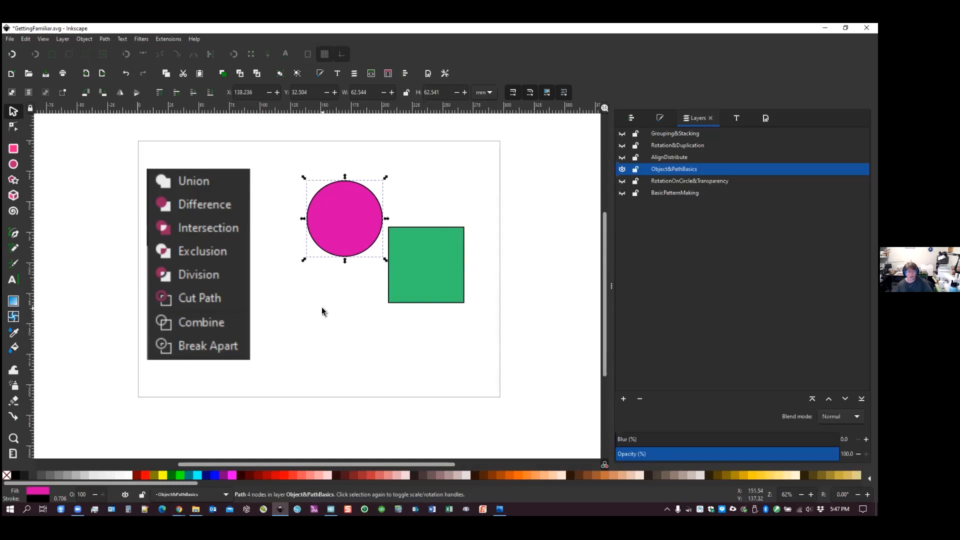
left_click(440, 210)
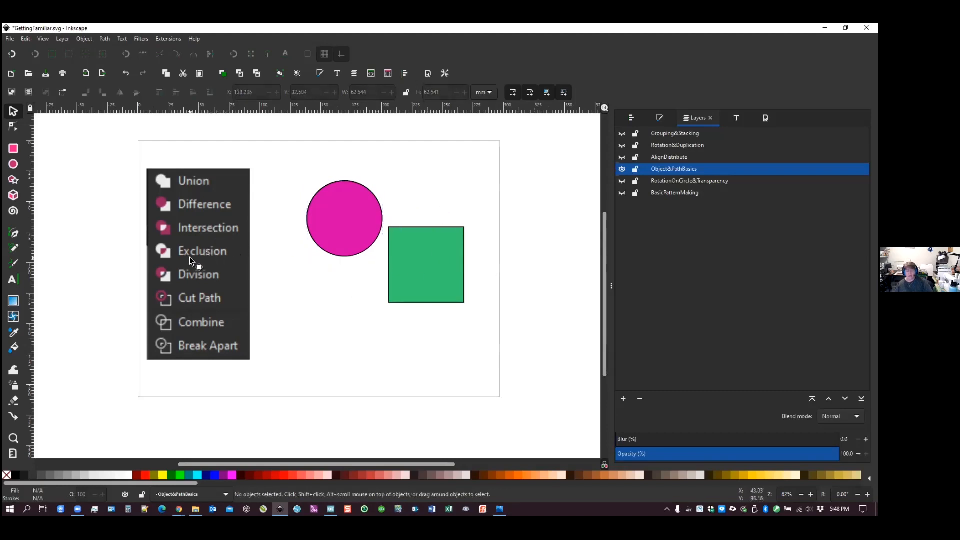
Move the pink circle over the square's upper-left corner and apply Exclusion to the two shapes
left_click_drag(356, 229, 398, 235)
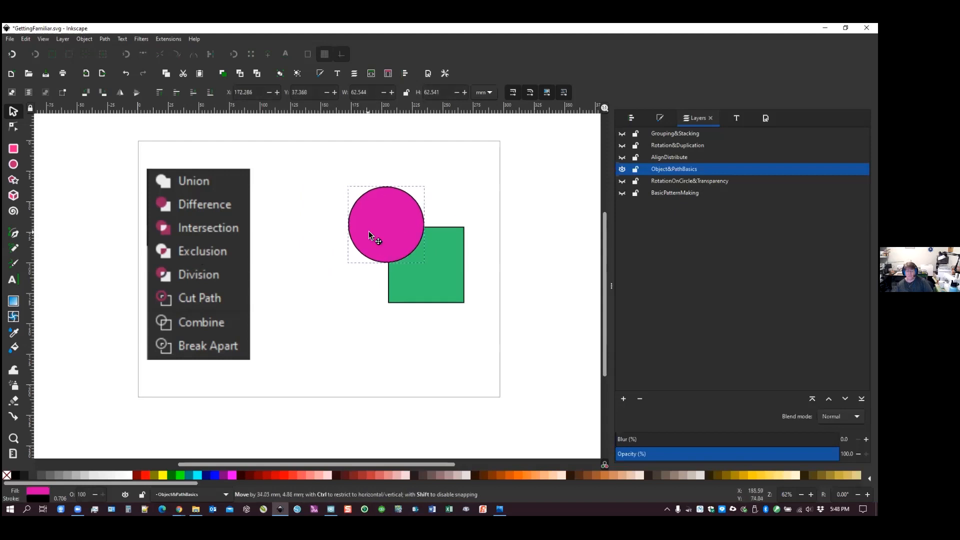
left_click(444, 272, "shift")
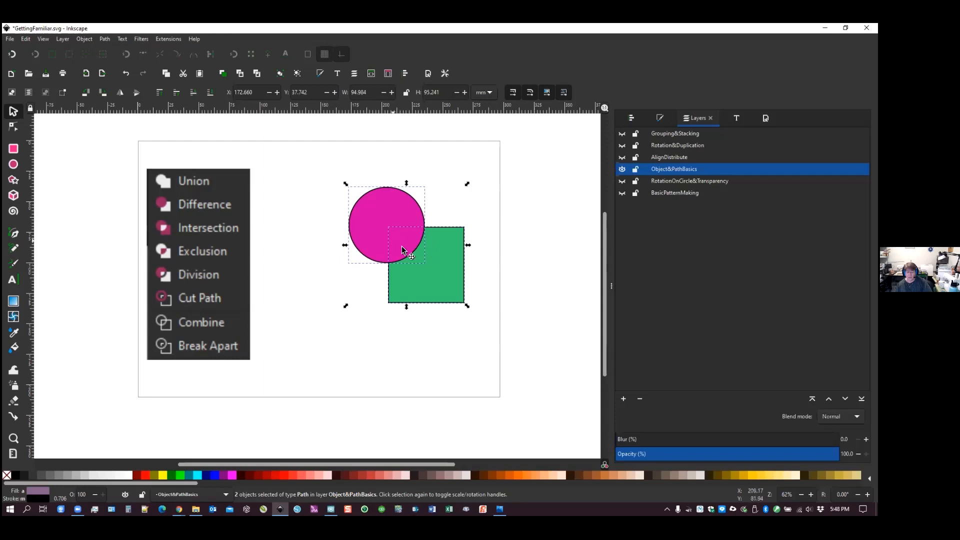
left_click(104, 40)
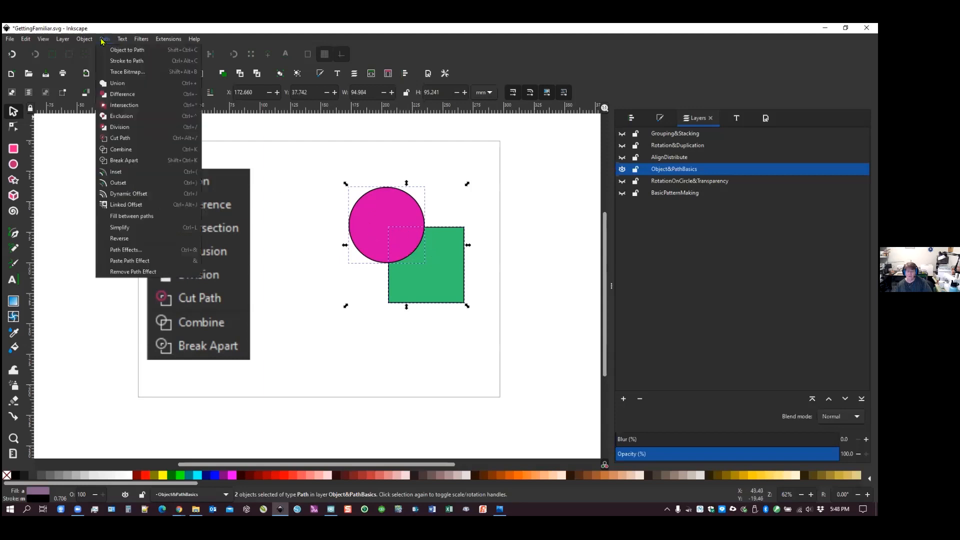
left_click(118, 118)
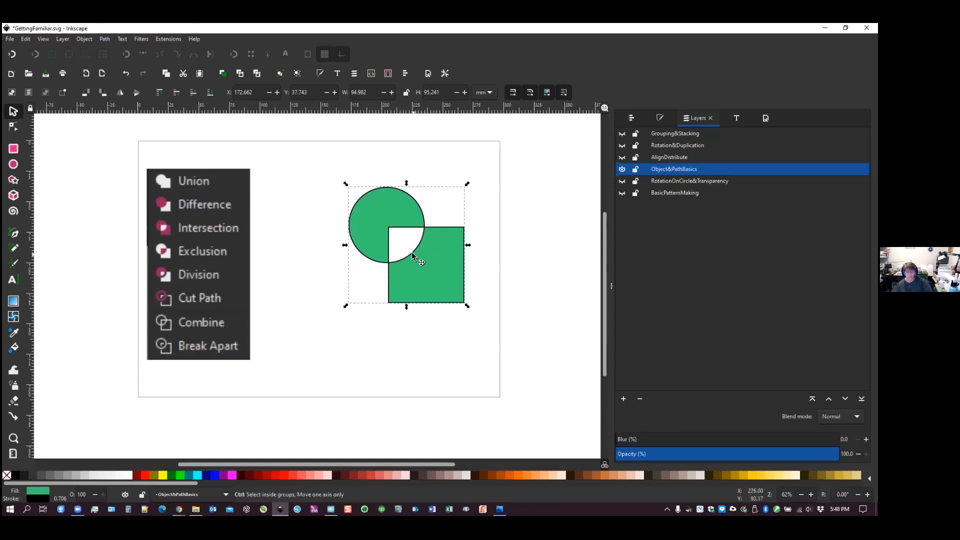
Undo the Exclusion and reposition the pink circle so it overlaps the square's upper-left corner again
key("ctrl+z")
left_click_drag(400, 235, 347, 241)
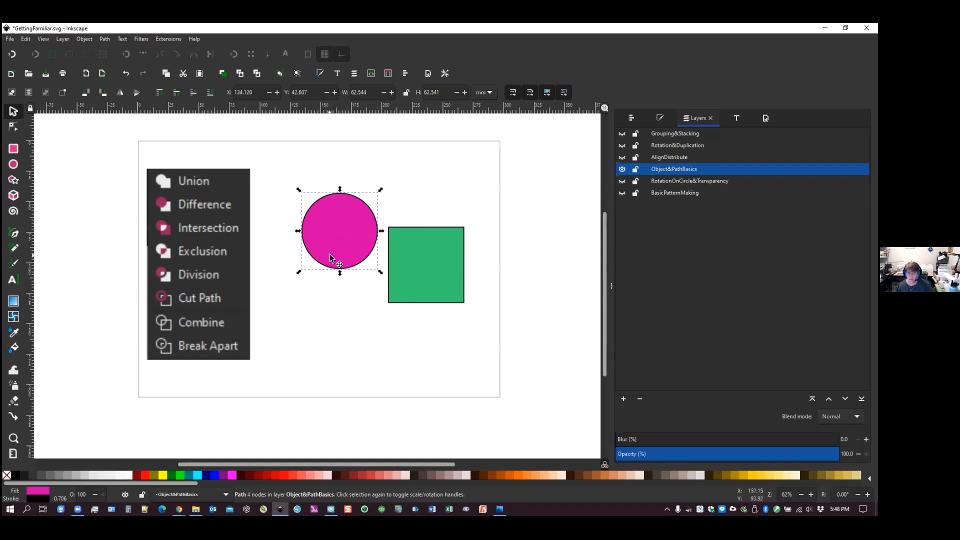
left_click_drag(343, 236, 389, 225)
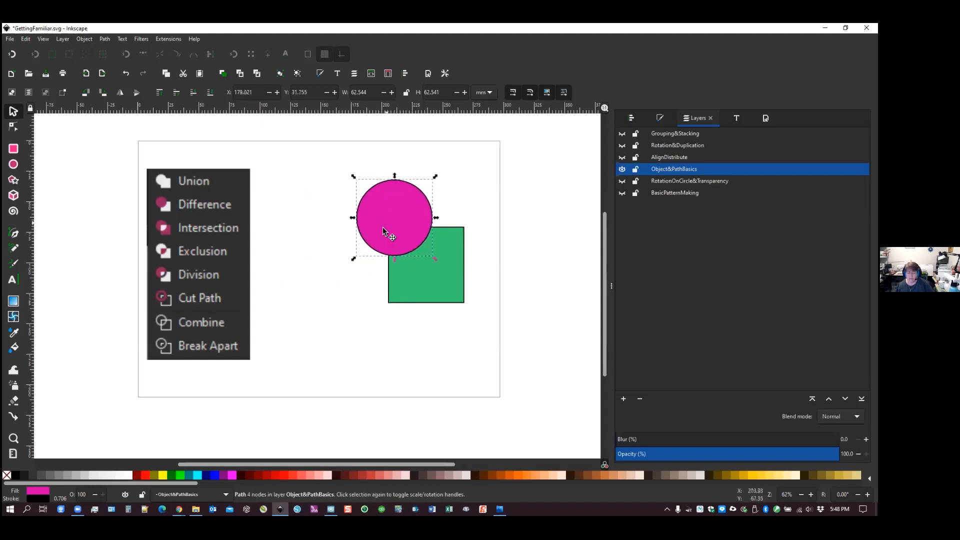
Split the green square along the circle with Division and pull the corner piece up and away
left_click(412, 276, "shift")
left_click(105, 39)
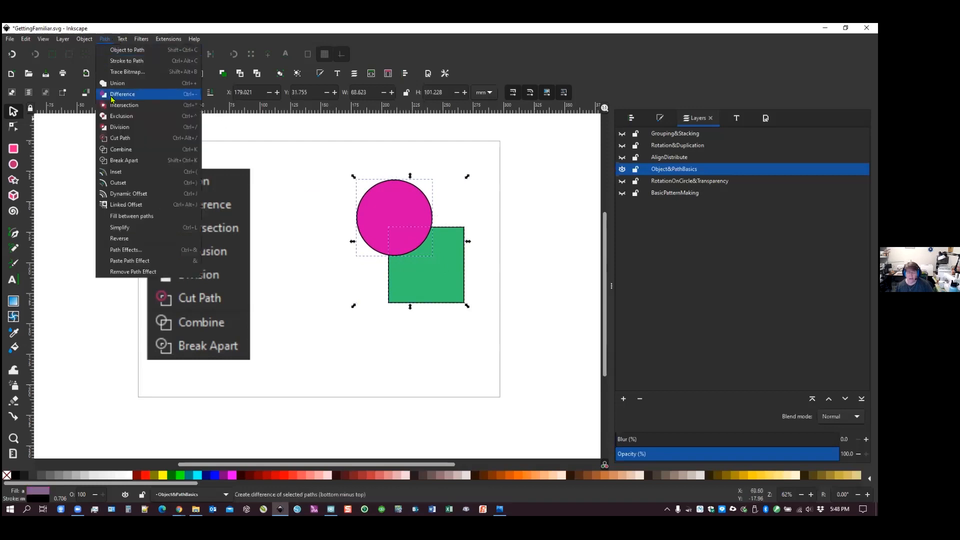
key("Escape")
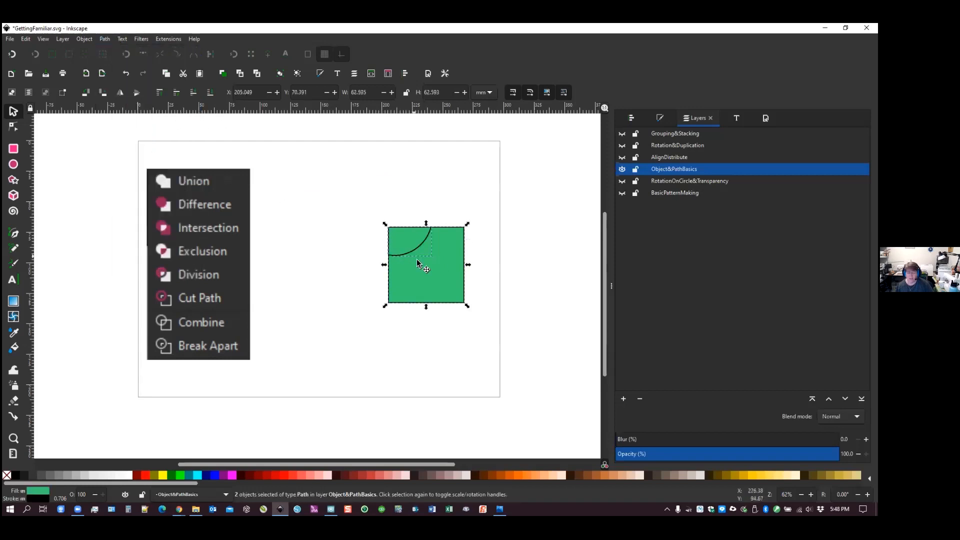
left_click(364, 279)
left_click_drag(408, 240, 361, 188)
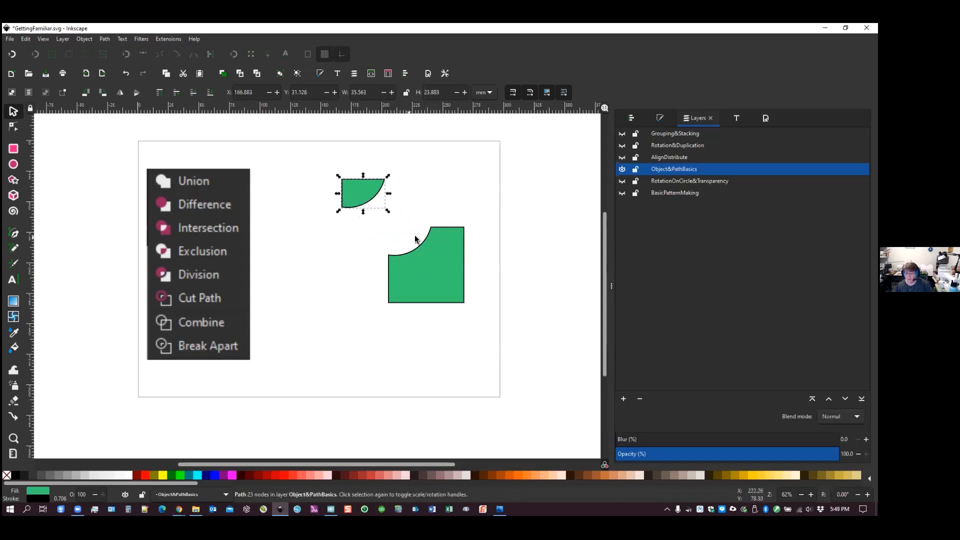
Undo the corner piece's move and the Division, and place the circle over the square's corner at about X 176, Y 33 mm
left_click(371, 199)
left_click_drag(363, 193, 412, 228)
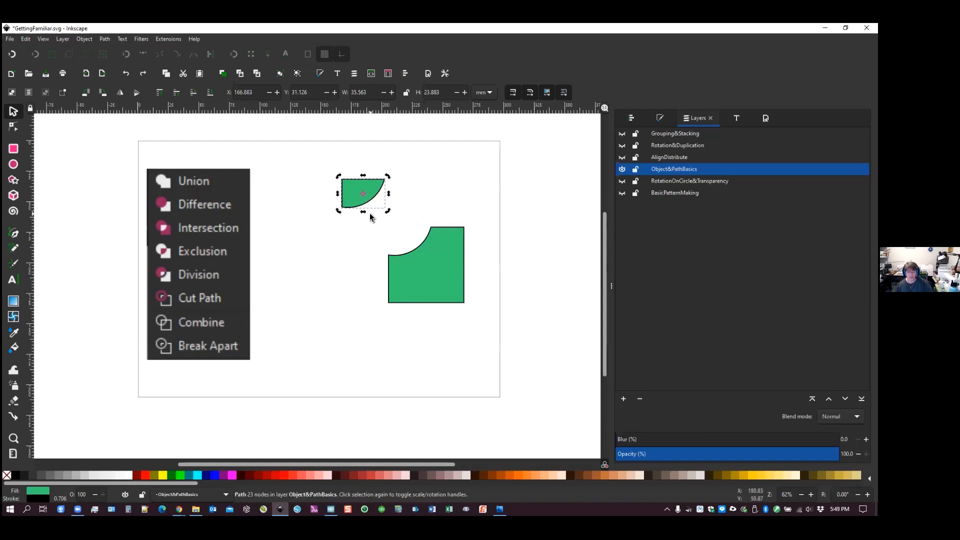
key("ctrl+z")
key("ctrl+z")
left_click_drag(394, 223, 341, 221)
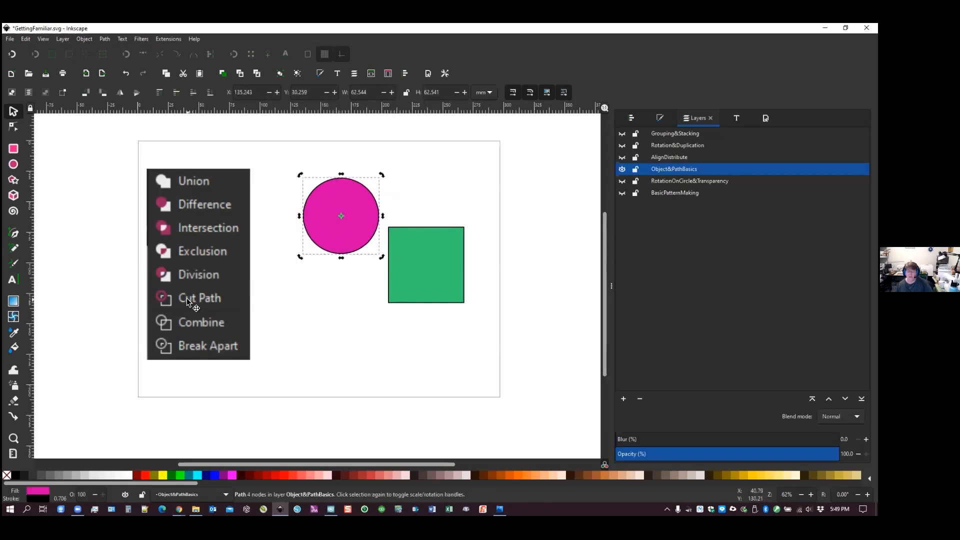
left_click_drag(371, 234, 420, 237)
Split the green square's outline with the pink circle using Cut Path
left_click(421, 279, "shift")
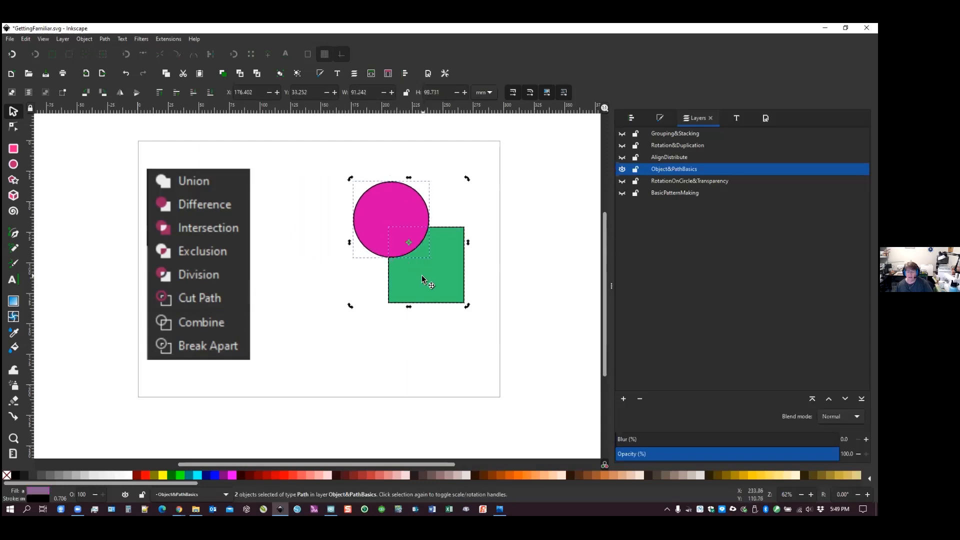
left_click(105, 40)
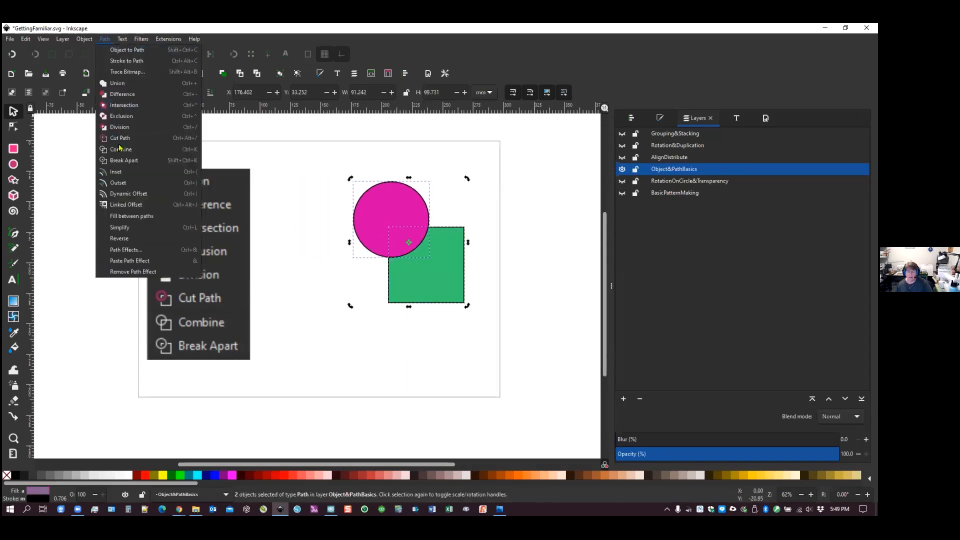
left_click(119, 137)
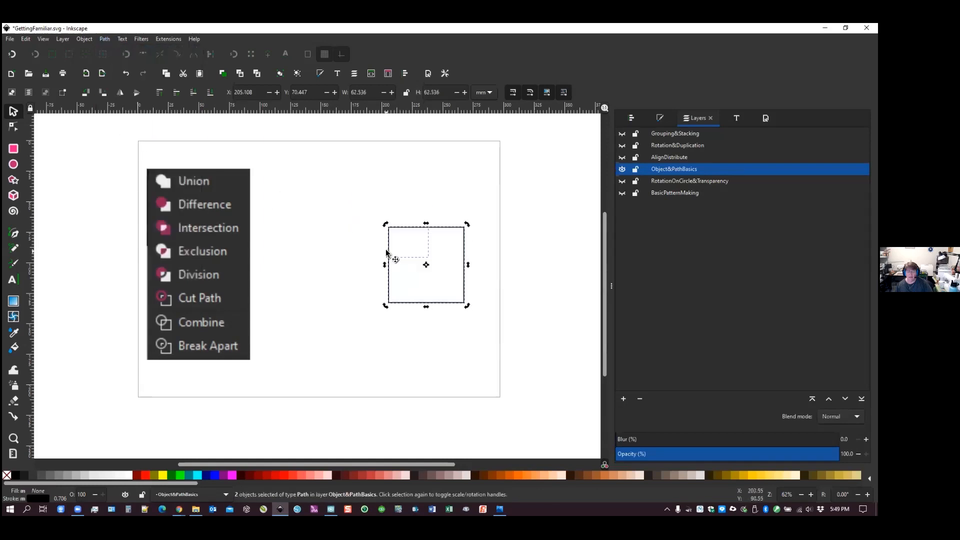
Pull the cut corner segment away from the square's outline, then undo that move and the Cut Path
left_click(407, 253)
left_click(413, 229)
left_click_drag(412, 229, 388, 211)
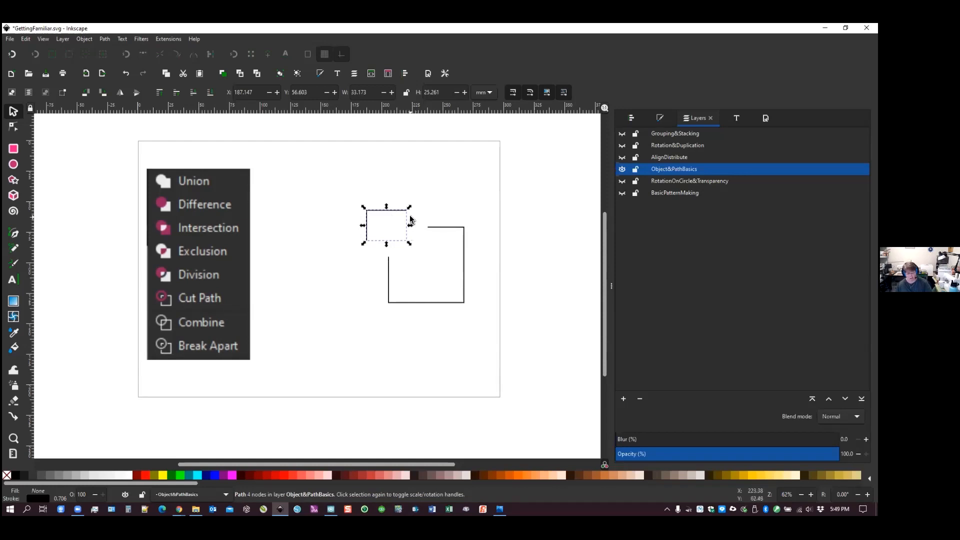
key("ctrl+z")
key("ctrl+z")
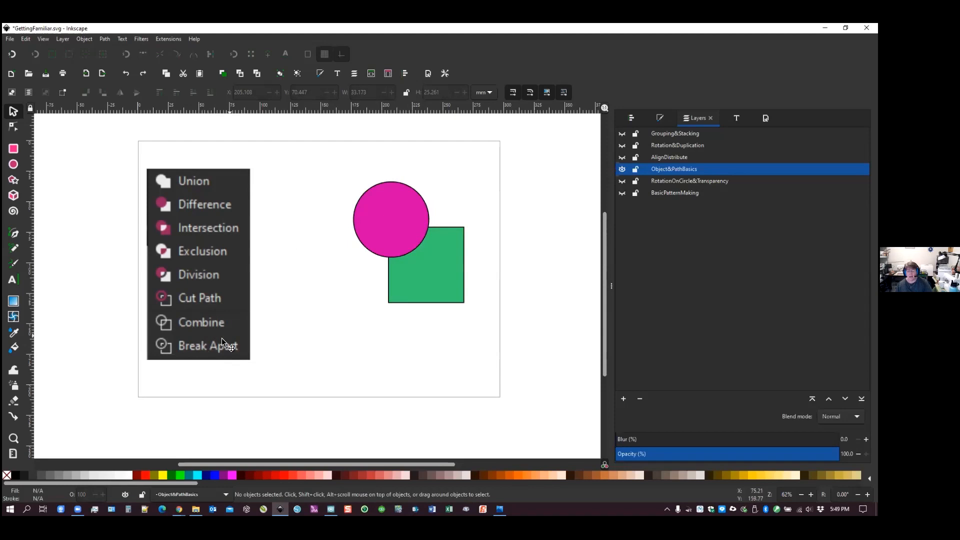
Combine the pink circle and green square into one path and move it to about X 164, Y 14 mm
left_click(394, 245)
left_click(412, 270, "shift")
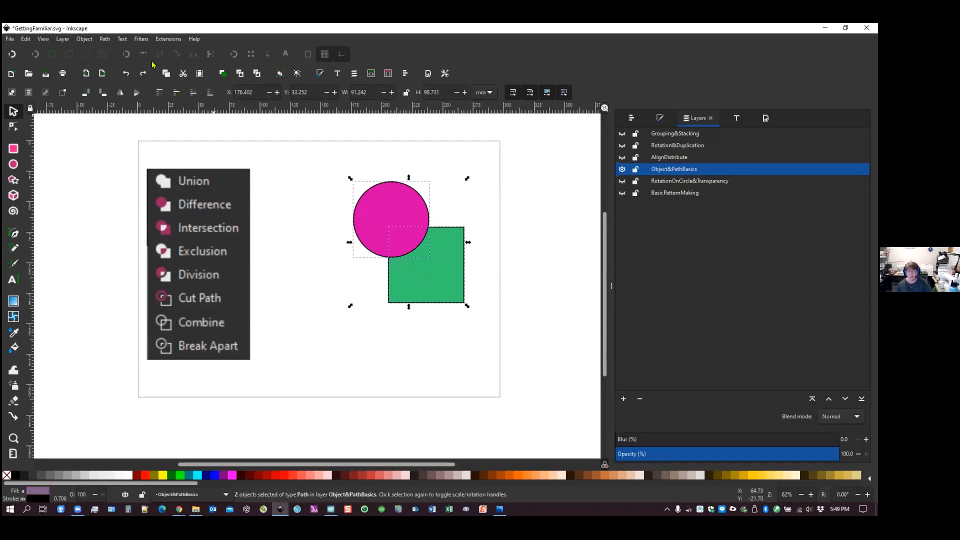
left_click(106, 39)
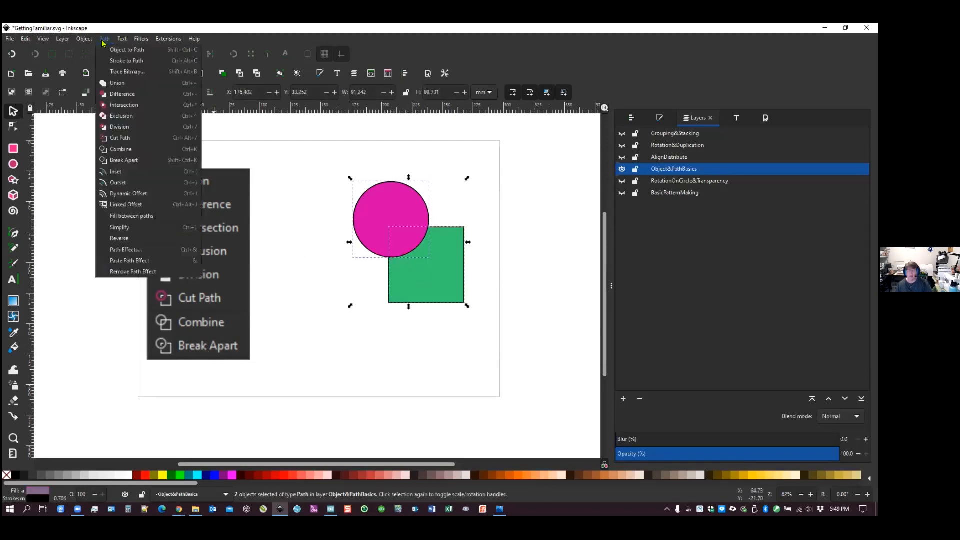
left_click(128, 145)
left_click_drag(407, 210, 379, 184)
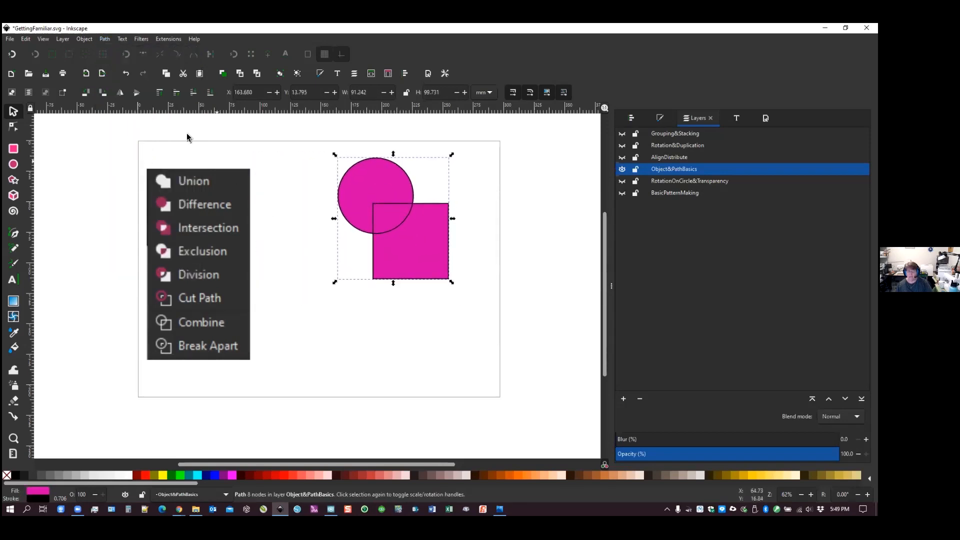
Break the combined path apart and move the circle and square so they no longer overlap
left_click(105, 40)
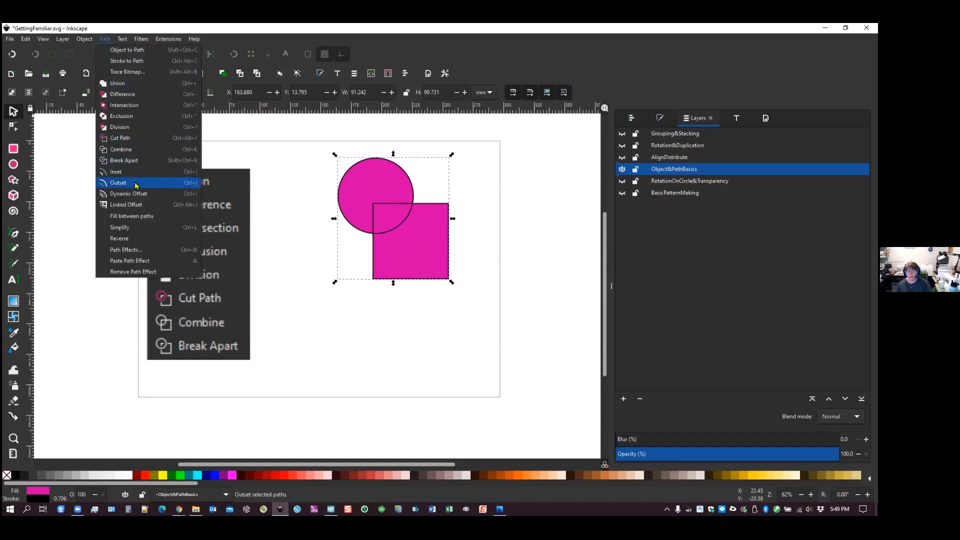
left_click(127, 161)
left_click_drag(355, 186, 328, 197)
left_click(413, 189)
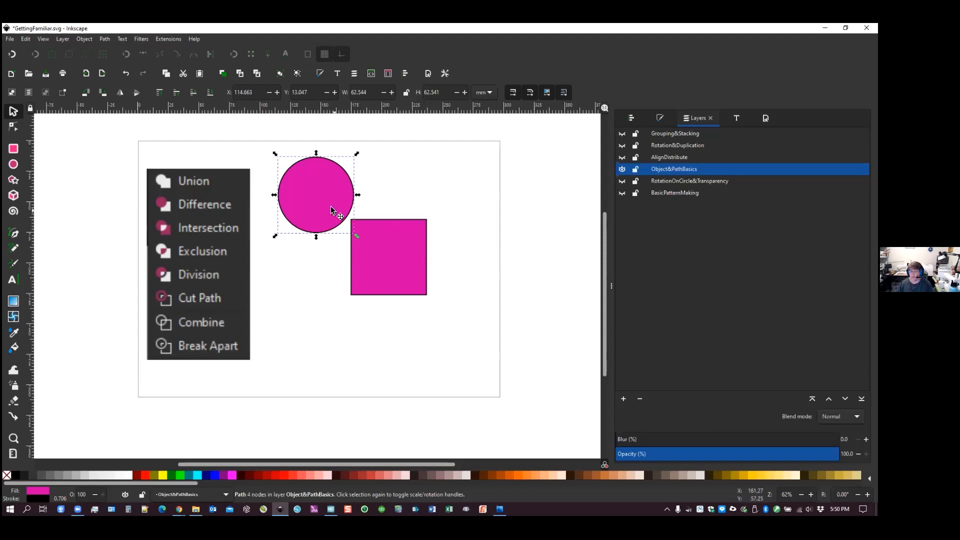
left_click_drag(323, 191, 329, 205)
left_click_drag(388, 262, 377, 248)
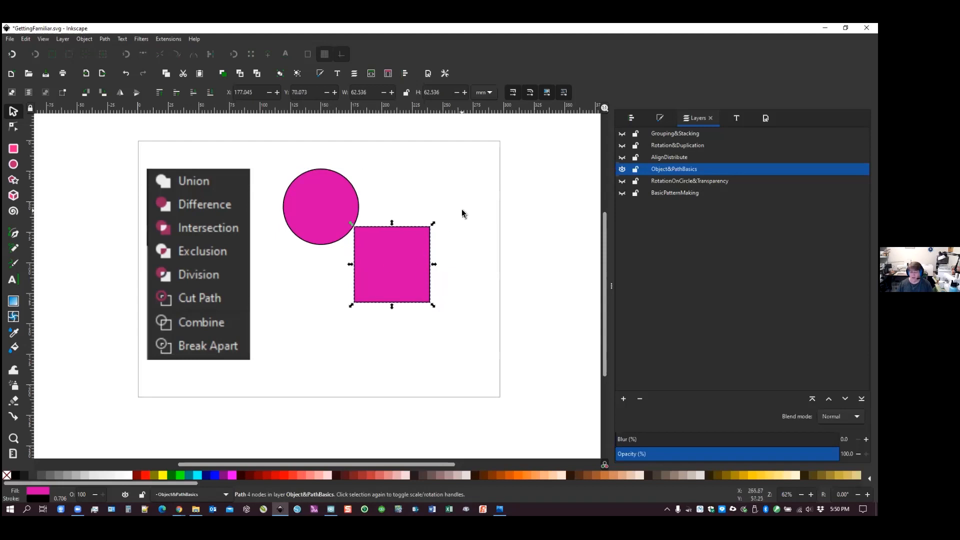
Hide the Object&PathBasics layer, and make RotationOnCircle&Transparency the active, visible layer
left_click(621, 169)
left_click(659, 182)
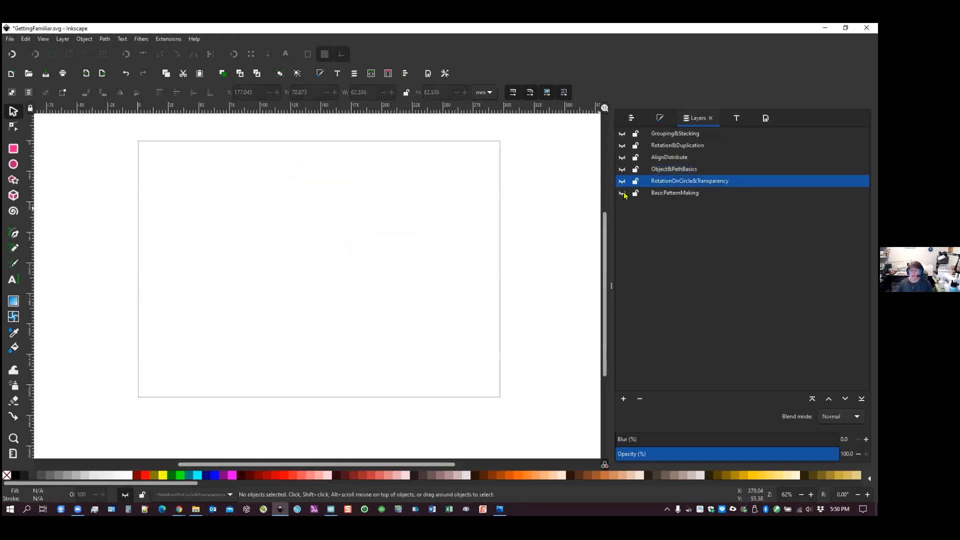
left_click(621, 181)
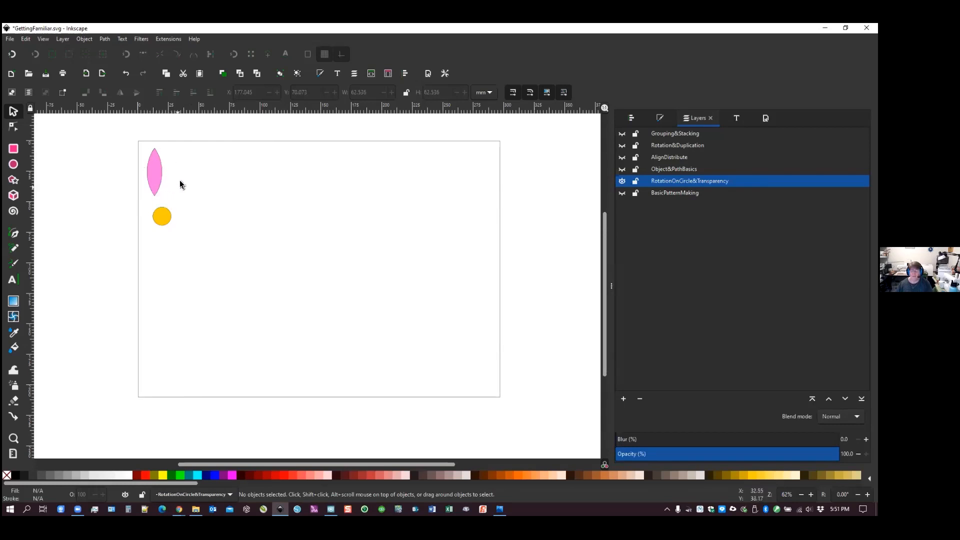
type("f")
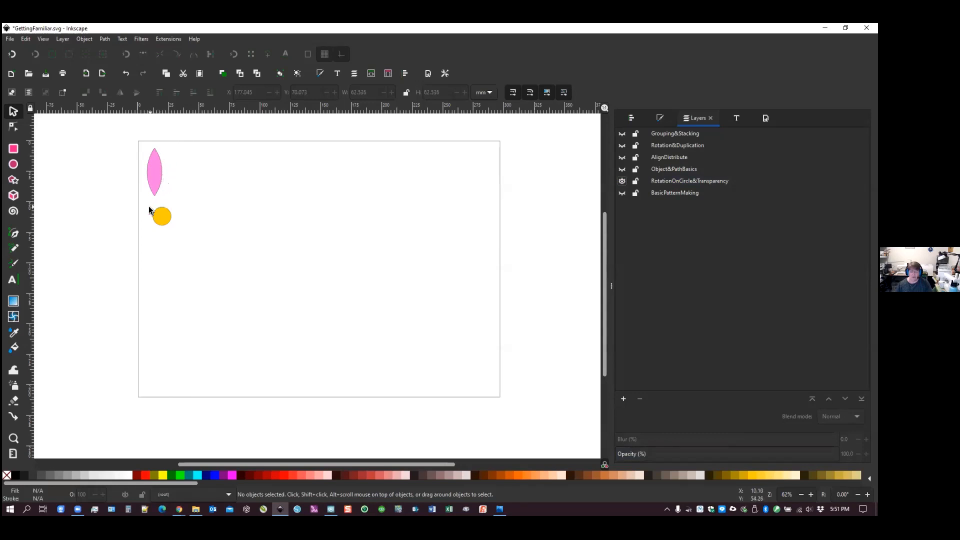
left_click(15, 165)
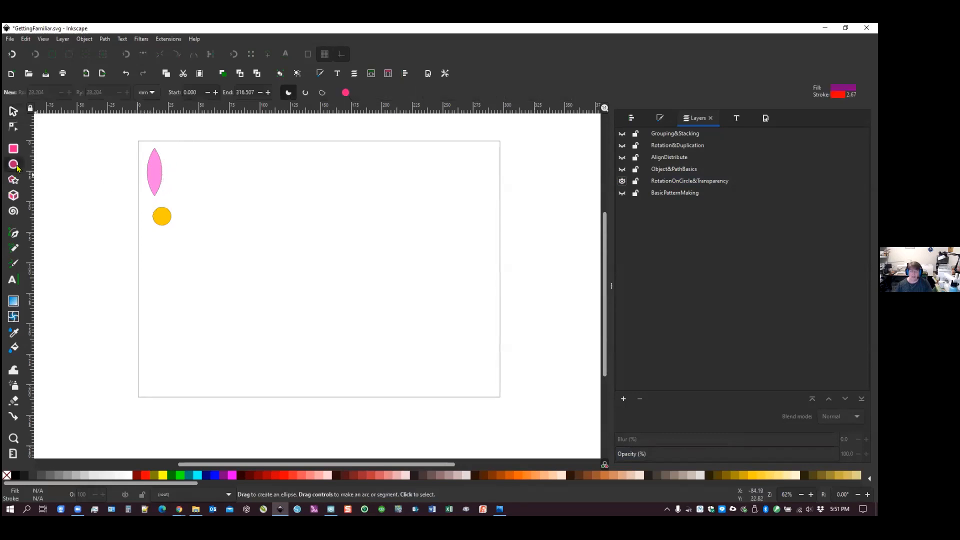
left_click_drag(261, 199, 288, 227)
left_click_drag(280, 182, 289, 200)
left_click(13, 111)
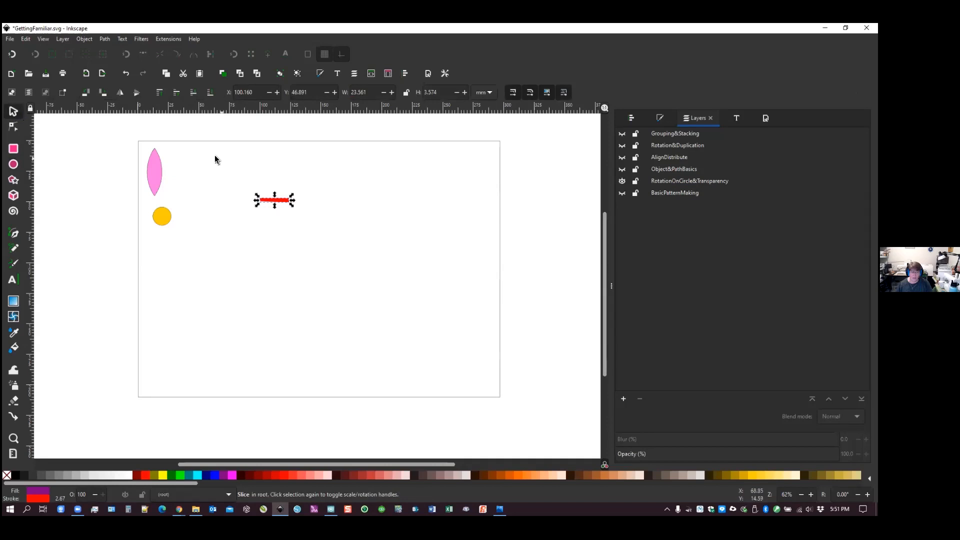
left_click(289, 201)
key("Delete")
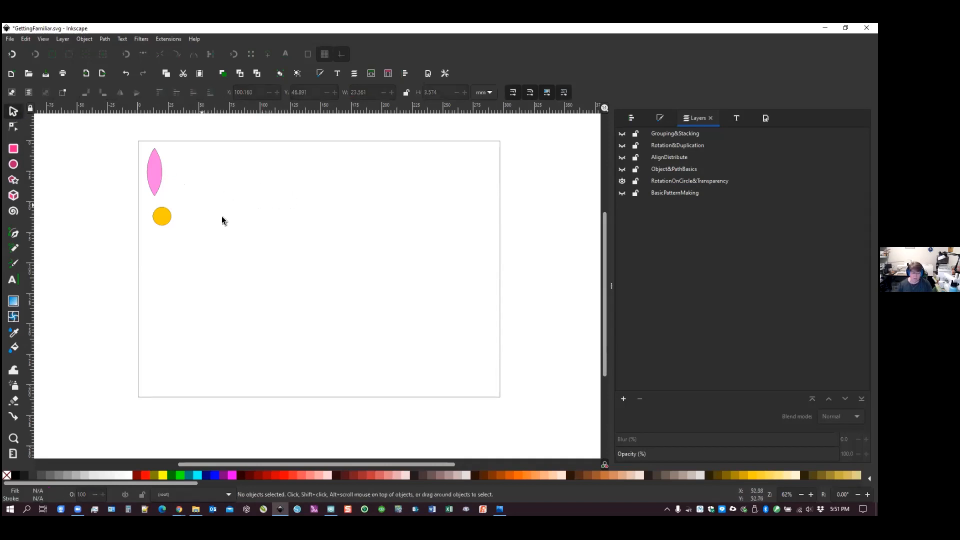
Draw a trial ellipse, make it a whole ellipse instead of a slice, and delete it
left_click(14, 164)
left_click_drag(259, 218, 305, 265)
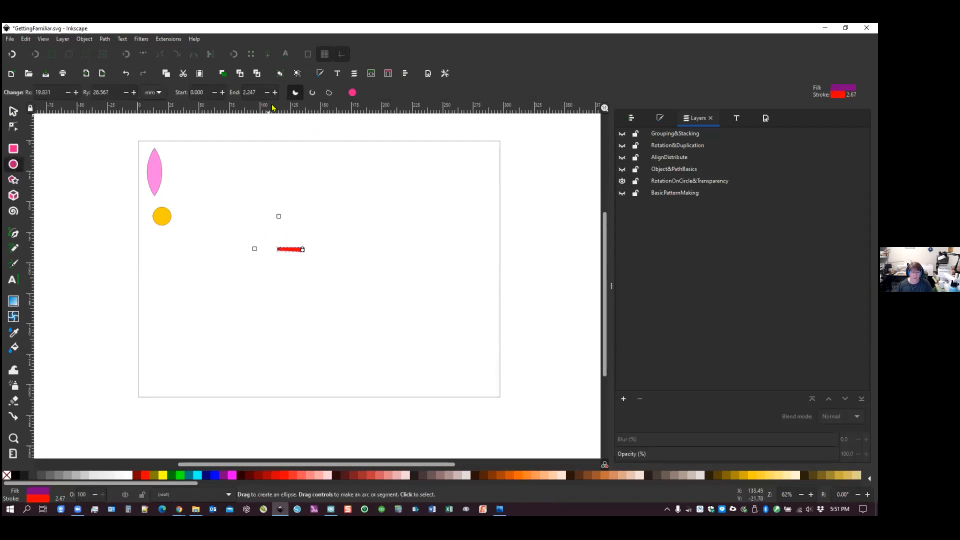
left_click(353, 93)
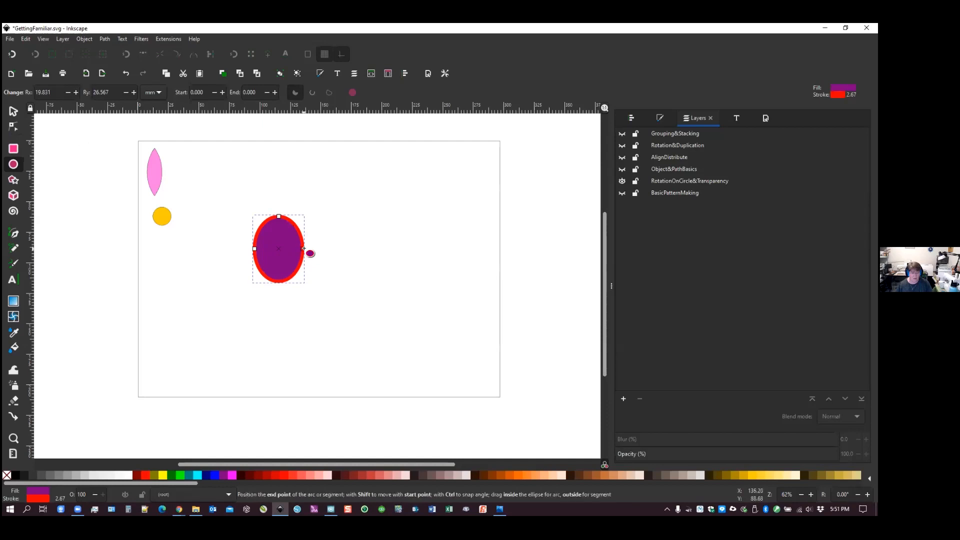
key("Delete")
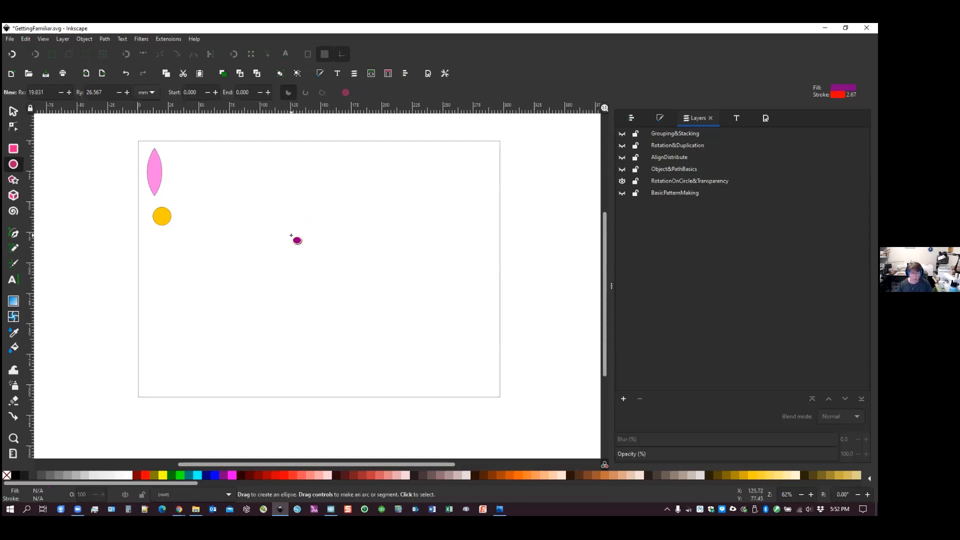
Draw a circle about 42 mm in diameter in the page's middle, and remove a larger trial circle drawn beside it
left_click_drag(271, 244, 306, 270)
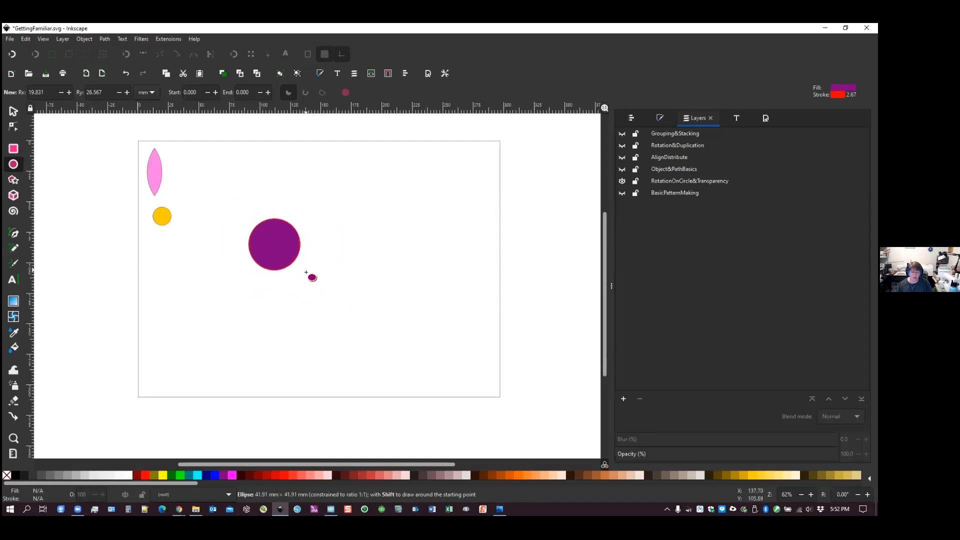
left_click_drag(360, 221, 433, 291)
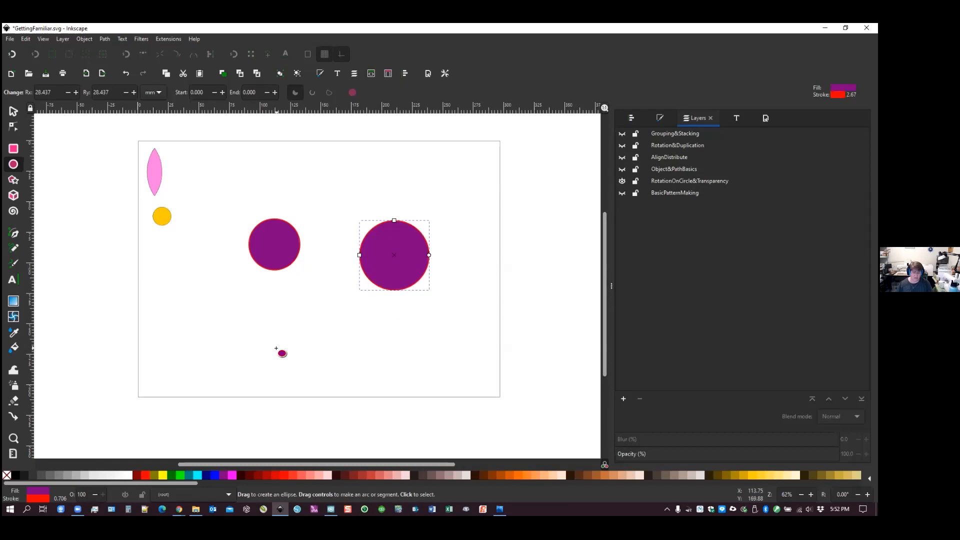
key("Delete")
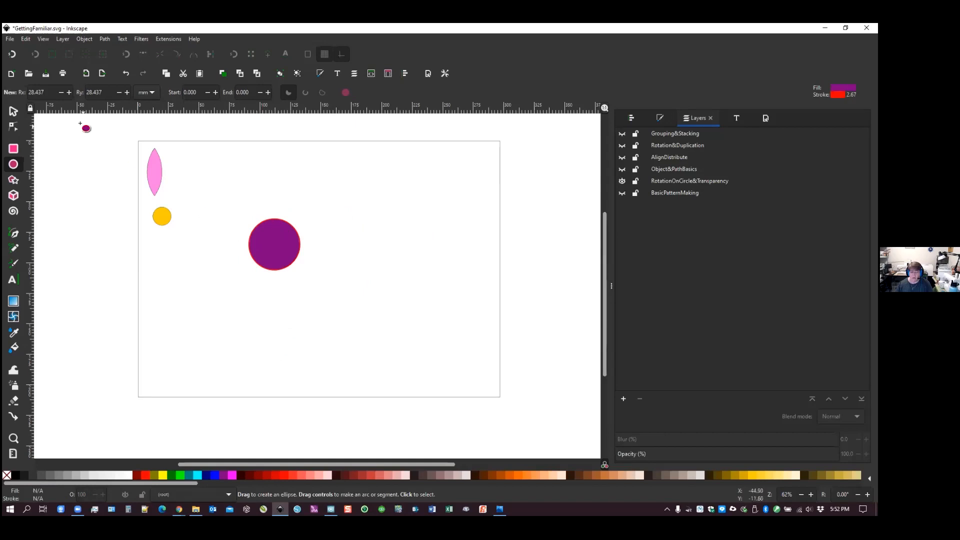
Duplicate the purple circle, shift the copy horizontally to about X 115 mm so the two overlap, and set its fill alpha to 46
left_click(13, 110)
left_click(286, 242)
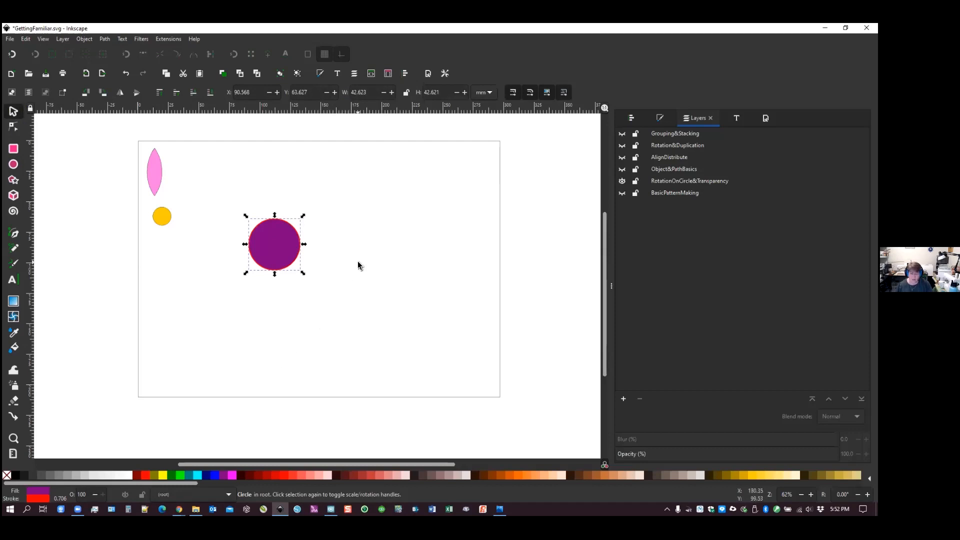
key("ctrl")
left_click_drag(287, 243, 318, 240)
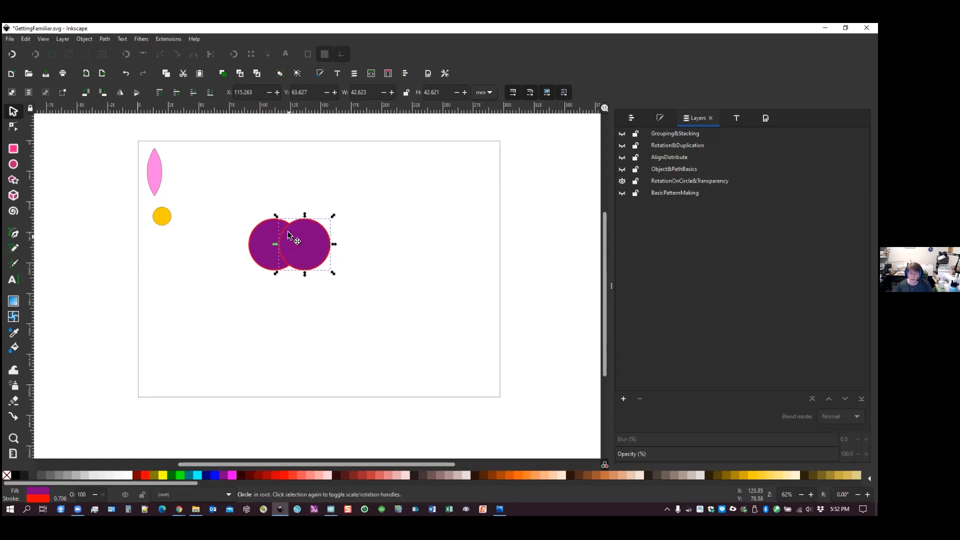
left_click(659, 118)
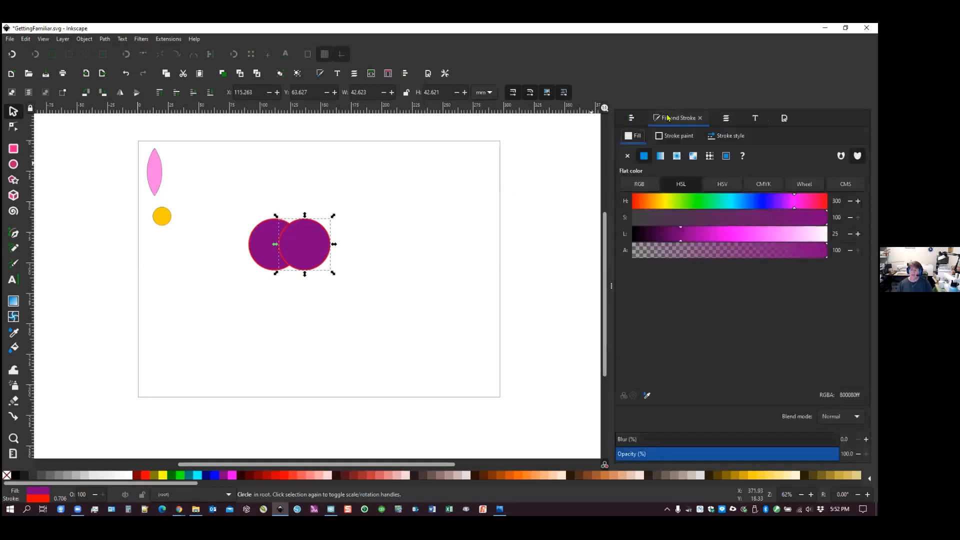
left_click_drag(747, 252, 722, 253)
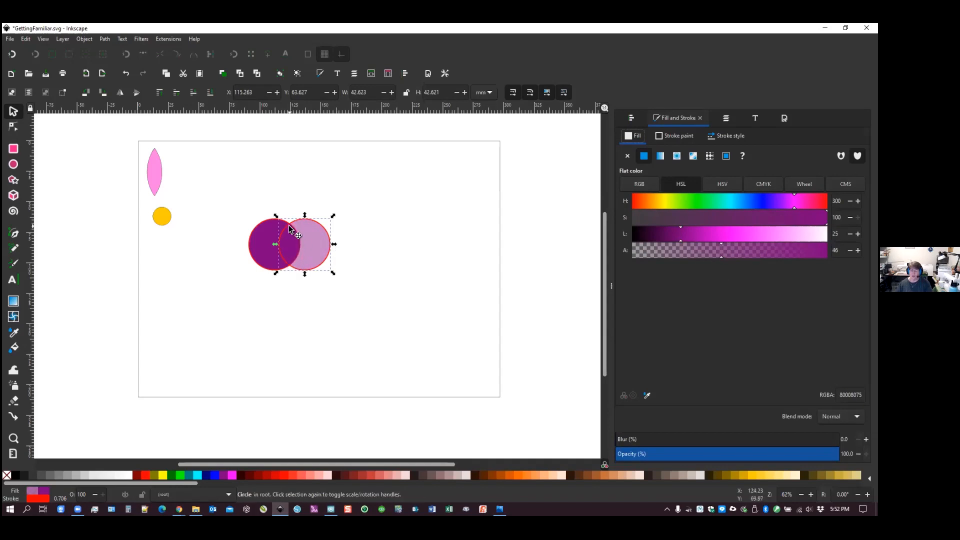
Stretch both overlapping circles into ellipses about 72 mm tall and move them to about X 98, Y 75 mm
left_click(267, 234, "shift")
left_click_drag(290, 274, 289, 312)
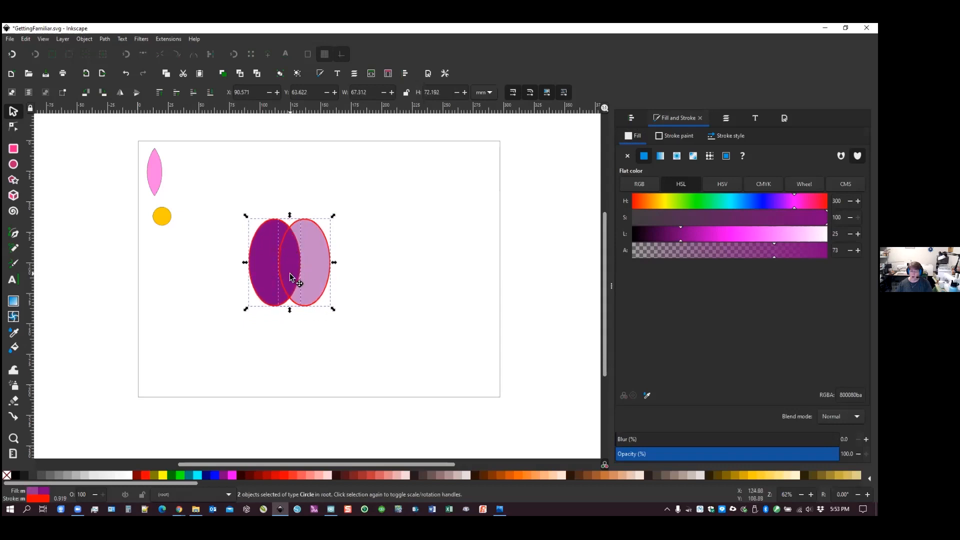
left_click_drag(290, 278, 298, 292)
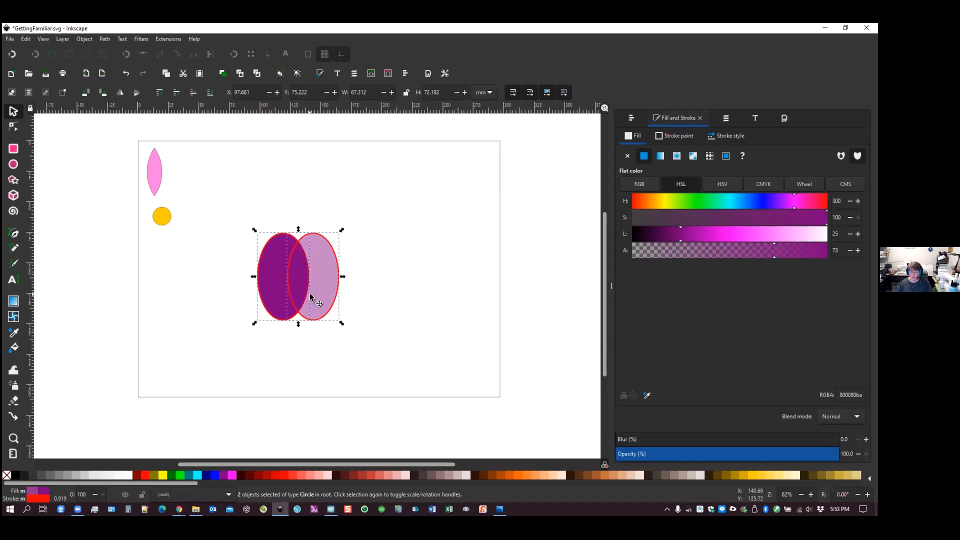
Intersect the two ellipses into a petal shape and move it to about X 119, Y 16 mm
left_click(106, 40)
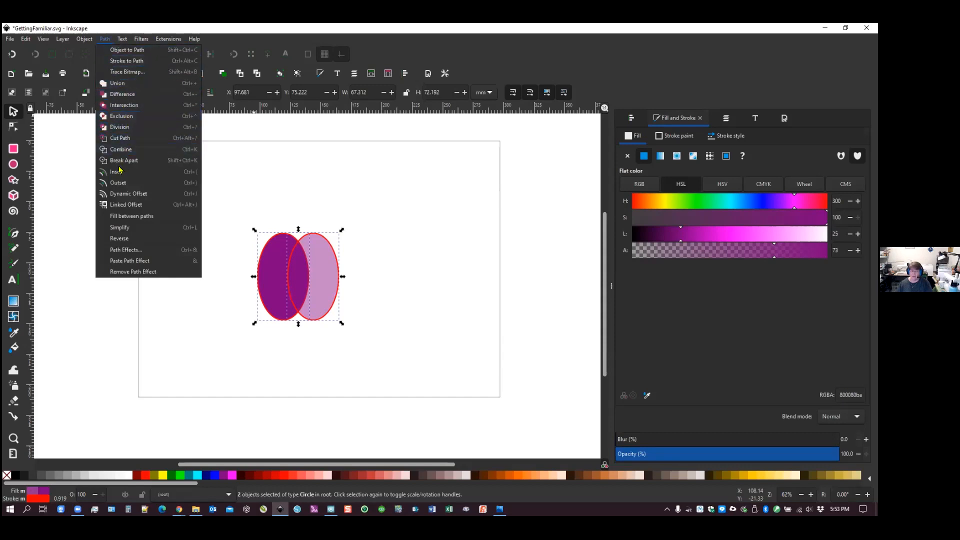
left_click(121, 105)
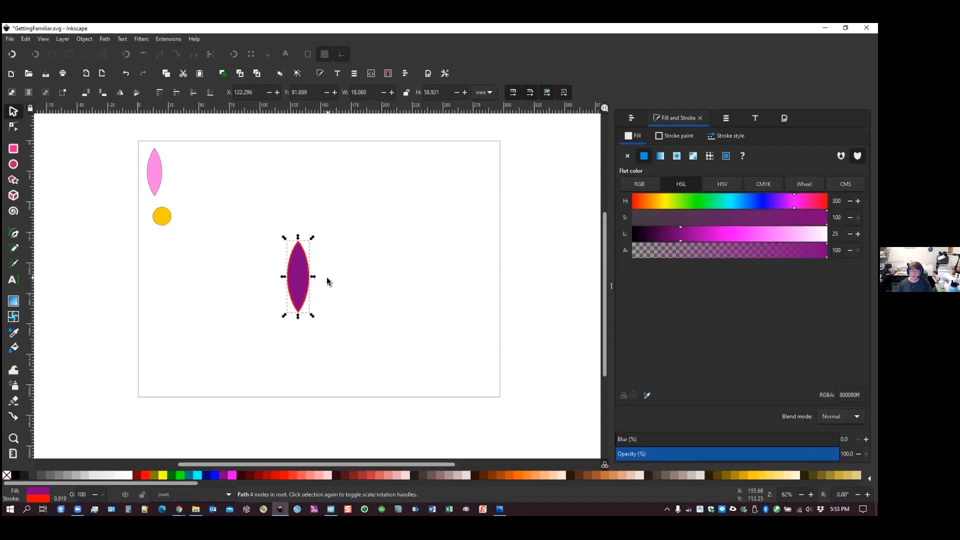
left_click_drag(296, 277, 291, 197)
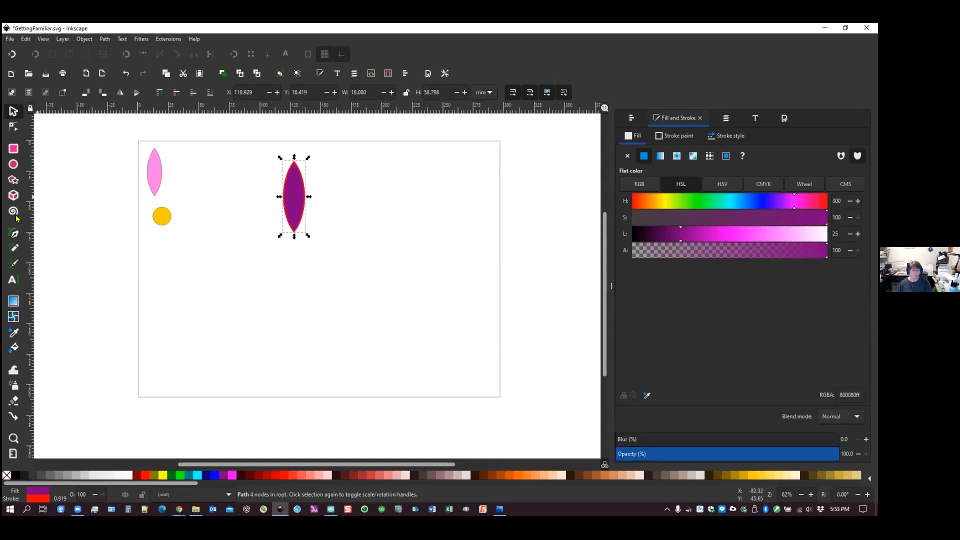
Draw a small circle about 20 mm in diameter just below the purple petal
left_click(14, 167)
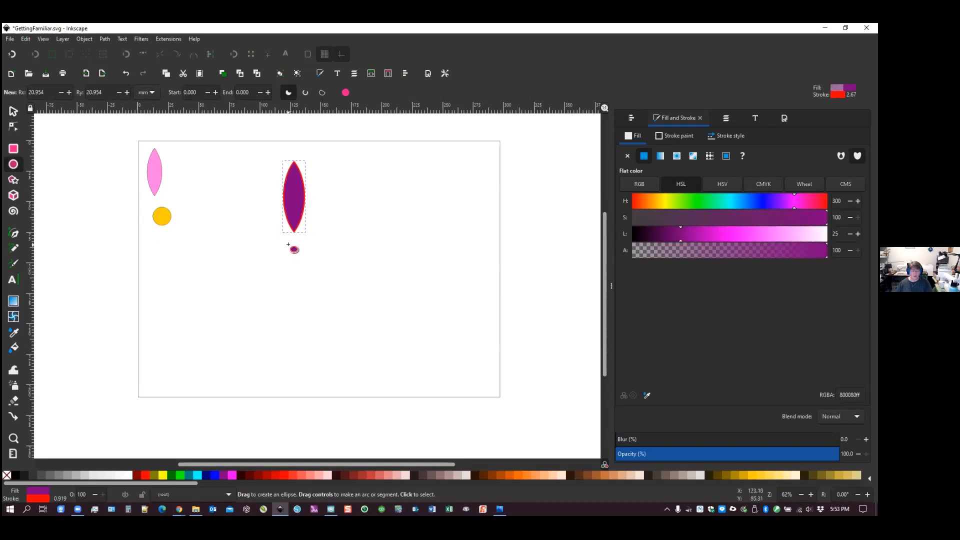
left_click_drag(291, 248, 313, 268)
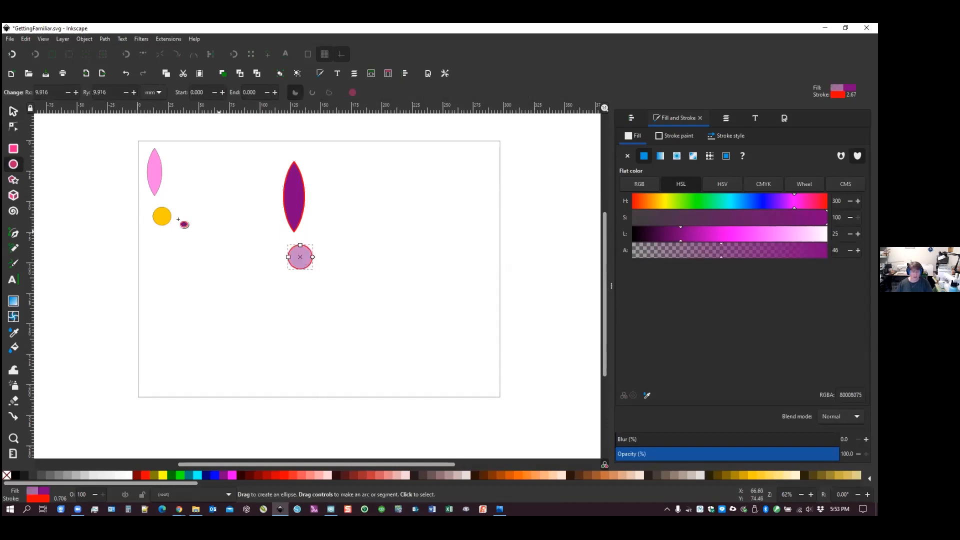
left_click(13, 114)
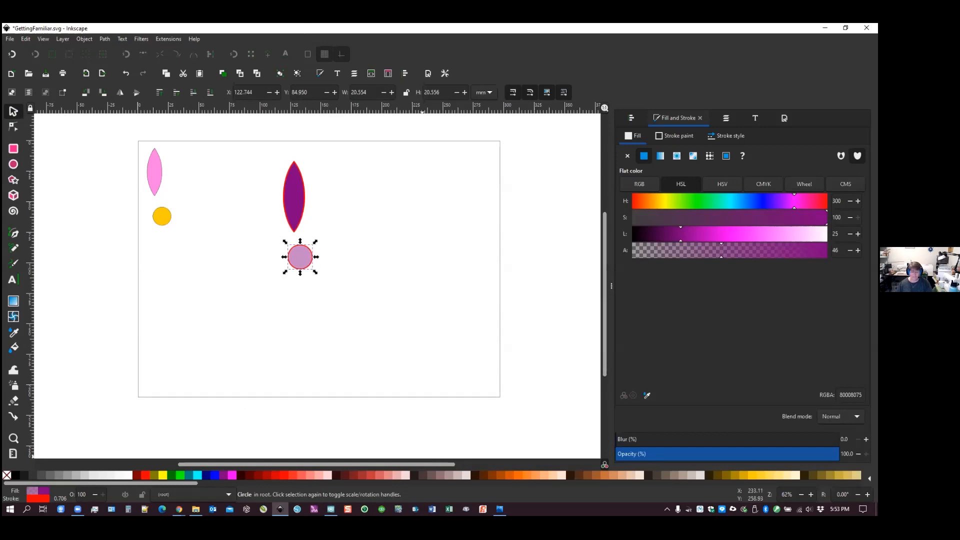
Fill the small circle with yellow-orange (ffcc00) and give it a black stroke
scroll(90, 474, "down", 5)
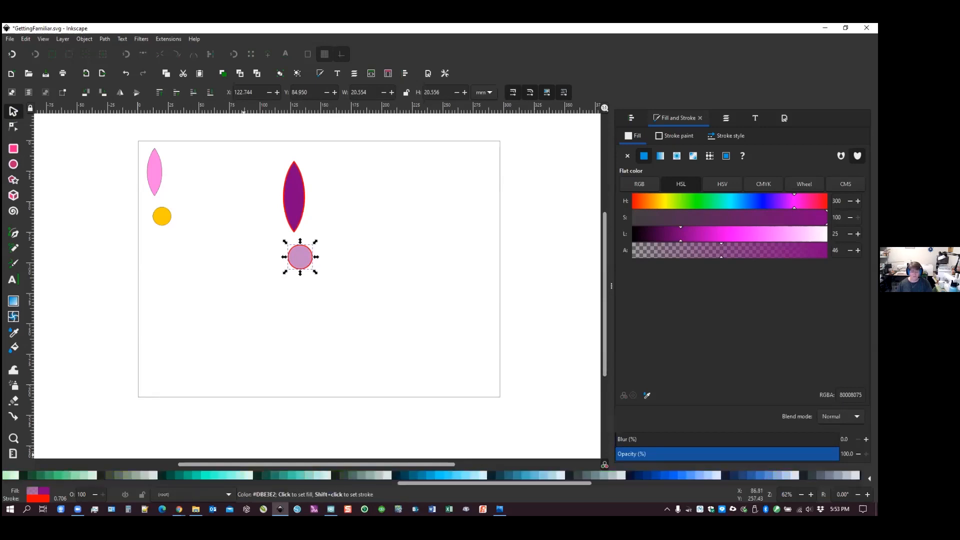
scroll(300, 475, "up", 5)
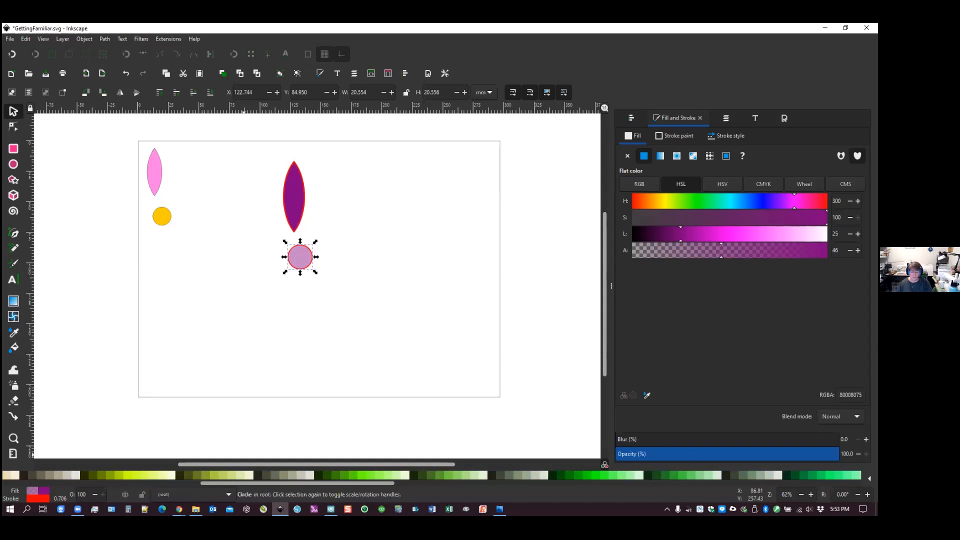
scroll(300, 474, "up", 5)
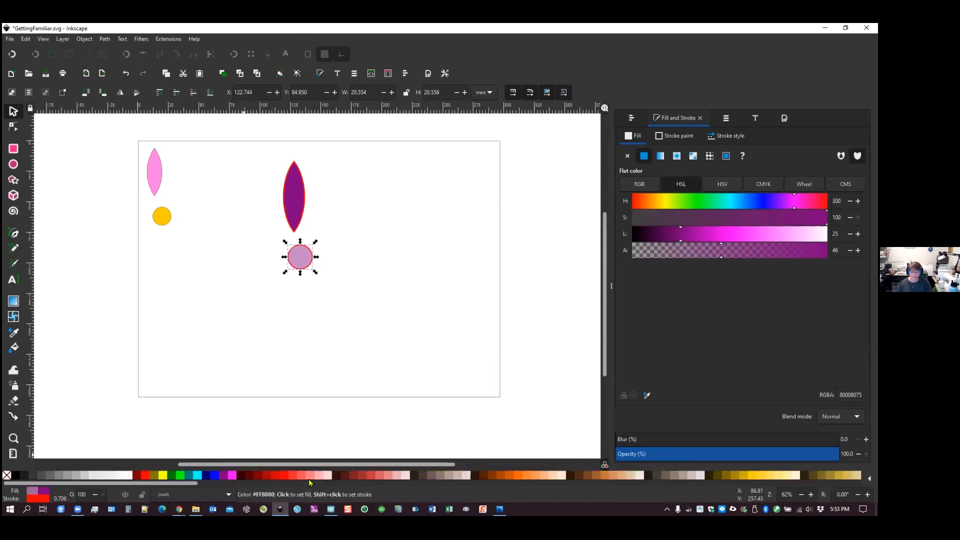
left_click(378, 481)
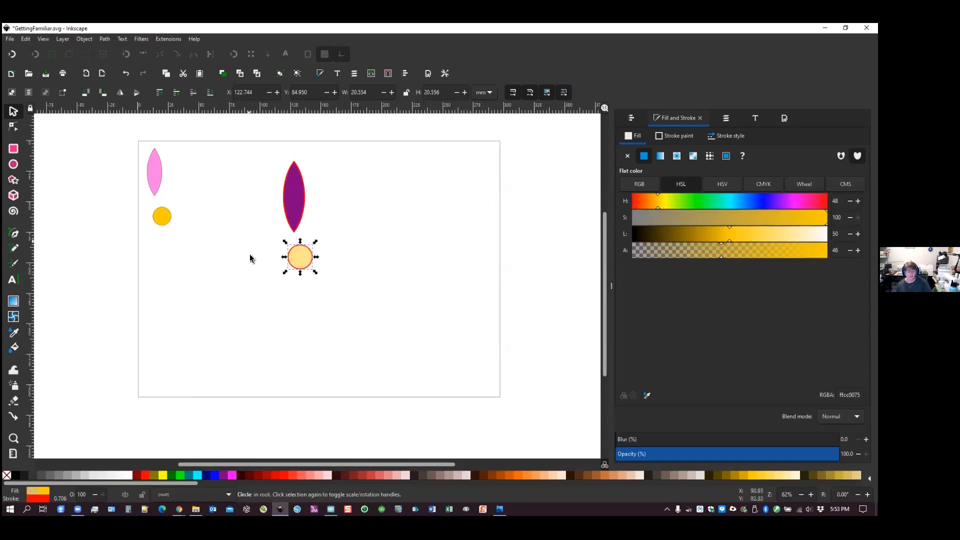
left_click(15, 478, "shift")
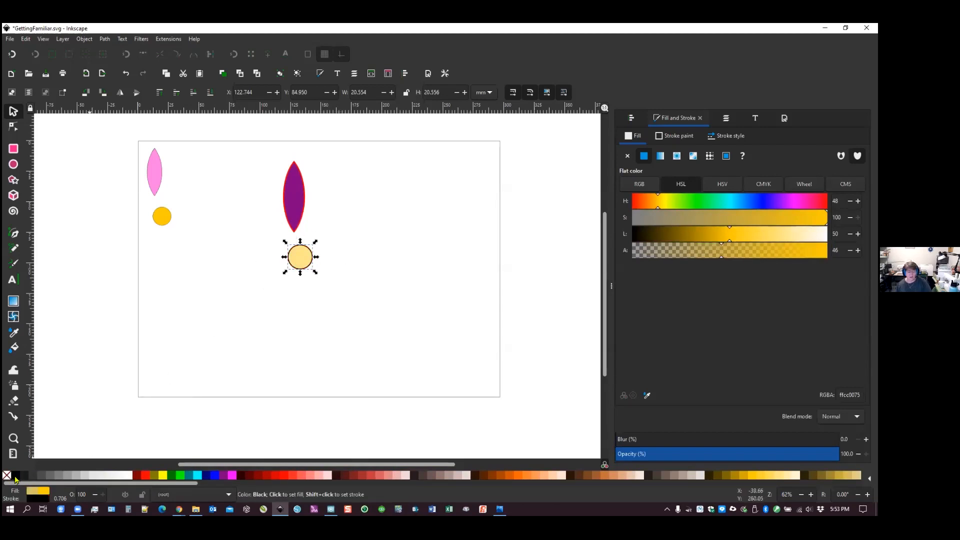
Give the purple petal a black stroke and a salmon fill (ff8080)
left_click(292, 213)
left_click(15, 476, "shift")
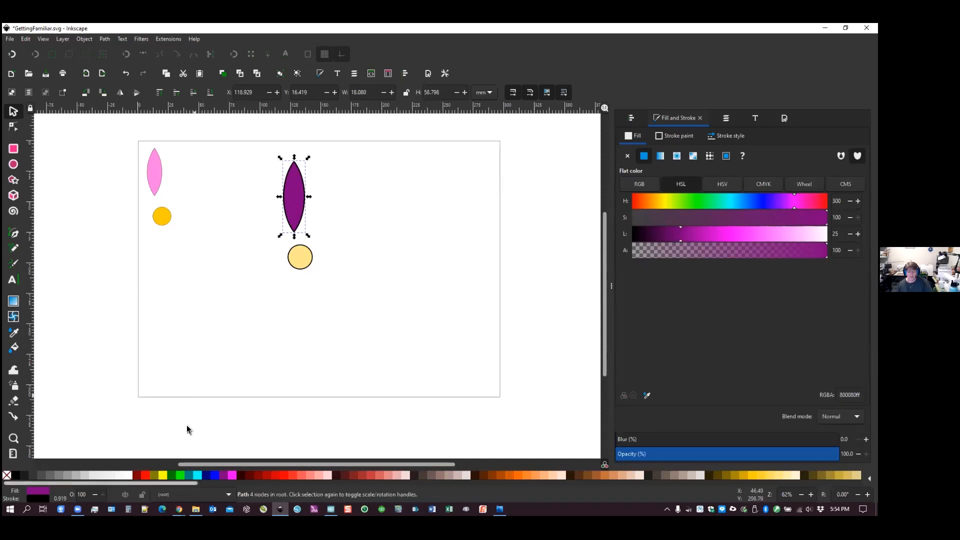
left_click(310, 476)
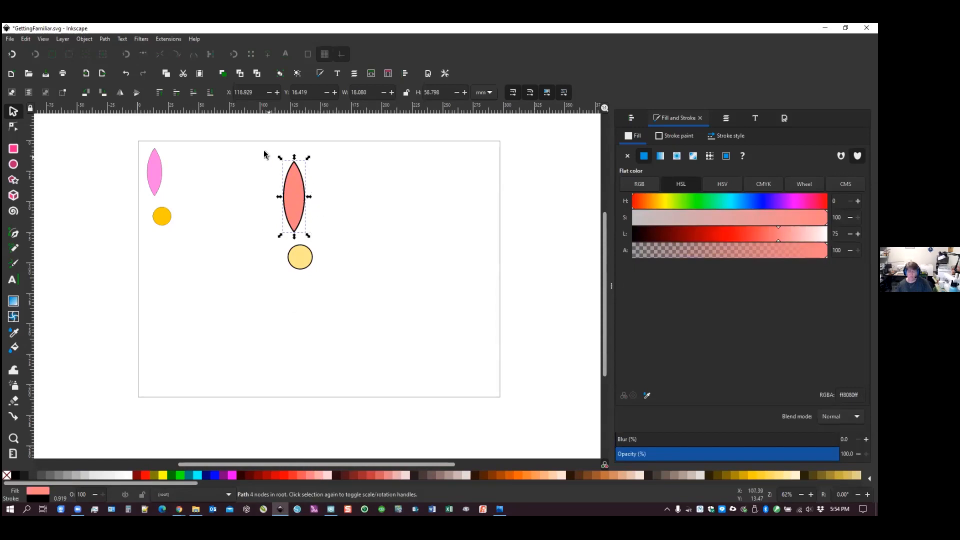
Align the petal and small circle by their centres on the vertical axis, relative to the last selected
left_click_drag(265, 151, 360, 308)
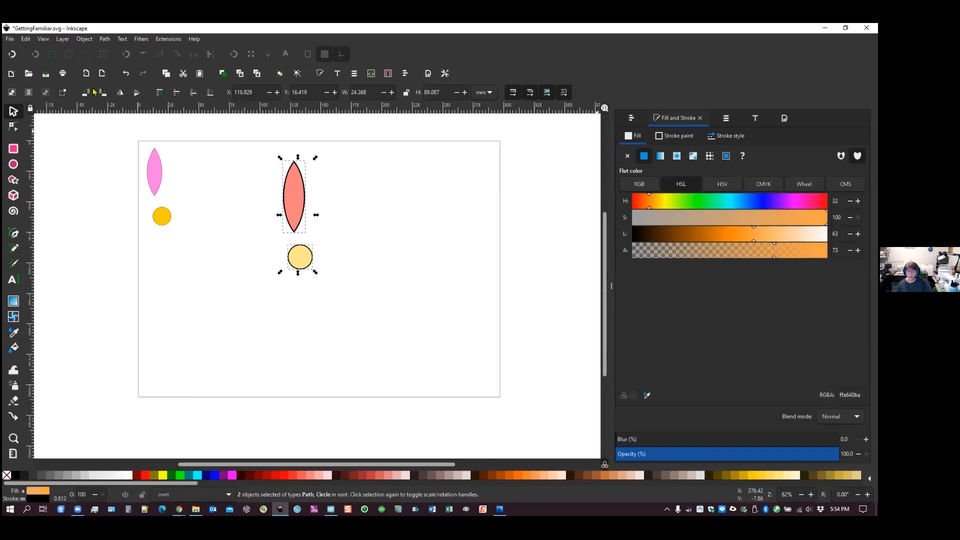
left_click(631, 118)
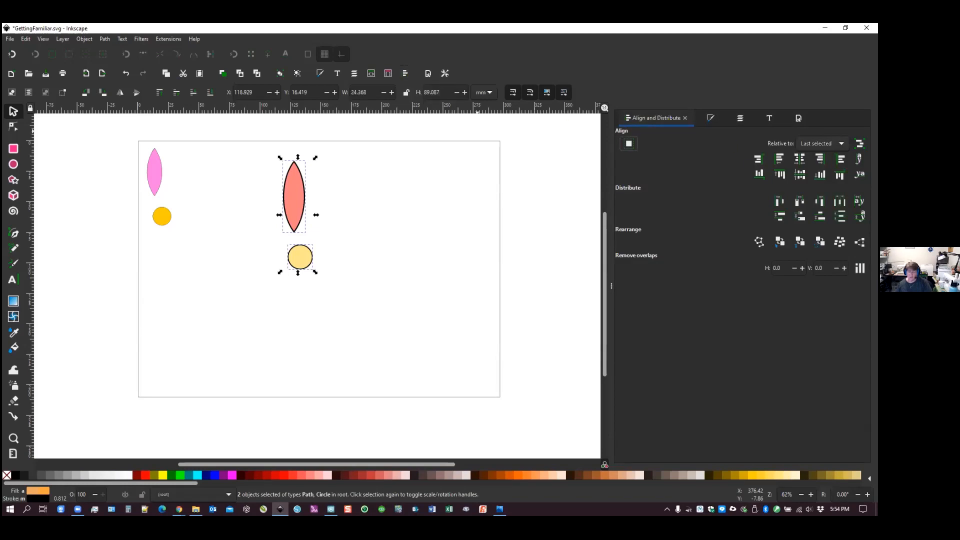
left_click(799, 159)
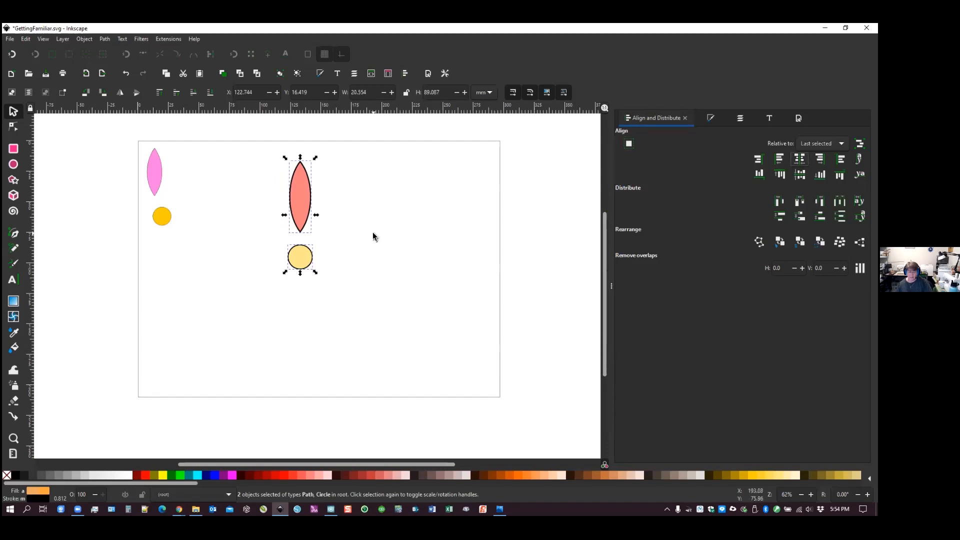
Move the petal straight down to about Y 24 mm, just above the small circle
left_click(372, 234)
left_click(295, 200)
mouse_move(295, 202)
left_mouse_down()
mouse_move(293, 214)
mouse_move(288, 176)
mouse_move(295, 213)
left_mouse_up()
left_click(340, 222)
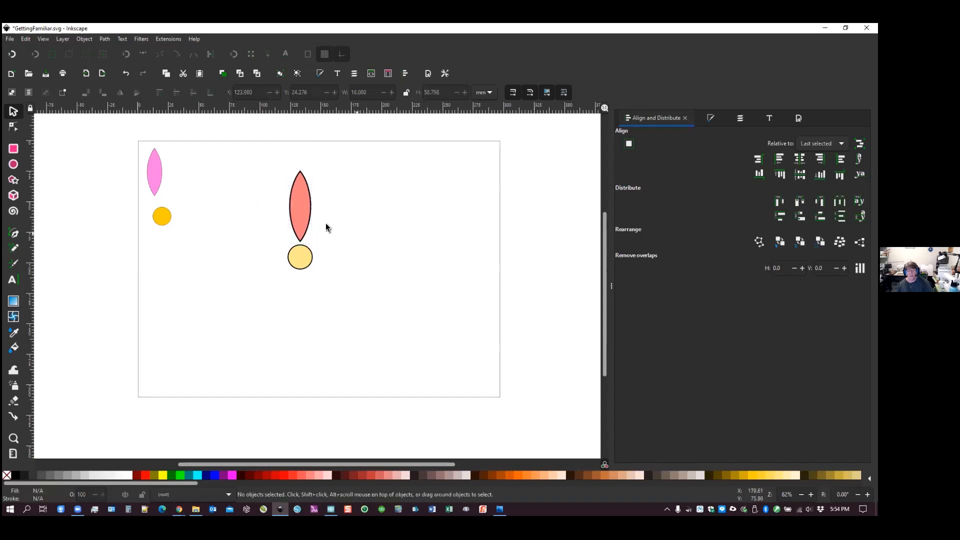
Try rotating the salmon petal slightly clockwise about its own centre, and undo the rotation
left_click(302, 209)
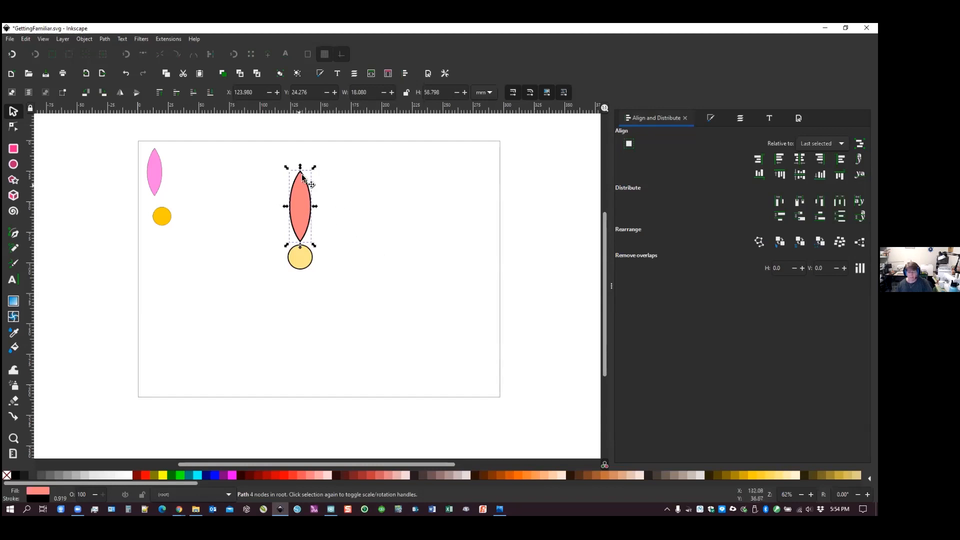
left_click(305, 209)
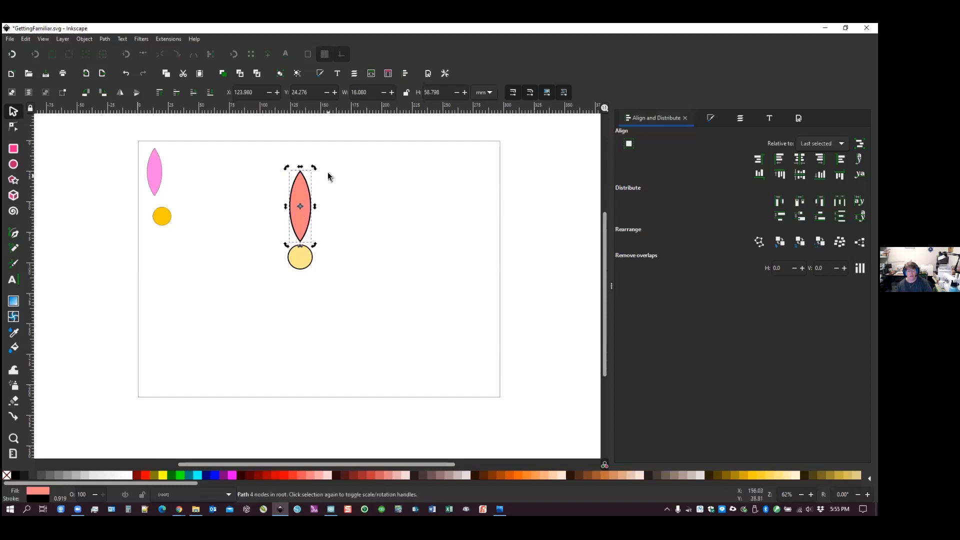
left_click_drag(314, 168, 324, 150)
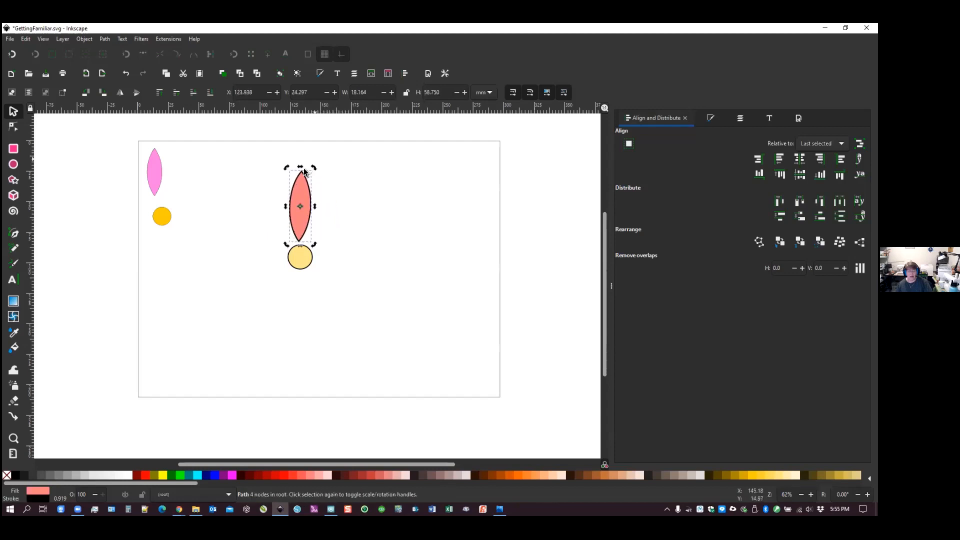
key("ctrl+z")
Move the petal's rotation centre onto the yellow circle and enable snapping to object rotation centres
left_click_drag(301, 209, 300, 257)
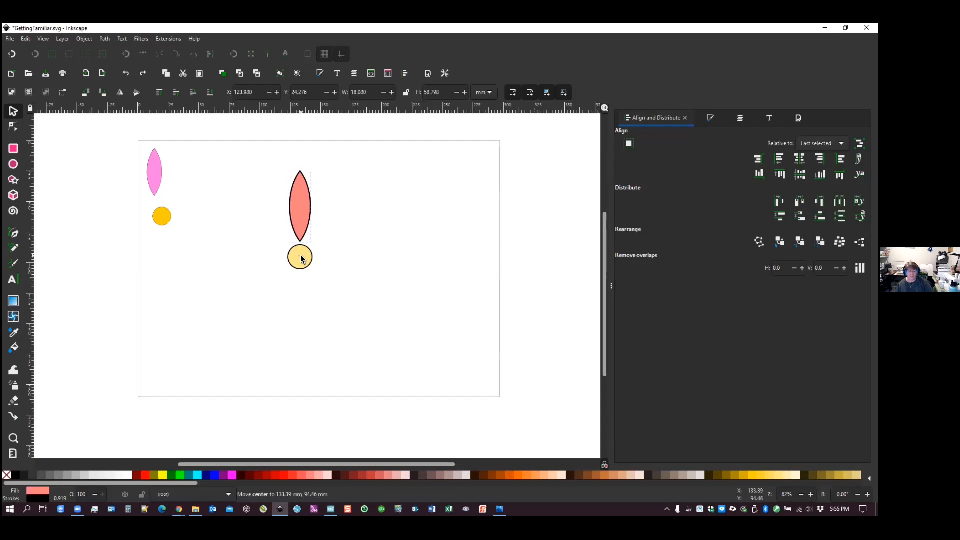
left_click_drag(302, 259, 304, 255)
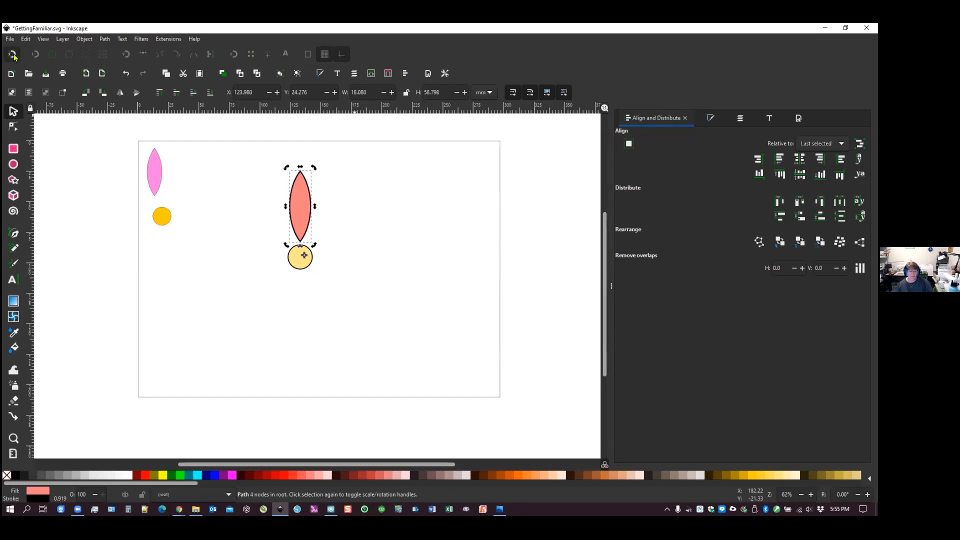
left_click(234, 54)
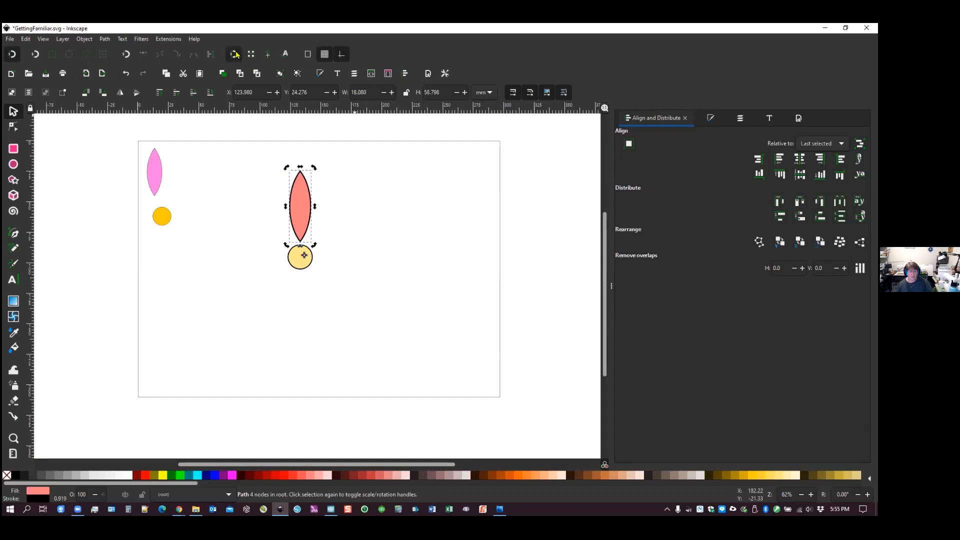
left_click(268, 55)
left_click(350, 242)
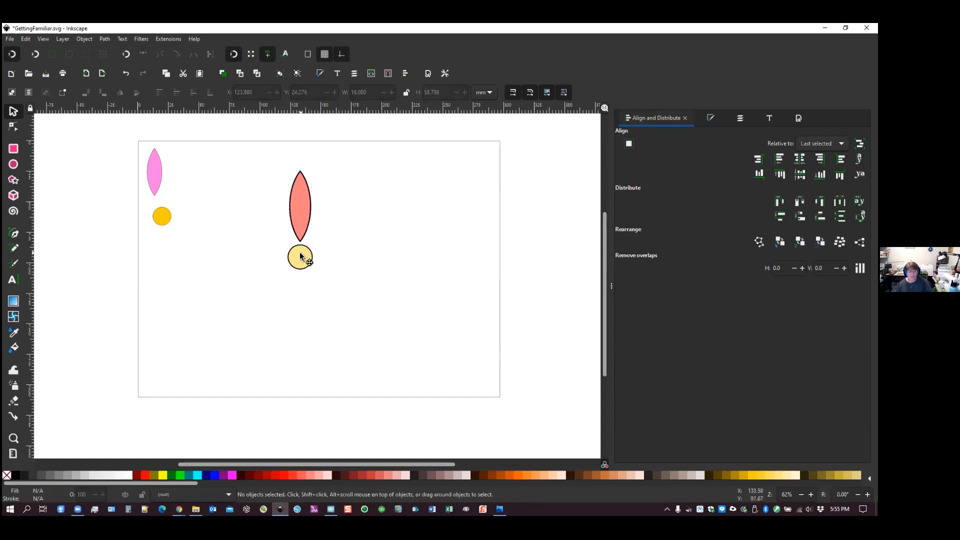
Snap the salmon petal's rotation centre exactly to the centre of the yellow circle below it
left_click(301, 256)
left_click(302, 221)
left_click(302, 220)
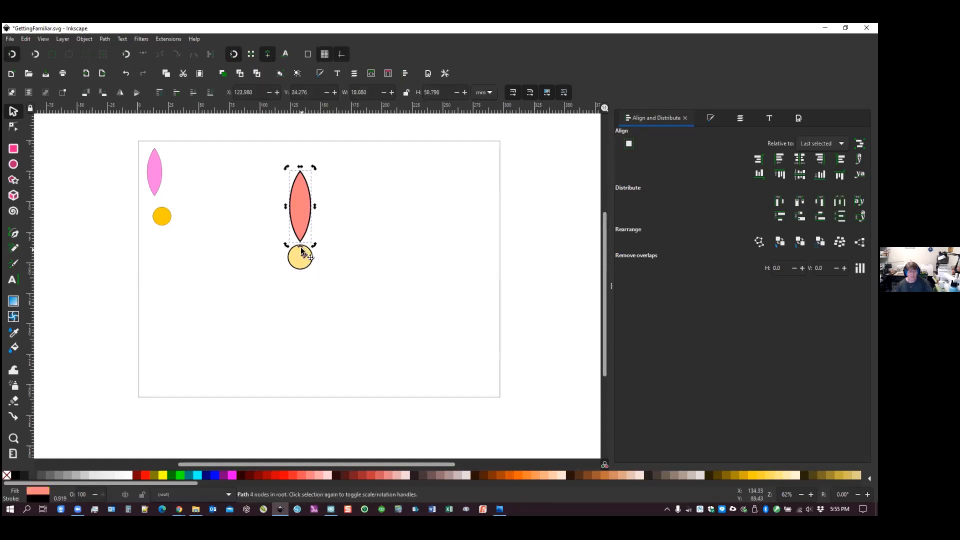
mouse_move(301, 256)
left_mouse_down()
mouse_move(321, 250)
mouse_move(300, 257)
mouse_move(319, 275)
mouse_move(300, 257)
mouse_move(305, 280)
mouse_move(300, 264)
mouse_move(293, 281)
mouse_move(301, 269)
left_mouse_up()
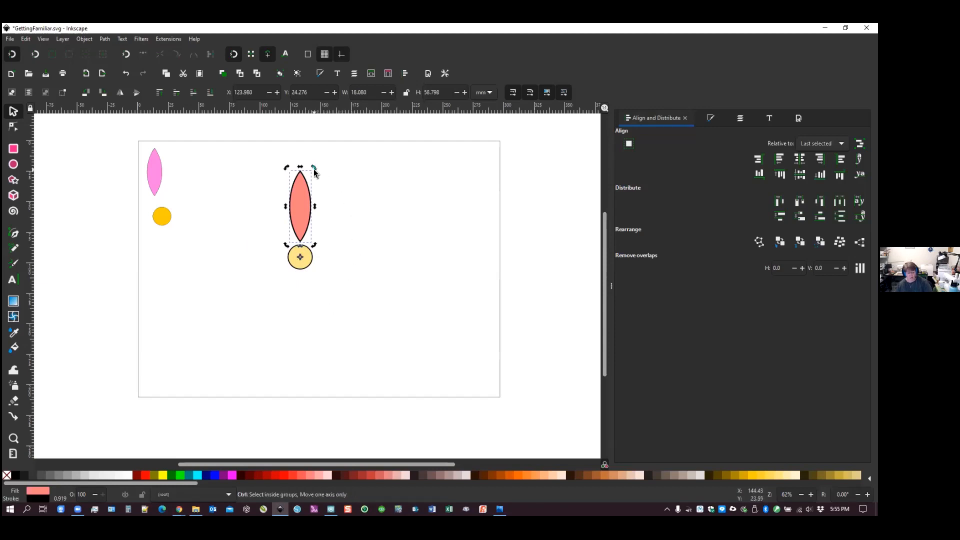
Try rotating the petal around the yellow circle while stamping copies, closely spaced at first and more widely spaced at the end
left_click_drag(315, 170, 264, 231)
key("space")
key("space")
key("space")
key("space")
key("space")
key("space")
key("space")
key("space")
key("space")
key("space")
key("space")
key("space")
key("space")
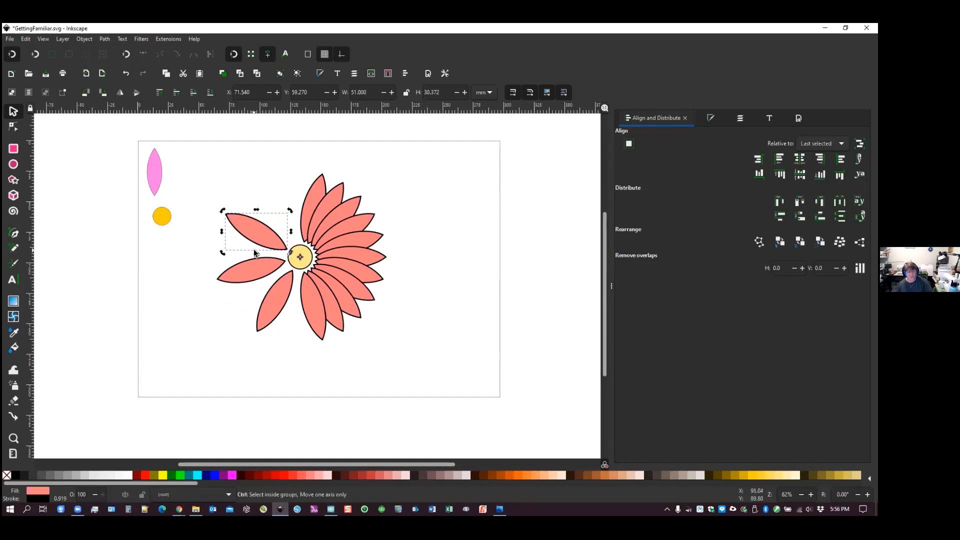
Undo all stamped petal copies and the rotation, back to the single upright petal above the circle
key("ctrl+z")
key("ctrl+z")
key("ctrl+z")
key("ctrl+z")
key("ctrl+z")
key("ctrl+z")
key("ctrl+z")
key("ctrl+z")
key("ctrl+z")
key("ctrl+z")
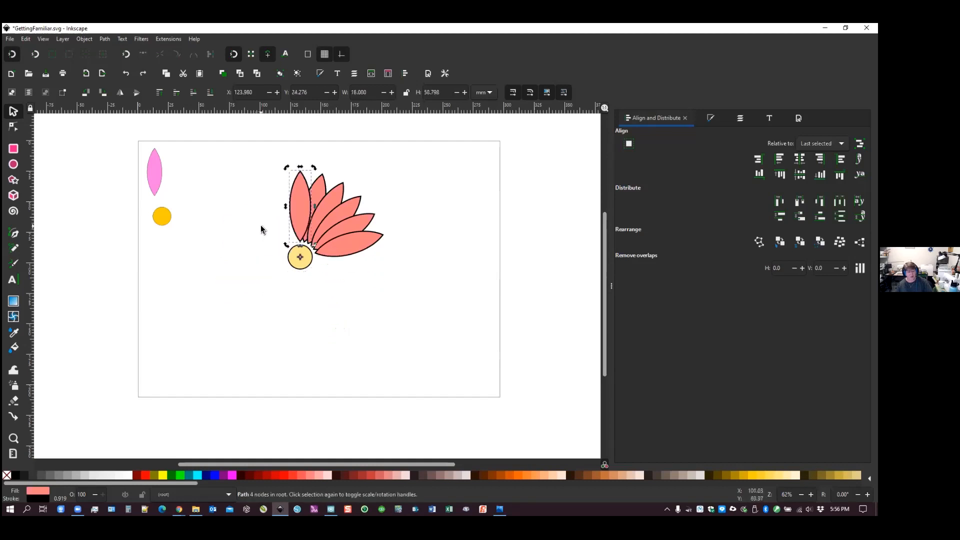
key("ctrl+z")
key("ctrl+z")
key("ctrl+z")
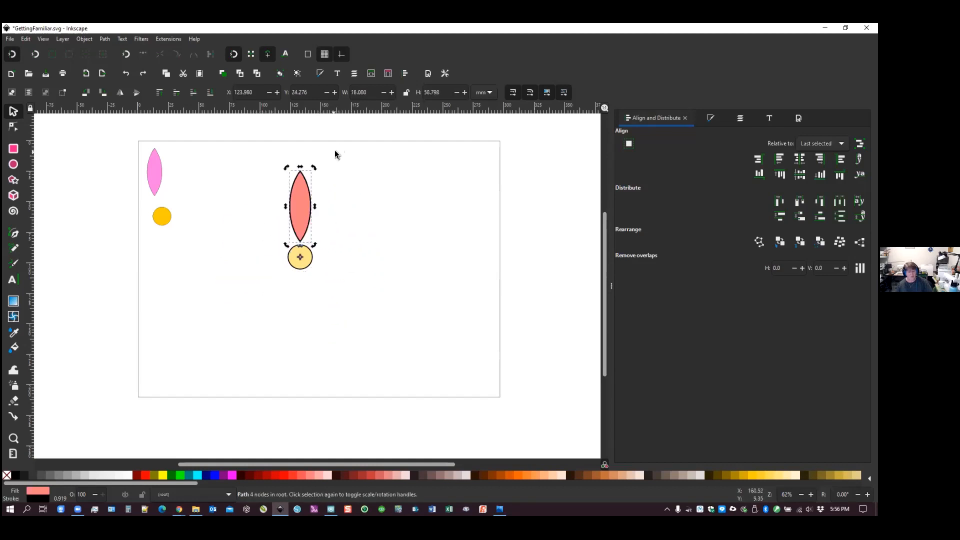
Rotate the petal in a full turn around the circle, stamping copies to form a flower of twelve evenly spaced petals
mouse_move(314, 170)
left_mouse_down()
mouse_move(353, 192)
mouse_move(373, 225)
mouse_move(377, 261)
mouse_move(364, 303)
mouse_move(299, 344)
mouse_move(253, 330)
mouse_move(230, 302)
mouse_move(219, 253)
mouse_move(227, 226)
mouse_move(261, 188)
mouse_move(307, 182)
left_mouse_up()
key("space")
key("space")
key("space")
key("space")
key("space")
key("space")
key("space")
key("space")
key("space")
key("space")
key("space")
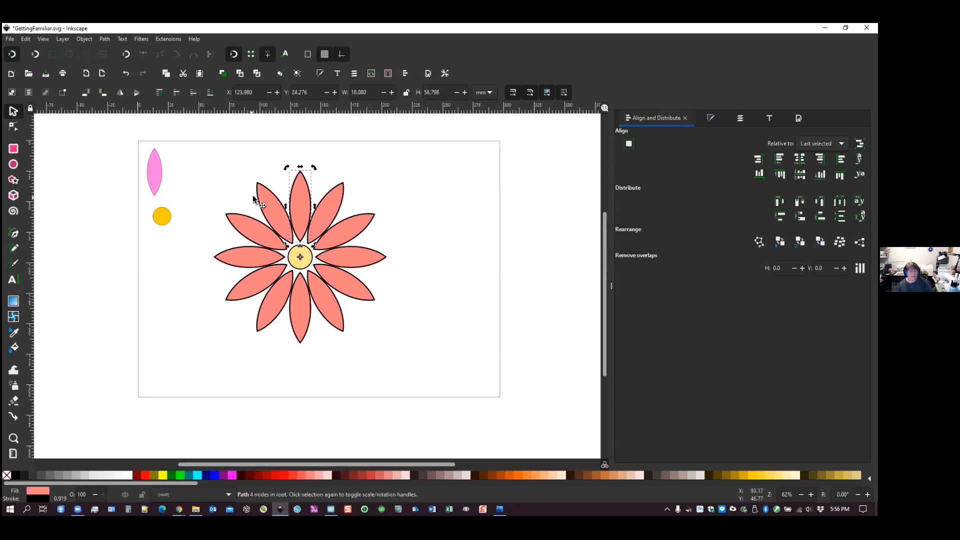
left_click(454, 269)
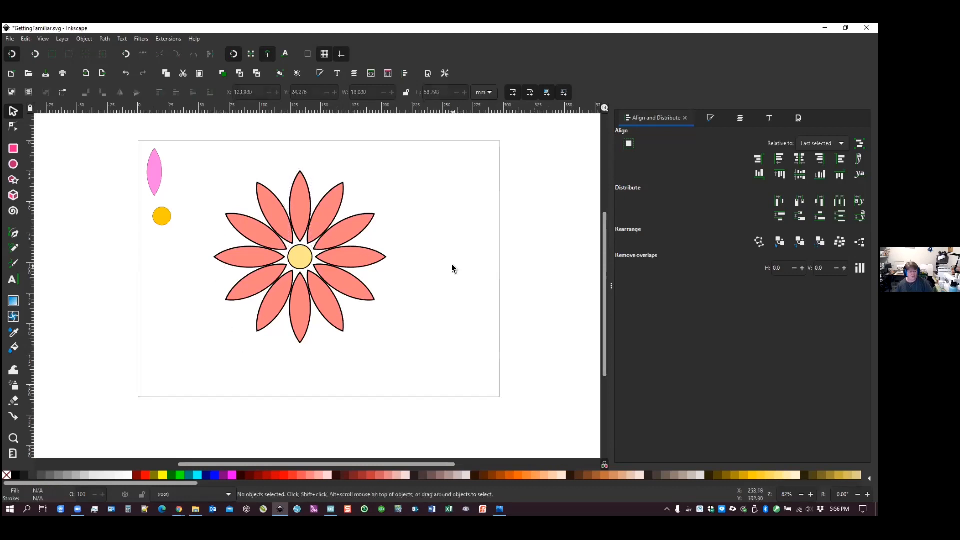
Select all the flower's petals and its centre circle and convert them from objects to paths
mouse_move(196, 162)
left_mouse_down()
mouse_move(343, 204)
mouse_move(422, 360)
mouse_move(439, 373)
left_mouse_up()
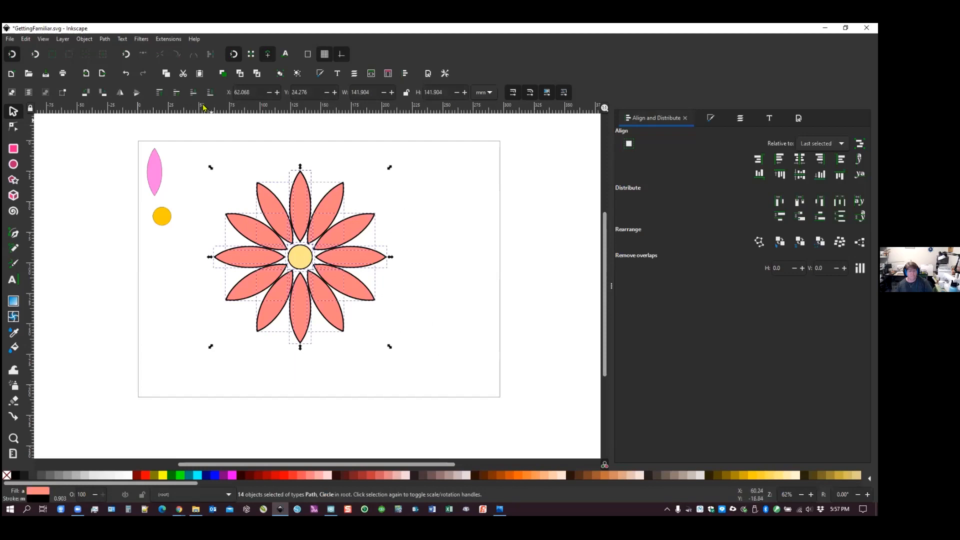
left_click(106, 39)
left_click(120, 52)
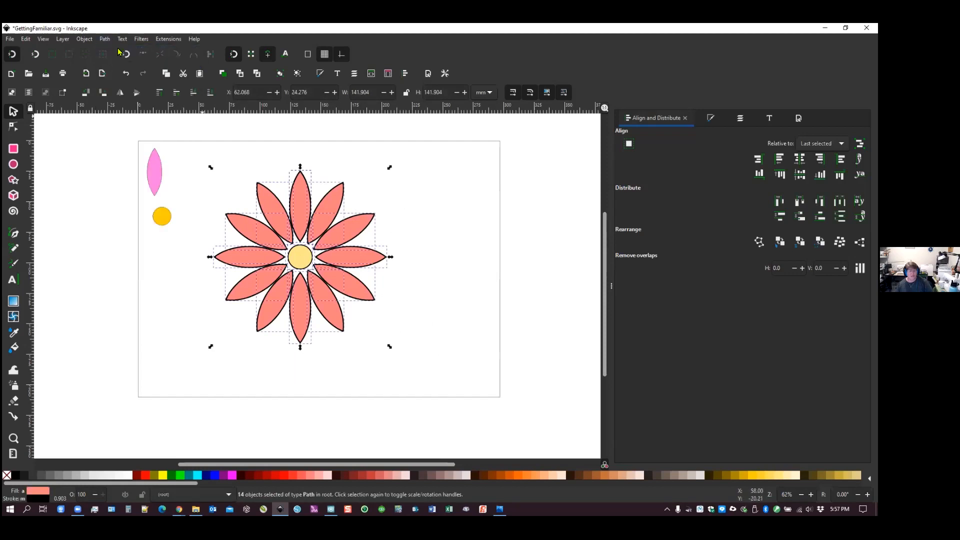
left_click(106, 39)
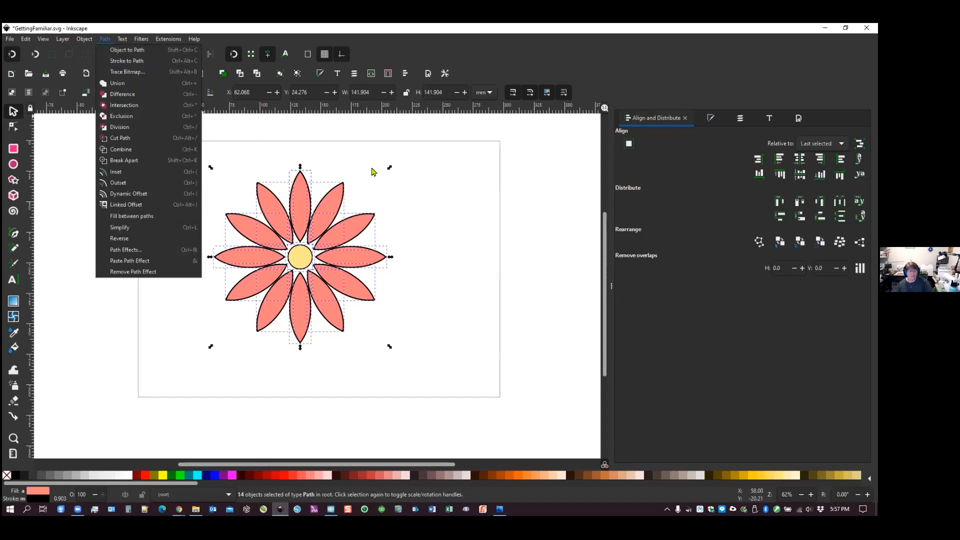
left_click(282, 199)
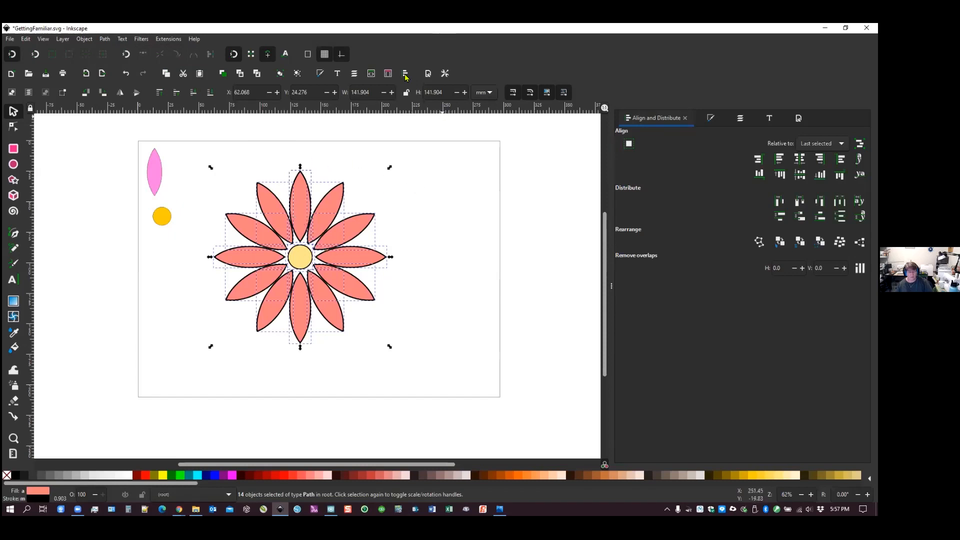
Select the whole flower again to copy it, and switch to Artistic Digitizer
left_click(359, 169)
left_click_drag(199, 152, 423, 356)
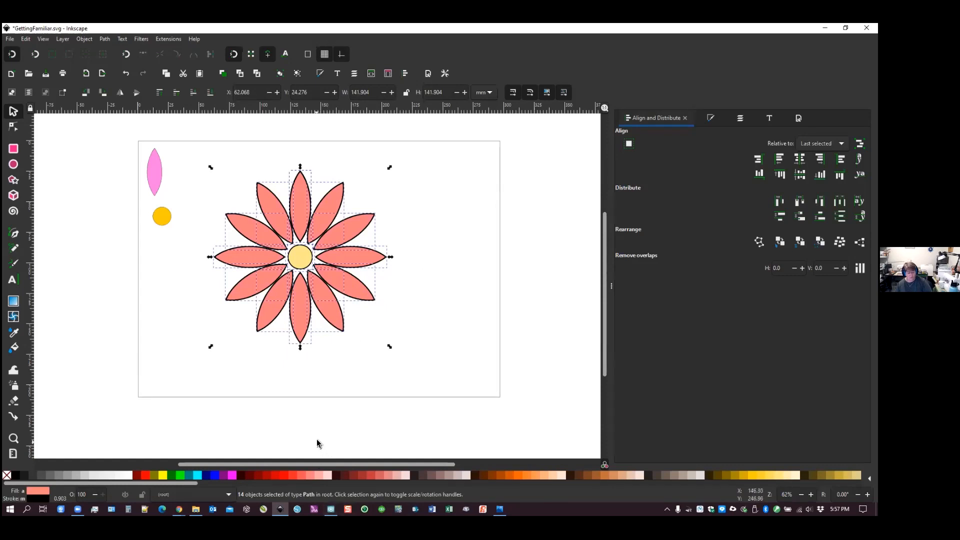
key("alt+Tab")
key("alt+Tab")
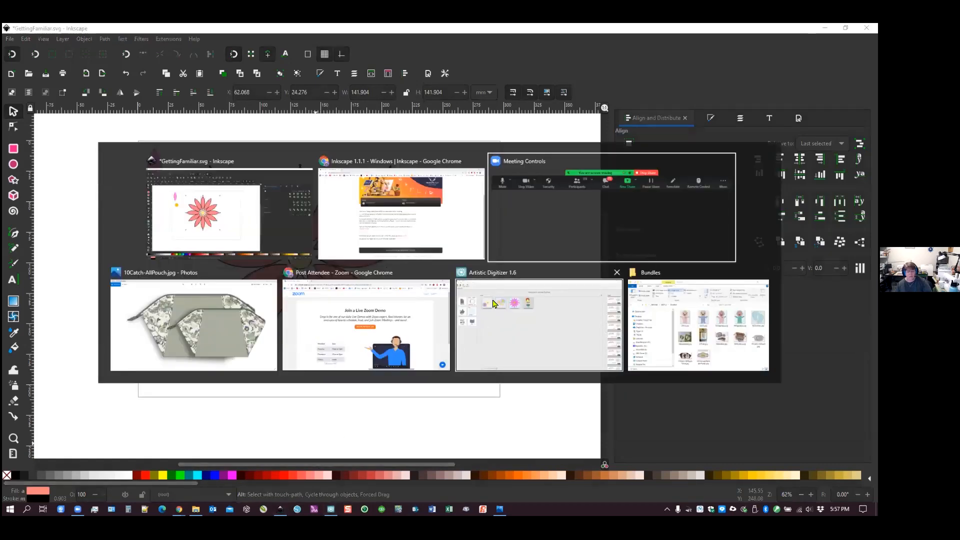
key("alt+Tab")
key("alt+Tab")
key("alt+Tab")
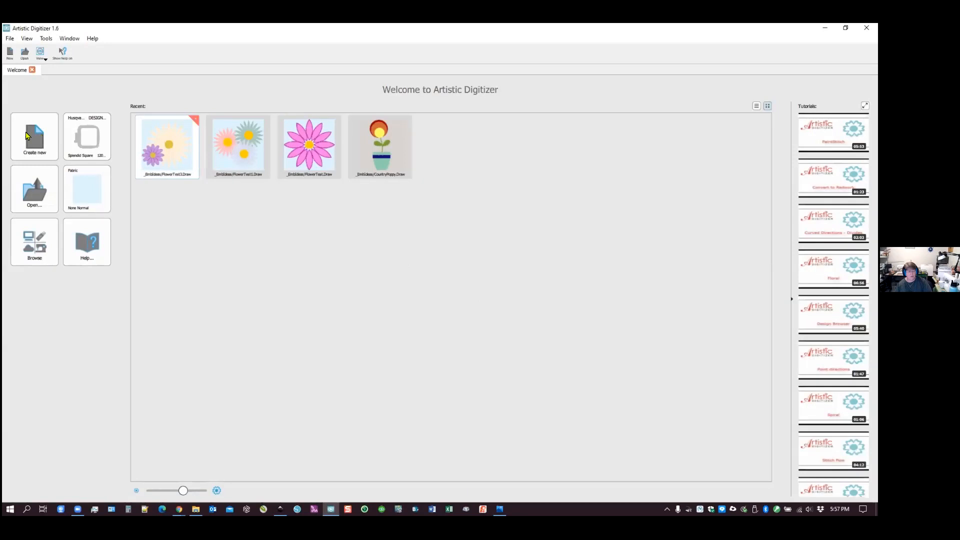
Create a new design, paste the copied flower into it and move the flower over the hoop area
left_click(35, 135)
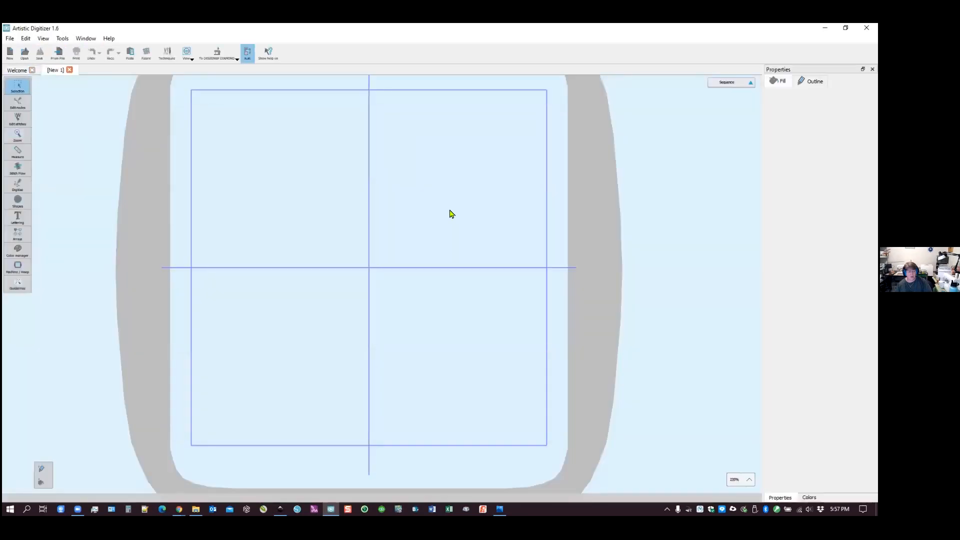
key("ctrl+v")
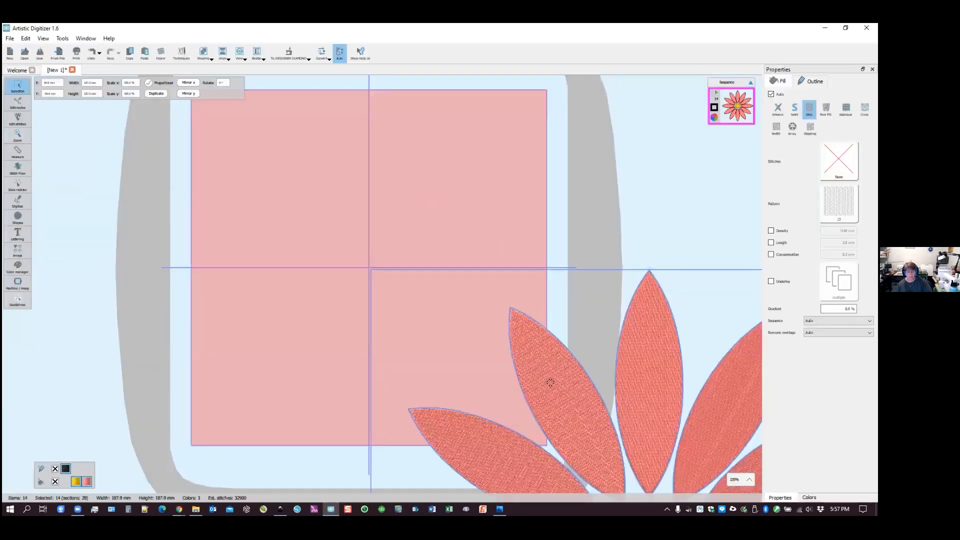
left_click_drag(548, 377, 326, 139)
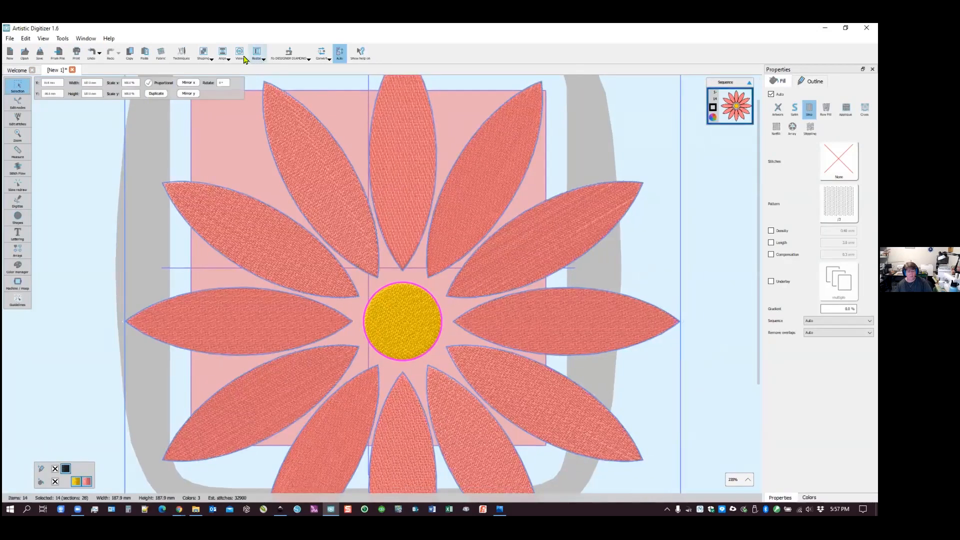
Center the flower to the hoop and scale it down proportionally to about 110 mm wide so it fits inside
left_click(309, 58)
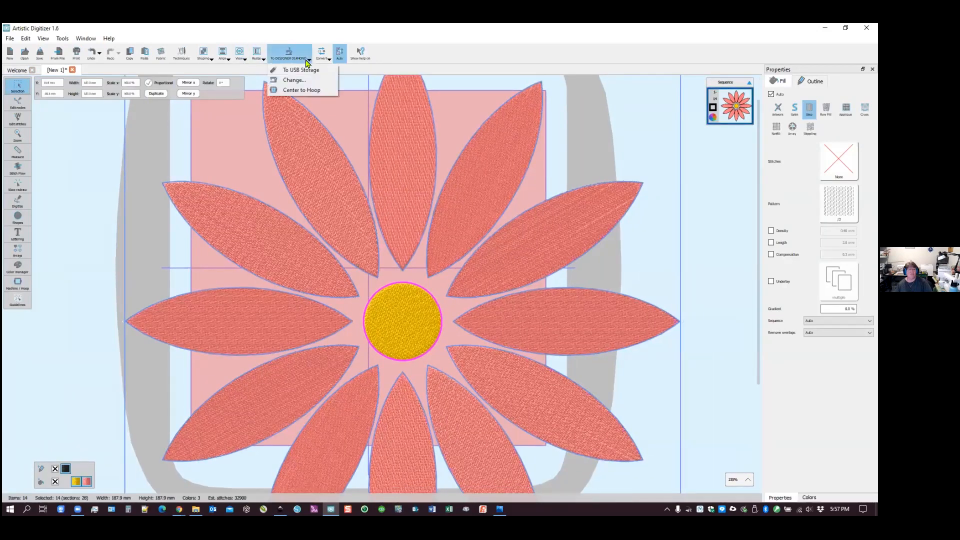
left_click(299, 90)
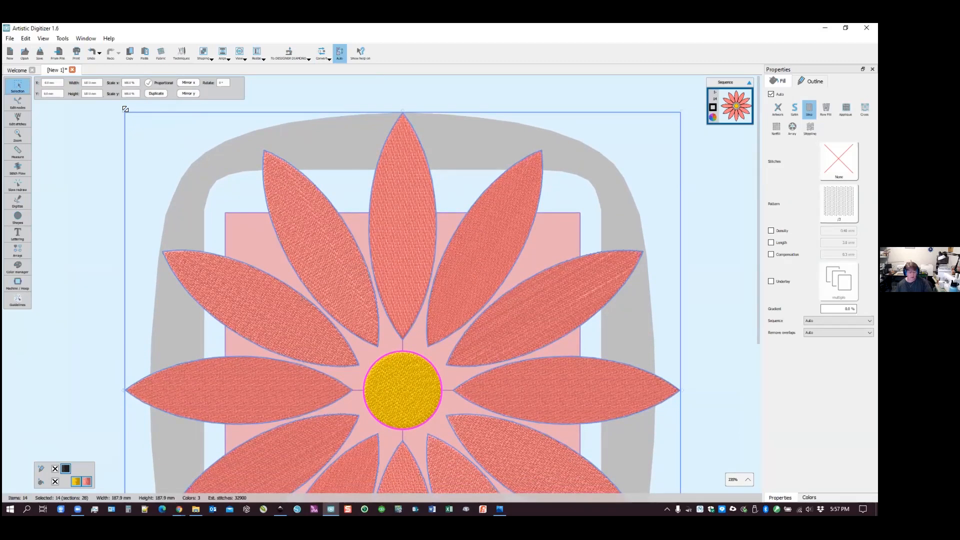
left_click_drag(125, 108, 247, 220)
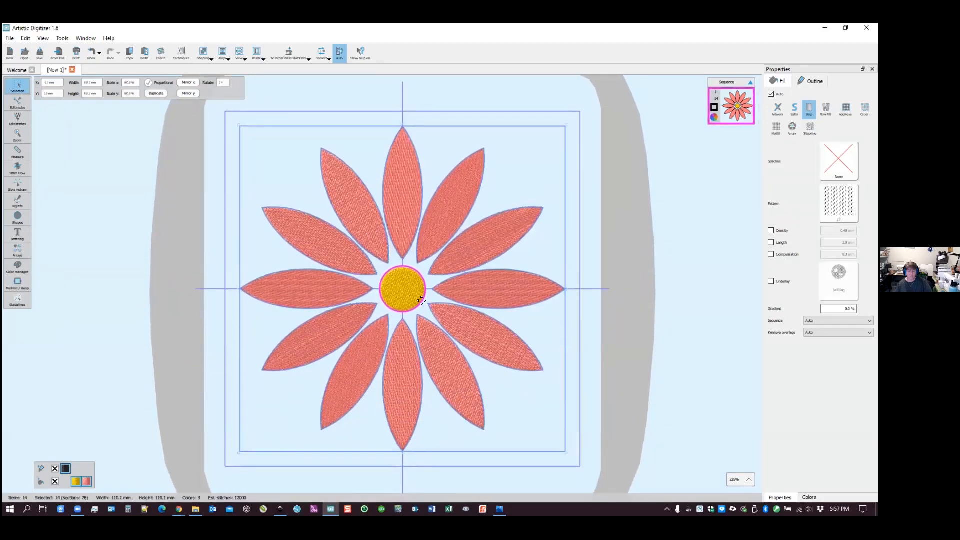
right_click(397, 184)
left_click(396, 163)
right_click(402, 206)
left_click(421, 244)
left_click(456, 242)
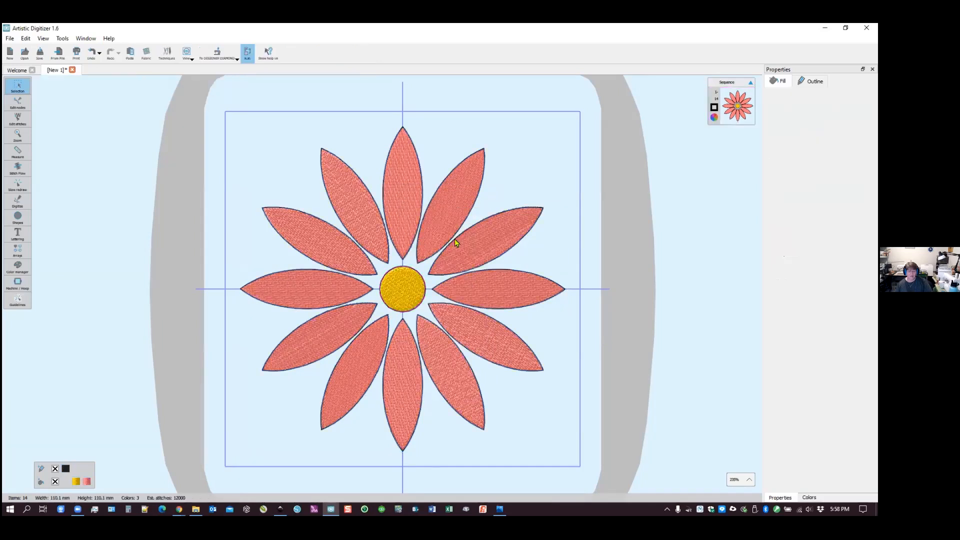
Select the flower's yellow centre circle and change its fill type to Satin
left_click(404, 288)
left_click(435, 216)
left_click(400, 205)
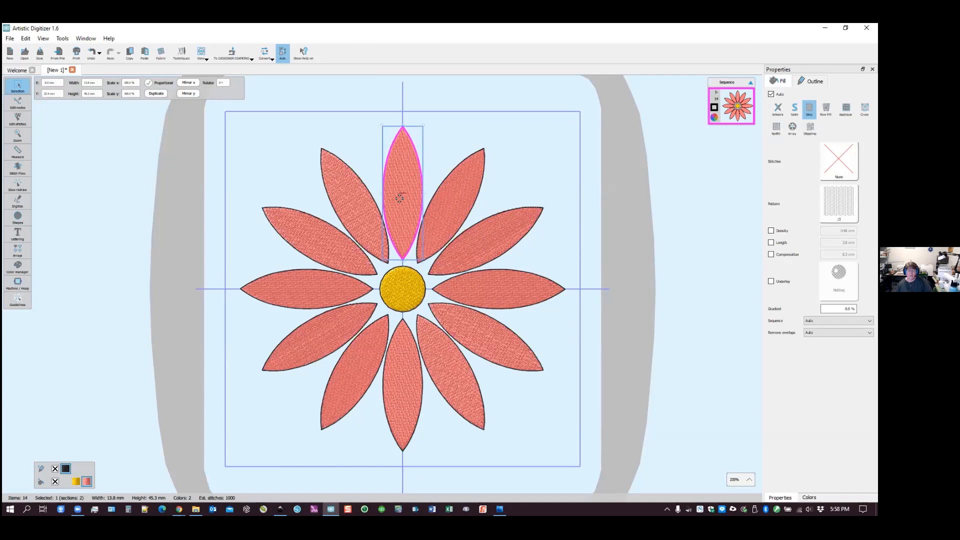
left_click(454, 200)
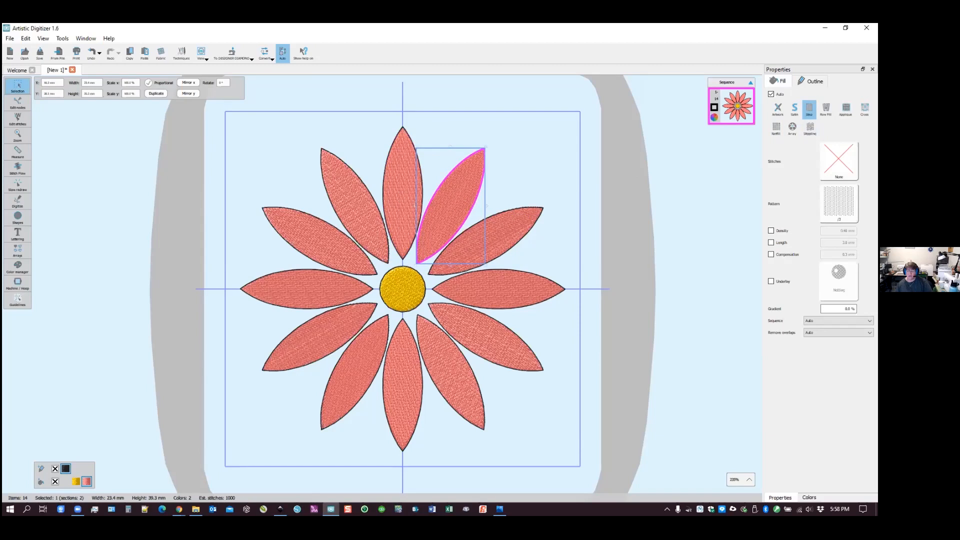
left_click(405, 292)
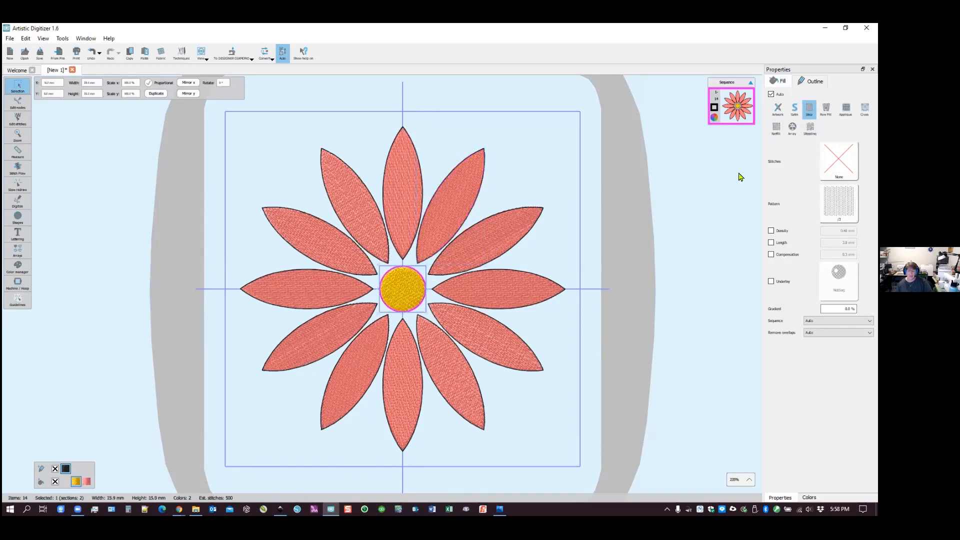
left_click(795, 109)
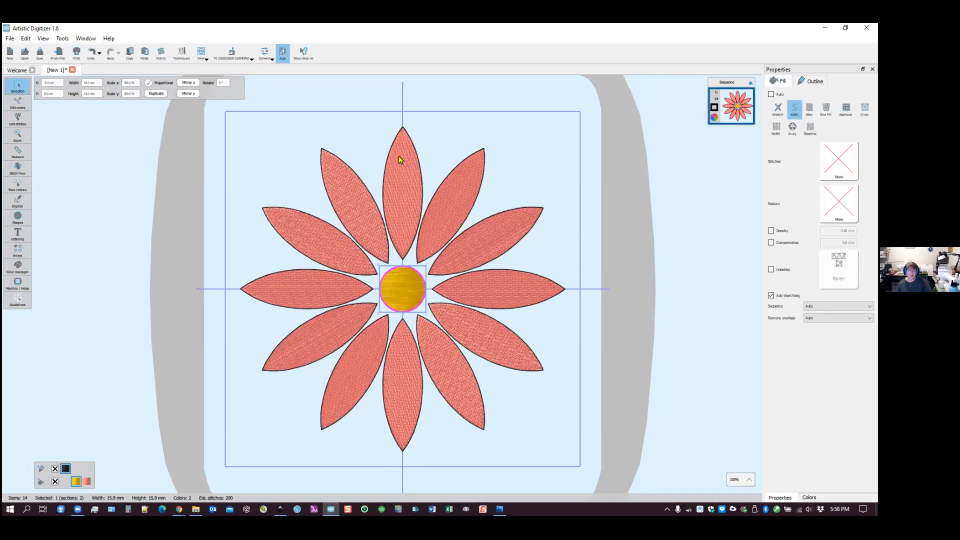
Select all objects that use the black outline colour and change that outline colour to dark red
right_click(69, 470)
left_click(81, 464)
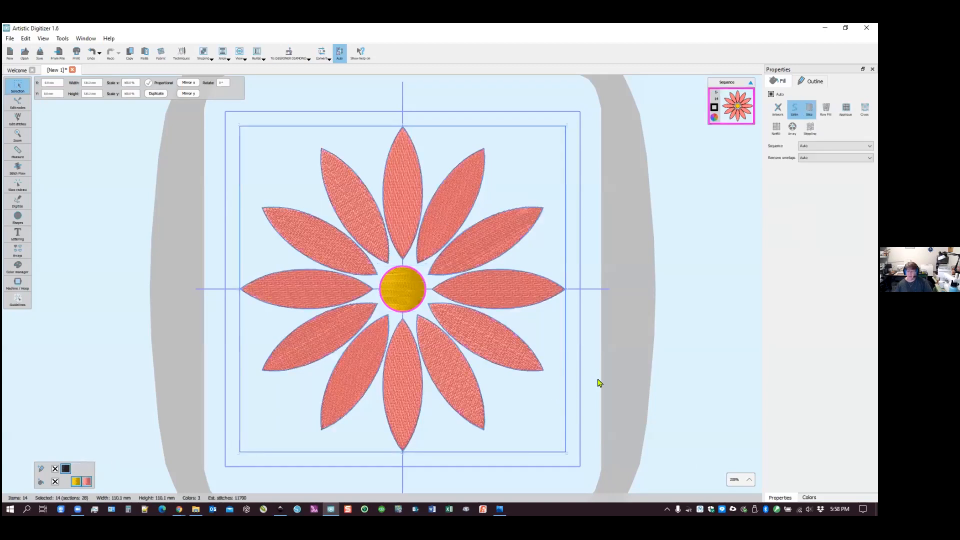
right_click(64, 471)
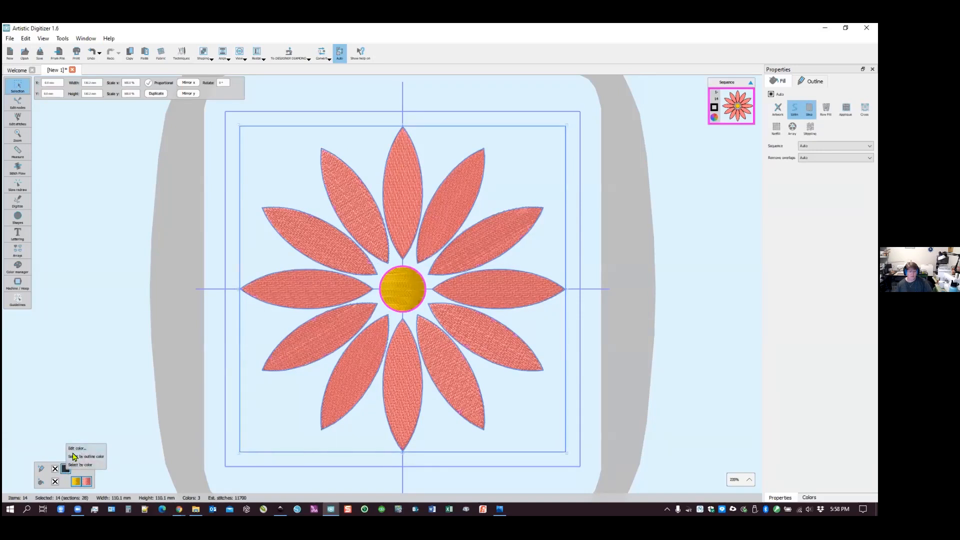
left_click(76, 448)
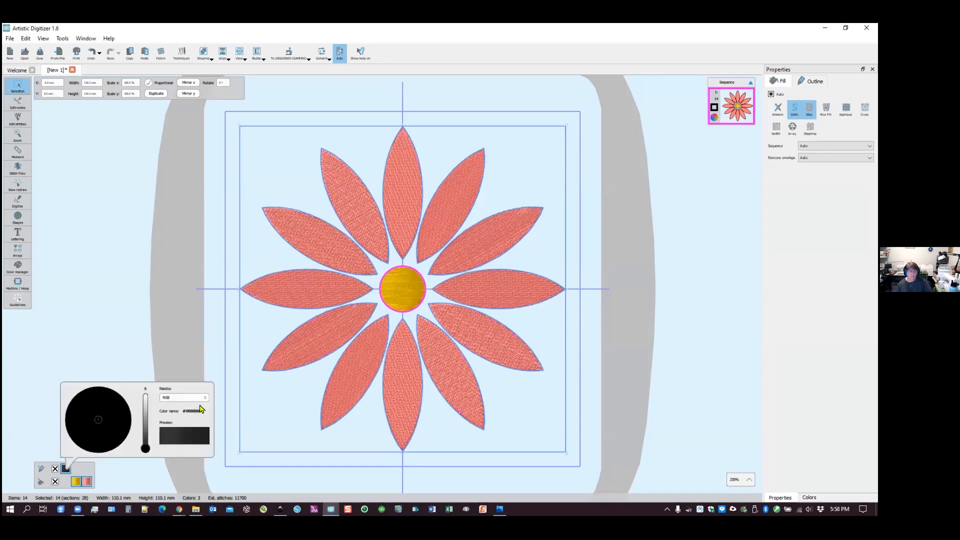
left_click_drag(145, 449, 146, 398)
left_click(112, 433)
left_click(121, 424)
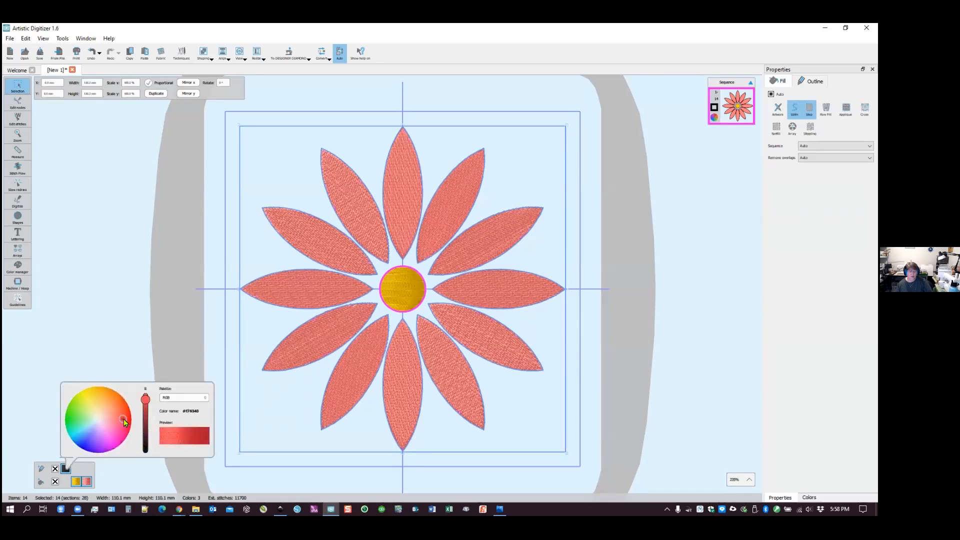
left_click(128, 415)
mouse_move(129, 417)
left_mouse_down()
mouse_move(145, 413)
mouse_move(145, 423)
left_mouse_up()
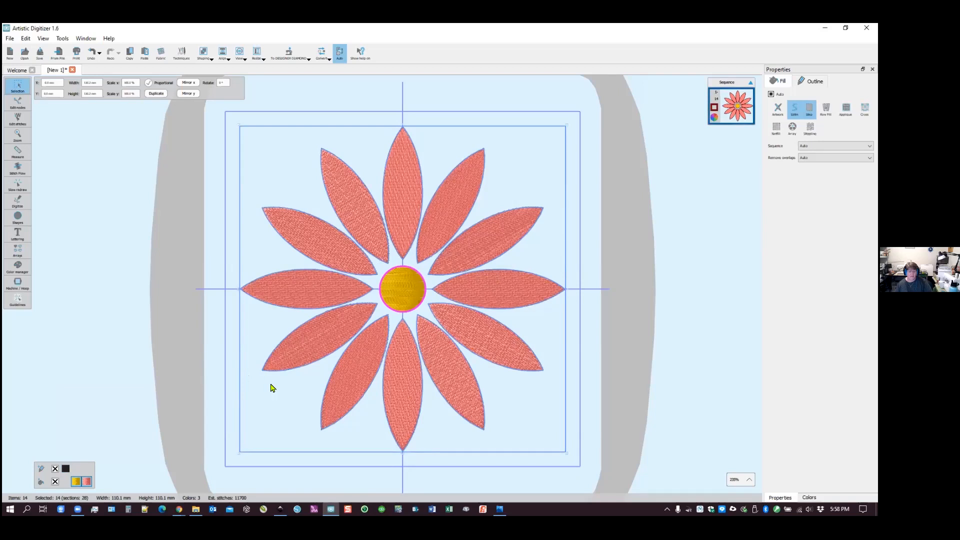
left_click(313, 393)
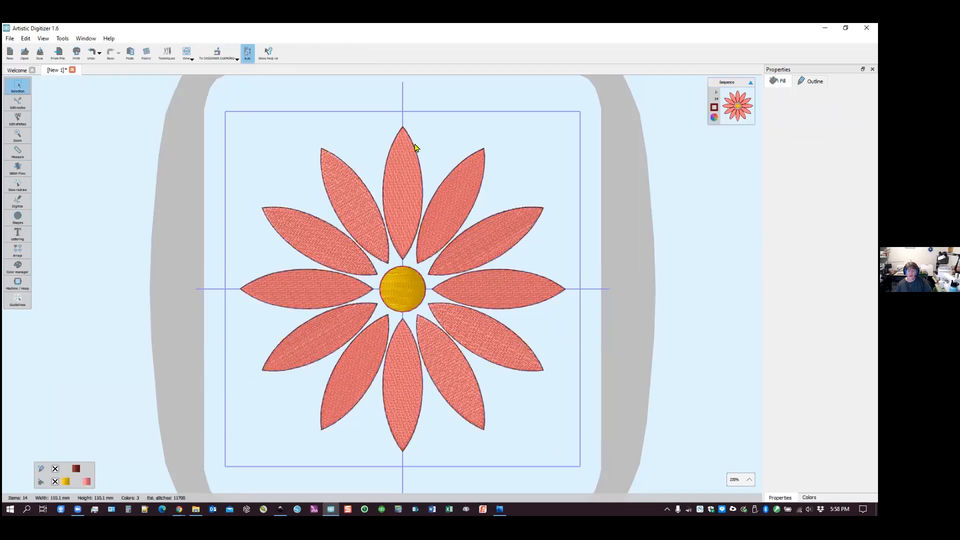
Select all objects by the dark red outline colour, give their running outline the Triple stitch and enable its custom stitch length
right_click(76, 468)
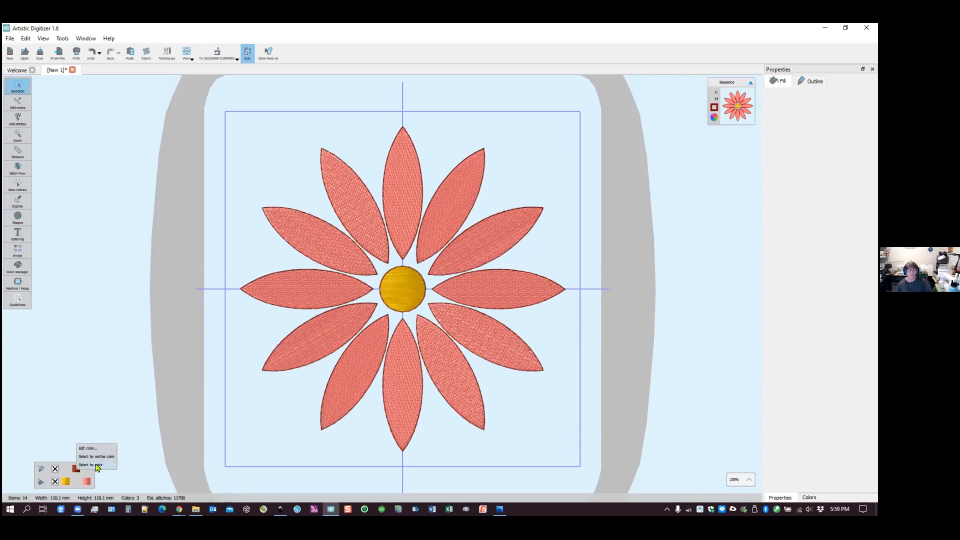
left_click(92, 465)
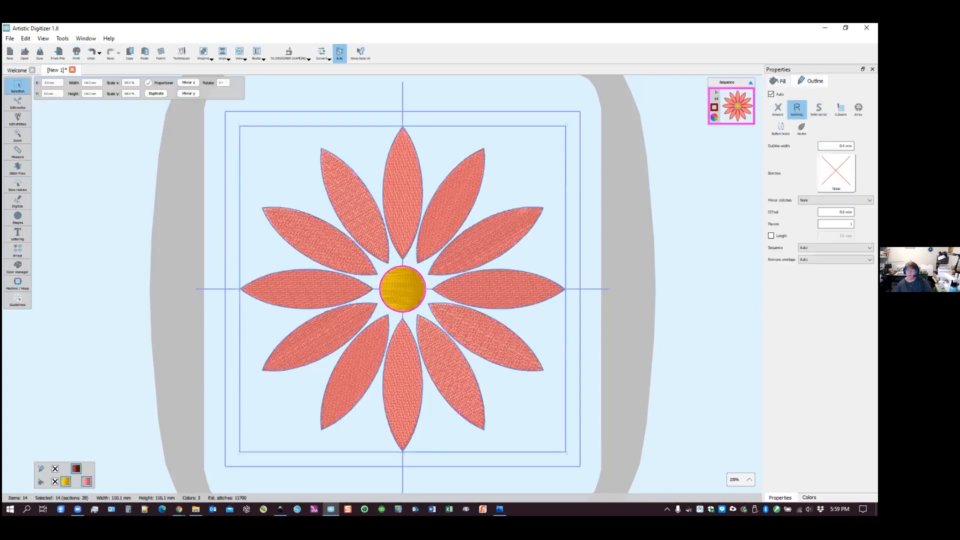
left_click(835, 172)
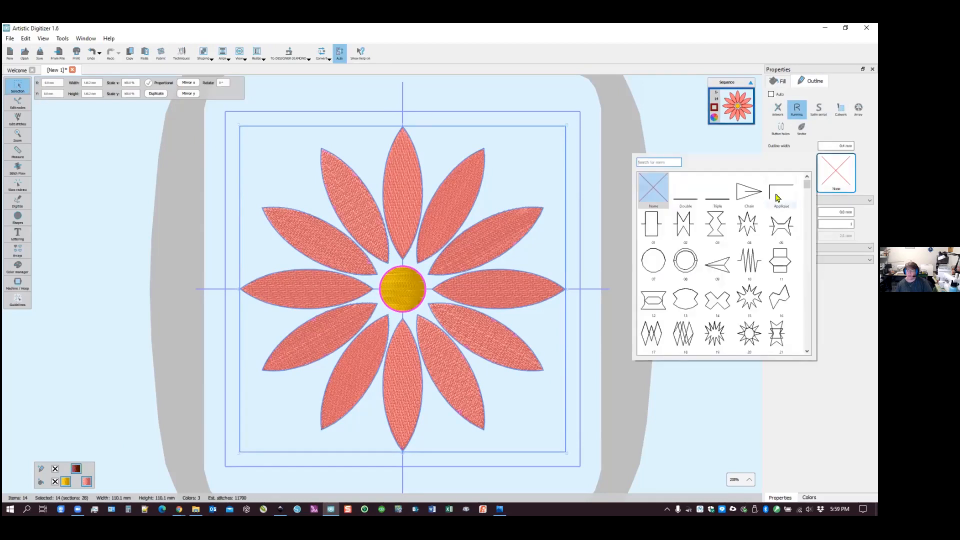
left_click(718, 197)
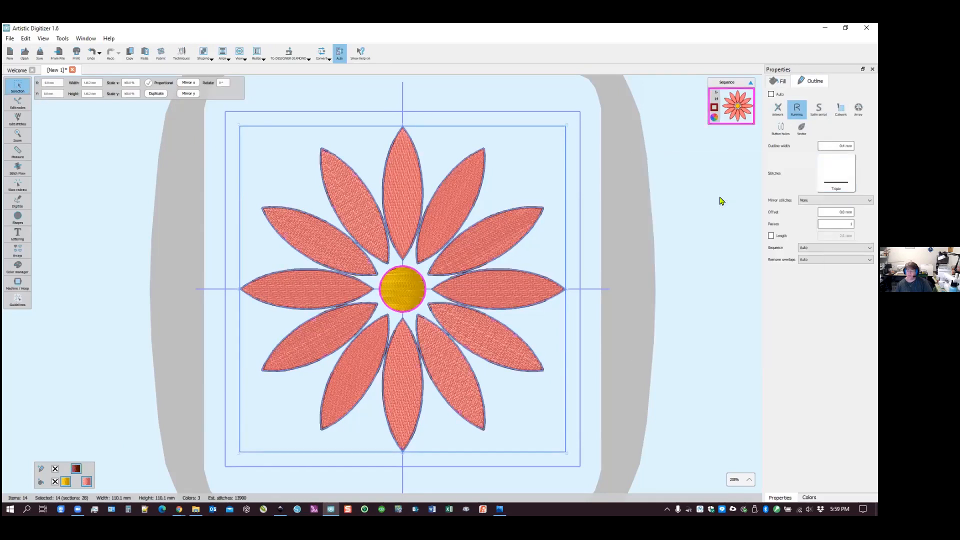
left_click(772, 236)
left_click(555, 215)
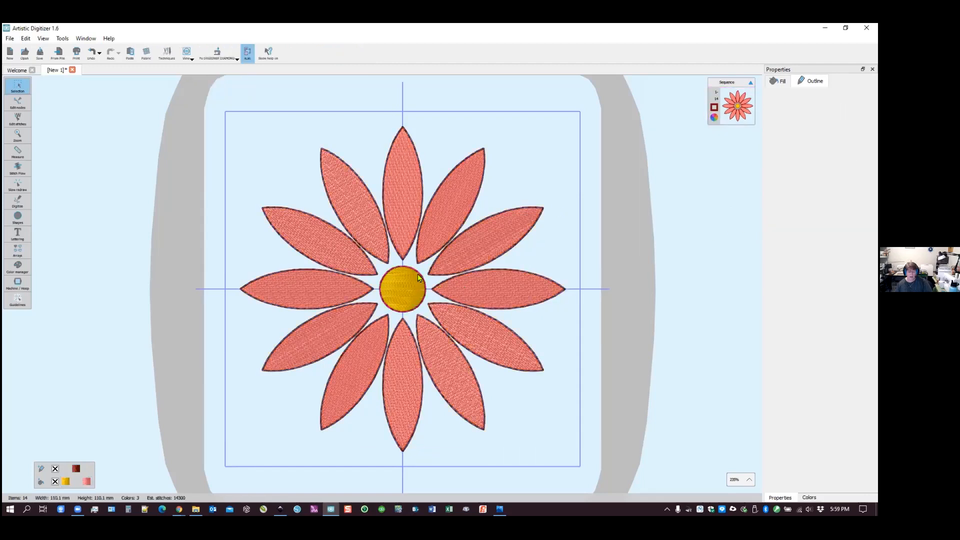
Examine the triple outline stitches up close and run through the whole flower's stitch-out in the slow redraw simulation
scroll(419, 278, "up", 5)
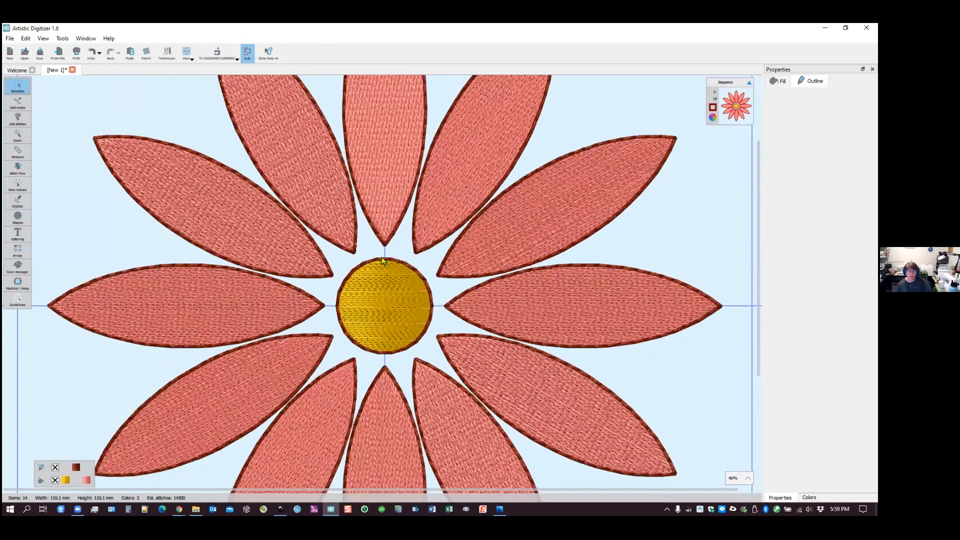
scroll(383, 260, "up", 3)
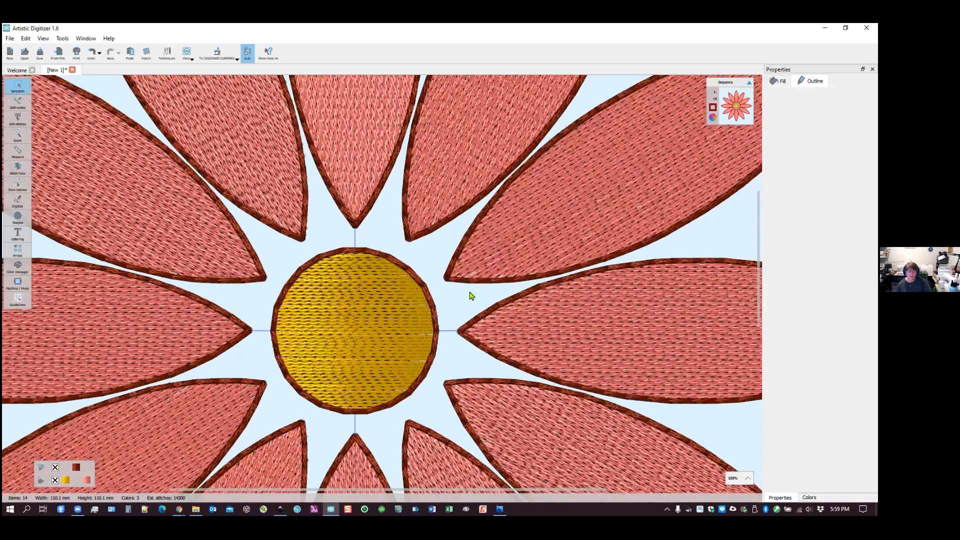
scroll(476, 278, "down", 9)
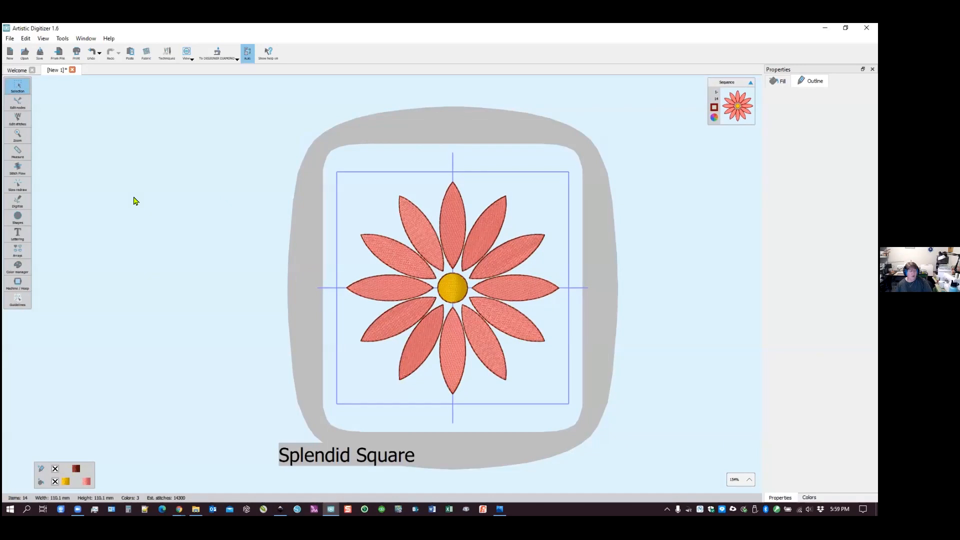
left_click(18, 186)
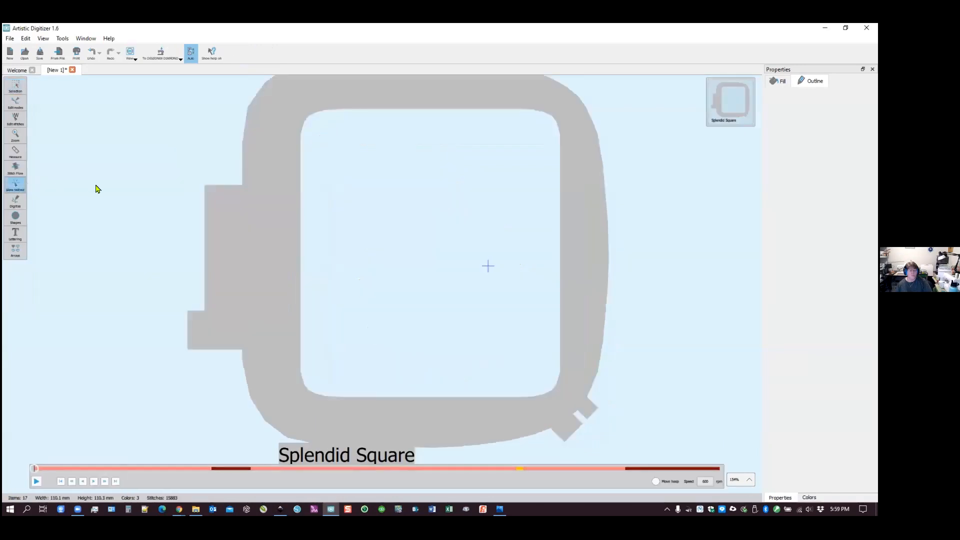
mouse_move(35, 468)
left_mouse_down()
mouse_move(564, 429)
mouse_move(736, 437)
left_mouse_up()
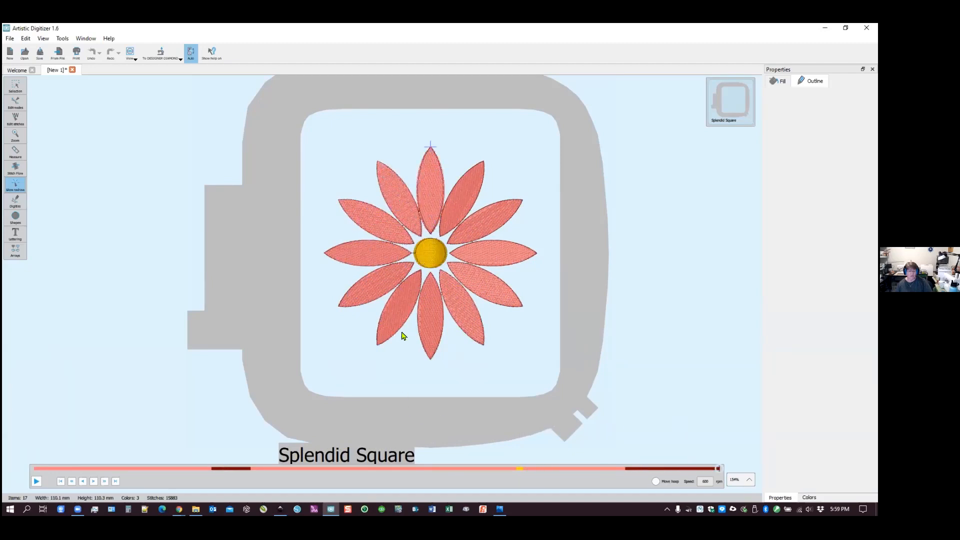
scroll(451, 287, "up", 1)
scroll(451, 288, "up", 5)
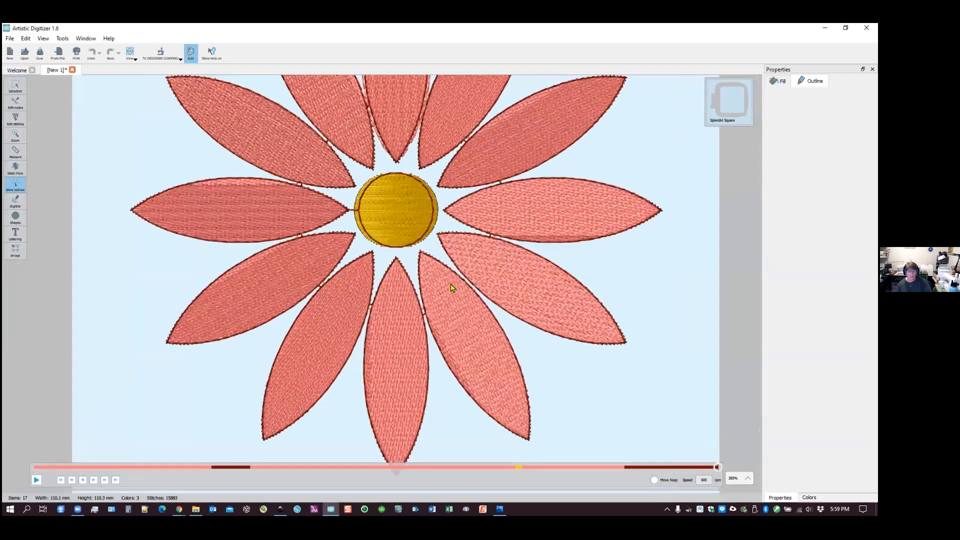
scroll(454, 285, "down", 5)
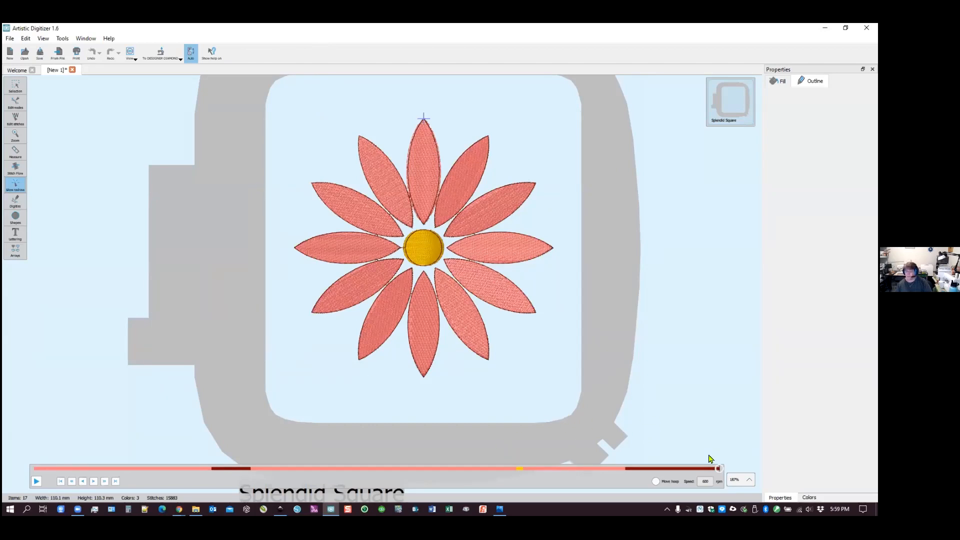
Switch to Inkscape to look at the original flower drawing, and return to Artistic Digitizer
key("alt+Tab")
key("alt+Tab")
key("alt+Tab")
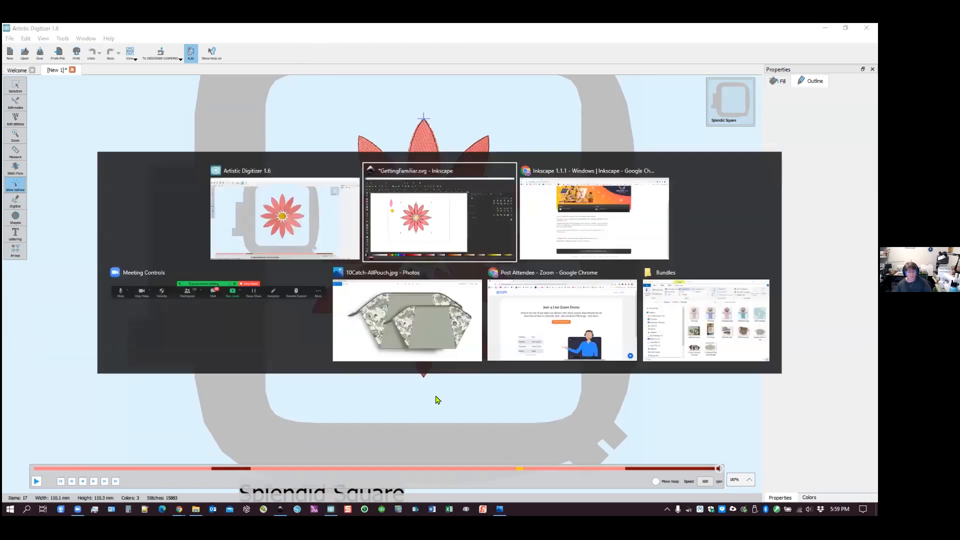
key("alt+Tab")
key("alt+Tab")
key("alt+Tab")
key("alt+Tab")
key("alt+Tab")
left_click(475, 173)
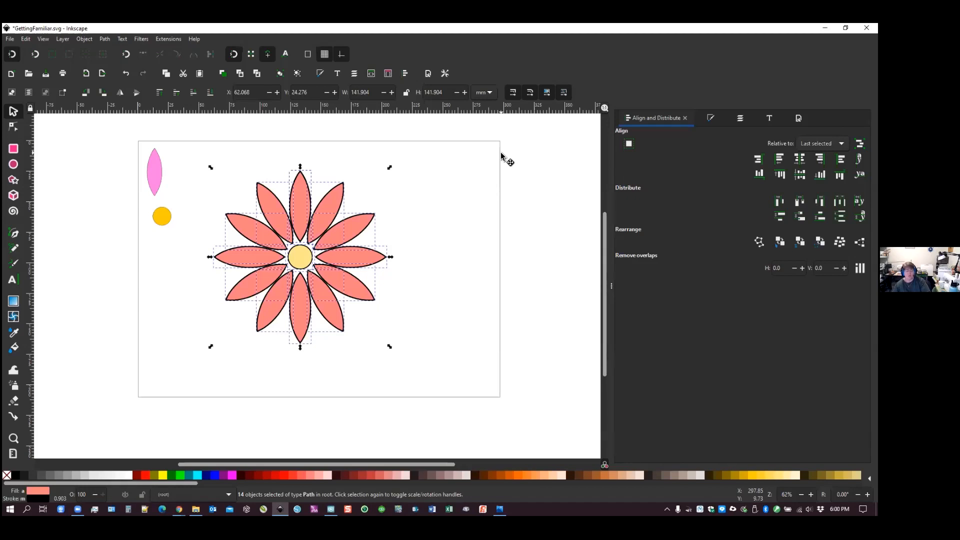
key("alt")
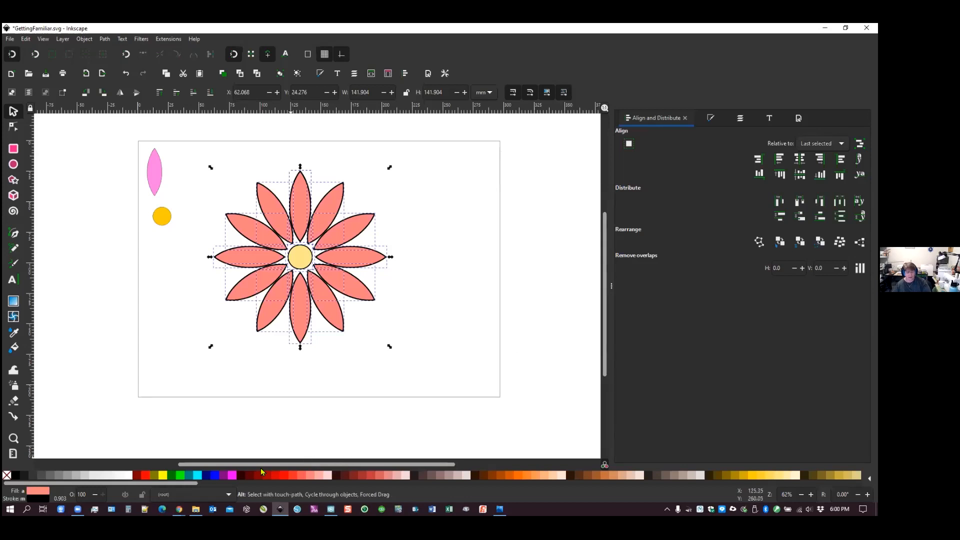
key("alt+Tab")
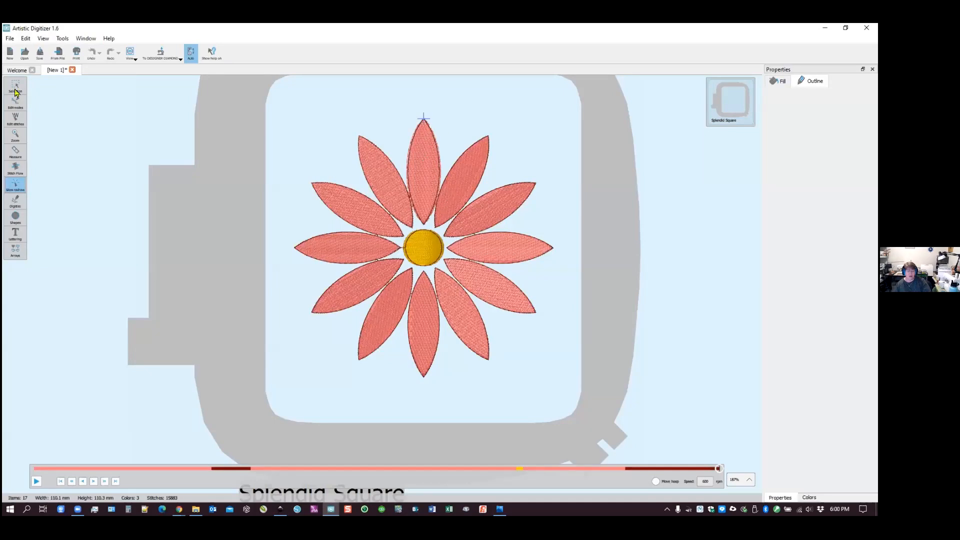
Leave the slow redraw and reshape the flower's top petal by moving both side nodes outward towards the tip, about 18.7 mm wide
key("Escape")
scroll(453, 246, "up", 6)
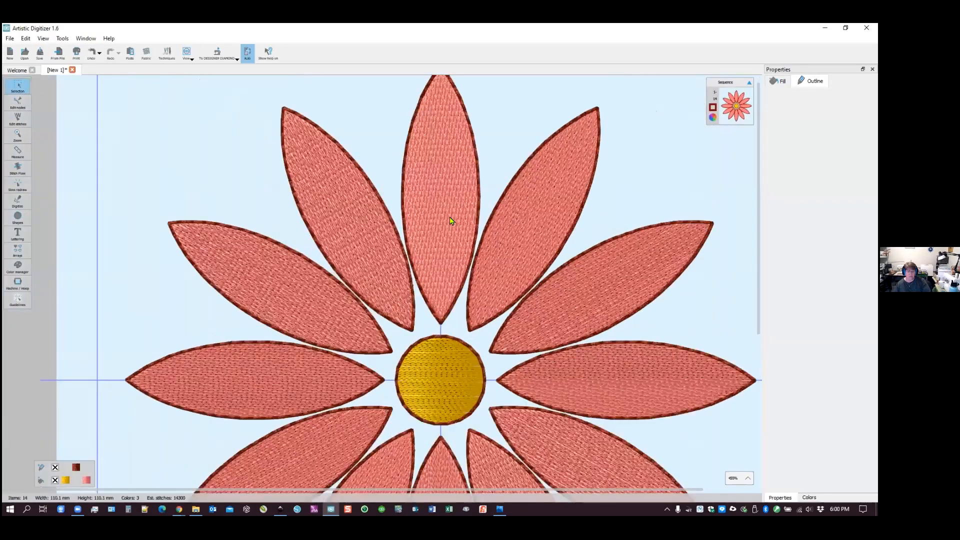
scroll(452, 220, "down", 1)
left_click(443, 185)
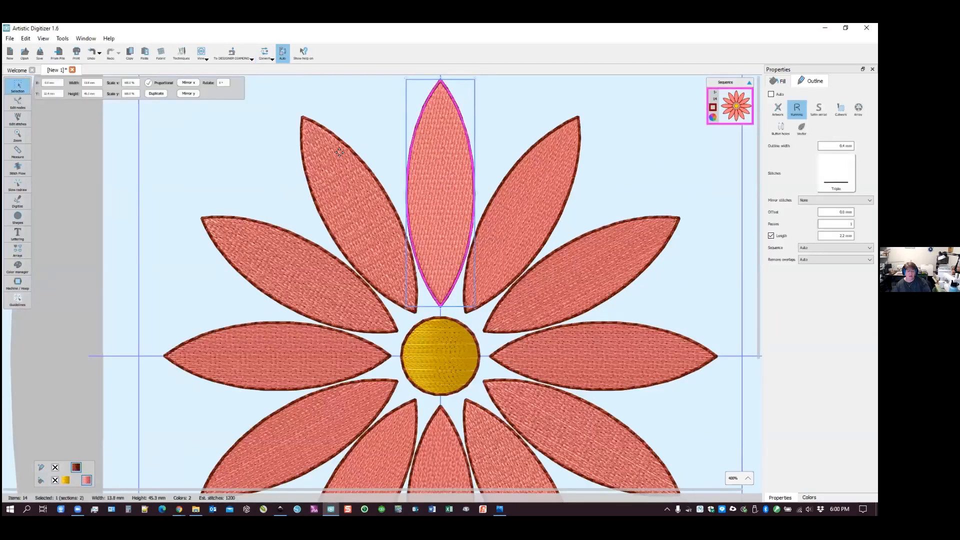
double_click(436, 86)
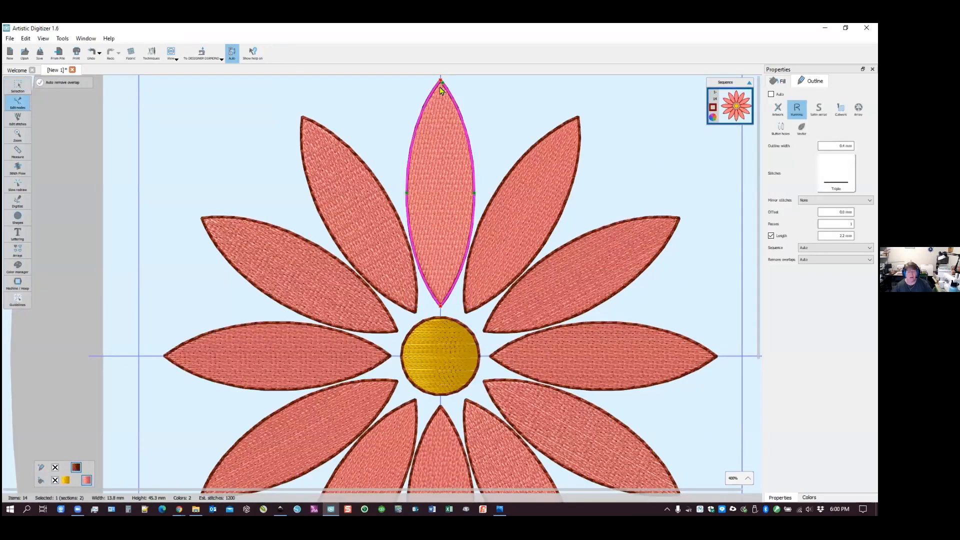
left_click_drag(409, 192, 393, 147)
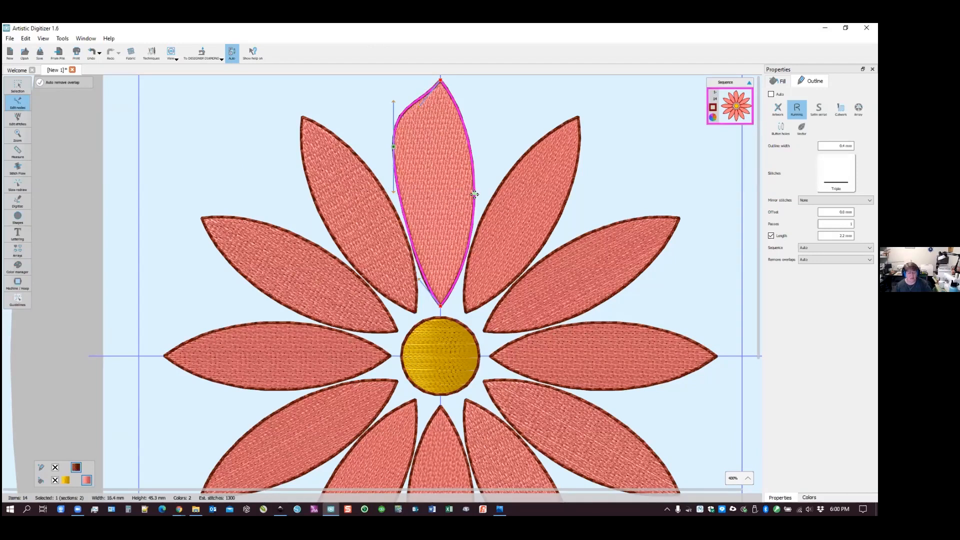
left_click_drag(477, 186, 485, 150)
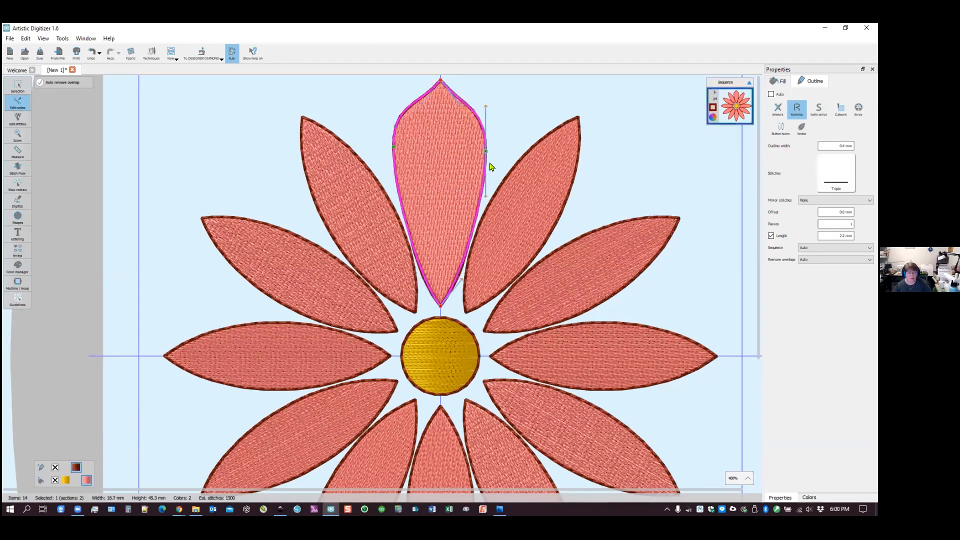
Widen the outer part of the next petal clockwise by moving its two side nodes outward towards the tip
left_click(511, 174)
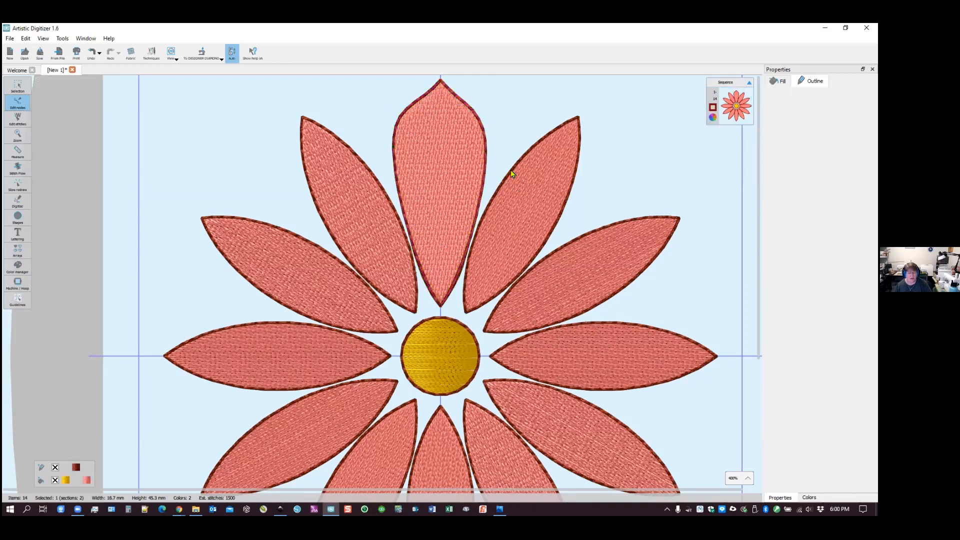
left_click(511, 179)
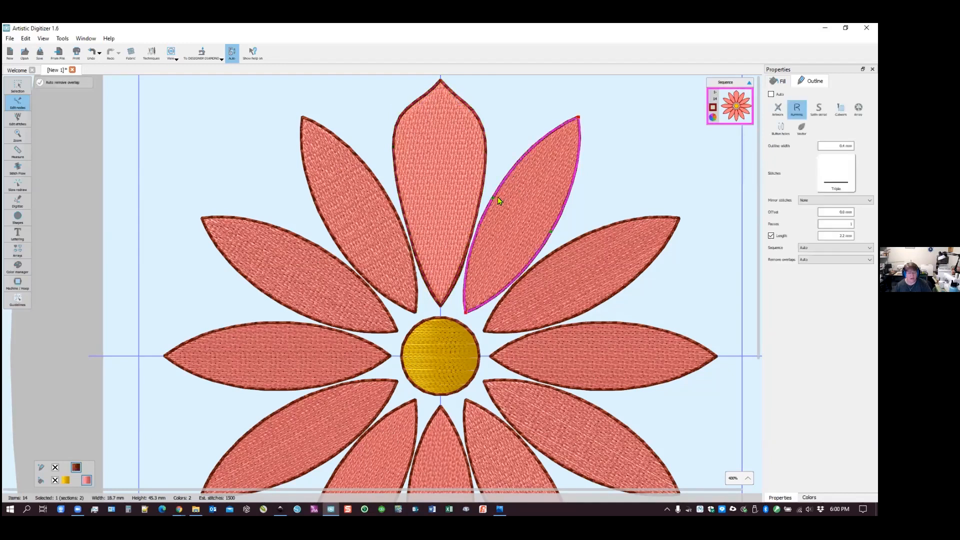
left_click(496, 165)
left_click_drag(496, 165, 502, 156)
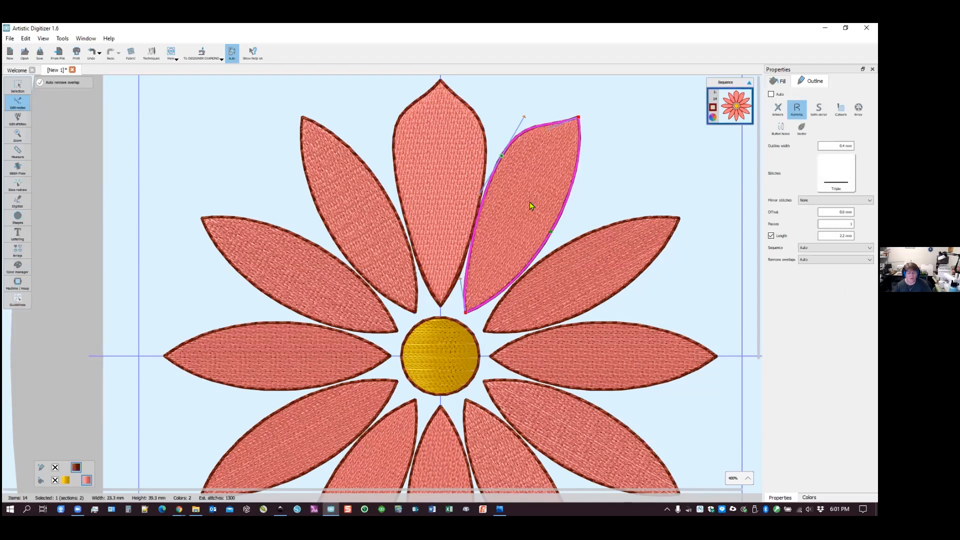
left_click_drag(552, 230, 581, 206)
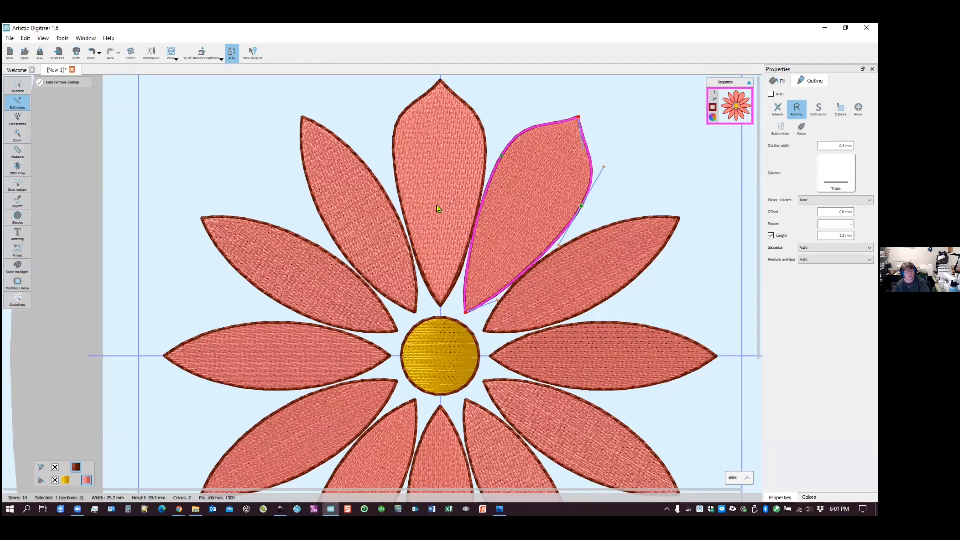
Convert the reshaped petal's right side node to a cusp and pull both its handles inward to form a sharp corner
right_click(514, 199)
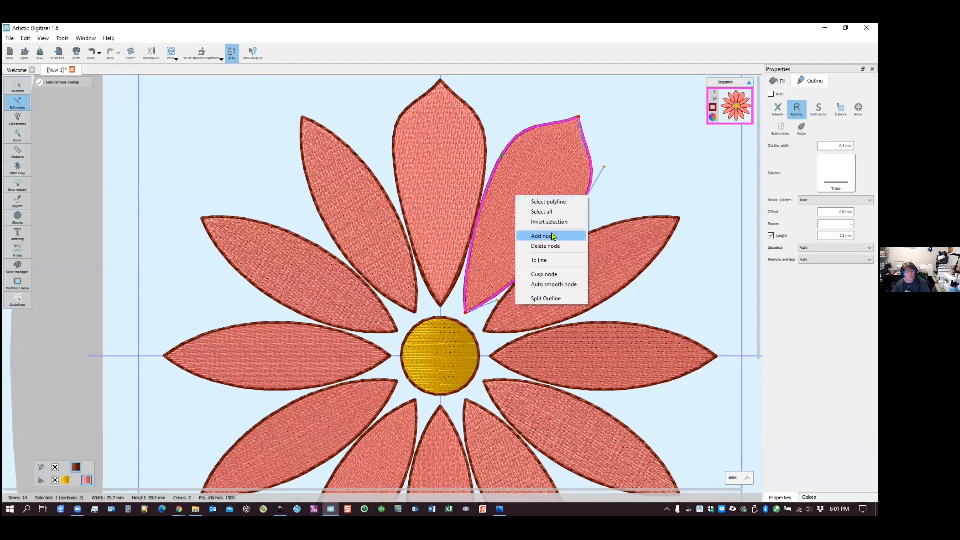
left_click(545, 274)
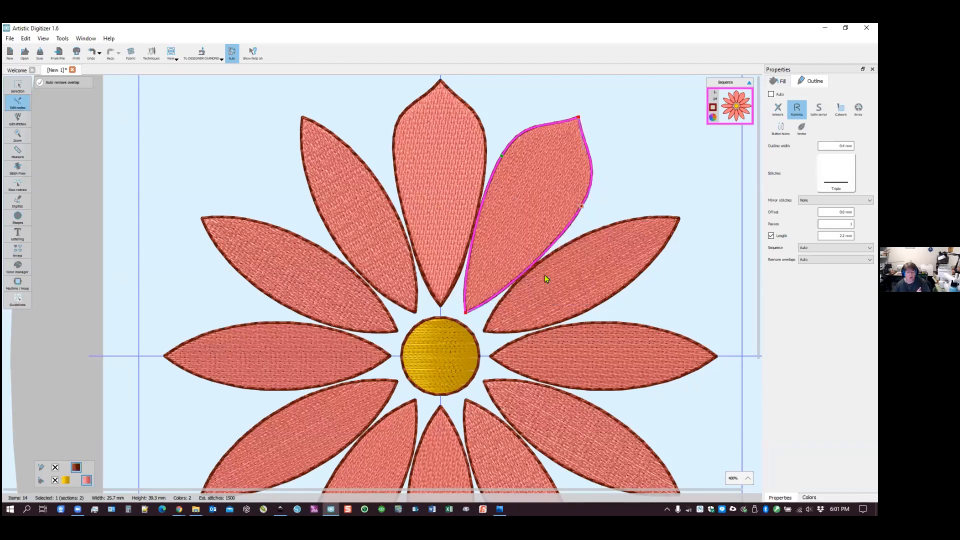
left_click_drag(602, 166, 562, 162)
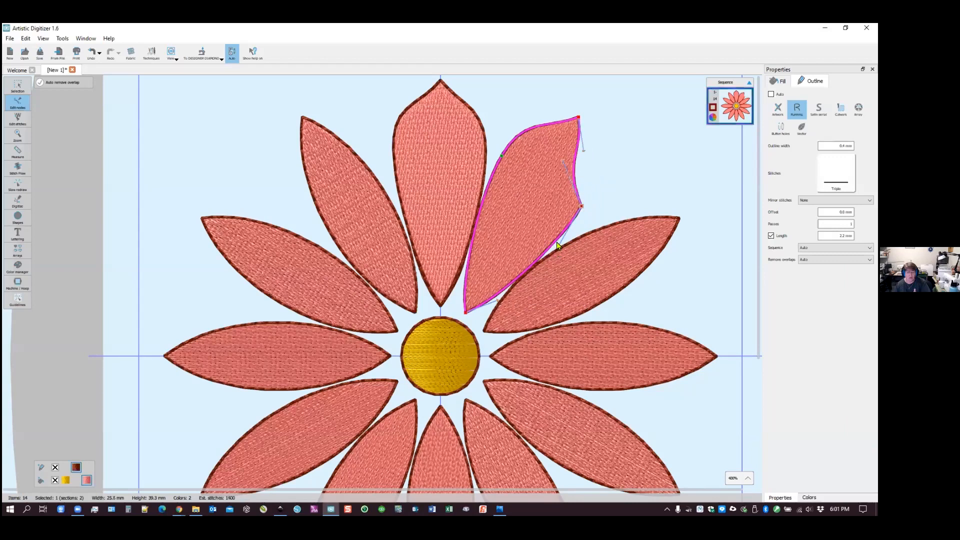
left_click_drag(549, 234, 542, 207)
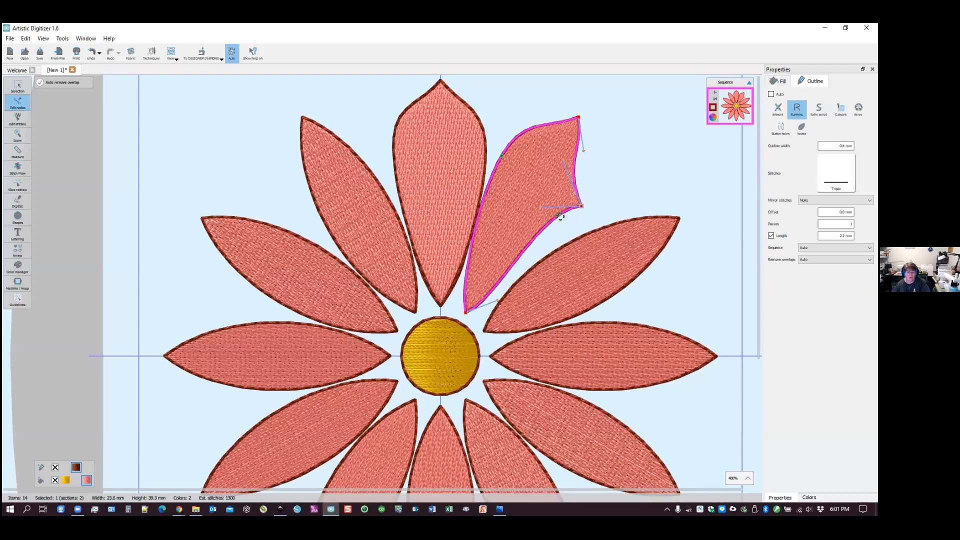
Shift the left side node of the widened petal just clockwise of the top one slightly towards the flower centre
left_click(502, 157)
left_click_drag(507, 168, 507, 168)
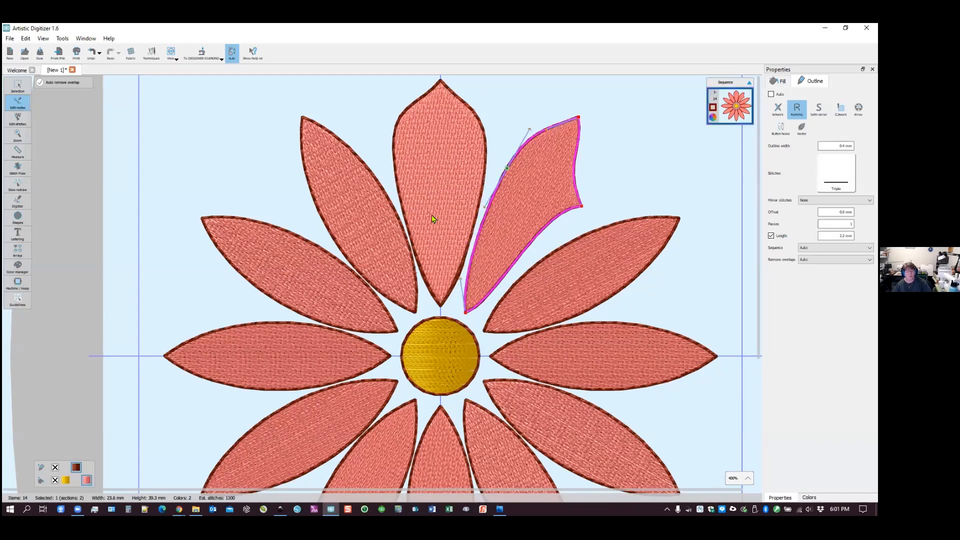
scroll(439, 224, "down", 4)
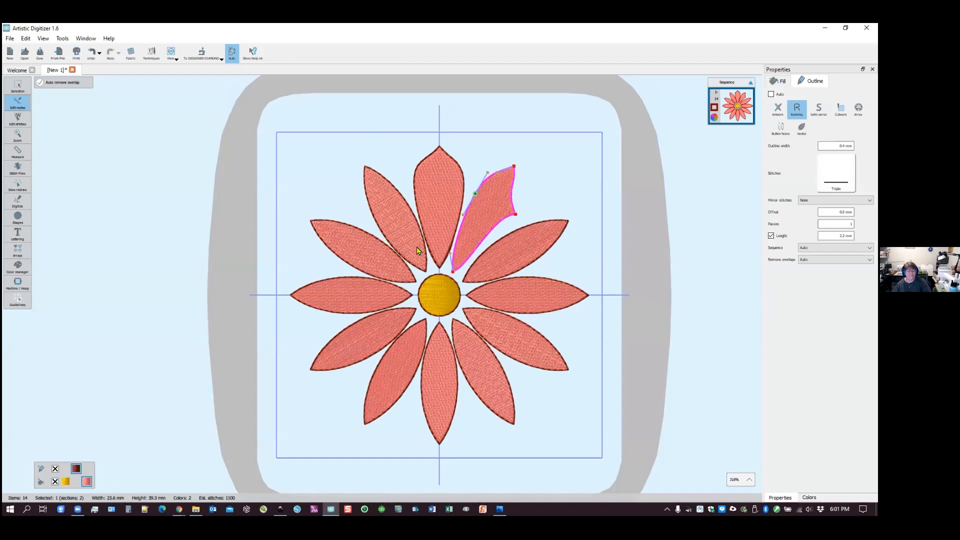
Select the petal just counterclockwise of the top one and set its fill pattern to ZigZag
left_click(366, 257)
left_click(403, 217)
left_click(778, 81)
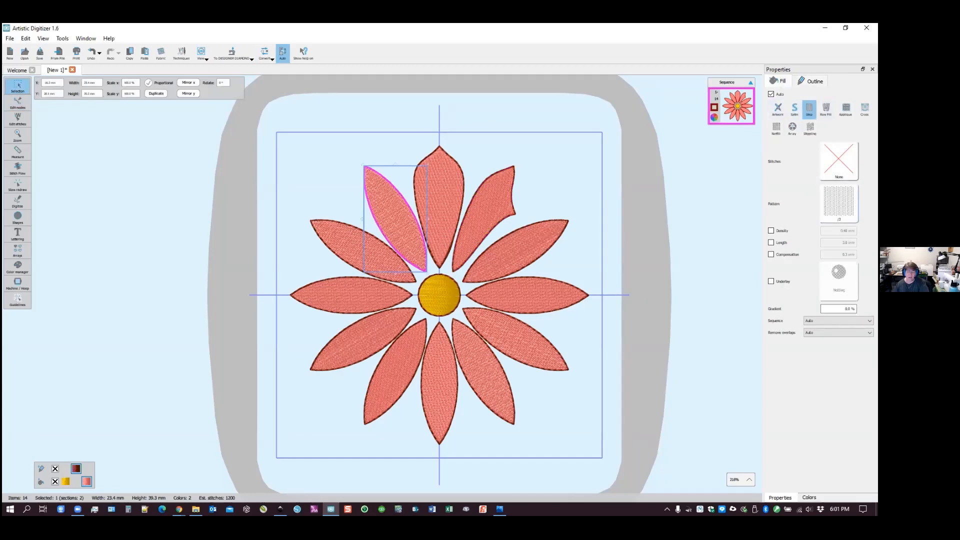
left_click(839, 202)
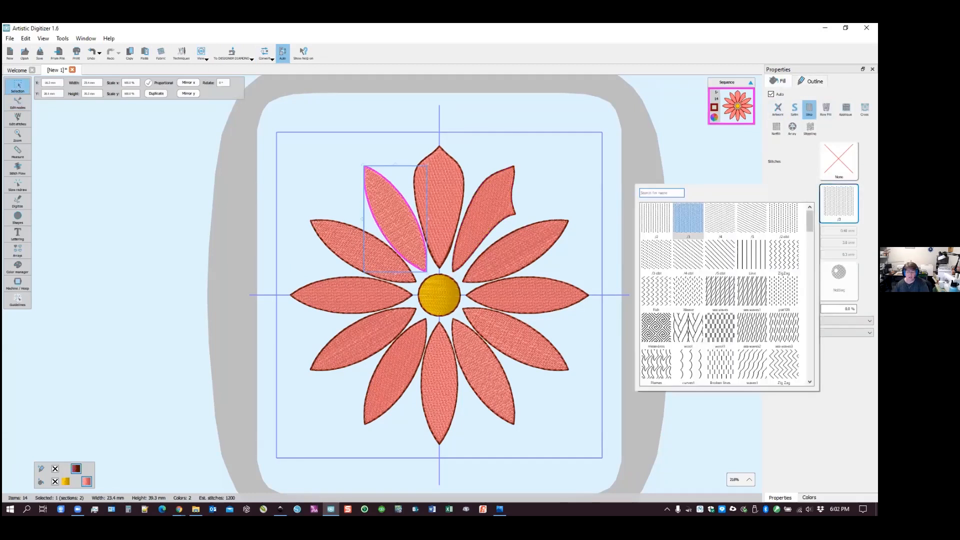
left_click(785, 258)
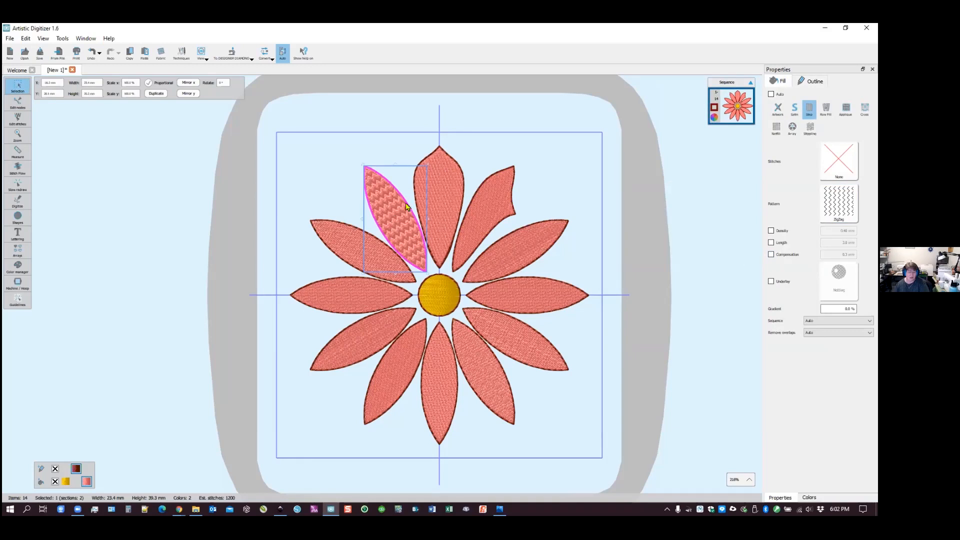
Change the selected petal's fill type to the net fill and reduce its cell size for a finer grid
left_click(839, 203)
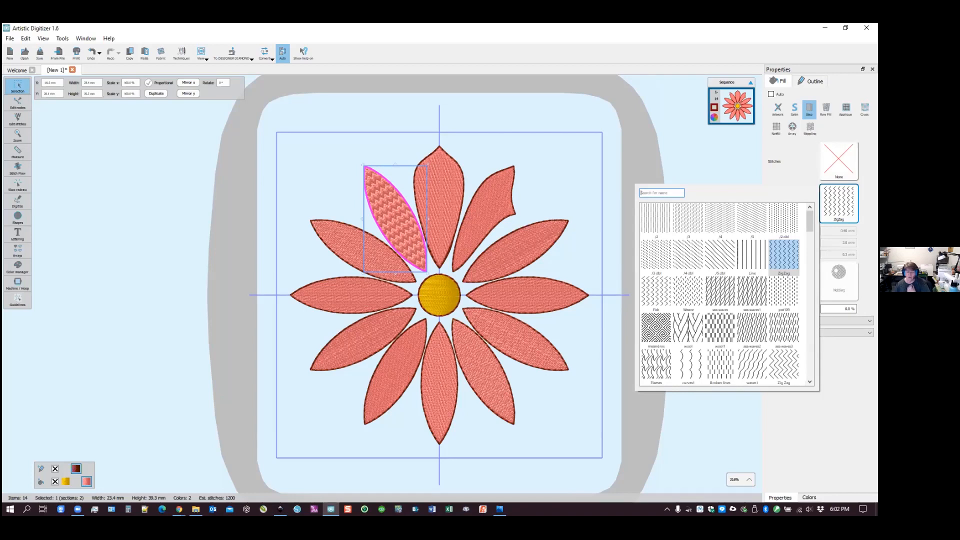
left_click(778, 133)
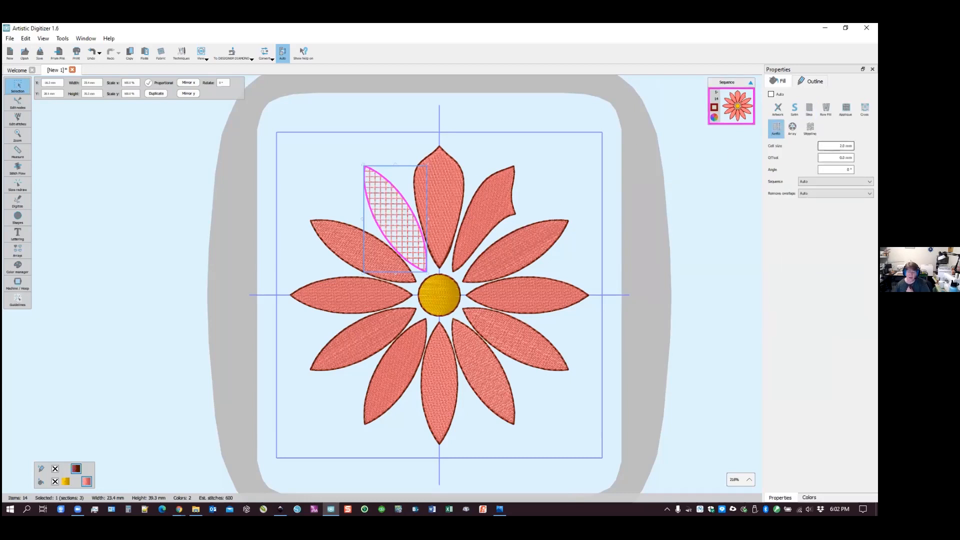
scroll(835, 146, "up", 3)
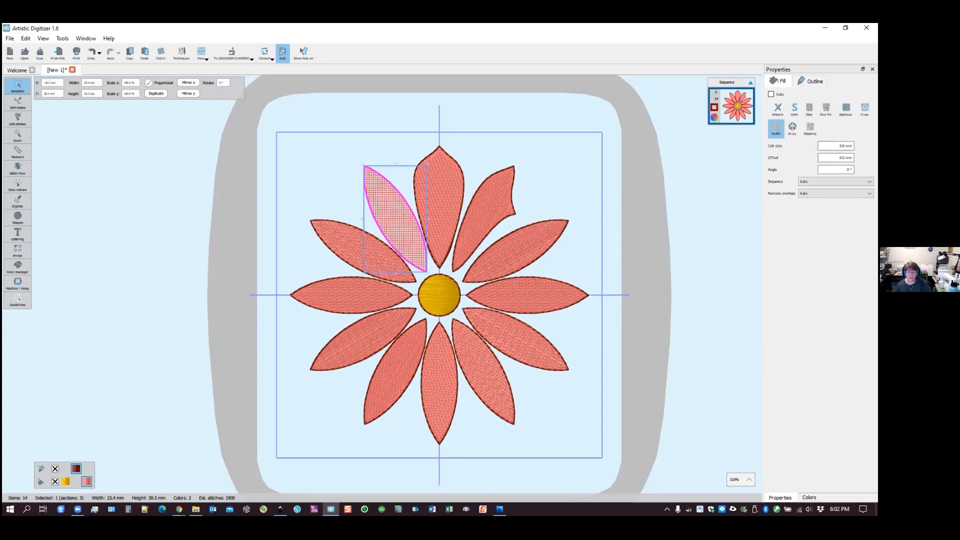
Override the top petal's fill density, try a sparse value, and finish with a dense setting of 0.20 mm
left_click(447, 207)
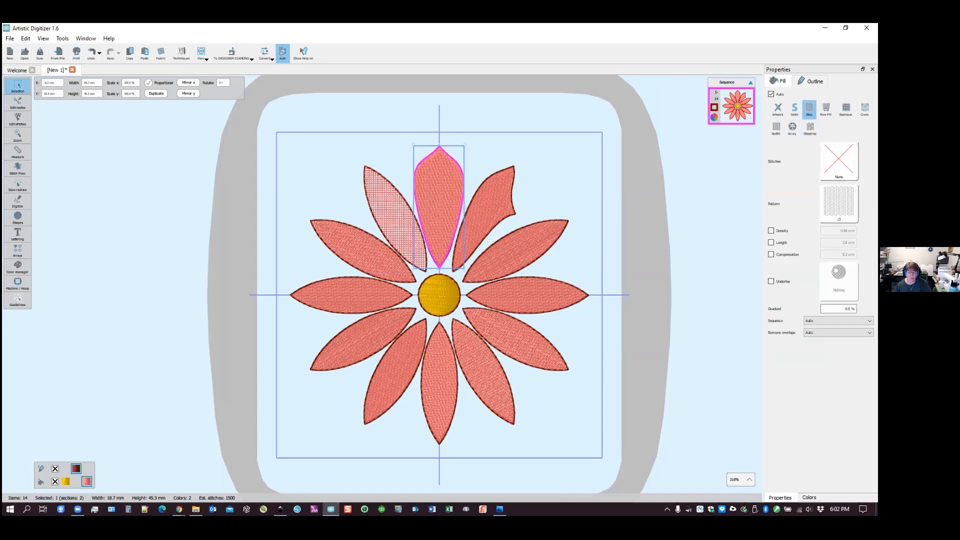
left_click(770, 230)
scroll(838, 230, "up", 7)
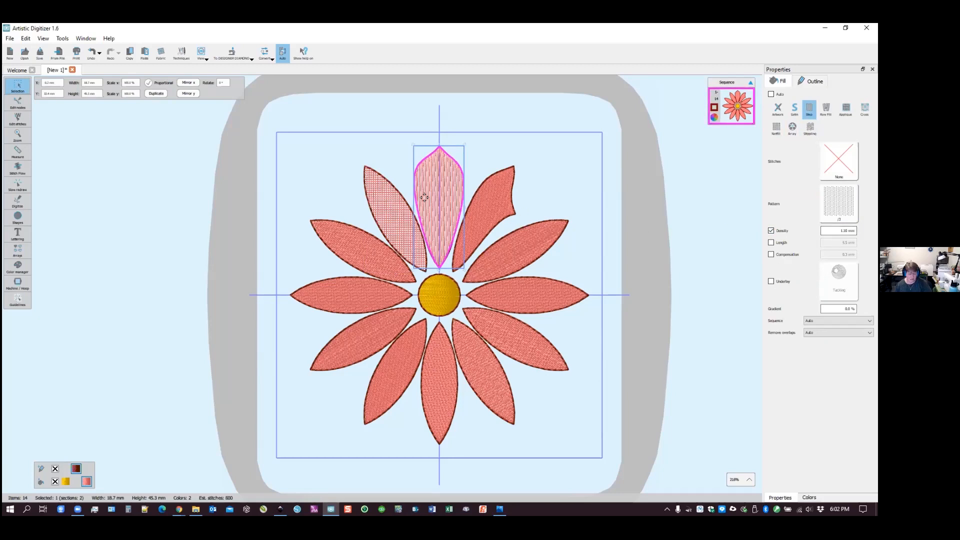
scroll(424, 198, "up", 5)
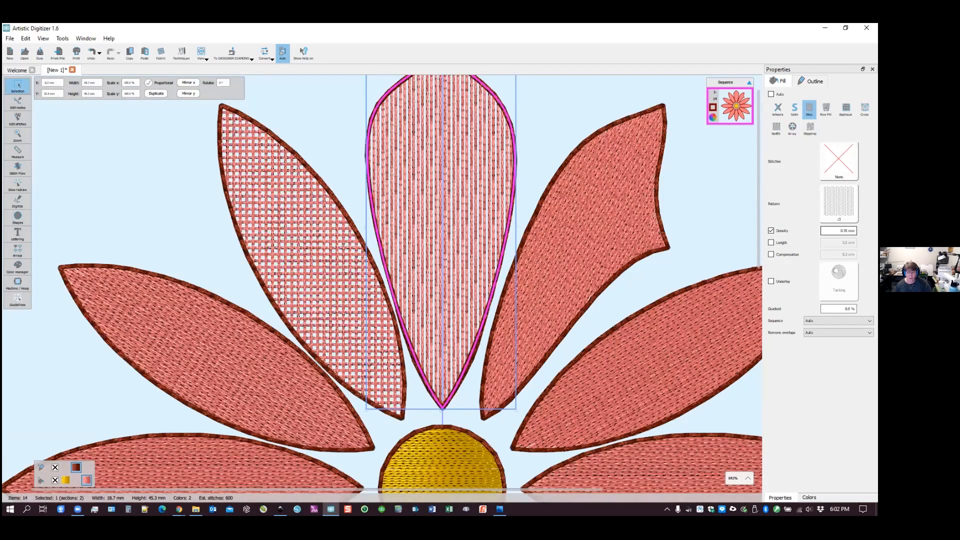
key("Return")
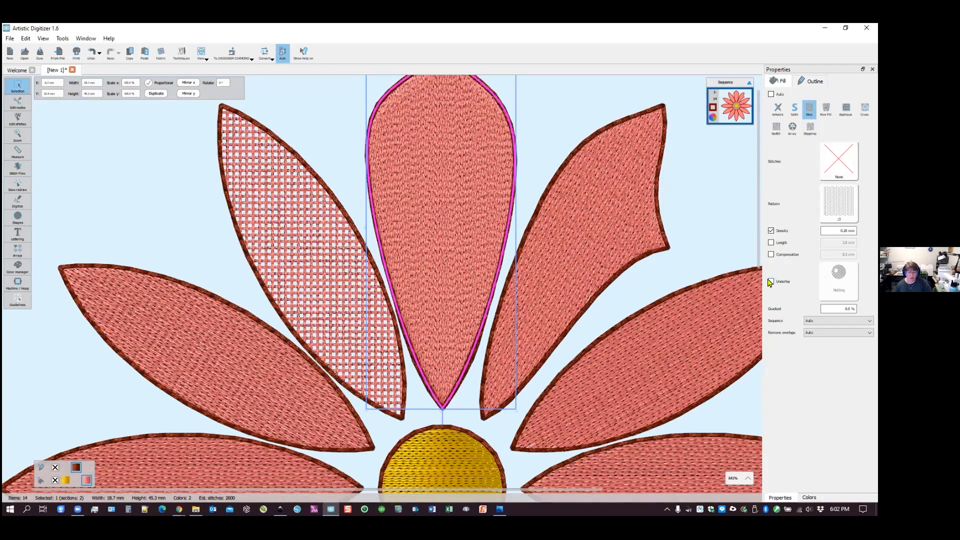
scroll(520, 225, "down", 5)
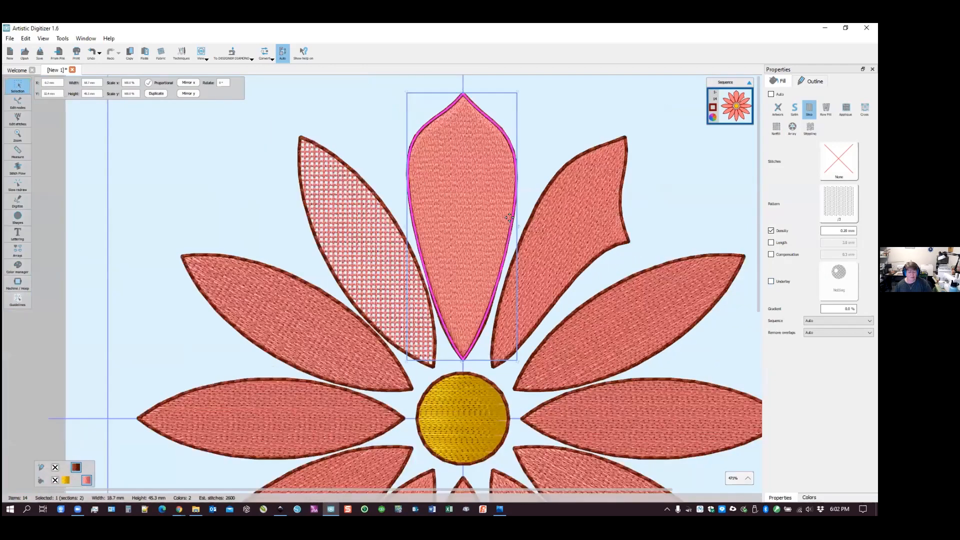
scroll(536, 230, "down", 3)
scroll(557, 226, "up", 2)
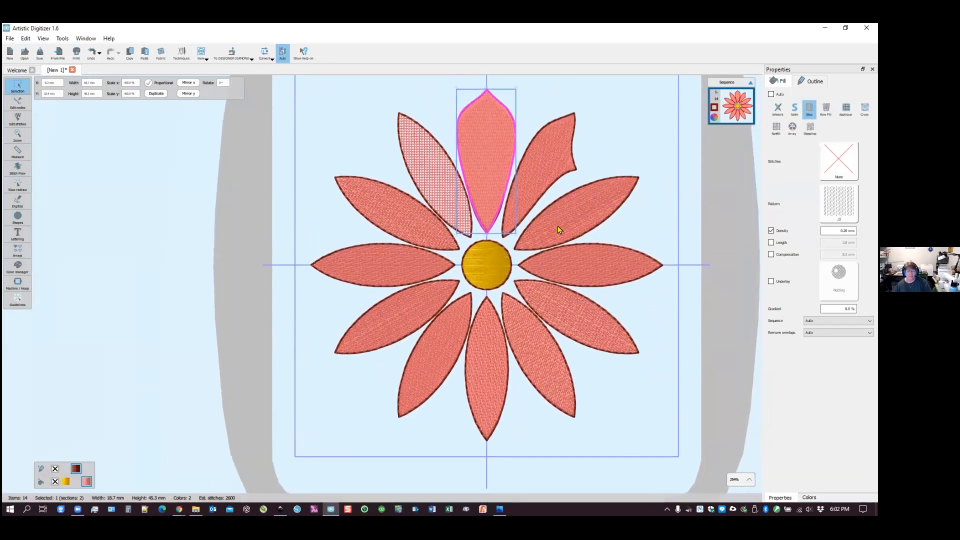
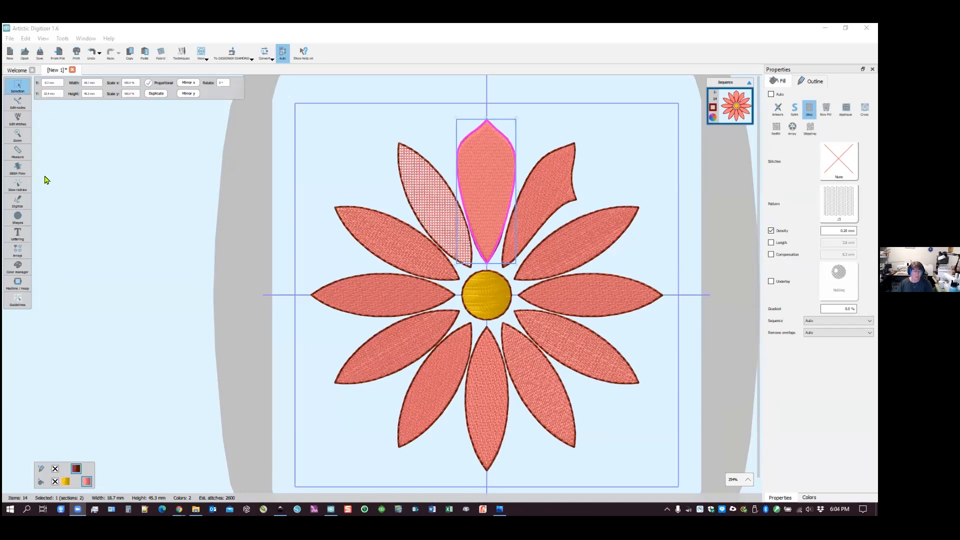
Draw a square about 14.7 mm wide in the hoop's upper left area beside the flower, and select the net-filled petal
left_click(19, 216)
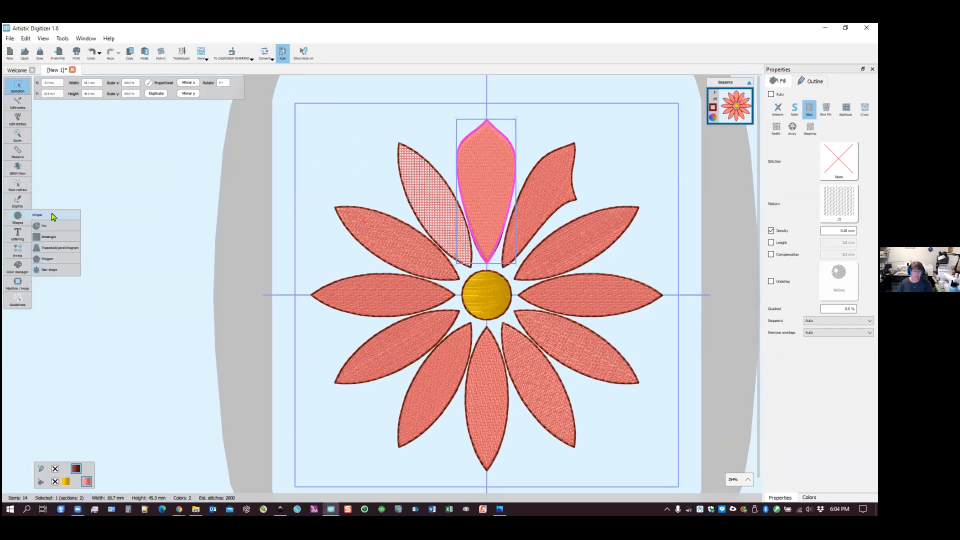
left_click_drag(314, 149, 353, 194)
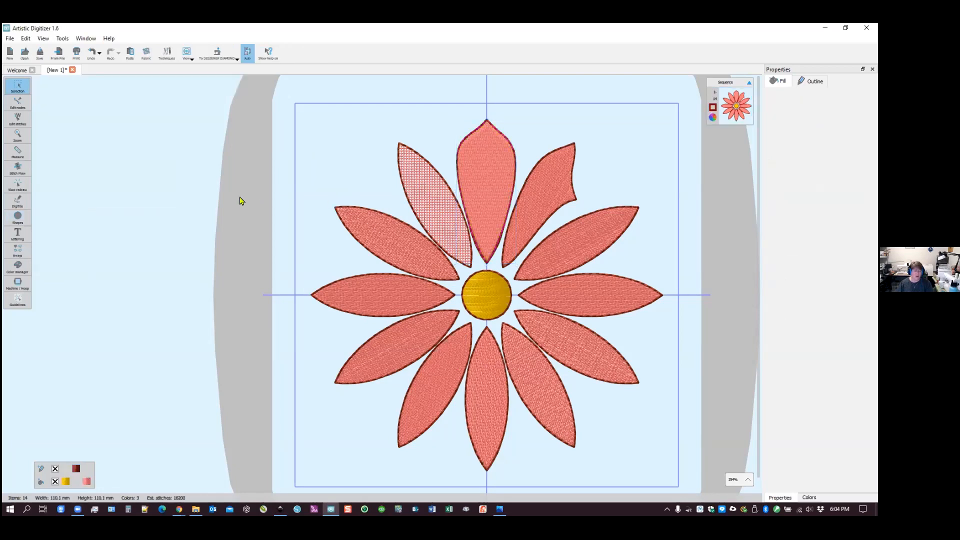
left_click(26, 221)
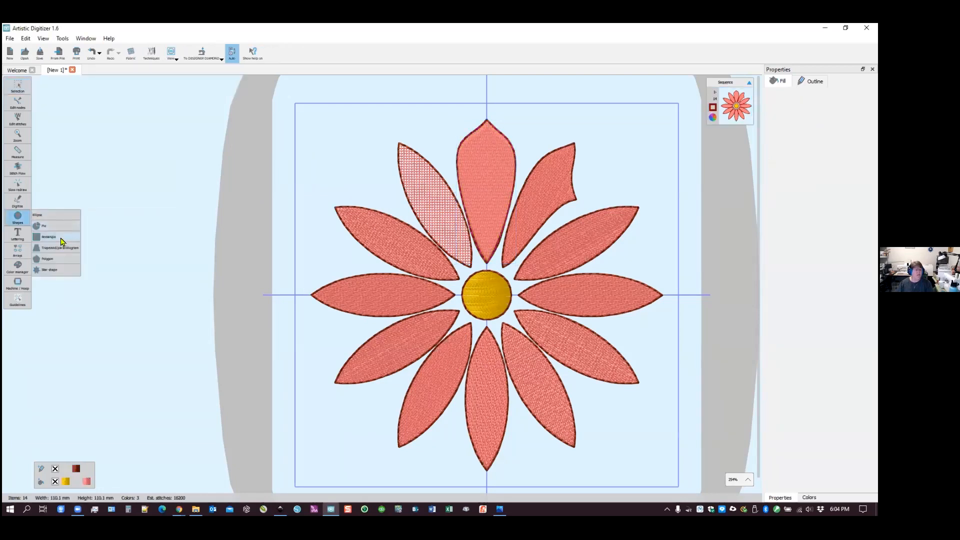
left_click(62, 242)
left_click_drag(336, 143, 381, 185)
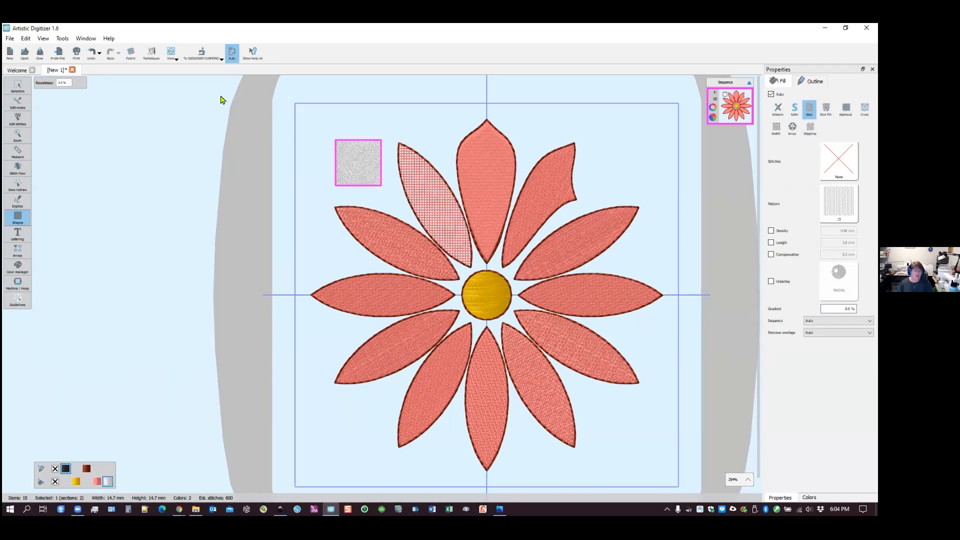
left_click(20, 81)
left_click(401, 146)
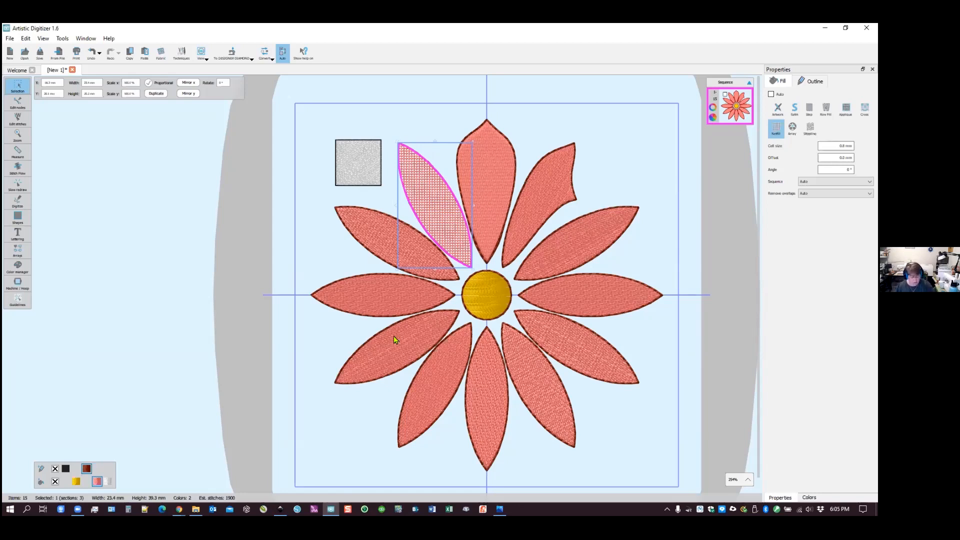
Glance at the drawing in Inkscape, return to Artistic Digitizer, examine the embroidery formats offered for saving the design, and cancel the save
key("alt+Tab")
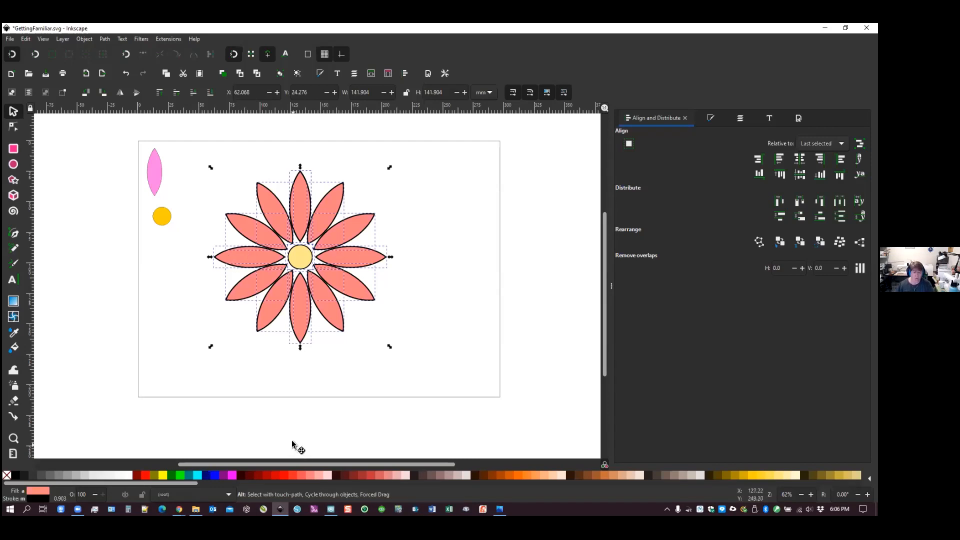
key("alt+Tab")
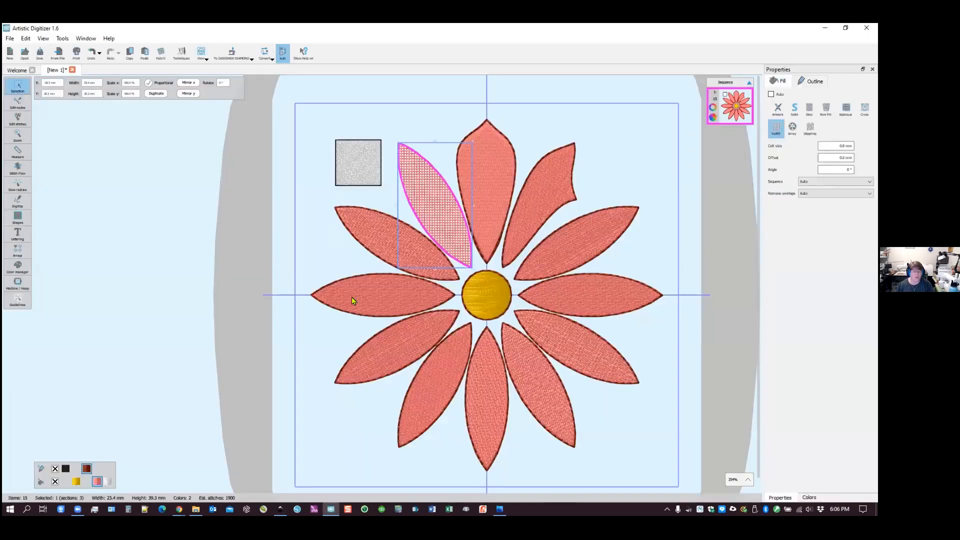
left_click(13, 41)
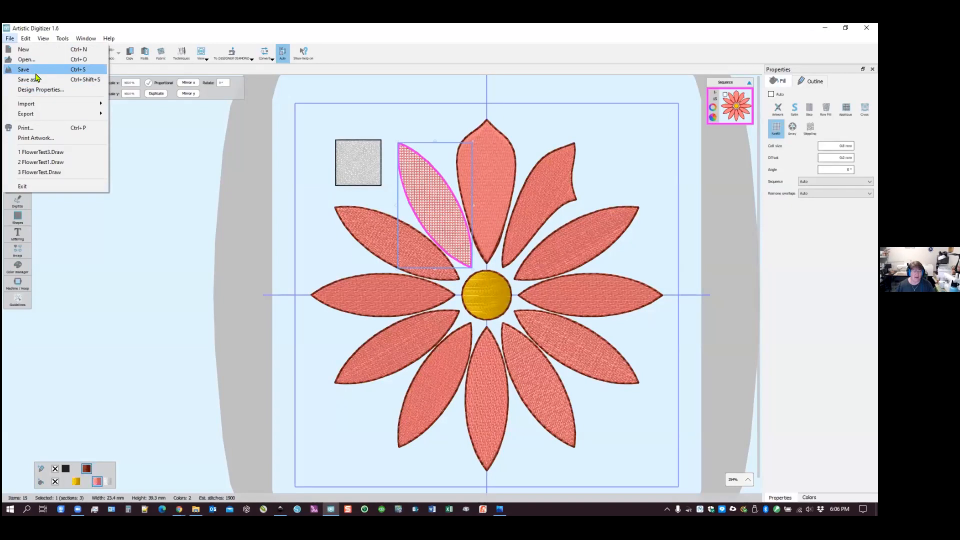
left_click(36, 80)
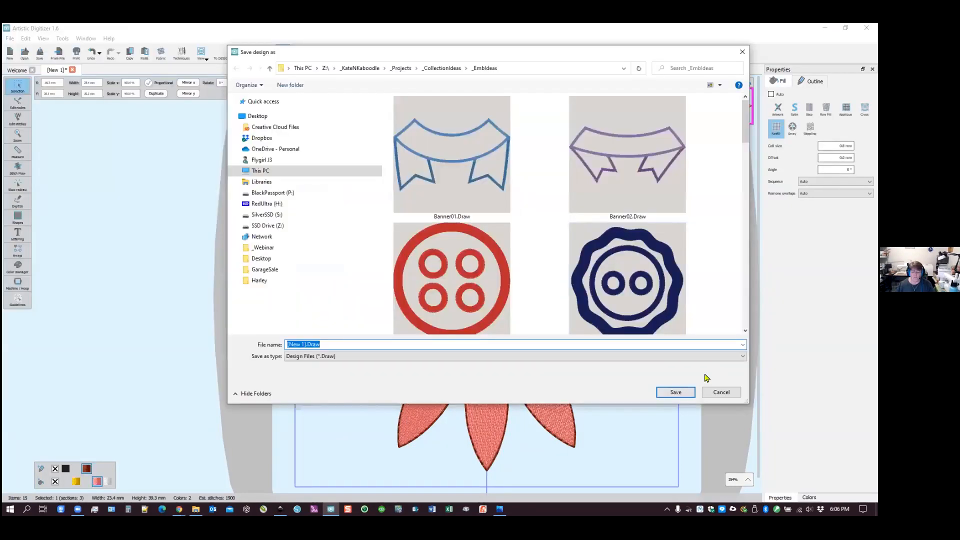
left_click(744, 359)
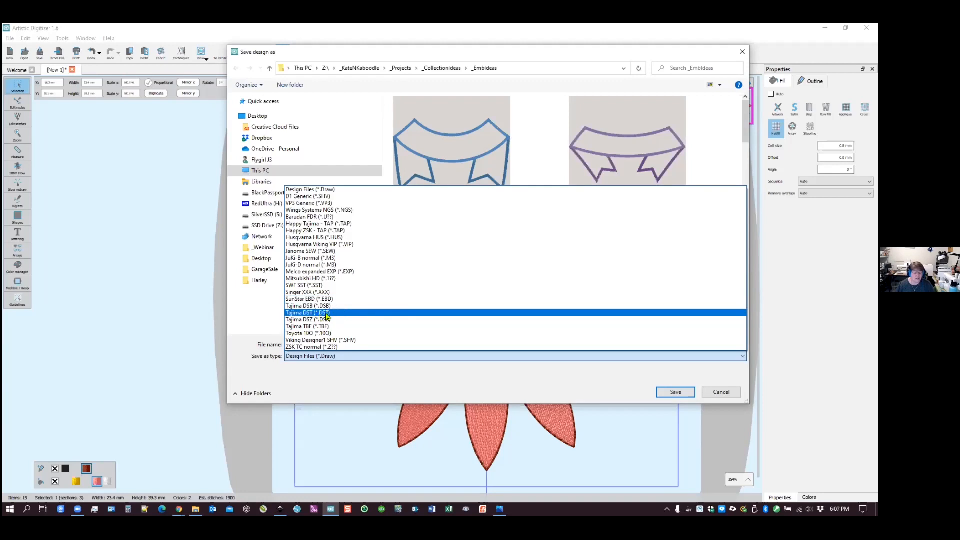
left_click(712, 392)
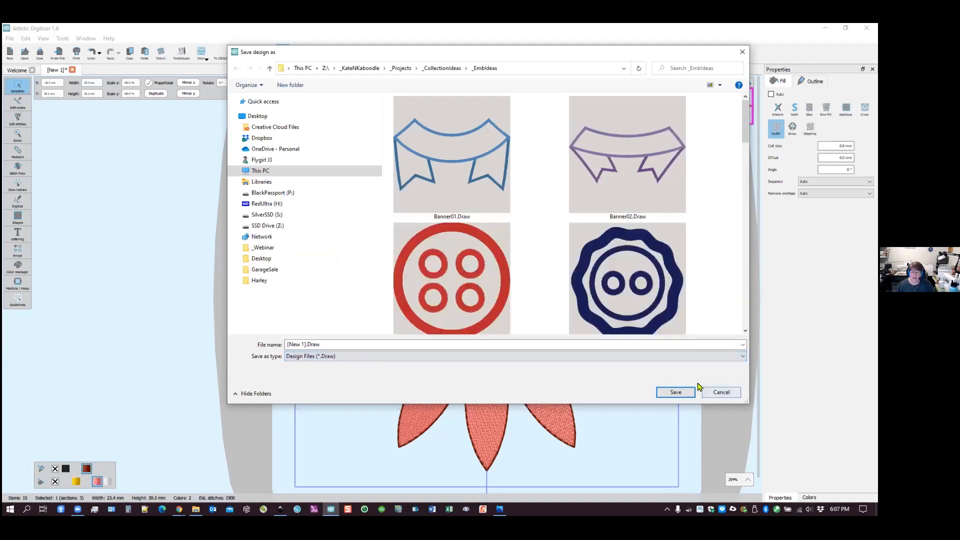
left_click(712, 392)
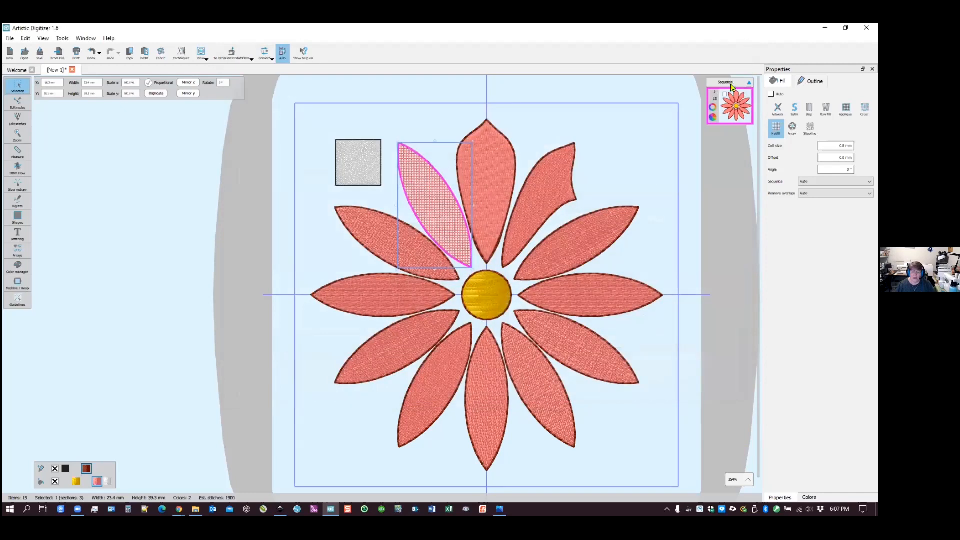
Show the machine and hoop settings of the embroidery design, and switch to the flower drawing in Inkscape
left_click(18, 283)
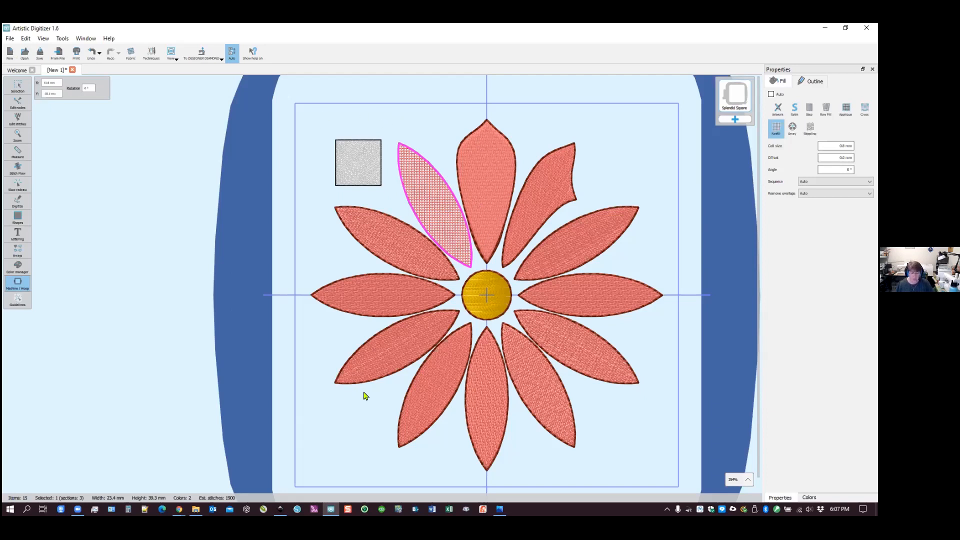
key("alt+Tab")
key("alt+Tab")
key("alt+Tab")
key("alt+Tab")
key("alt+Tab")
key("alt+Tab")
key("alt+Tab")
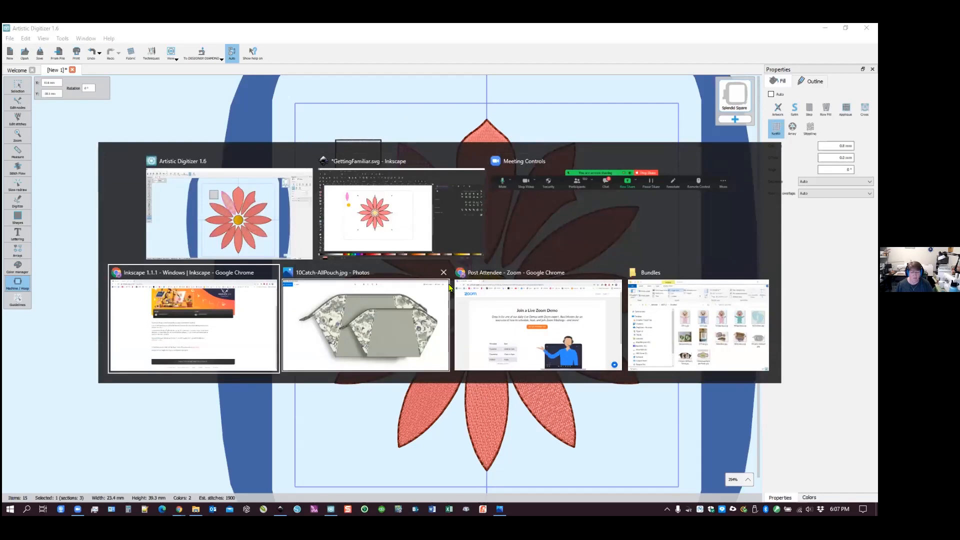
key("alt+Tab")
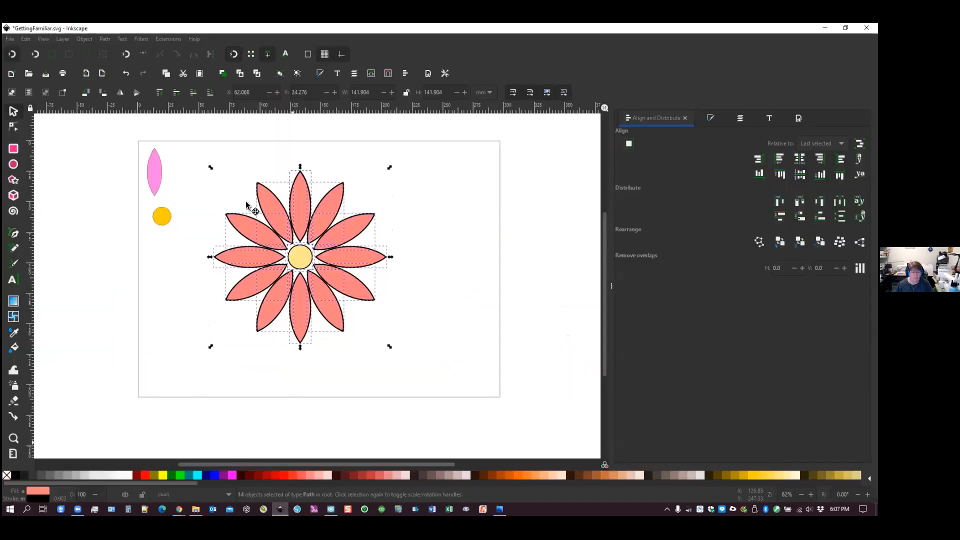
Examine the formats for saving a copy of the Inkscape drawing, pick Plain SVG, and cancel without saving
left_click(9, 39)
left_click(26, 121)
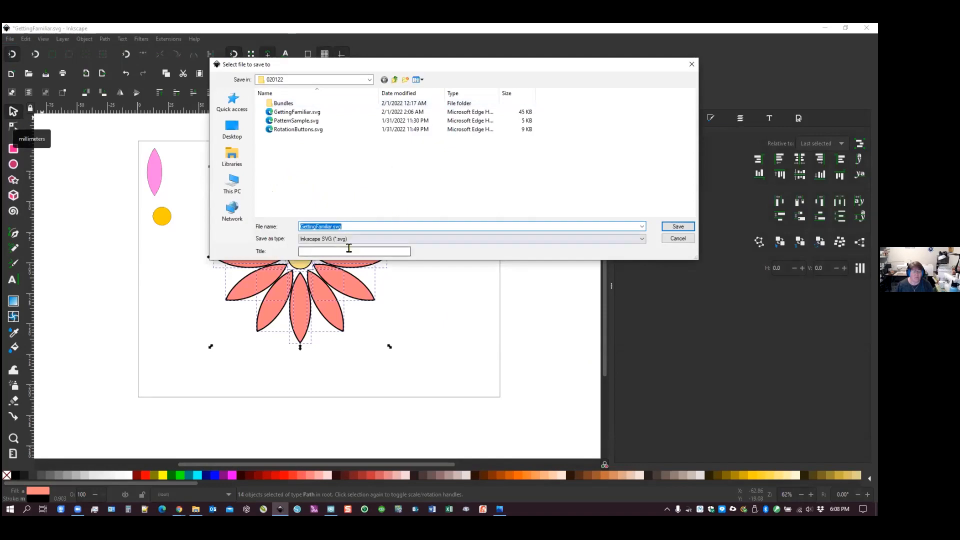
left_click(641, 239)
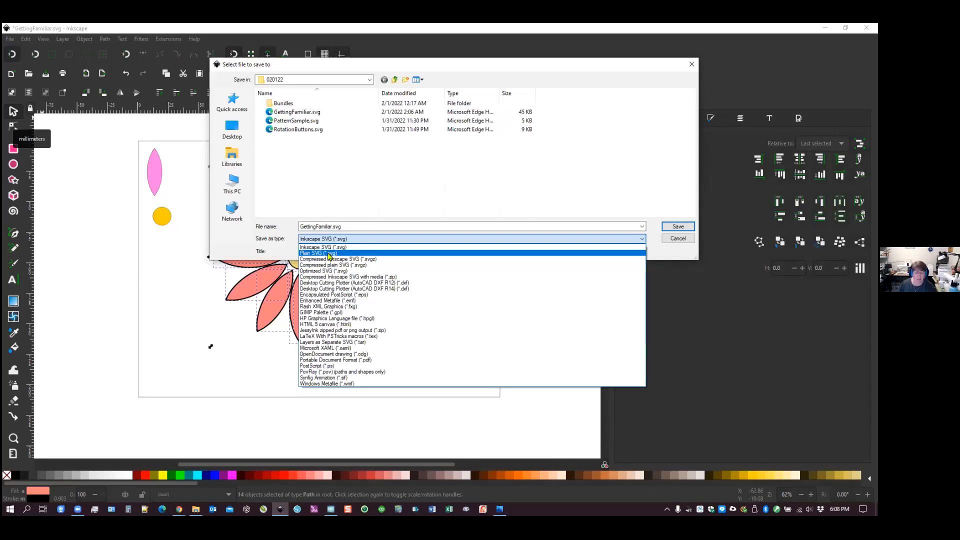
left_click(329, 253)
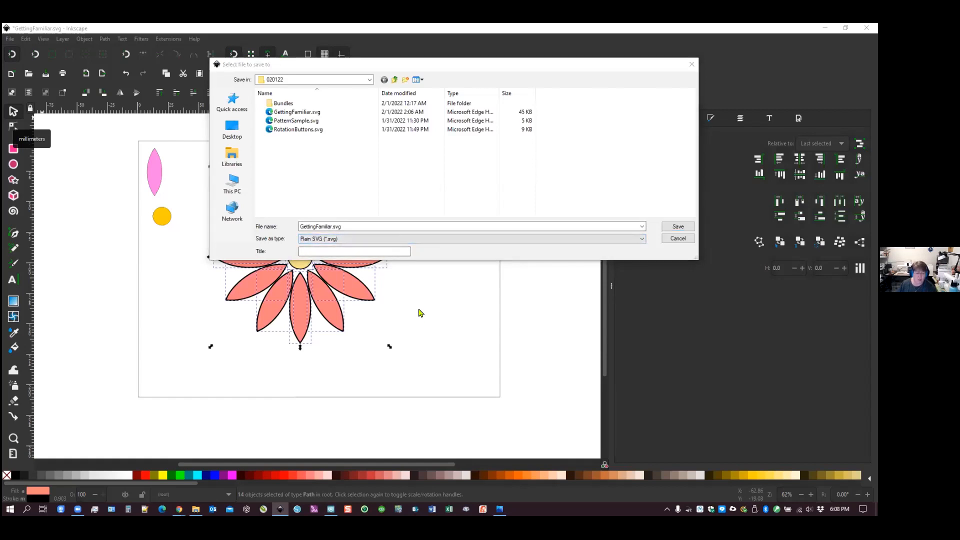
left_click(683, 239)
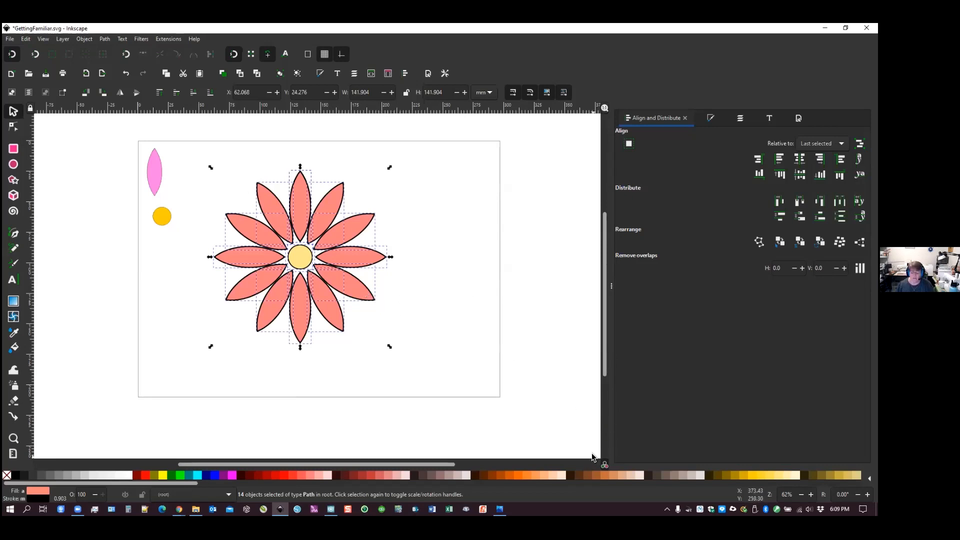
Switch to Photos and browse from the Catch-All Pouch picture to the image 12SewingIsMySuperPower.jpg
key("alt+Tab")
key("alt+Tab")
key("alt+Tab")
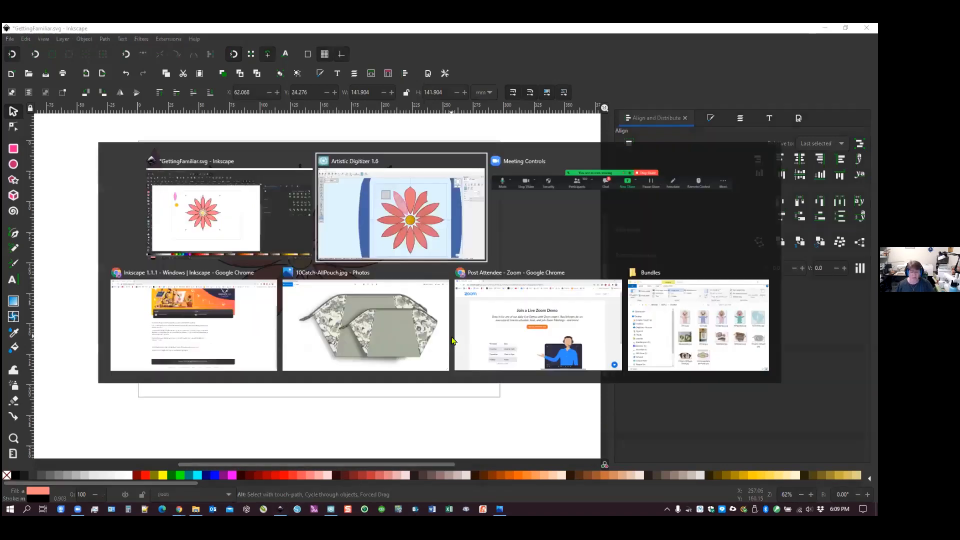
key("alt+Tab")
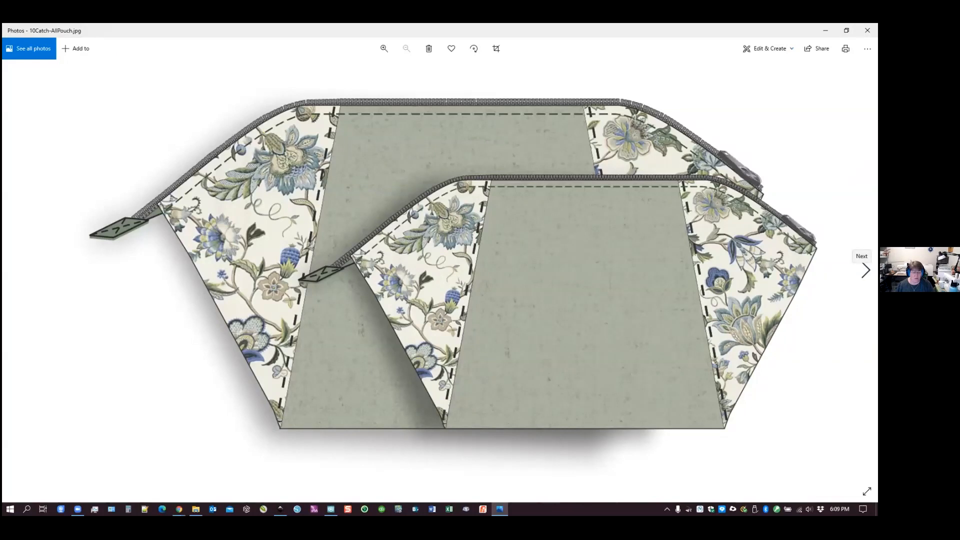
left_click(865, 270)
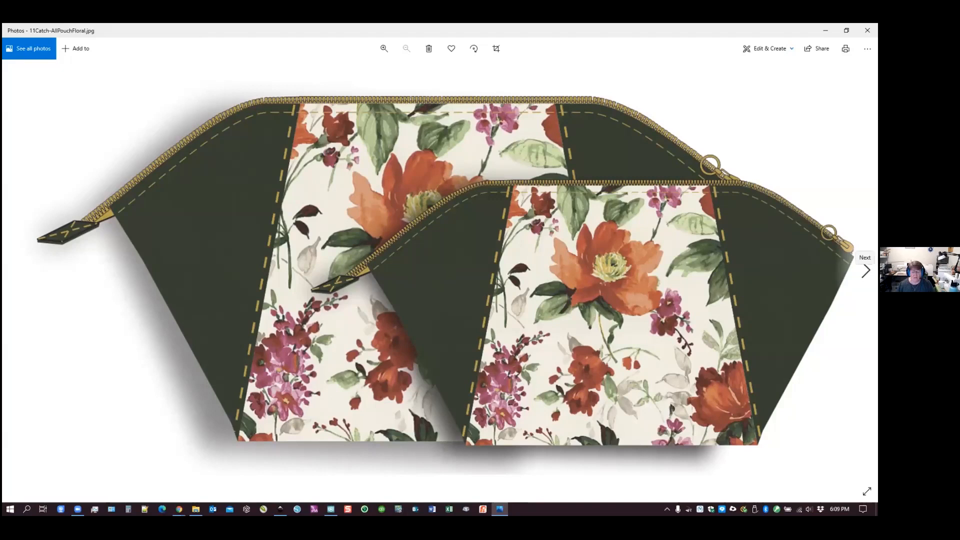
left_click(866, 270)
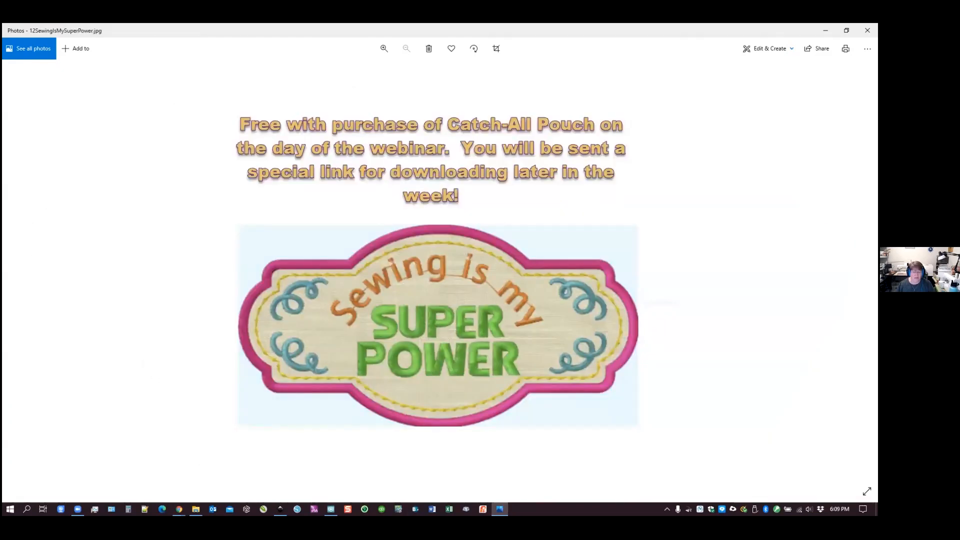